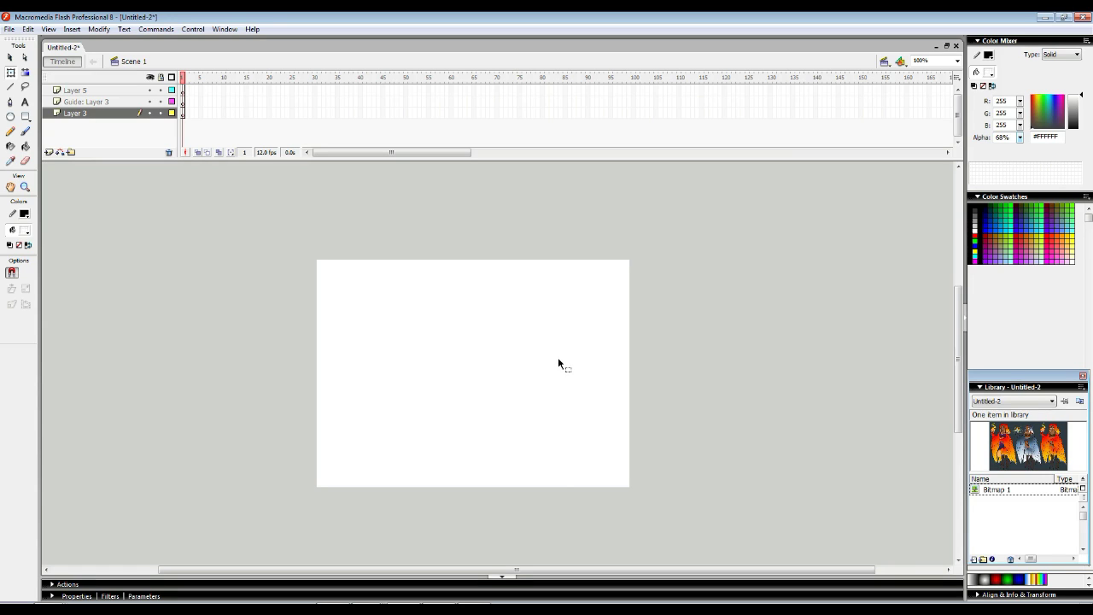
- Scale the three-character reference bitmap down to roughly the size of the stage
{"action": "left_click_drag", "start_coordinate": [561, 365], "coordinate": [435, 361]}
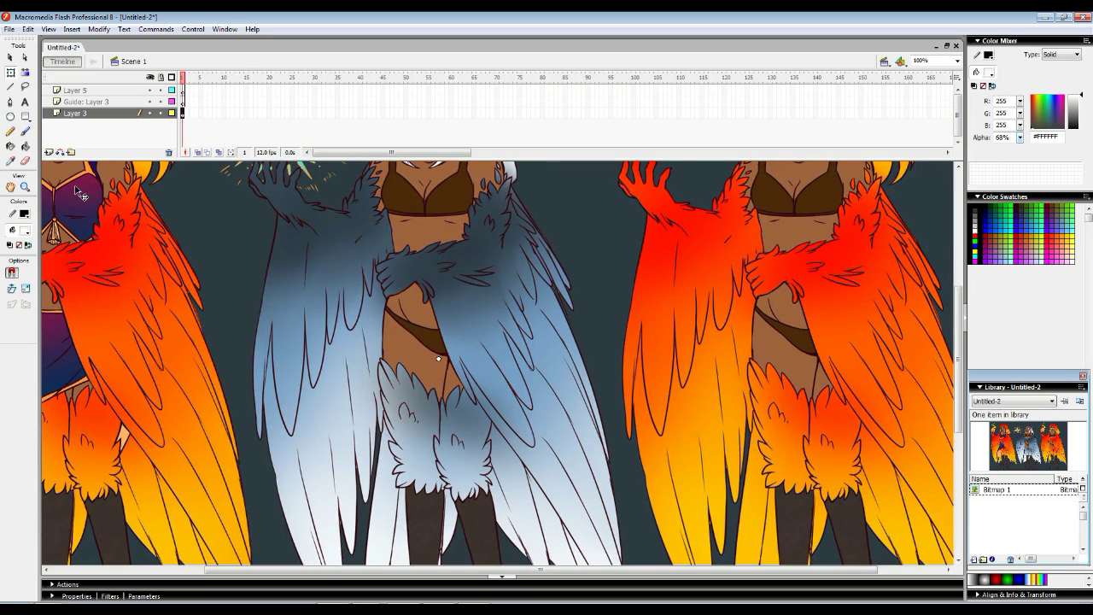
{"action": "left_click", "coordinate": [25, 186]}
{"action": "left_click", "coordinate": [466, 350], "text": "alt"}
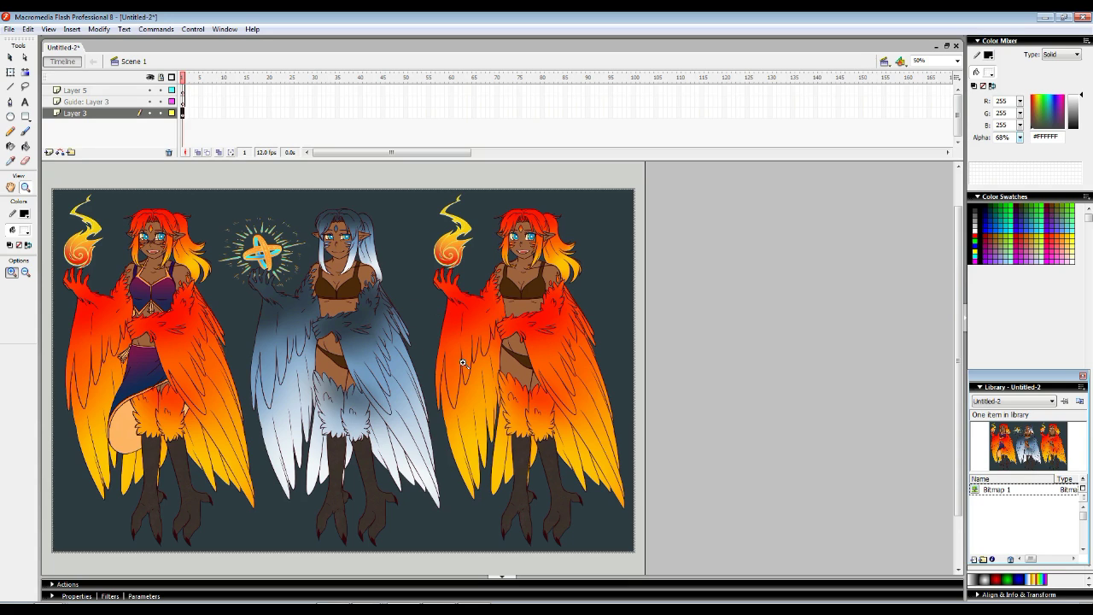
{"action": "key", "text": "q"}
{"action": "left_click", "coordinate": [618, 225]}
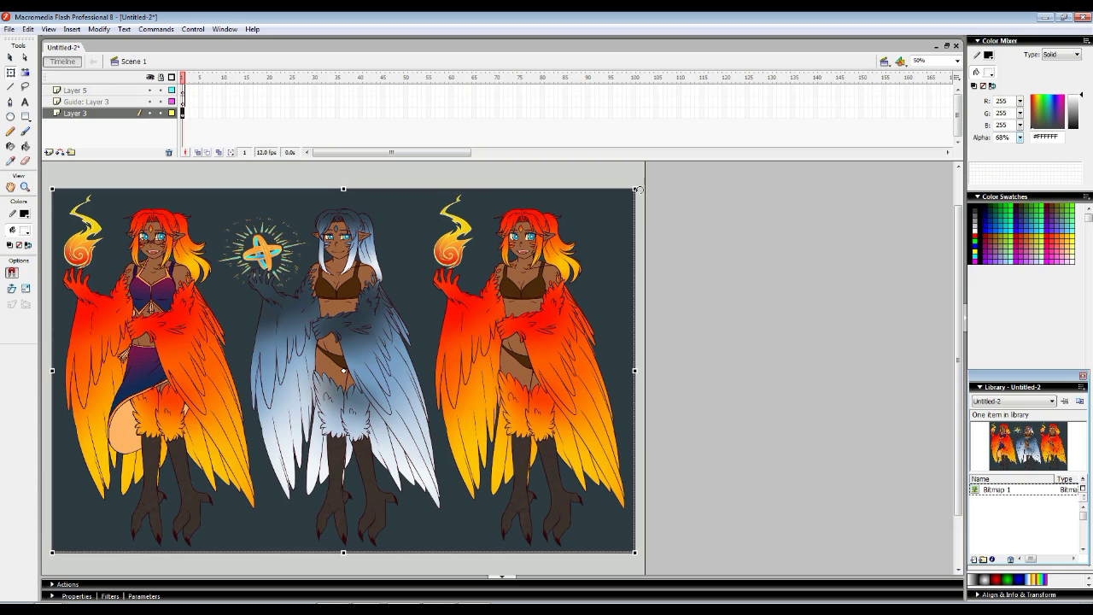
{"action": "left_click_drag", "start_coordinate": [634, 188], "coordinate": [434, 313]}
- Reposition the scaled reference bitmap over the stage, shifted so that its third character sits within the white area
{"action": "left_click", "coordinate": [24, 187]}
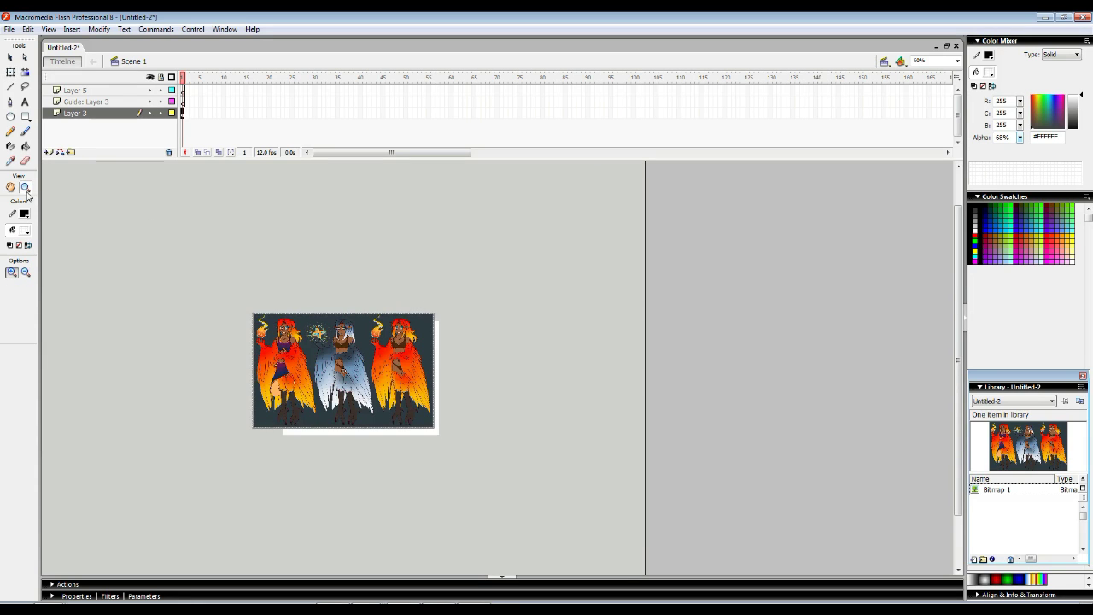
{"action": "left_click", "coordinate": [403, 378]}
{"action": "key", "text": "q"}
{"action": "left_click_drag", "start_coordinate": [492, 331], "coordinate": [519, 337]}
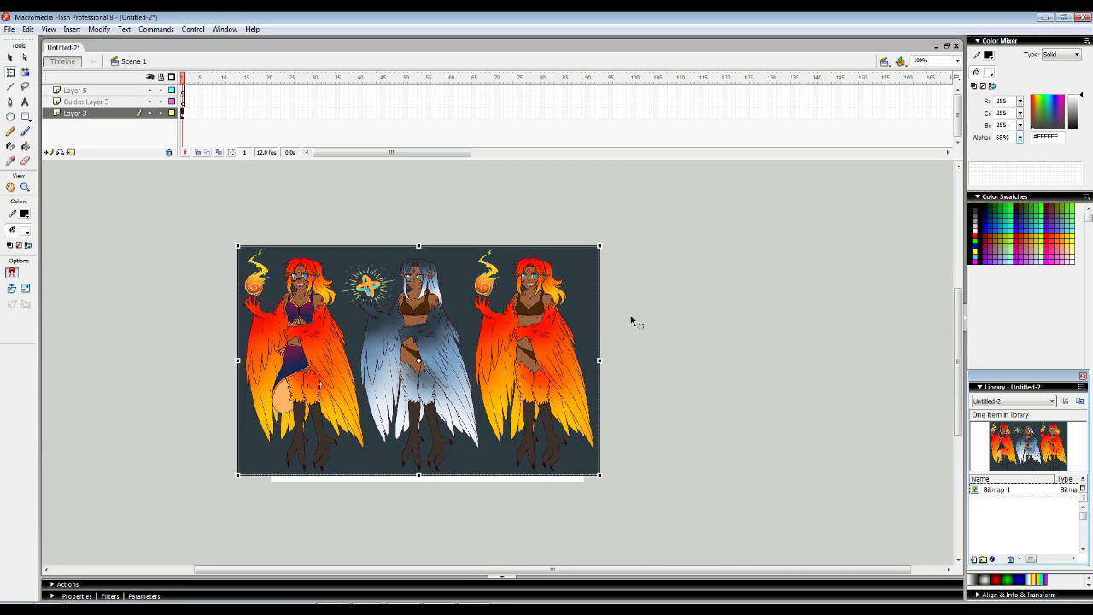
{"action": "left_click_drag", "start_coordinate": [560, 312], "coordinate": [517, 316]}
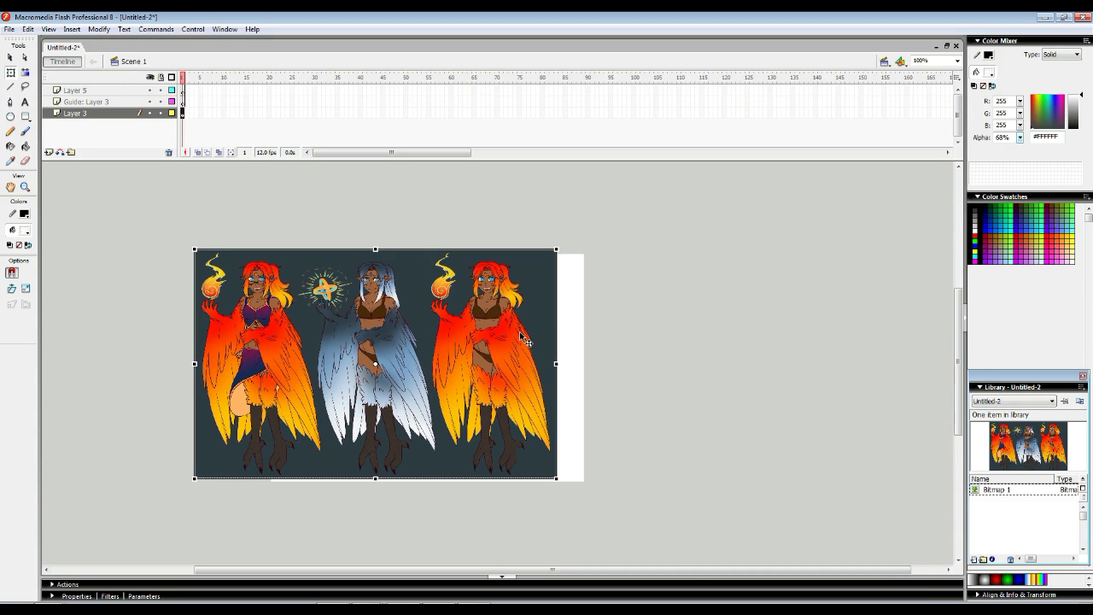
- Break the bitmap apart, erase a dividing line before the third character, and delete the part containing the other two characters
{"action": "key", "text": "ctrl+b"}
{"action": "left_click", "coordinate": [606, 339]}
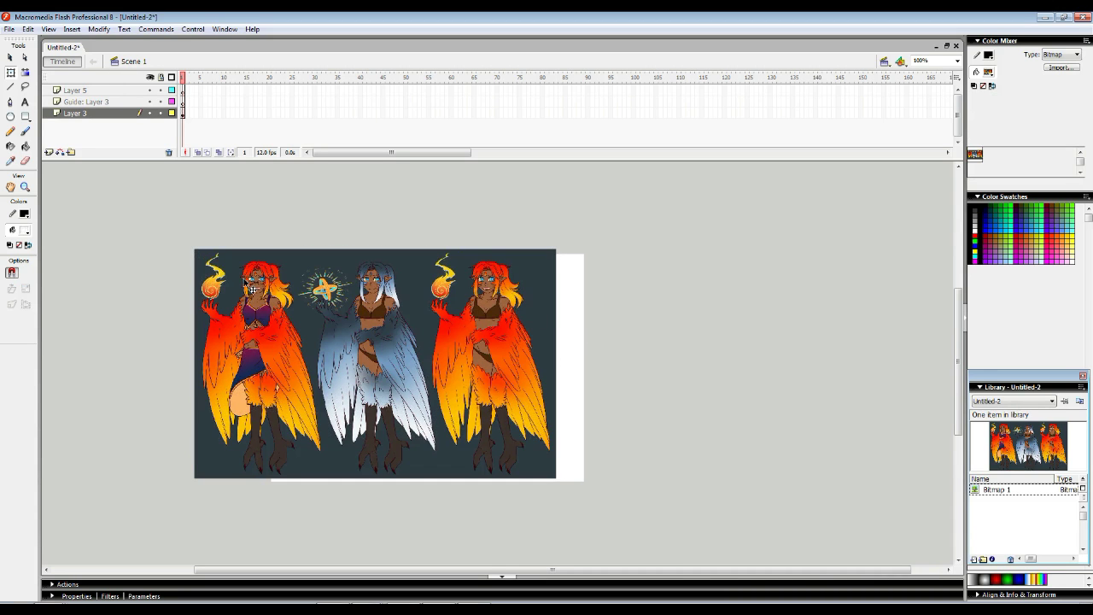
{"action": "left_click", "coordinate": [25, 160]}
{"action": "mouse_move", "coordinate": [418, 238]}
{"action": "left_mouse_down"}
{"action": "mouse_move", "coordinate": [418, 371]}
{"action": "mouse_move", "coordinate": [460, 487]}
{"action": "left_mouse_up"}
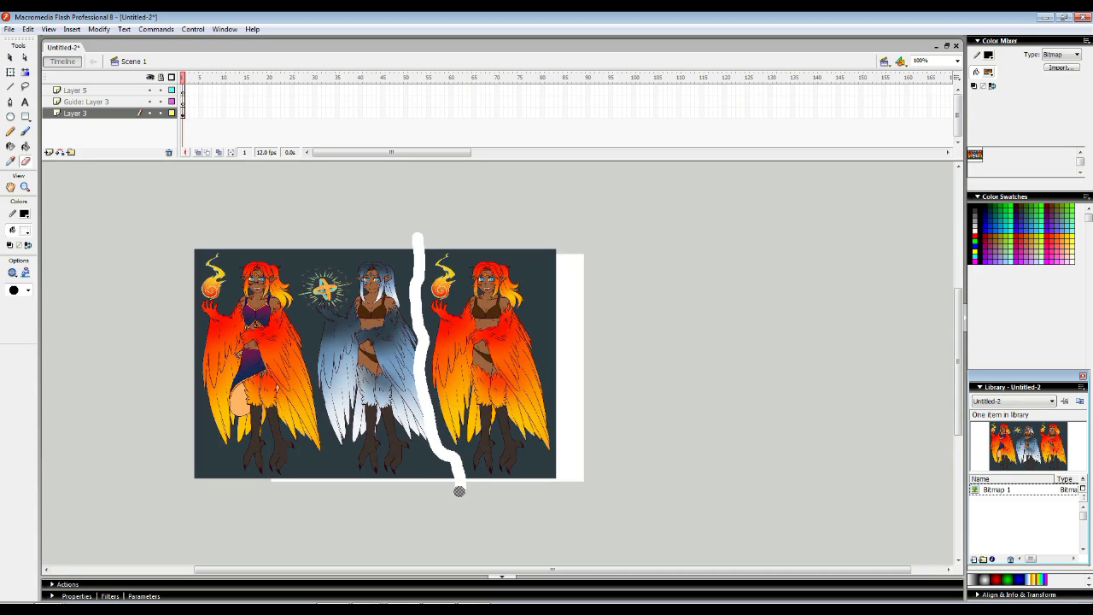
{"action": "left_click", "coordinate": [381, 267], "text": "ctrl"}
{"action": "key", "text": "Delete"}
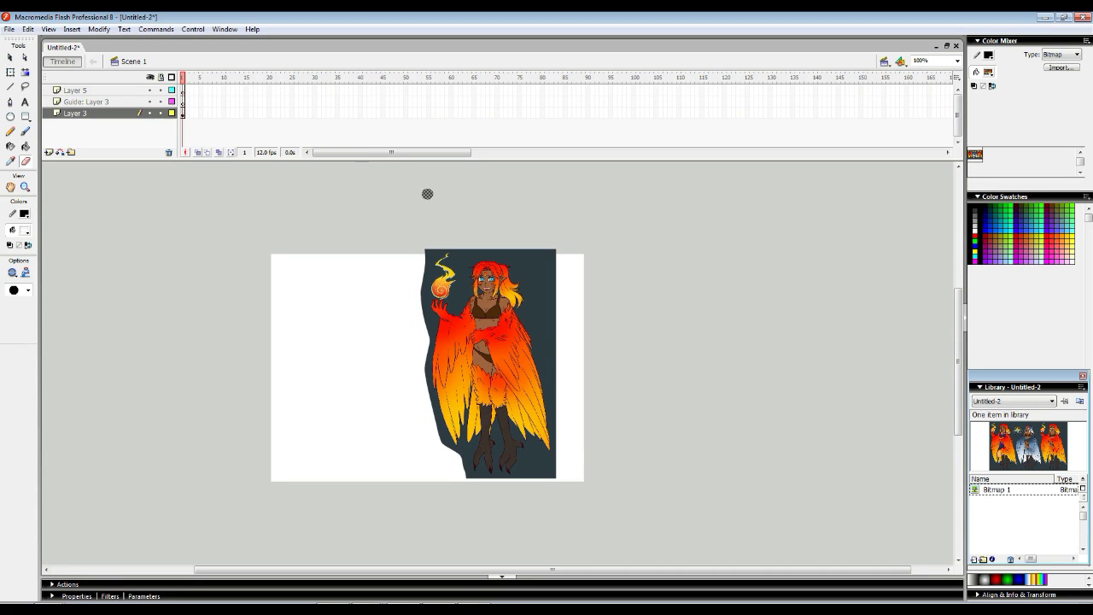
- Erase the surplus dark background around the remaining character and place it, slightly reduced, near the middle of the stage
{"action": "mouse_move", "coordinate": [481, 234]}
{"action": "left_mouse_down"}
{"action": "mouse_move", "coordinate": [464, 259]}
{"action": "mouse_move", "coordinate": [507, 255]}
{"action": "mouse_move", "coordinate": [519, 265]}
{"action": "mouse_move", "coordinate": [552, 387]}
{"action": "mouse_move", "coordinate": [558, 457]}
{"action": "mouse_move", "coordinate": [543, 467]}
{"action": "mouse_move", "coordinate": [534, 455]}
{"action": "mouse_move", "coordinate": [530, 476]}
{"action": "mouse_move", "coordinate": [554, 475]}
{"action": "mouse_move", "coordinate": [494, 476]}
{"action": "left_mouse_up"}
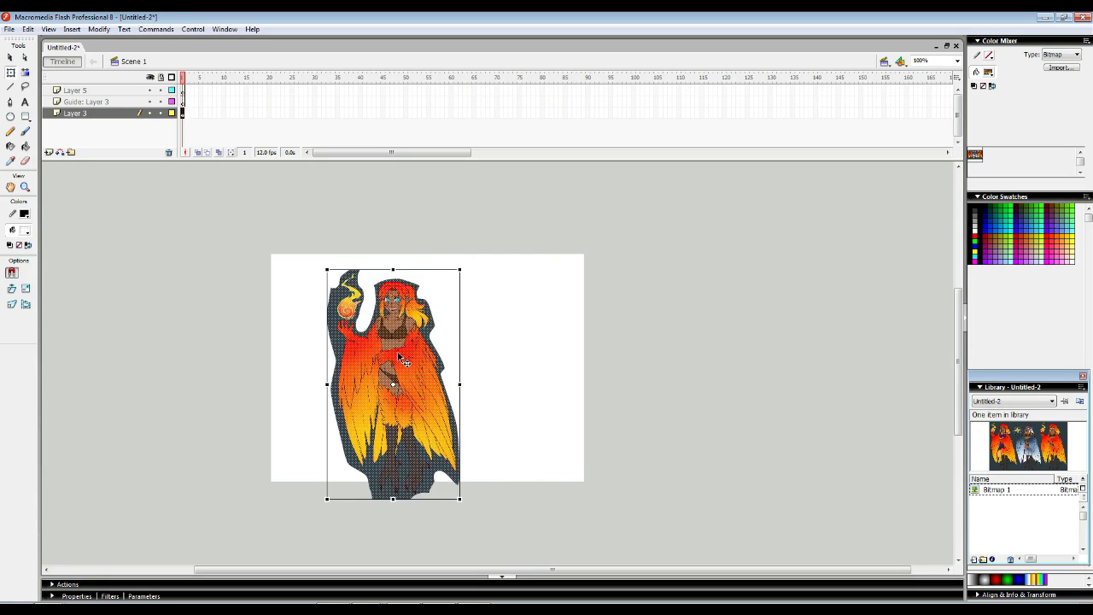
{"action": "left_click_drag", "start_coordinate": [397, 350], "coordinate": [453, 309]}
{"action": "mouse_move", "coordinate": [502, 260]}
{"action": "left_mouse_down"}
{"action": "mouse_move", "coordinate": [459, 298]}
{"action": "mouse_move", "coordinate": [484, 269]}
{"action": "left_mouse_up"}
{"action": "left_click", "coordinate": [507, 282]}
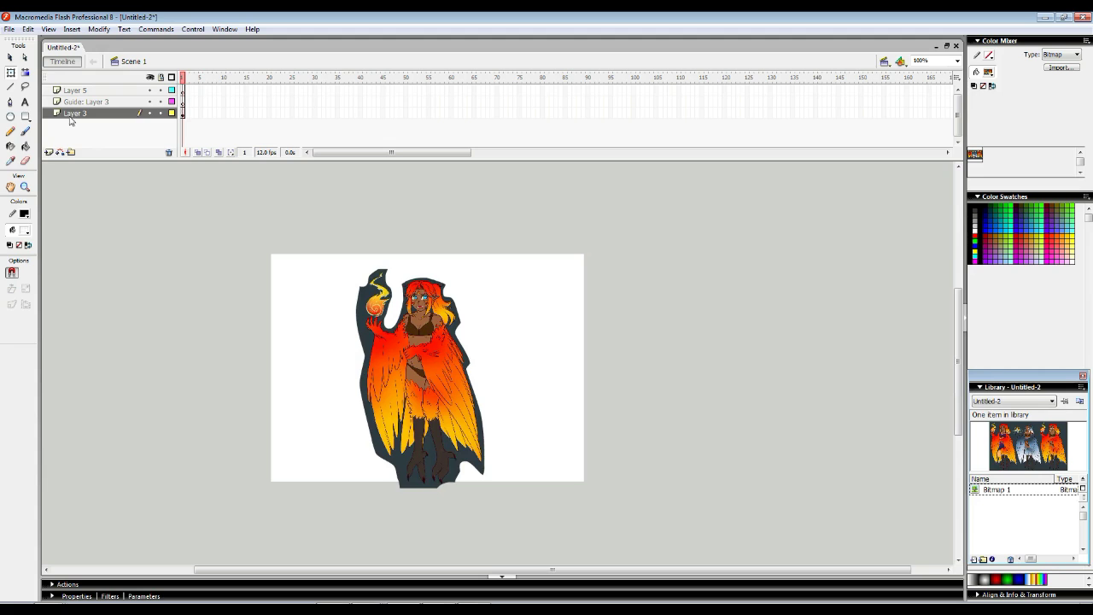
- Draw a white (#FFFFFF) rectangle with 44% alpha over the whole stage on the Guide: Layer 3 layer
{"action": "left_click", "coordinate": [25, 116]}
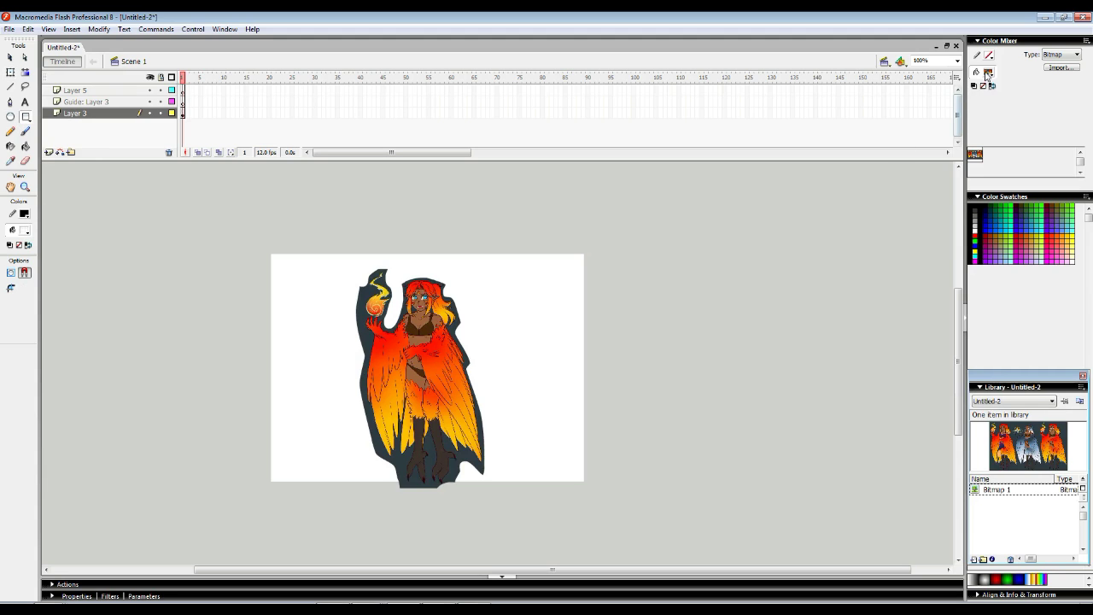
{"action": "left_click", "coordinate": [23, 231]}
{"action": "left_click", "coordinate": [26, 266]}
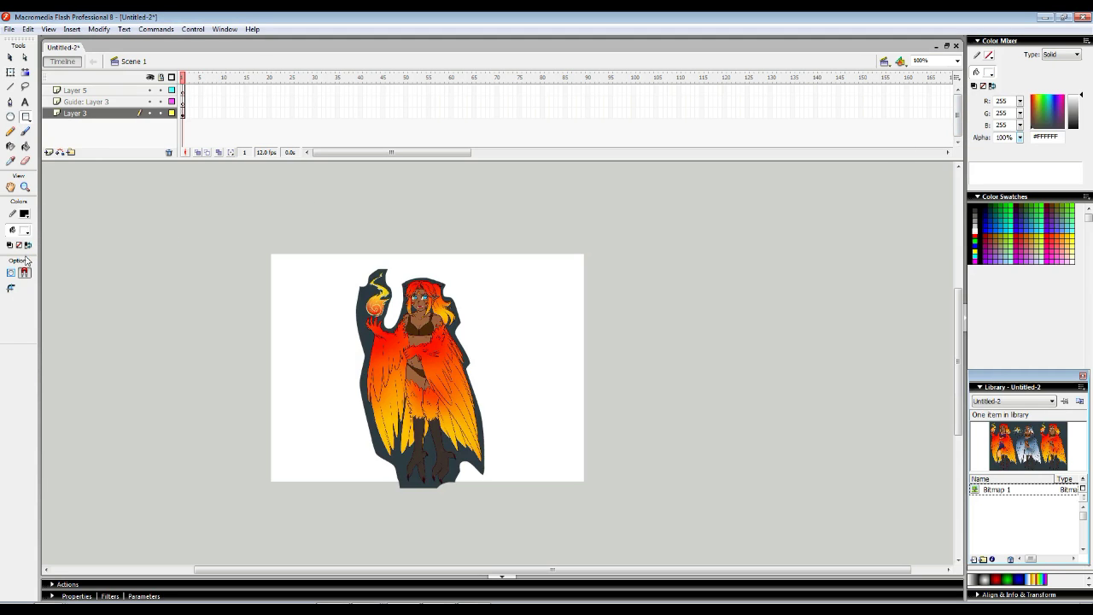
{"action": "left_click", "coordinate": [86, 101]}
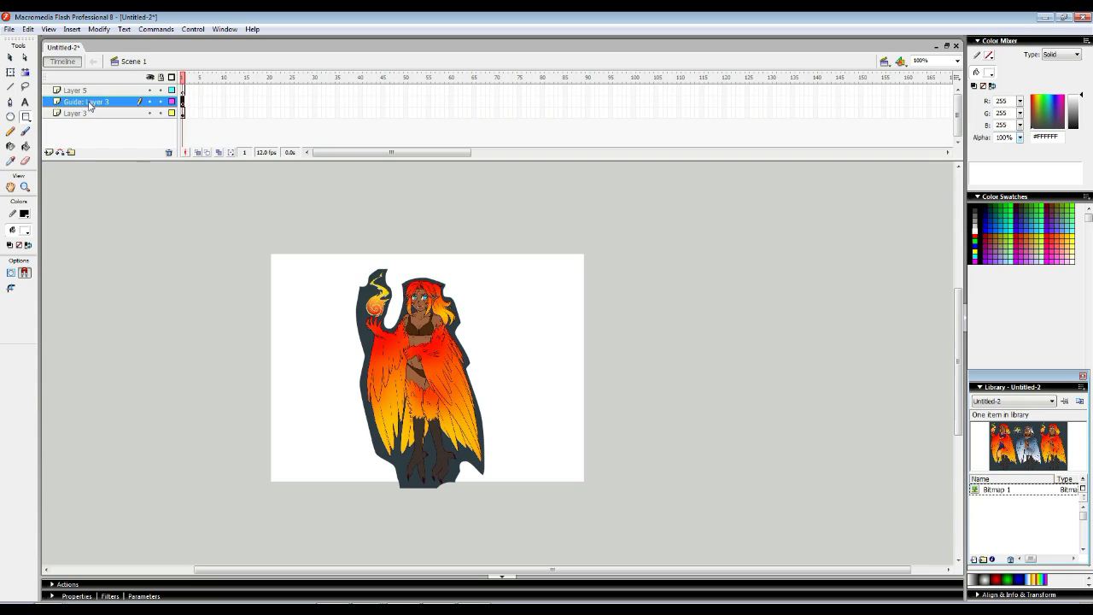
{"action": "left_click_drag", "start_coordinate": [1019, 141], "coordinate": [1023, 176]}
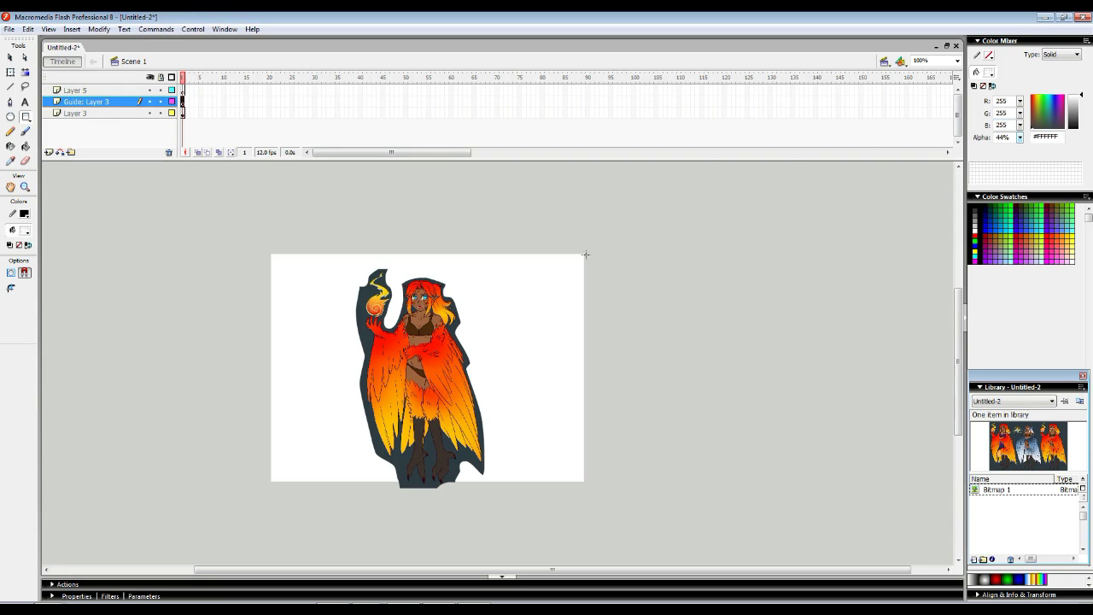
{"action": "mouse_move", "coordinate": [276, 257]}
{"action": "left_mouse_down"}
{"action": "mouse_move", "coordinate": [590, 464]}
{"action": "mouse_move", "coordinate": [589, 490]}
{"action": "left_mouse_up"}
{"action": "key", "text": "v"}
{"action": "double_click", "coordinate": [495, 326]}
{"action": "left_click", "coordinate": [494, 285], "text": "ctrl+shift"}
{"action": "key", "text": "Delete"}
- Set the white overlay rectangle's alpha to 73% and lock both Guide: Layer 3 and Layer 3
{"action": "left_click", "coordinate": [27, 186]}
{"action": "left_click", "coordinate": [473, 333]}
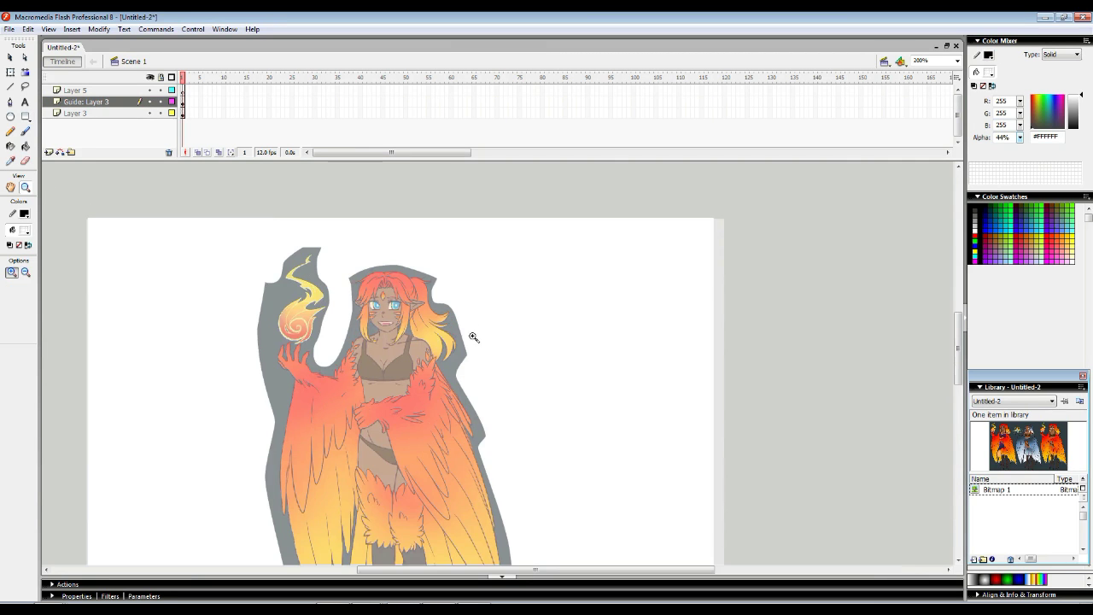
{"action": "left_click", "coordinate": [414, 328]}
{"action": "key", "text": "space"}
{"action": "left_click_drag", "start_coordinate": [533, 303], "coordinate": [515, 278]}
{"action": "mouse_move", "coordinate": [425, 324]}
{"action": "left_mouse_down"}
{"action": "mouse_move", "coordinate": [449, 305]}
{"action": "mouse_move", "coordinate": [427, 332]}
{"action": "left_mouse_up"}
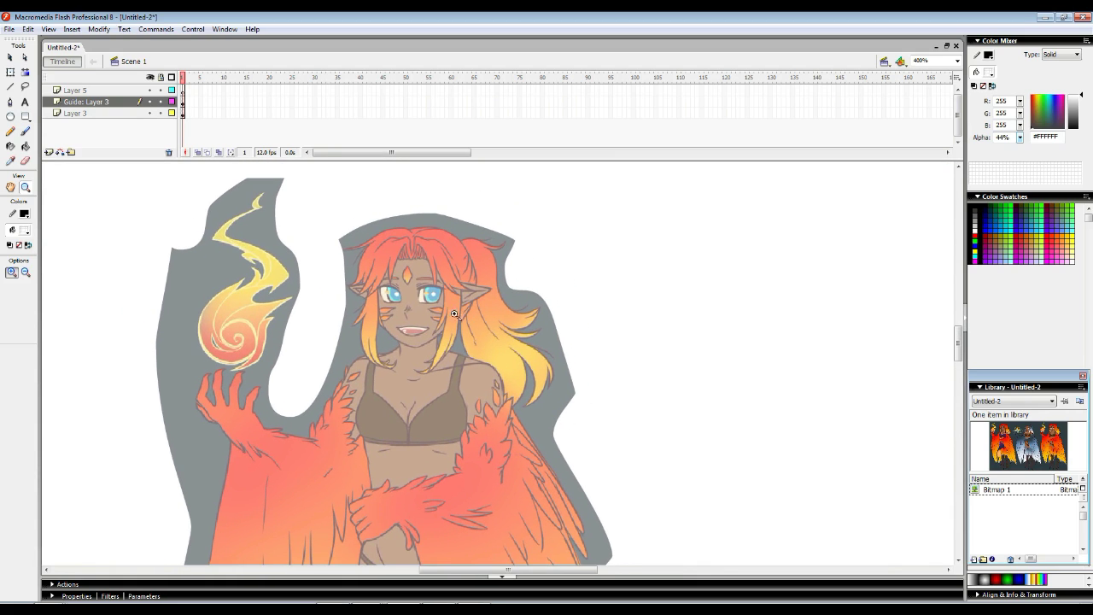
{"action": "left_click", "coordinate": [451, 315]}
{"action": "key", "text": "q"}
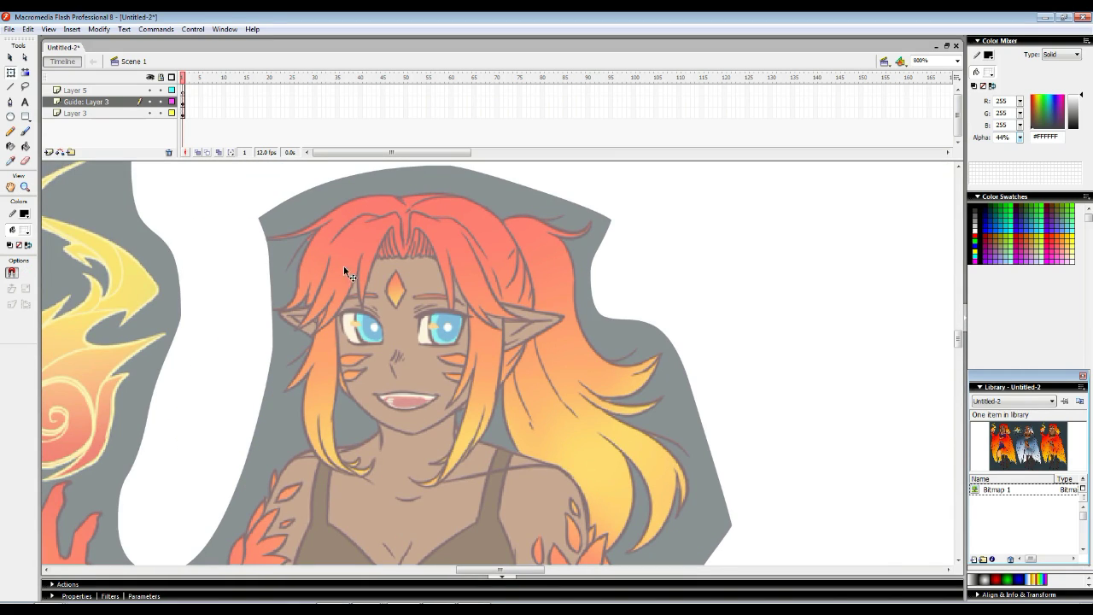
{"action": "left_click", "coordinate": [566, 267]}
{"action": "left_click_drag", "start_coordinate": [1021, 140], "coordinate": [1024, 124]}
{"action": "left_click_drag", "start_coordinate": [160, 102], "coordinate": [159, 116]}
{"action": "left_click_drag", "start_coordinate": [464, 301], "coordinate": [504, 298]}
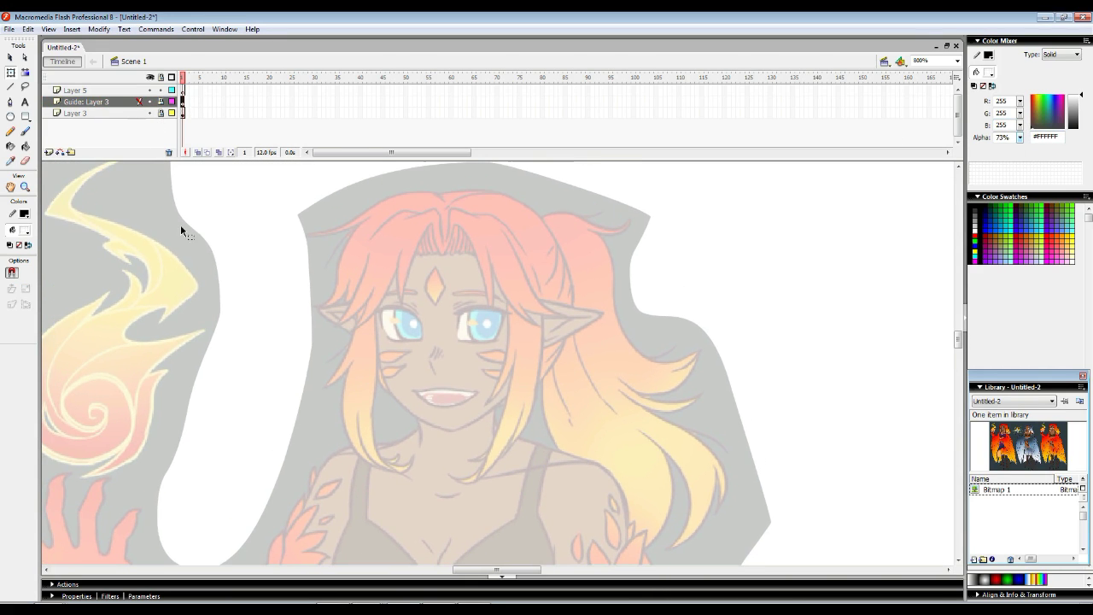
- Trace the character's rounded head outline on Layer 5 with a small black (#000000) brush, redoing unsatisfactory strokes
{"action": "left_click", "coordinate": [26, 132]}
{"action": "left_click", "coordinate": [25, 231]}
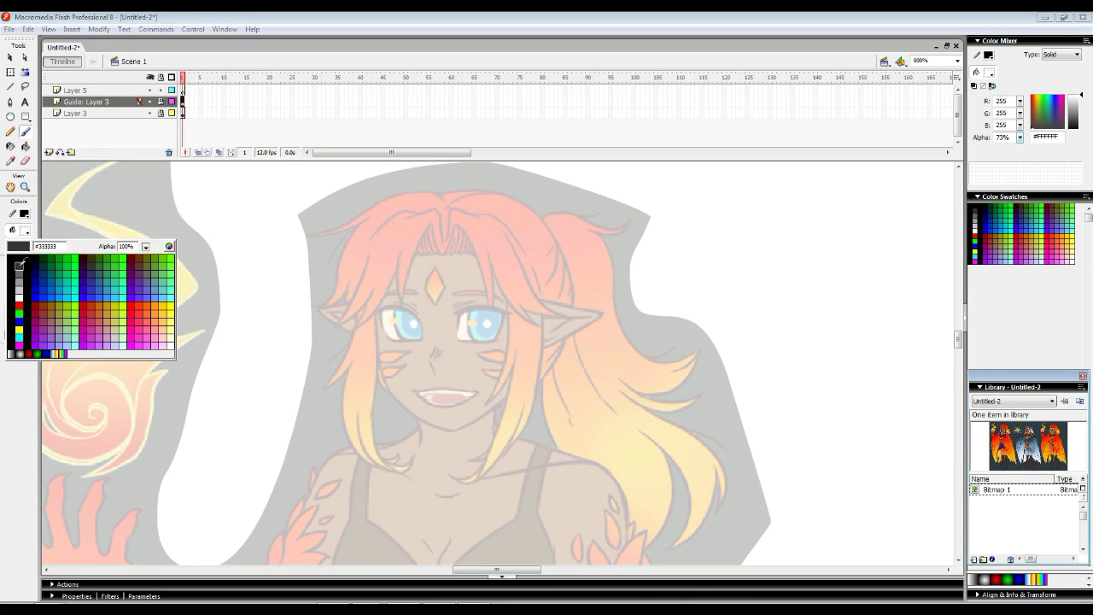
{"action": "left_click", "coordinate": [12, 257]}
{"action": "left_click", "coordinate": [23, 302]}
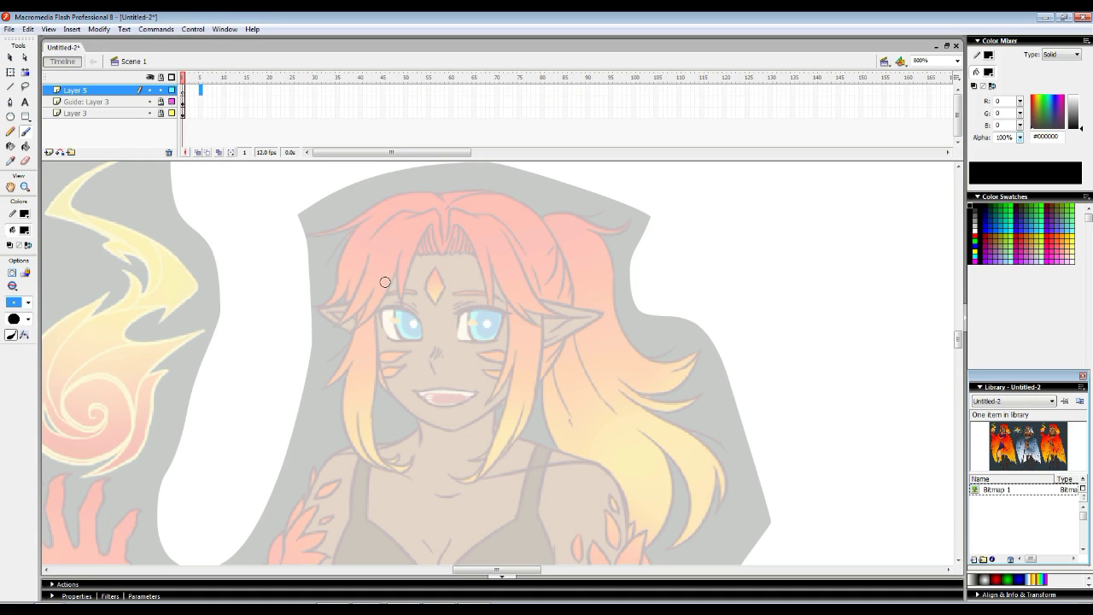
{"action": "mouse_move", "coordinate": [368, 288]}
{"action": "left_mouse_down"}
{"action": "mouse_move", "coordinate": [366, 370]}
{"action": "mouse_move", "coordinate": [422, 416]}
{"action": "left_mouse_up"}
{"action": "key", "text": "ctrl+z"}
{"action": "mouse_move", "coordinate": [367, 290]}
{"action": "left_mouse_down"}
{"action": "mouse_move", "coordinate": [441, 415]}
{"action": "mouse_move", "coordinate": [563, 340]}
{"action": "left_mouse_up"}
{"action": "key", "text": "ctrl+z"}
{"action": "mouse_move", "coordinate": [367, 290]}
{"action": "left_mouse_down"}
{"action": "mouse_move", "coordinate": [376, 381]}
{"action": "mouse_move", "coordinate": [439, 416]}
{"action": "mouse_move", "coordinate": [487, 410]}
{"action": "mouse_move", "coordinate": [549, 345]}
{"action": "left_mouse_up"}
{"action": "mouse_move", "coordinate": [369, 287]}
{"action": "left_mouse_down"}
{"action": "mouse_move", "coordinate": [402, 260]}
{"action": "mouse_move", "coordinate": [480, 254]}
{"action": "mouse_move", "coordinate": [513, 267]}
{"action": "mouse_move", "coordinate": [548, 321]}
{"action": "mouse_move", "coordinate": [615, 307]}
{"action": "mouse_move", "coordinate": [546, 354]}
{"action": "left_mouse_up"}
{"action": "key", "text": "ctrl+z"}
- Paint both pointed ears with their inner lines onto the sides of the head outline
{"action": "mouse_move", "coordinate": [528, 296]}
{"action": "left_mouse_down"}
{"action": "mouse_move", "coordinate": [607, 310]}
{"action": "mouse_move", "coordinate": [559, 345]}
{"action": "mouse_move", "coordinate": [533, 344]}
{"action": "left_mouse_up"}
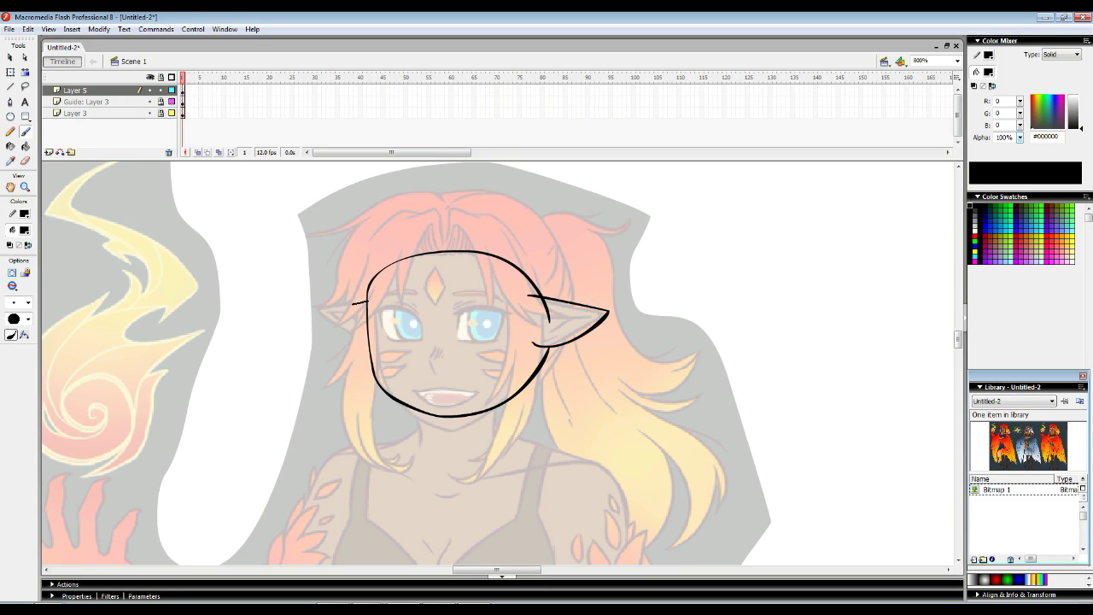
{"action": "left_click_drag", "start_coordinate": [368, 343], "coordinate": [369, 343]}
{"action": "mouse_move", "coordinate": [538, 333]}
{"action": "left_mouse_down"}
{"action": "mouse_move", "coordinate": [603, 311]}
{"action": "mouse_move", "coordinate": [546, 337]}
{"action": "left_mouse_up"}
{"action": "key", "text": "ctrl+z"}
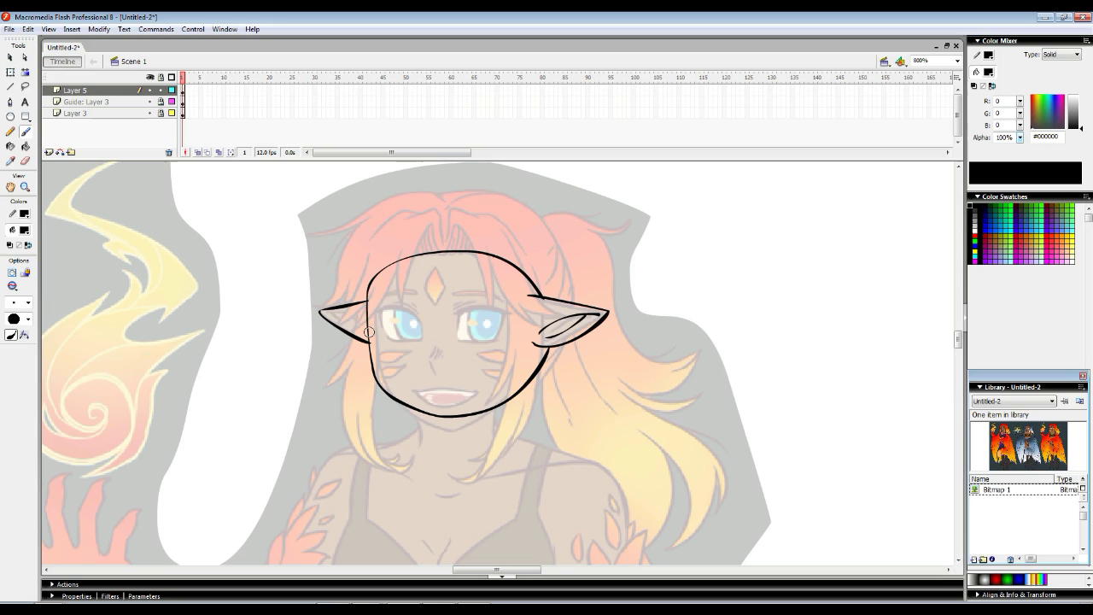
{"action": "left_click_drag", "start_coordinate": [367, 311], "coordinate": [329, 315]}
- Transform the whole head-and-ears drawing to be slightly narrower and taller, and nudge it to fit the reference face
{"action": "key", "text": "ctrl+a"}
{"action": "key", "text": "q"}
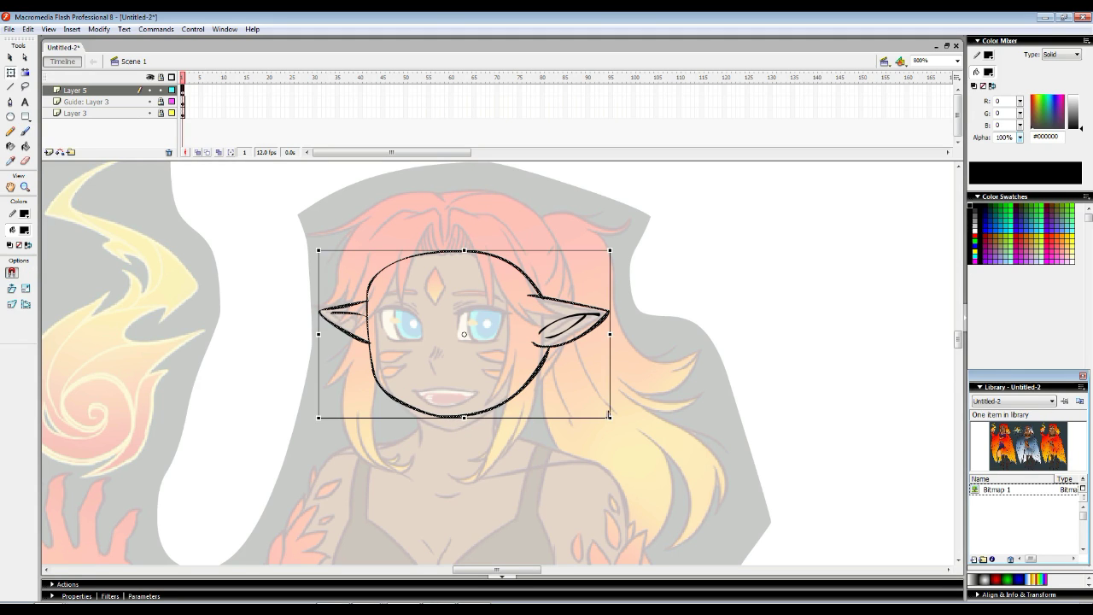
{"action": "left_click_drag", "start_coordinate": [610, 417], "coordinate": [606, 421]}
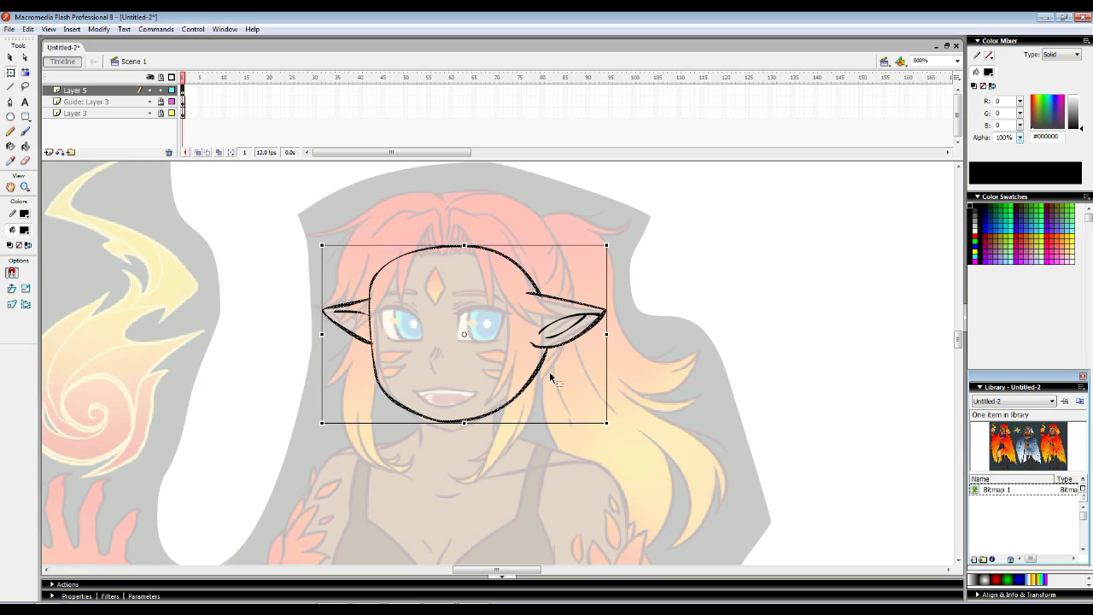
{"action": "left_click_drag", "start_coordinate": [545, 354], "coordinate": [545, 357]}
{"action": "left_click_drag", "start_coordinate": [480, 247], "coordinate": [480, 246]}
{"action": "left_click", "coordinate": [480, 245]}
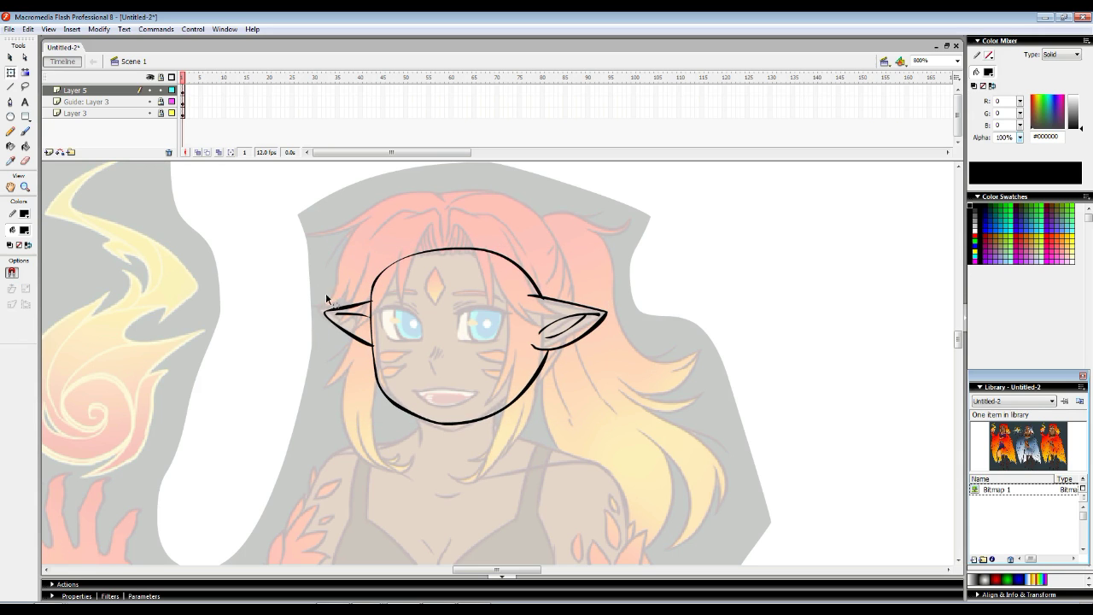
- Clean up the left ear's outline and inner line where they meet the head outline
{"action": "left_click", "coordinate": [25, 187]}
{"action": "left_click", "coordinate": [452, 343]}
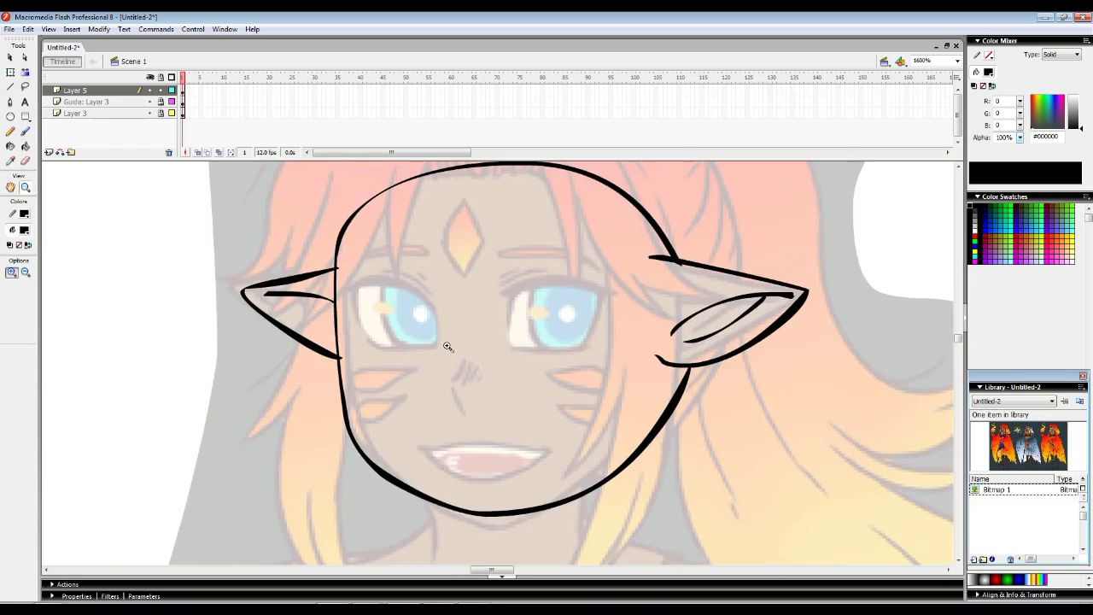
{"action": "left_click", "coordinate": [365, 325]}
{"action": "left_click", "coordinate": [25, 161]}
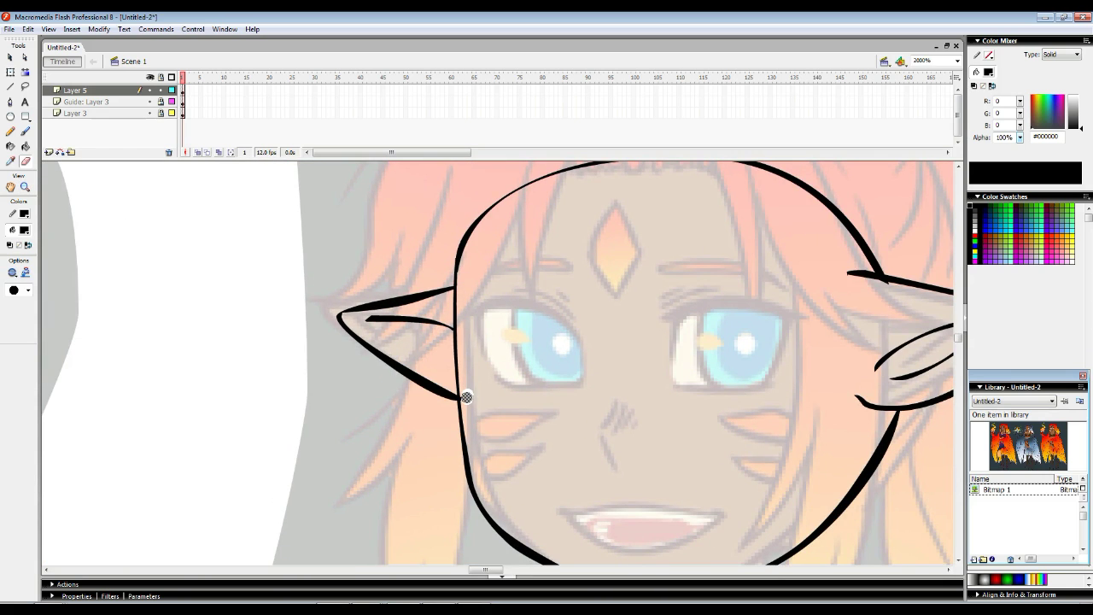
{"action": "left_click_drag", "start_coordinate": [395, 308], "coordinate": [392, 300]}
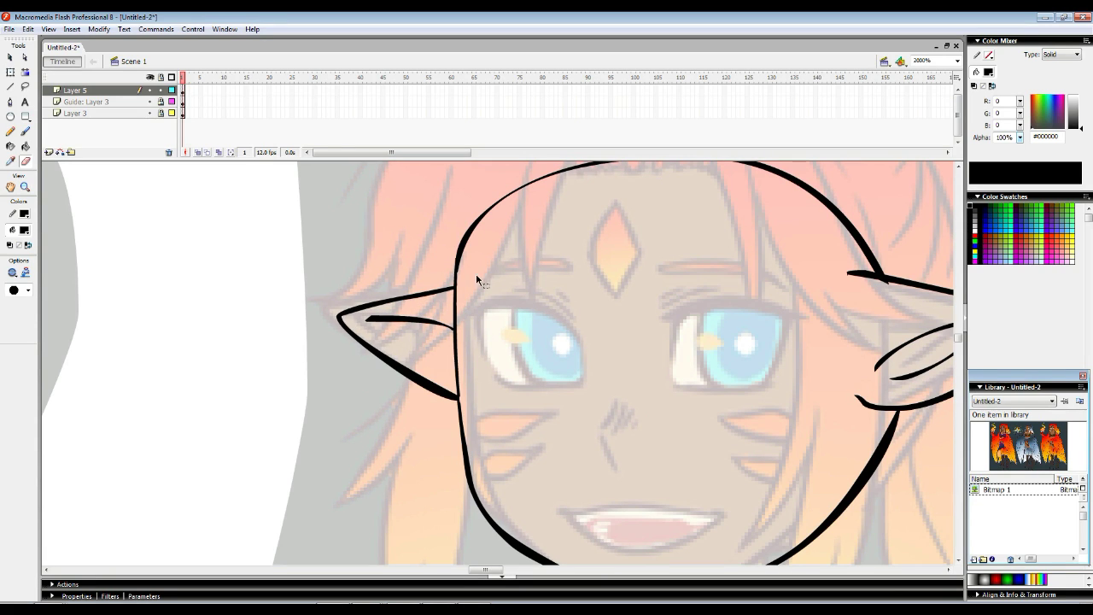
{"action": "left_click_drag", "start_coordinate": [454, 289], "coordinate": [453, 278]}
{"action": "left_click_drag", "start_coordinate": [452, 332], "coordinate": [367, 321]}
- Tidy the line ends of the right ear's inner detail near the ear tip
{"action": "mouse_move", "coordinate": [837, 336]}
{"action": "left_mouse_down"}
{"action": "mouse_move", "coordinate": [661, 327]}
{"action": "mouse_move", "coordinate": [590, 303]}
{"action": "left_mouse_up"}
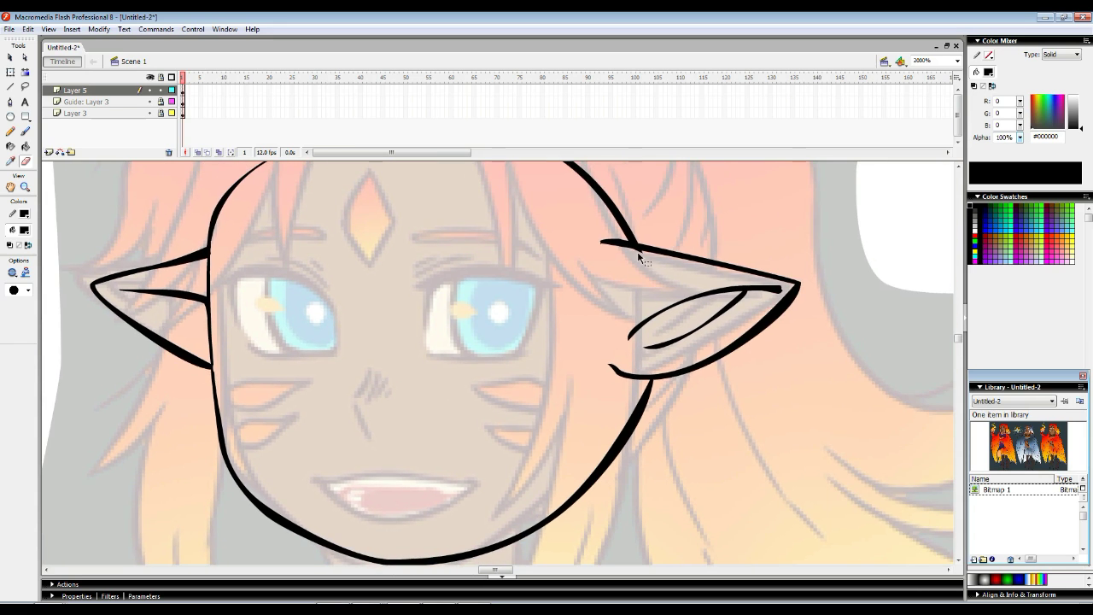
{"action": "left_click_drag", "start_coordinate": [775, 292], "coordinate": [782, 287]}
{"action": "mouse_move", "coordinate": [340, 375]}
{"action": "left_mouse_down"}
{"action": "mouse_move", "coordinate": [425, 295]}
{"action": "mouse_move", "coordinate": [417, 367]}
{"action": "mouse_move", "coordinate": [390, 364]}
{"action": "left_mouse_up"}
- Add a new layer above Layer 5 and activate the Brush tool with the character's head and hair in view
{"action": "left_click", "coordinate": [25, 187]}
{"action": "left_click", "coordinate": [502, 345], "text": "alt"}
{"action": "left_click", "coordinate": [507, 368], "text": "alt"}
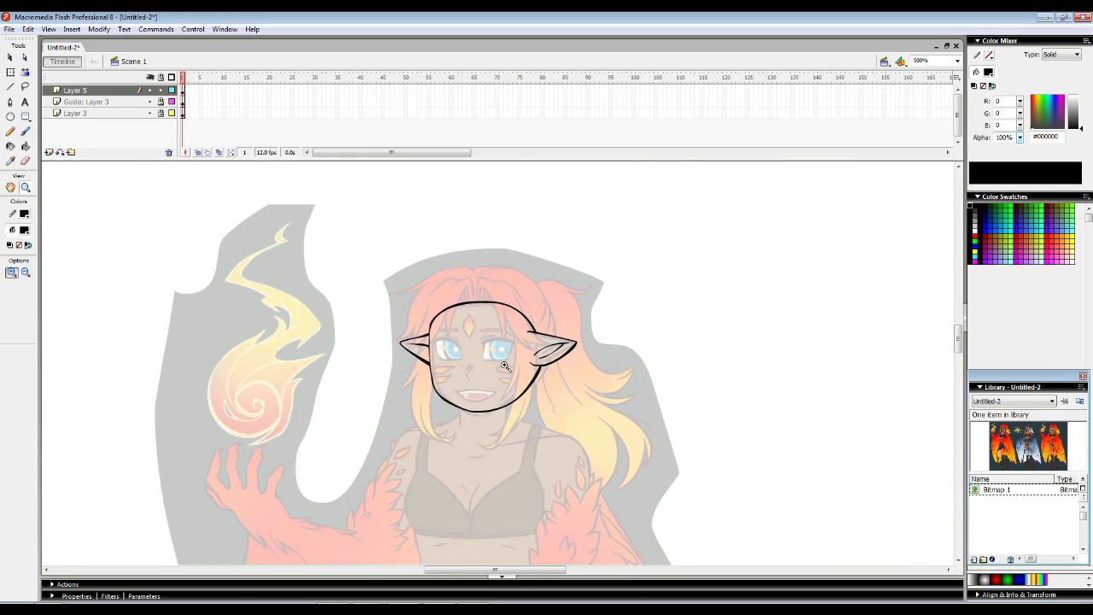
{"action": "left_click", "coordinate": [507, 369]}
{"action": "left_click_drag", "start_coordinate": [455, 332], "coordinate": [425, 313]}
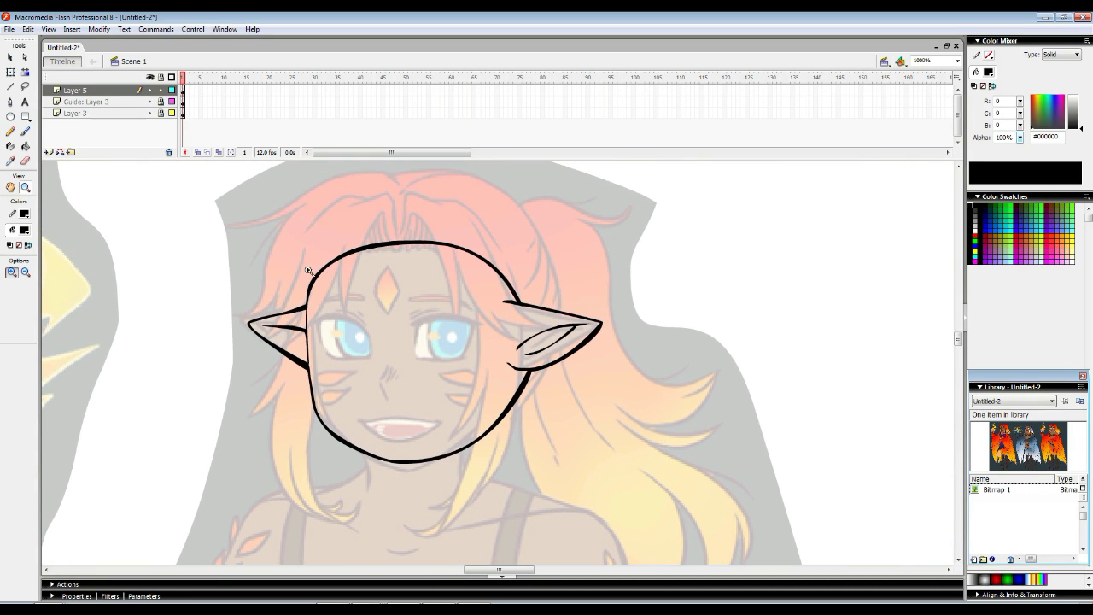
{"action": "left_click", "coordinate": [48, 152]}
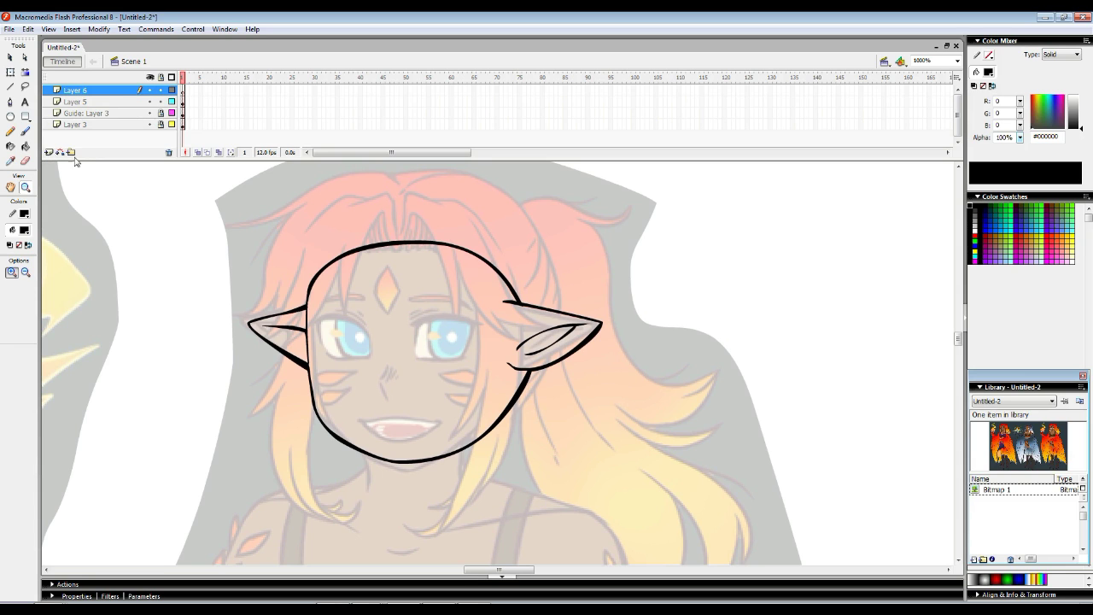
{"action": "left_click", "coordinate": [25, 131]}
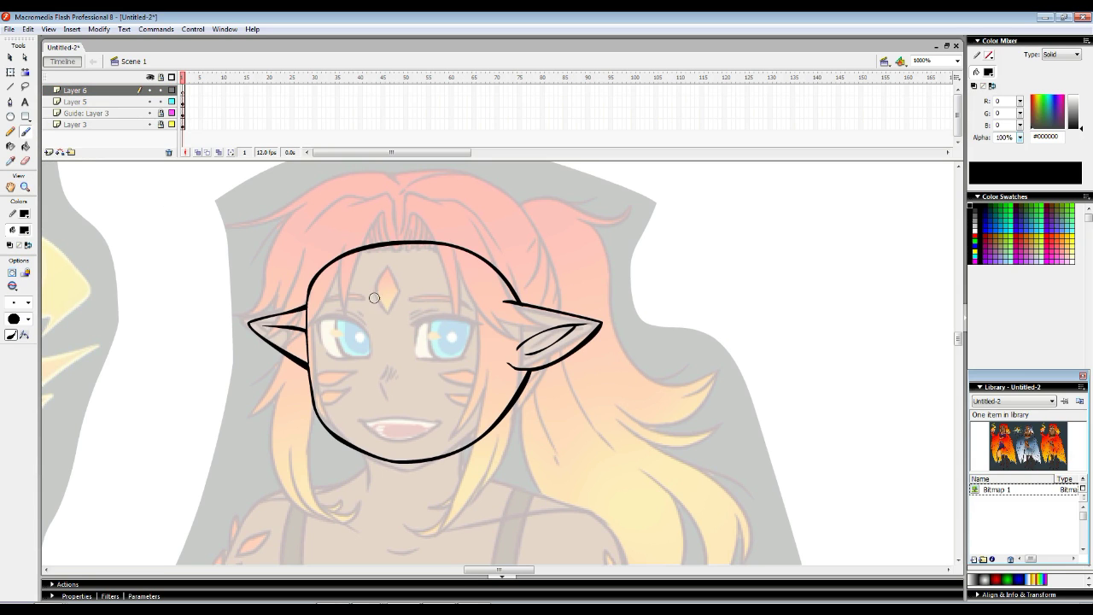
{"action": "key", "text": "space"}
{"action": "left_click_drag", "start_coordinate": [424, 266], "coordinate": [460, 300]}
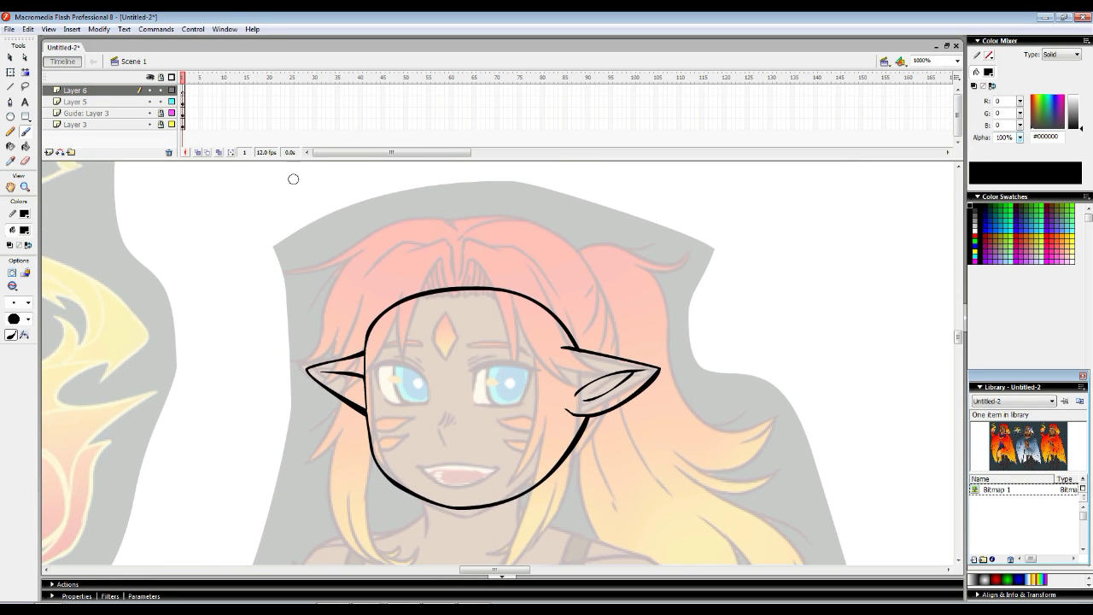
- Lock Layer 5 and brush the inner strands of the left fringe on Layer 6, following the reference
{"action": "left_click", "coordinate": [150, 102]}
{"action": "left_click", "coordinate": [150, 102]}
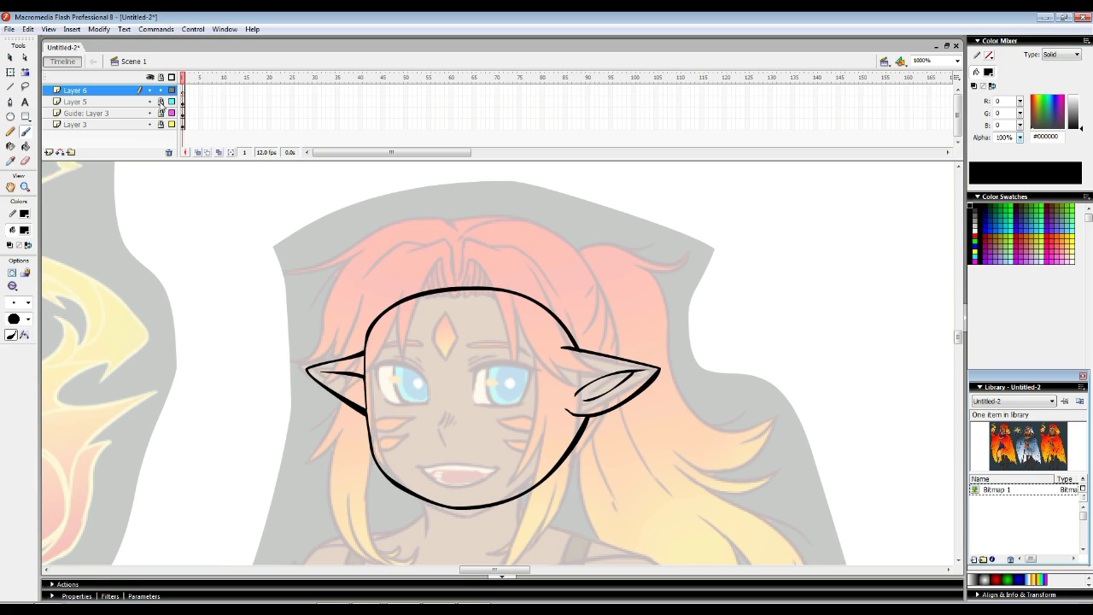
{"action": "mouse_move", "coordinate": [428, 289]}
{"action": "left_mouse_down"}
{"action": "mouse_move", "coordinate": [438, 264]}
{"action": "mouse_move", "coordinate": [459, 280]}
{"action": "left_mouse_up"}
{"action": "left_click_drag", "start_coordinate": [468, 237], "coordinate": [382, 278]}
{"action": "mouse_move", "coordinate": [470, 252]}
{"action": "left_mouse_down"}
{"action": "mouse_move", "coordinate": [435, 360]}
{"action": "mouse_move", "coordinate": [426, 280]}
{"action": "mouse_move", "coordinate": [379, 384]}
{"action": "mouse_move", "coordinate": [388, 344]}
{"action": "left_mouse_up"}
{"action": "mouse_move", "coordinate": [399, 278]}
{"action": "left_mouse_down"}
{"action": "mouse_move", "coordinate": [361, 350]}
{"action": "mouse_move", "coordinate": [376, 369]}
{"action": "left_mouse_up"}
{"action": "key", "text": "ctrl+z"}
{"action": "left_click_drag", "start_coordinate": [398, 276], "coordinate": [350, 373]}
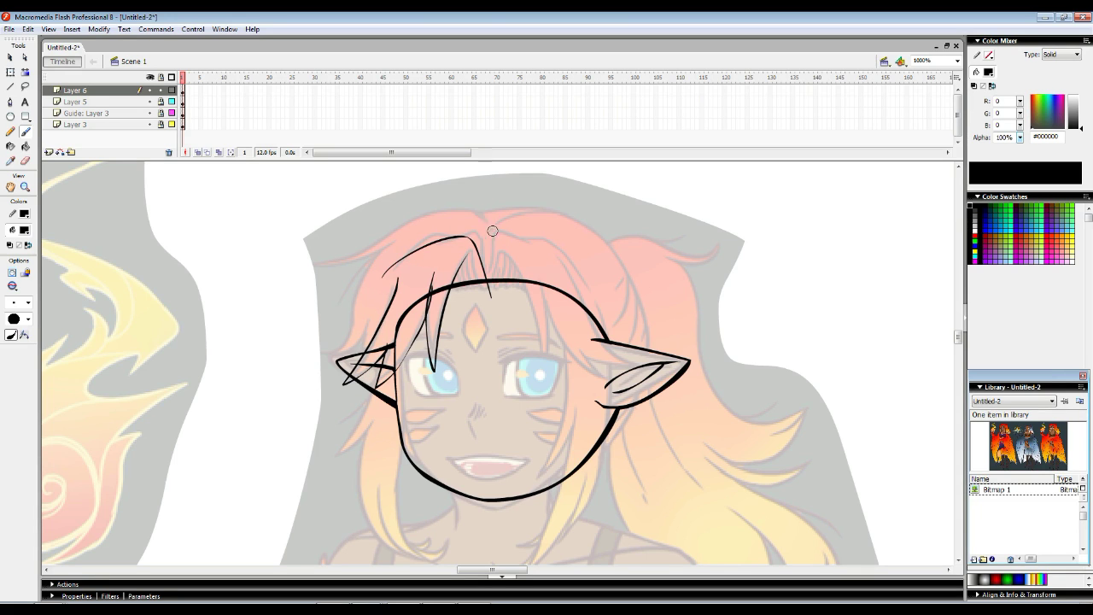
- Trace the outer contour and pointed tips of the hair's left side from the parting down to the ear
{"action": "mouse_move", "coordinate": [483, 225]}
{"action": "left_mouse_down"}
{"action": "mouse_move", "coordinate": [430, 216]}
{"action": "mouse_move", "coordinate": [379, 245]}
{"action": "mouse_move", "coordinate": [341, 294]}
{"action": "left_mouse_up"}
{"action": "key", "text": "ctrl+z"}
{"action": "mouse_move", "coordinate": [489, 210]}
{"action": "left_mouse_down"}
{"action": "mouse_move", "coordinate": [439, 209]}
{"action": "mouse_move", "coordinate": [330, 263]}
{"action": "left_mouse_up"}
{"action": "key", "text": "ctrl+z"}
{"action": "mouse_move", "coordinate": [488, 224]}
{"action": "left_mouse_down"}
{"action": "mouse_move", "coordinate": [453, 213]}
{"action": "mouse_move", "coordinate": [341, 262]}
{"action": "mouse_move", "coordinate": [357, 282]}
{"action": "mouse_move", "coordinate": [326, 370]}
{"action": "left_mouse_up"}
{"action": "left_click_drag", "start_coordinate": [373, 311], "coordinate": [345, 366]}
{"action": "mouse_move", "coordinate": [386, 251]}
{"action": "left_mouse_down"}
{"action": "mouse_move", "coordinate": [323, 372]}
{"action": "mouse_move", "coordinate": [369, 343]}
{"action": "left_mouse_up"}
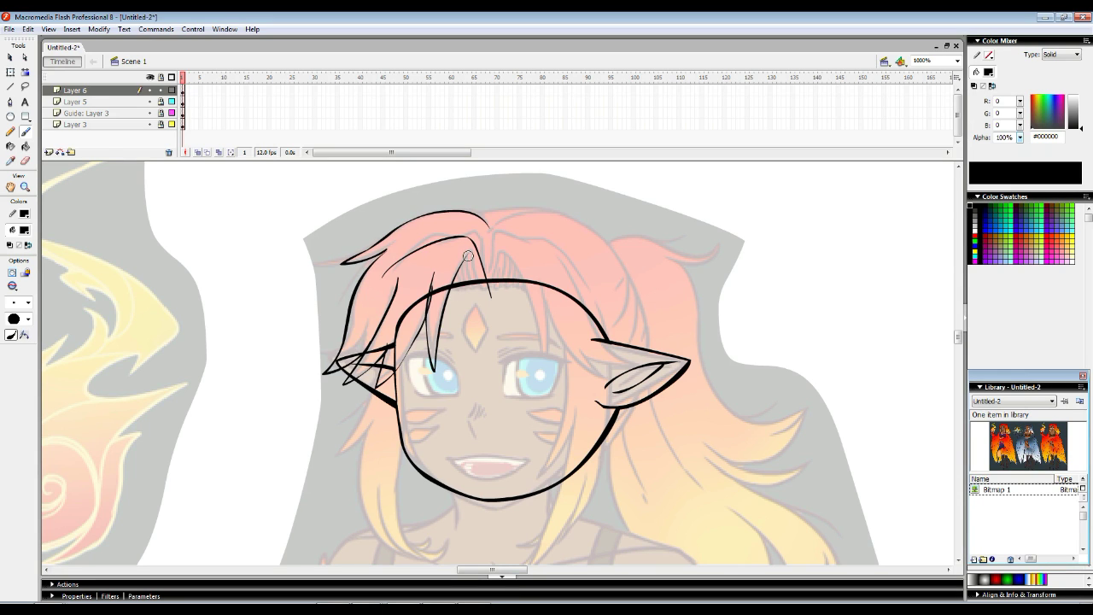
- Brush the short strands around the central parting above the forehead
{"action": "key", "text": "ctrl+z"}
{"action": "mouse_move", "coordinate": [477, 279]}
{"action": "left_mouse_down"}
{"action": "mouse_move", "coordinate": [483, 291]}
{"action": "mouse_move", "coordinate": [458, 287]}
{"action": "left_mouse_up"}
{"action": "key", "text": "ctrl+z"}
{"action": "left_click_drag", "start_coordinate": [492, 294], "coordinate": [509, 239]}
{"action": "left_click_drag", "start_coordinate": [493, 277], "coordinate": [509, 235]}
{"action": "key", "text": "ctrl+z"}
- Trace the right fringe and outer hair contour, and add the small upright tuft at the parting
{"action": "left_click_drag", "start_coordinate": [530, 291], "coordinate": [545, 362]}
{"action": "left_click_drag", "start_coordinate": [506, 252], "coordinate": [600, 382]}
{"action": "left_click_drag", "start_coordinate": [519, 235], "coordinate": [609, 340]}
{"action": "left_click_drag", "start_coordinate": [515, 211], "coordinate": [632, 269]}
{"action": "left_click_drag", "start_coordinate": [596, 260], "coordinate": [623, 341]}
{"action": "left_click_drag", "start_coordinate": [492, 224], "coordinate": [517, 202]}
{"action": "mouse_move", "coordinate": [519, 325]}
{"action": "left_mouse_down"}
{"action": "mouse_move", "coordinate": [461, 315]}
{"action": "mouse_move", "coordinate": [481, 324]}
{"action": "left_mouse_up"}
- Fill the enclosed areas of the front hair with white
{"action": "key", "text": "k"}
{"action": "left_click", "coordinate": [341, 282]}
{"action": "left_click", "coordinate": [512, 235]}
{"action": "left_click", "coordinate": [522, 299]}
{"action": "left_click_drag", "start_coordinate": [166, 210], "coordinate": [114, 205]}
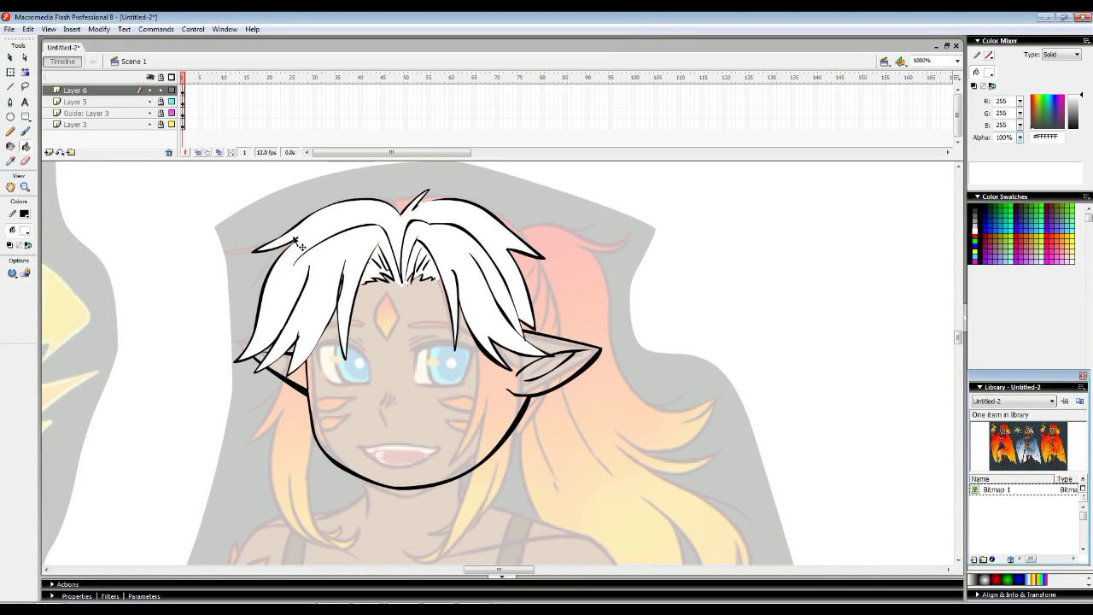
- Clean up the jagged hairline at the middle of the forehead with the Brush and Eraser tools
{"action": "key", "text": "b"}
{"action": "left_click_drag", "start_coordinate": [407, 284], "coordinate": [395, 304]}
{"action": "key", "text": "z"}
{"action": "left_click", "coordinate": [420, 322]}
{"action": "key", "text": "e"}
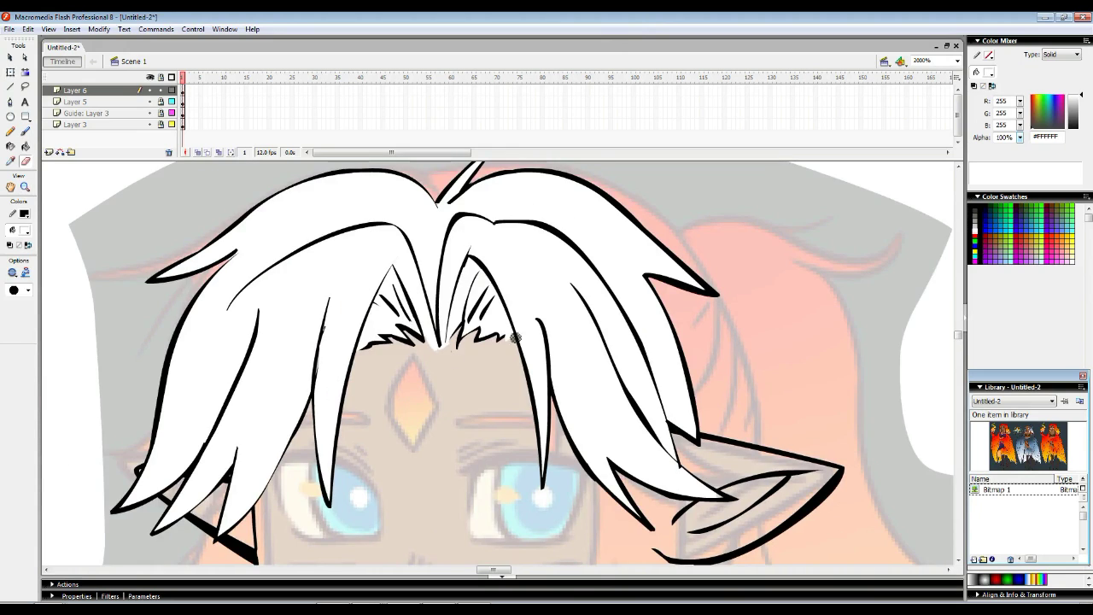
{"action": "left_click_drag", "start_coordinate": [331, 337], "coordinate": [396, 336]}
{"action": "key", "text": "b"}
{"action": "left_click", "coordinate": [85, 113]}
{"action": "left_click", "coordinate": [48, 152]}
{"action": "left_click", "coordinate": [150, 102]}
{"action": "left_click_drag", "start_coordinate": [284, 315], "coordinate": [239, 370]}
{"action": "left_click_drag", "start_coordinate": [282, 332], "coordinate": [355, 496]}
{"action": "left_click_drag", "start_coordinate": [474, 341], "coordinate": [378, 336]}
{"action": "mouse_move", "coordinate": [424, 289]}
{"action": "left_mouse_down"}
{"action": "mouse_move", "coordinate": [378, 491]}
{"action": "mouse_move", "coordinate": [405, 476]}
{"action": "left_mouse_up"}
{"action": "left_click_drag", "start_coordinate": [376, 359], "coordinate": [443, 380]}
{"action": "left_click", "coordinate": [431, 461]}
{"action": "left_click", "coordinate": [149, 102]}
{"action": "key", "text": "ctrl+z"}
{"action": "key", "text": "ctrl+z"}
{"action": "key", "text": "ctrl+z"}
- Lengthen the inner line of the upper left hair tuft on Layer 6 with a black brush stroke
{"action": "left_click", "coordinate": [161, 91]}
{"action": "left_click", "coordinate": [85, 90]}
{"action": "key", "text": "z"}
{"action": "left_click", "coordinate": [365, 256]}
{"action": "key", "text": "k"}
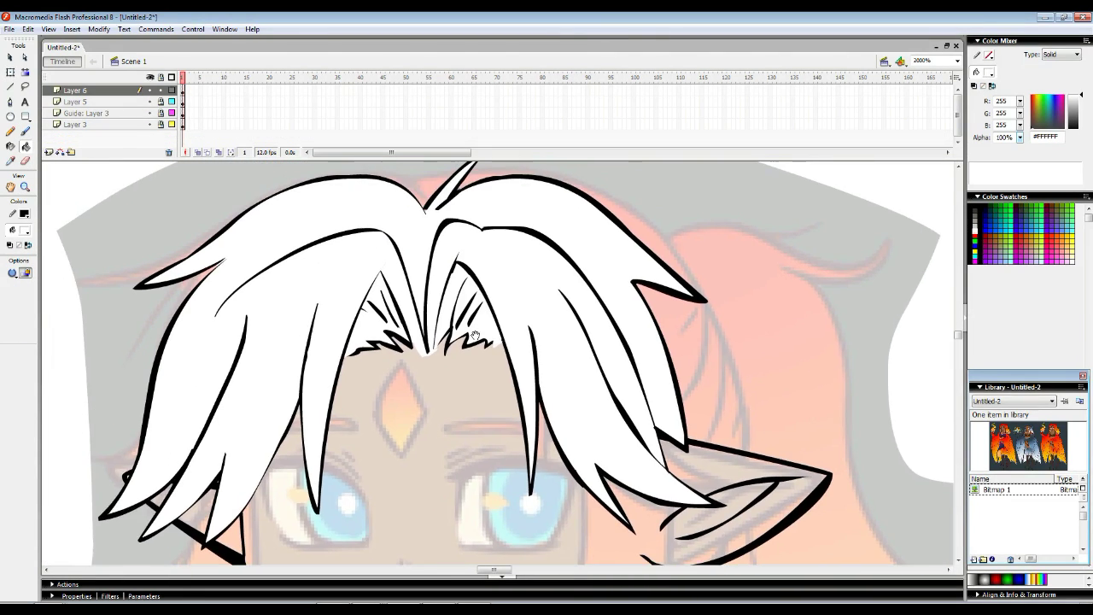
{"action": "left_click_drag", "start_coordinate": [418, 278], "coordinate": [472, 294]}
{"action": "left_click", "coordinate": [26, 130]}
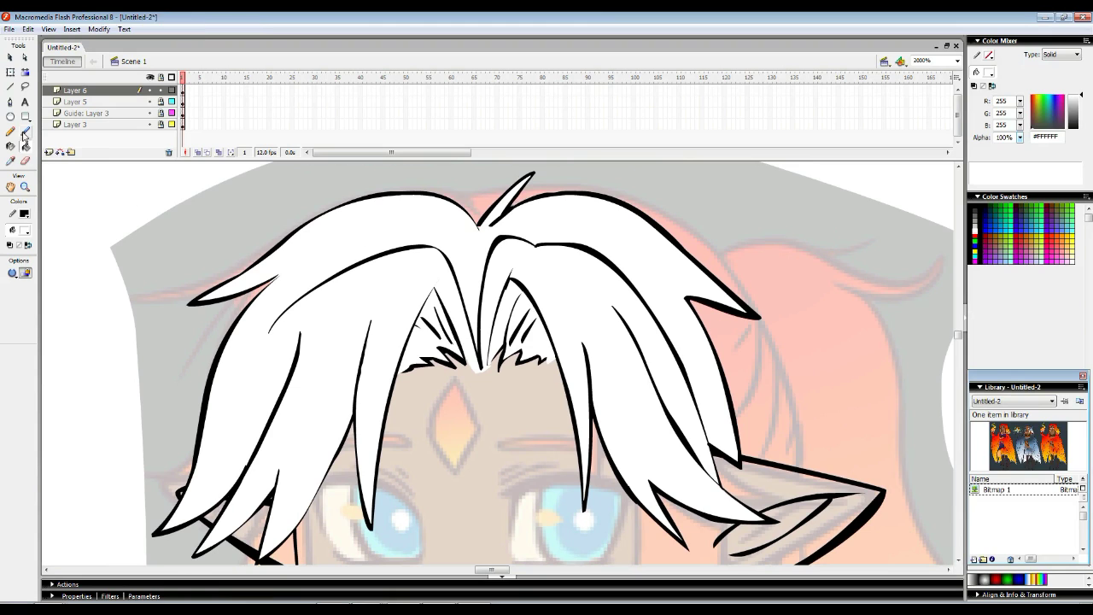
{"action": "left_click", "coordinate": [25, 231]}
{"action": "left_click", "coordinate": [433, 241]}
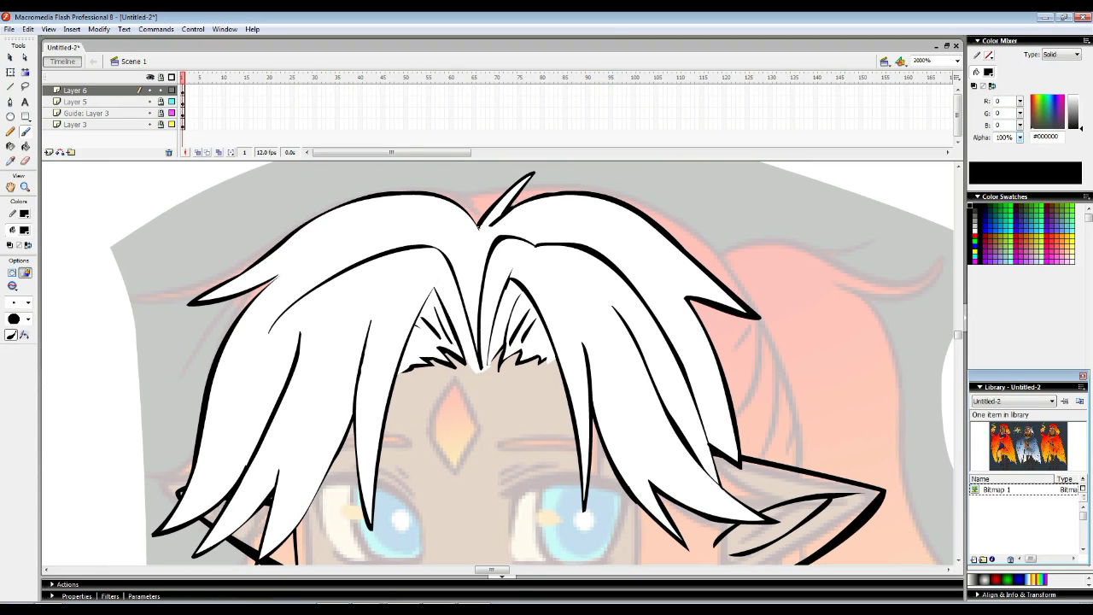
{"action": "left_click_drag", "start_coordinate": [415, 411], "coordinate": [438, 339]}
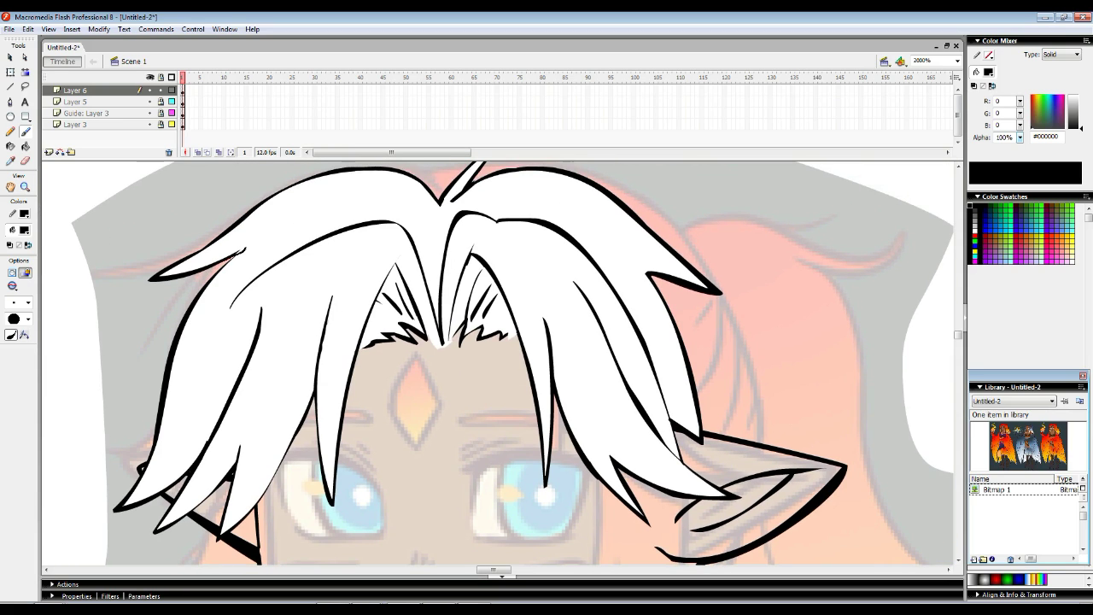
{"action": "left_click_drag", "start_coordinate": [218, 264], "coordinate": [171, 372]}
{"action": "key", "text": "ctrl+z"}
{"action": "left_click_drag", "start_coordinate": [218, 261], "coordinate": [266, 232]}
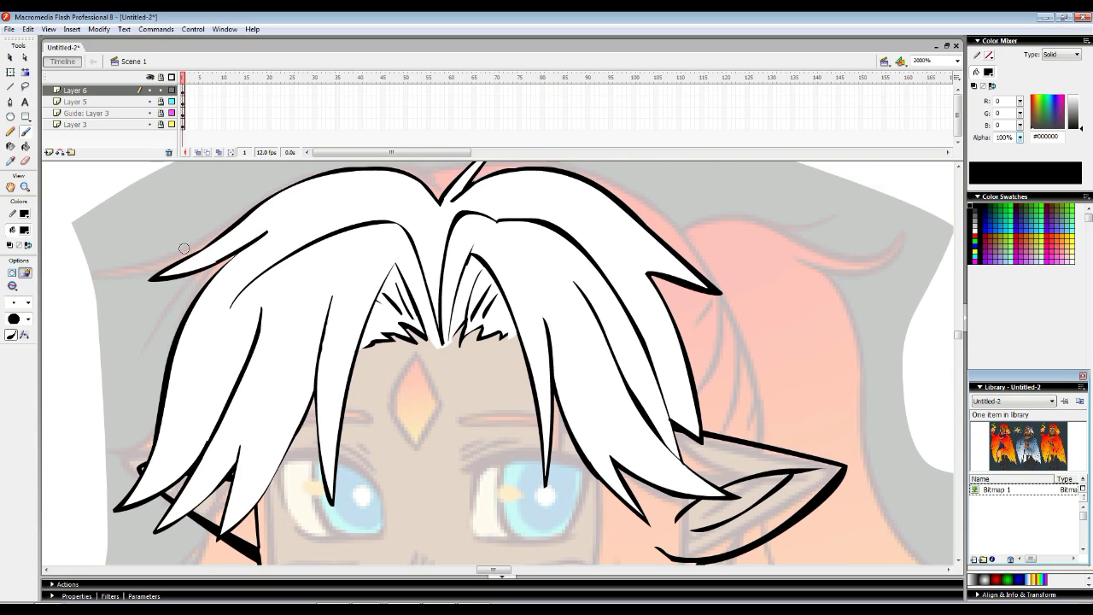
- Hide the hair layer and fill the head and both ears on Layer 5 with white
{"action": "left_click", "coordinate": [25, 186]}
{"action": "left_click", "coordinate": [473, 422], "text": "alt"}
{"action": "left_click_drag", "start_coordinate": [557, 377], "coordinate": [425, 325]}
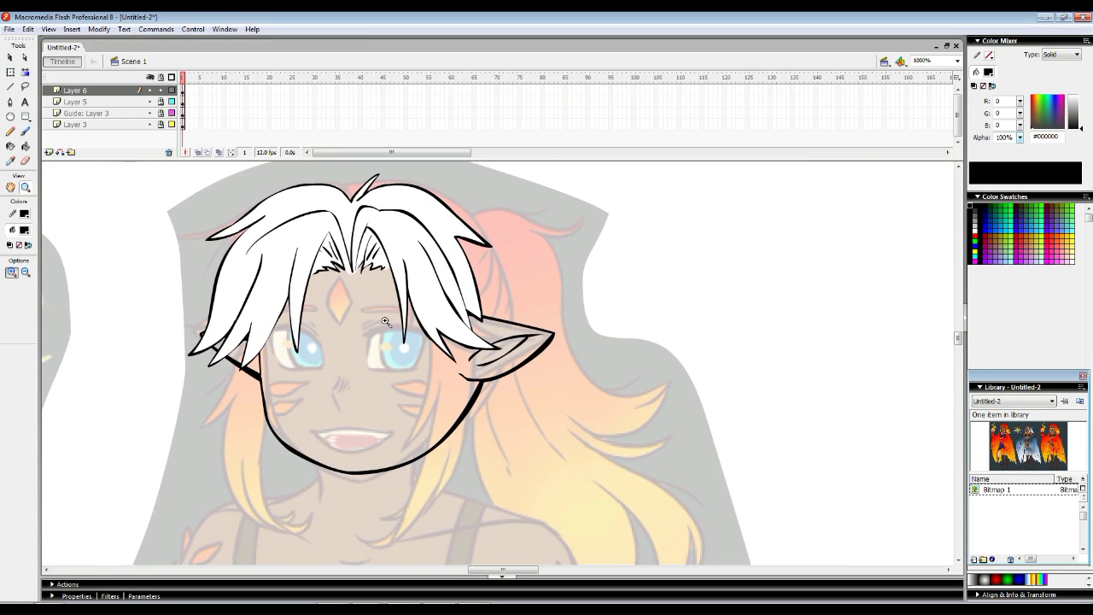
{"action": "left_click", "coordinate": [25, 146]}
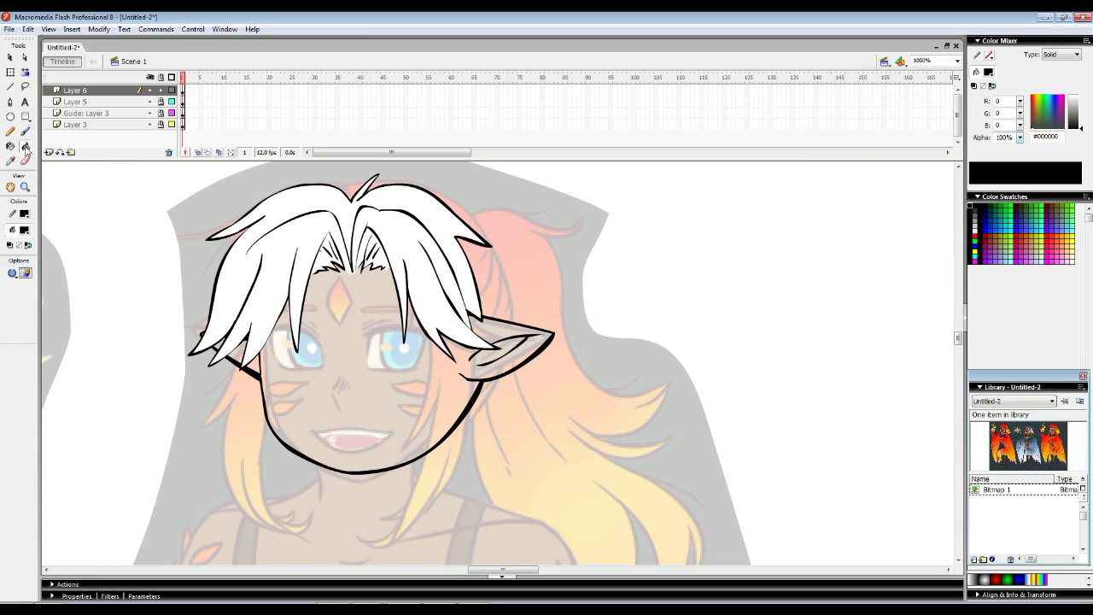
{"action": "left_click", "coordinate": [150, 90]}
{"action": "left_click", "coordinate": [25, 230]}
{"action": "left_click", "coordinate": [10, 303]}
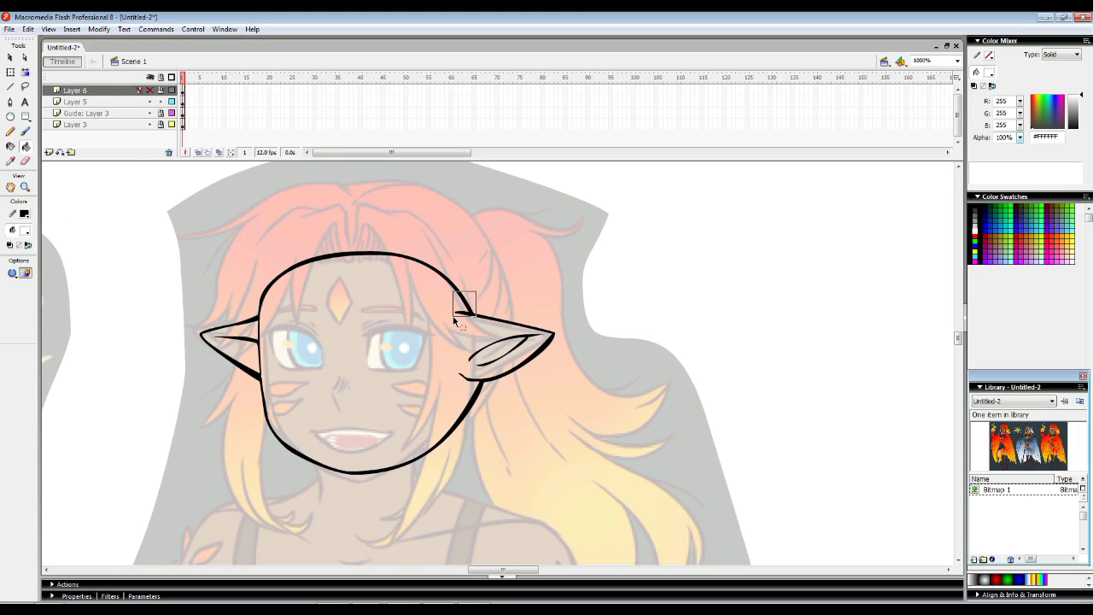
{"action": "left_click", "coordinate": [455, 319]}
{"action": "left_click", "coordinate": [360, 336]}
{"action": "left_click", "coordinate": [254, 350]}
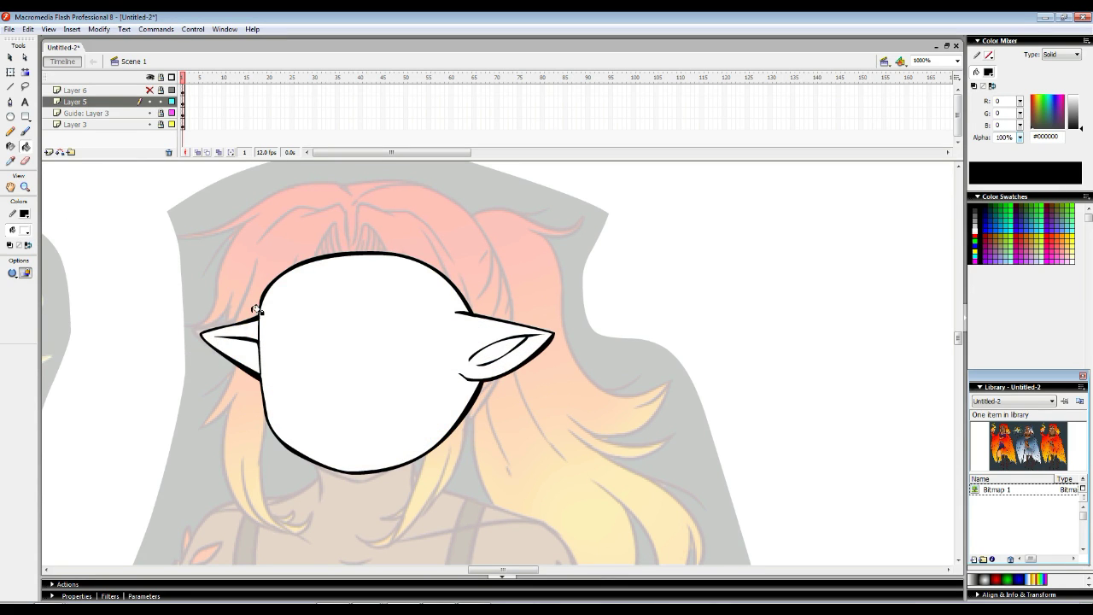
- Show Layer 6 again and add a new layer between Layer 5 and Guide: Layer 3
{"action": "left_click", "coordinate": [150, 90]}
{"action": "left_click", "coordinate": [149, 102]}
{"action": "left_click", "coordinate": [149, 101]}
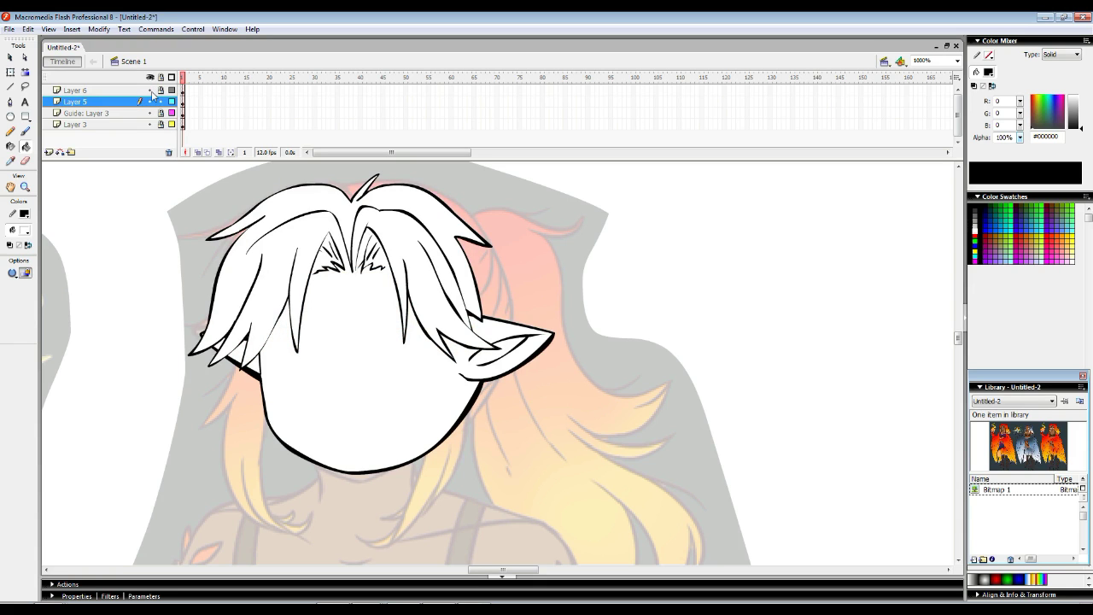
{"action": "left_click", "coordinate": [123, 113]}
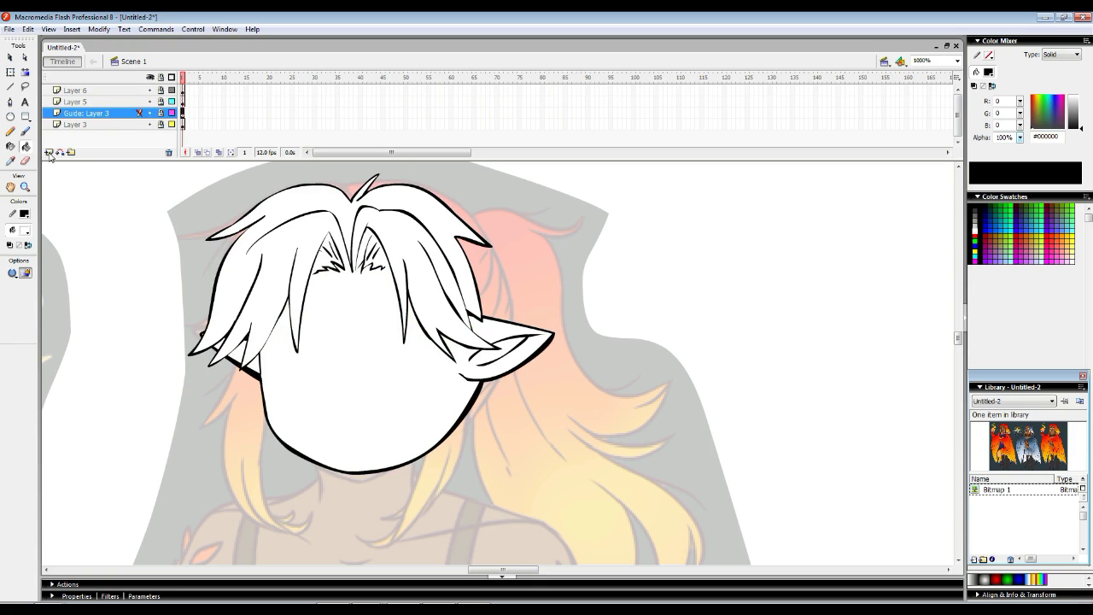
{"action": "left_click", "coordinate": [49, 153]}
- Hide the head layer and trace the long hair locks hanging on both sides of the face
{"action": "left_click", "coordinate": [149, 102]}
{"action": "key", "text": "b"}
{"action": "mouse_move", "coordinate": [210, 388]}
{"action": "left_mouse_down"}
{"action": "mouse_move", "coordinate": [252, 333]}
{"action": "mouse_move", "coordinate": [353, 491]}
{"action": "left_mouse_up"}
{"action": "mouse_move", "coordinate": [287, 374]}
{"action": "left_mouse_down"}
{"action": "mouse_move", "coordinate": [317, 485]}
{"action": "mouse_move", "coordinate": [244, 478]}
{"action": "left_mouse_up"}
{"action": "left_click_drag", "start_coordinate": [423, 290], "coordinate": [380, 489]}
{"action": "left_click_drag", "start_coordinate": [435, 224], "coordinate": [405, 475]}
- Fill the right side lock with white, cut it, and paste it in place on a layer in front
{"action": "key", "text": "k"}
{"action": "left_click_drag", "start_coordinate": [406, 432], "coordinate": [413, 476]}
{"action": "left_click", "coordinate": [149, 102]}
{"action": "left_click", "coordinate": [400, 432]}
{"action": "key", "text": "ctrl+x"}
{"action": "left_click", "coordinate": [183, 90]}
{"action": "key", "text": "ctrl+shift+v"}
- Trace the back hair and the curved tips of the flowing ponytail on Layer 7
{"action": "left_click", "coordinate": [75, 113]}
{"action": "left_click_drag", "start_coordinate": [259, 199], "coordinate": [305, 451]}
{"action": "key", "text": "ctrl+z"}
{"action": "left_click_drag", "start_coordinate": [299, 185], "coordinate": [305, 451]}
{"action": "key", "text": "k"}
{"action": "left_click", "coordinate": [427, 265]}
{"action": "left_click", "coordinate": [182, 113]}
{"action": "key", "text": "ctrl+g"}
{"action": "left_click_drag", "start_coordinate": [415, 310], "coordinate": [369, 277]}
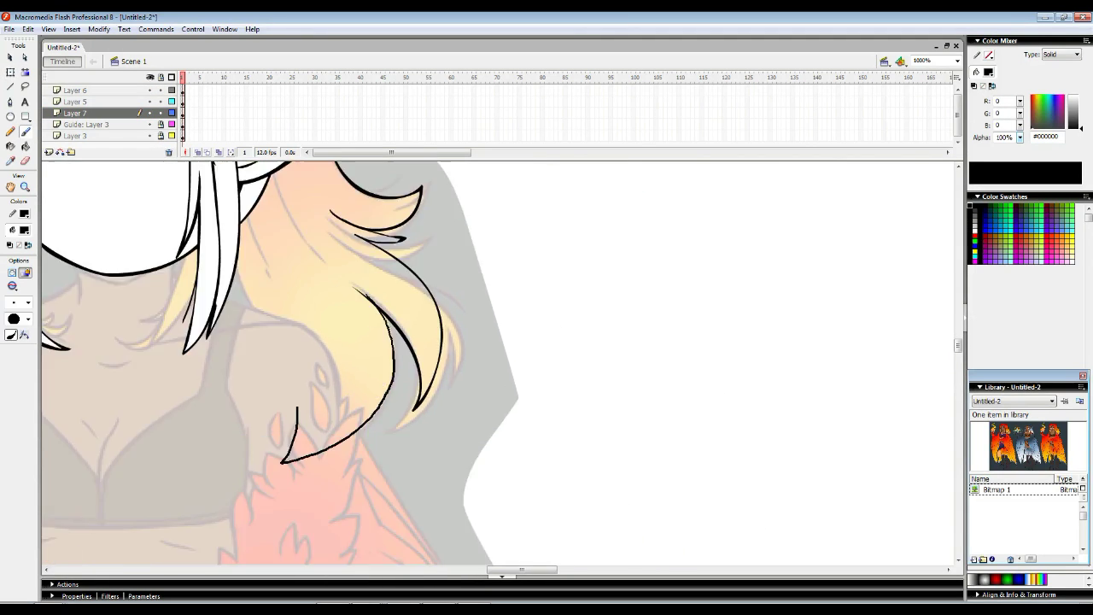
- Fill the back hair and ponytail with white
{"action": "key", "text": "v"}
{"action": "left_click", "coordinate": [47, 295]}
{"action": "left_click_drag", "start_coordinate": [461, 427], "coordinate": [180, 426]}
{"action": "mouse_move", "coordinate": [184, 164]}
{"action": "left_mouse_down"}
{"action": "mouse_move", "coordinate": [499, 222]}
{"action": "mouse_move", "coordinate": [615, 275]}
{"action": "left_mouse_up"}
{"action": "key", "text": "k"}
{"action": "left_click", "coordinate": [581, 452]}
- Add a new layer above Layer 6, display Layers 6, 5 and 7 as outlines, and ready the Brush over the eyes
{"action": "left_click", "coordinate": [49, 152]}
{"action": "key", "text": "z"}
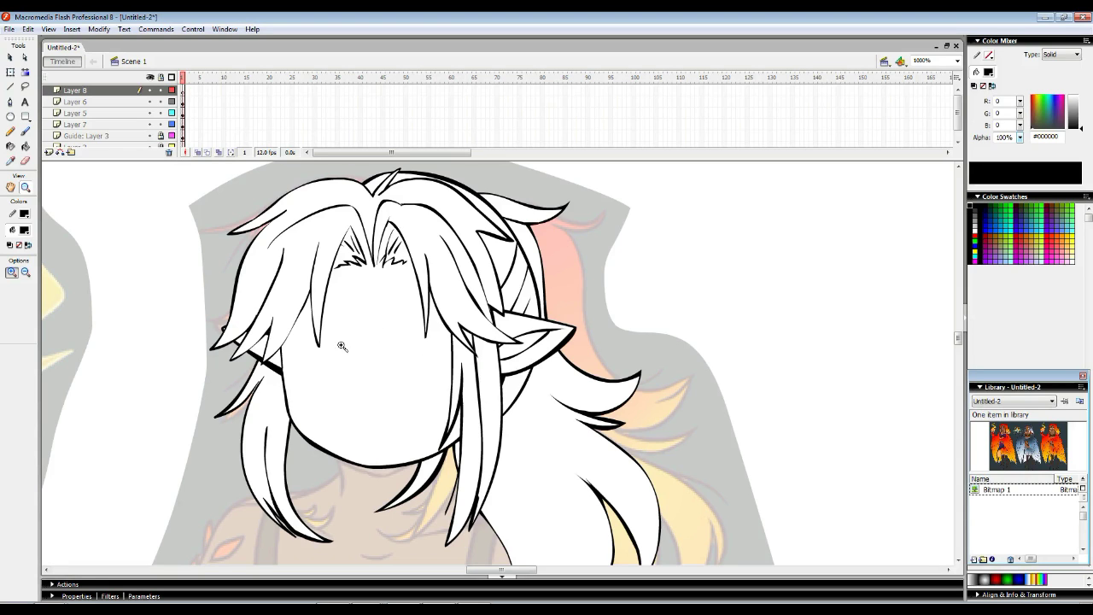
{"action": "left_click_drag", "start_coordinate": [171, 101], "coordinate": [172, 125]}
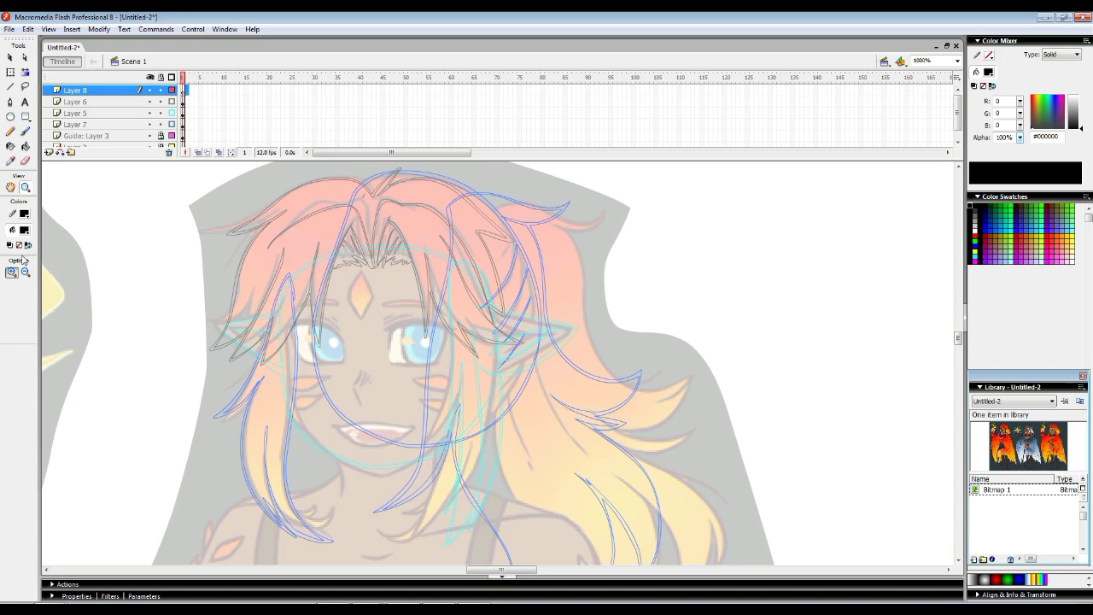
{"action": "left_click", "coordinate": [433, 346]}
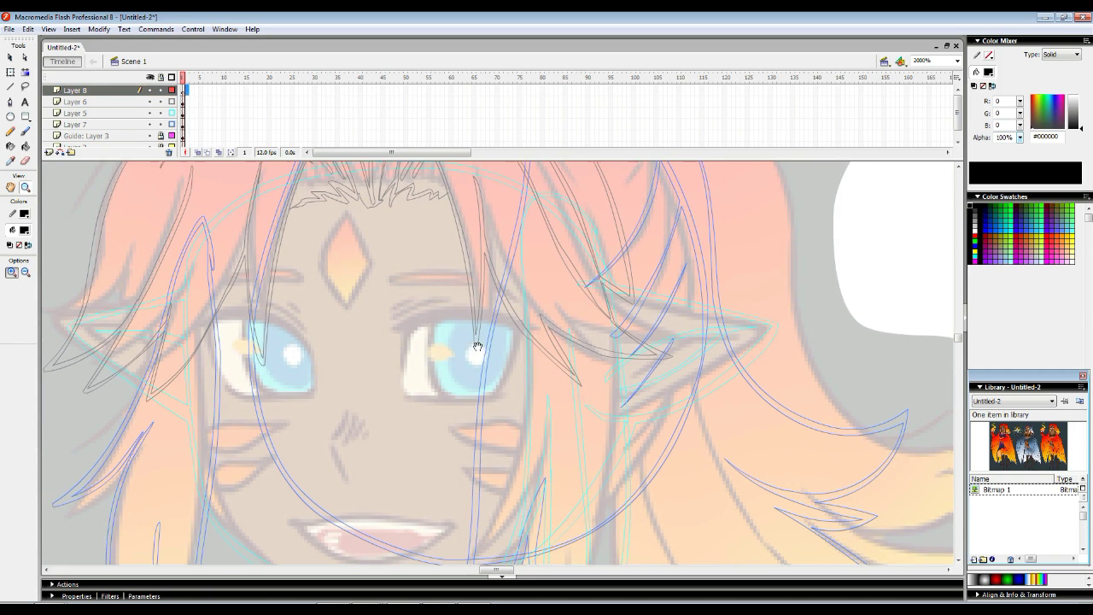
{"action": "left_click_drag", "start_coordinate": [495, 350], "coordinate": [394, 329]}
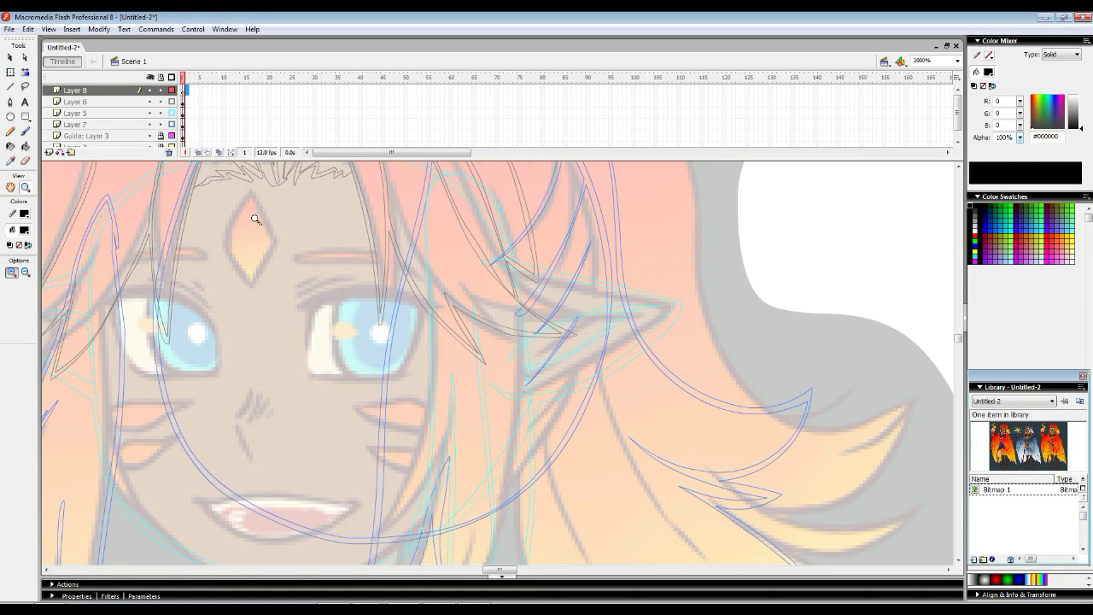
{"action": "left_click", "coordinate": [25, 132]}
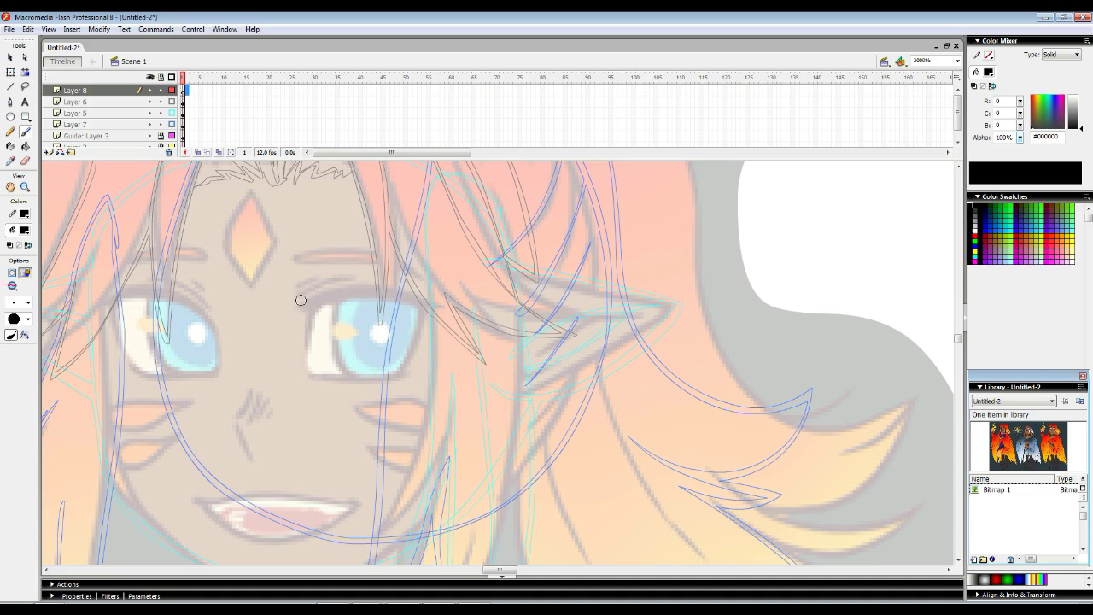
- Brush the right eye's outline with a thick upper lid, spiky lashes and a lower lid line on Layer 8
{"action": "left_click_drag", "start_coordinate": [294, 304], "coordinate": [437, 300]}
{"action": "left_click_drag", "start_coordinate": [420, 315], "coordinate": [402, 376]}
{"action": "left_click_drag", "start_coordinate": [325, 292], "coordinate": [422, 304]}
{"action": "left_click_drag", "start_coordinate": [321, 301], "coordinate": [308, 340]}
{"action": "left_click_drag", "start_coordinate": [325, 378], "coordinate": [393, 374]}
{"action": "left_click_drag", "start_coordinate": [424, 335], "coordinate": [445, 316]}
{"action": "left_click_drag", "start_coordinate": [311, 316], "coordinate": [328, 379]}
{"action": "left_click", "coordinate": [367, 339]}
{"action": "left_click_drag", "start_coordinate": [328, 287], "coordinate": [288, 292]}
- Brush the left eye's upper lid, outer lashes and lower lid line
{"action": "left_click_drag", "start_coordinate": [342, 341], "coordinate": [480, 325]}
{"action": "mouse_move", "coordinate": [347, 285]}
{"action": "left_mouse_down"}
{"action": "mouse_move", "coordinate": [250, 312]}
{"action": "mouse_move", "coordinate": [276, 357]}
{"action": "left_mouse_up"}
{"action": "left_click_drag", "start_coordinate": [287, 355], "coordinate": [340, 362]}
- Fill both eyes with white and adjust the left eye's shape with Free Transform
{"action": "key", "text": "k"}
{"action": "left_click", "coordinate": [295, 274]}
{"action": "mouse_move", "coordinate": [347, 295]}
{"action": "left_mouse_down"}
{"action": "mouse_move", "coordinate": [341, 362]}
{"action": "mouse_move", "coordinate": [351, 291]}
{"action": "left_mouse_up"}
{"action": "left_click", "coordinate": [307, 324]}
{"action": "key", "text": "q"}
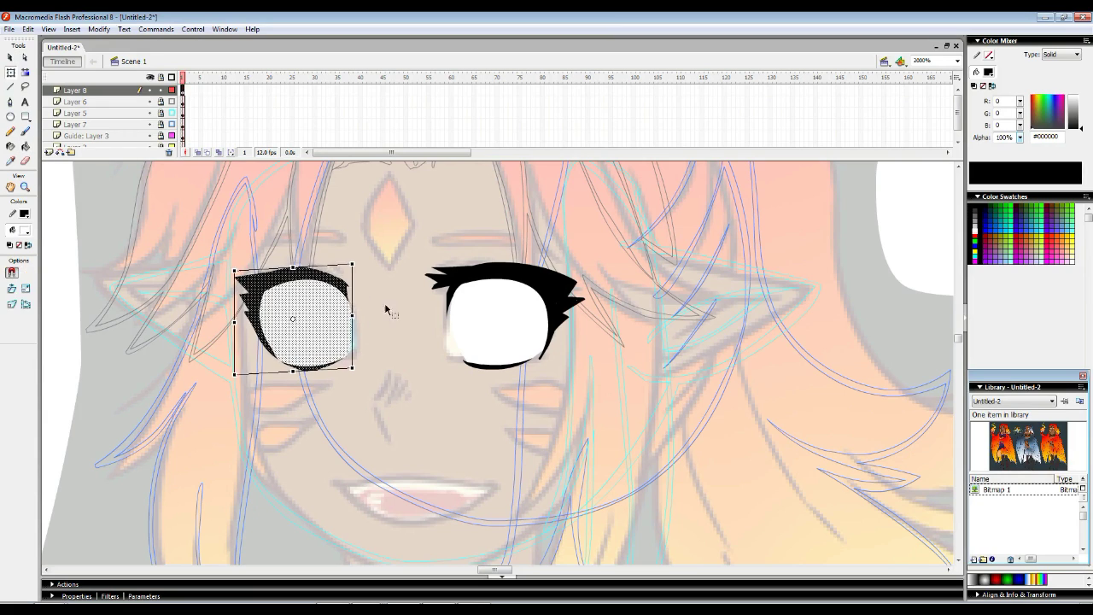
{"action": "key", "text": "b"}
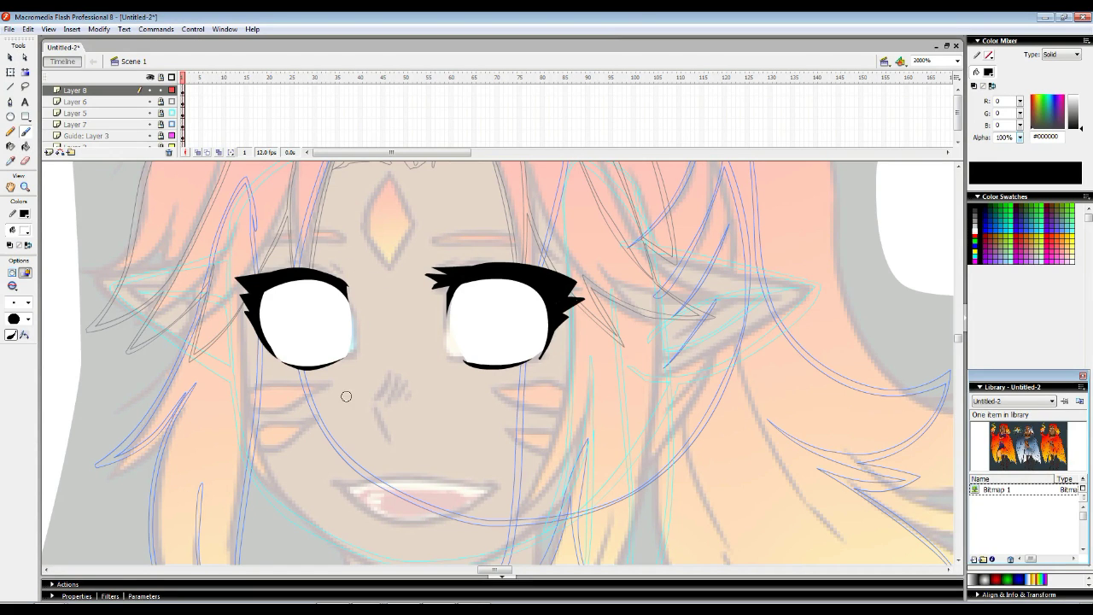
- Add a new layer above Layer 8 and display Layer 8 as outlines
{"action": "left_click", "coordinate": [48, 153]}
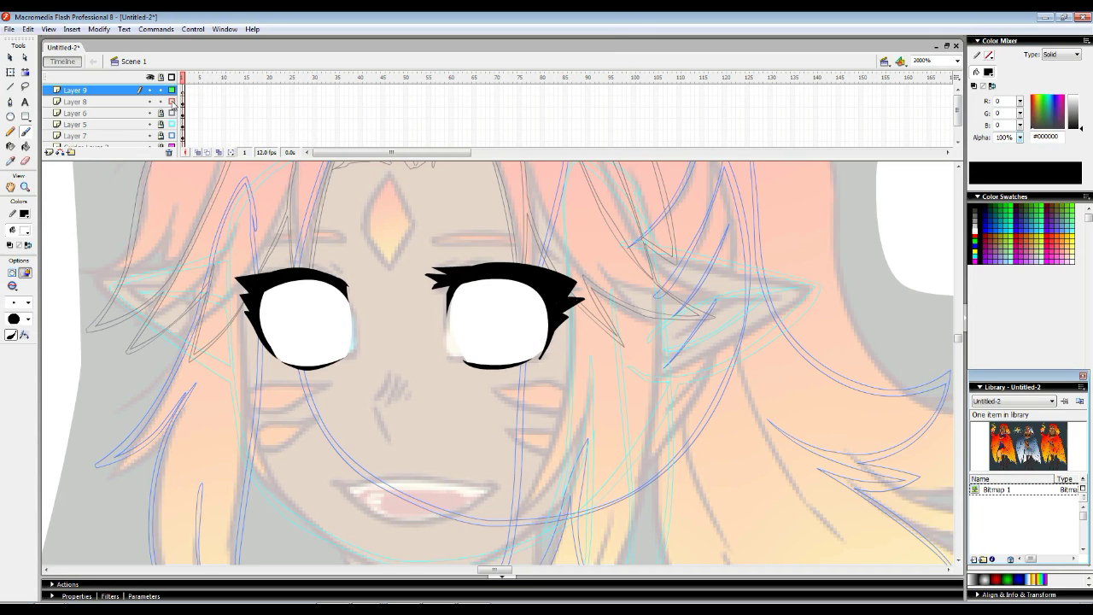
{"action": "left_click", "coordinate": [171, 101]}
{"action": "left_click", "coordinate": [24, 236]}
{"action": "left_click", "coordinate": [13, 262]}
- Brush a closed oval outline around the right eye's iris on Layer 9
{"action": "mouse_move", "coordinate": [476, 270]}
{"action": "left_mouse_down"}
{"action": "mouse_move", "coordinate": [488, 361]}
{"action": "mouse_move", "coordinate": [536, 367]}
{"action": "mouse_move", "coordinate": [540, 354]}
{"action": "left_mouse_up"}
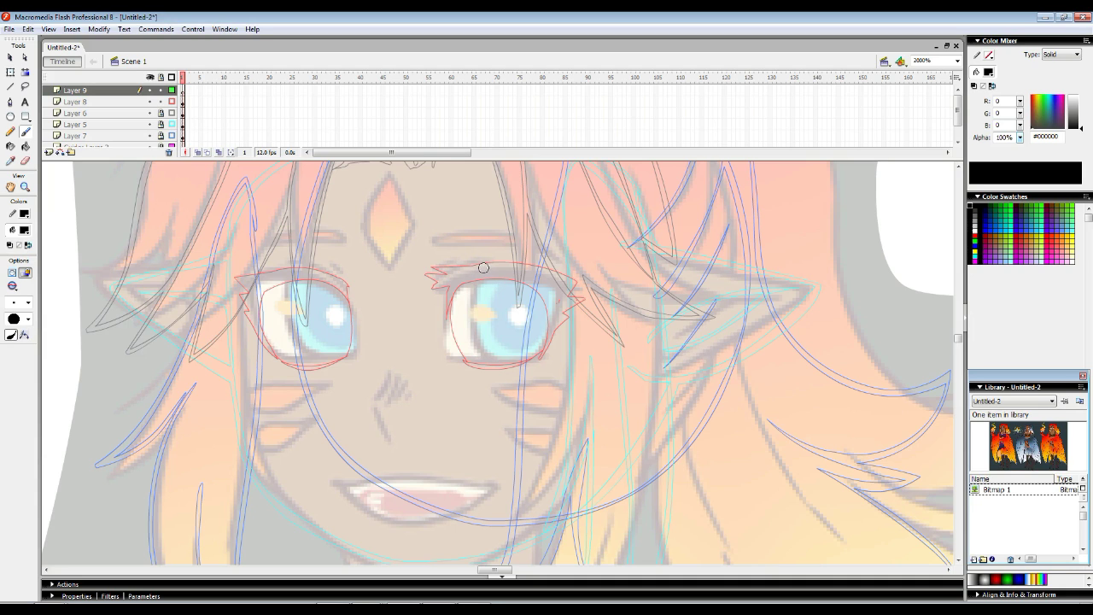
{"action": "left_click_drag", "start_coordinate": [536, 366], "coordinate": [551, 303]}
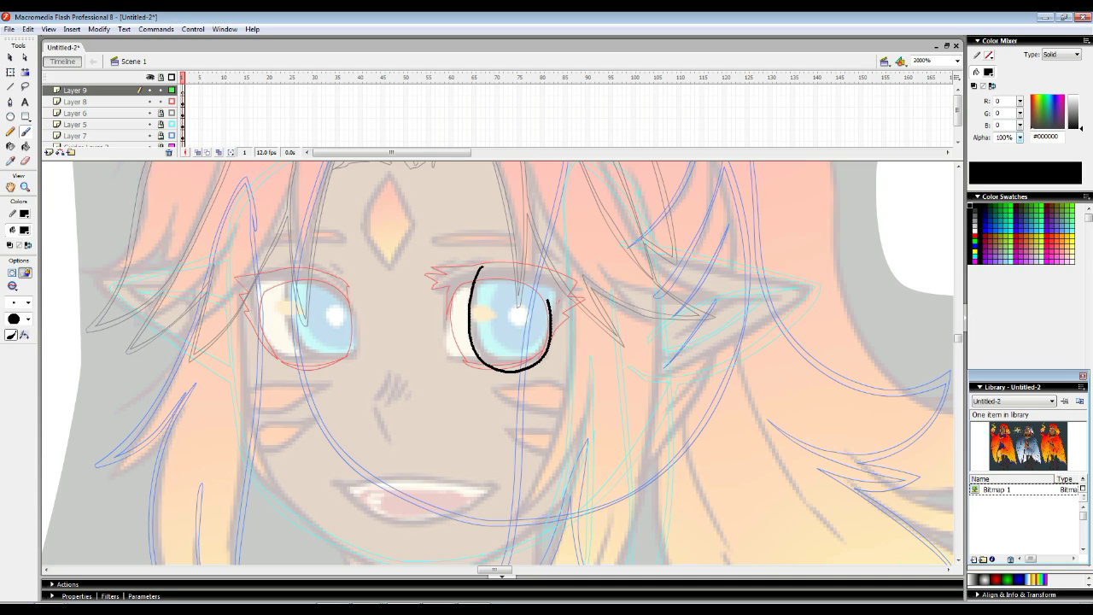
{"action": "mouse_move", "coordinate": [480, 264]}
{"action": "left_mouse_down"}
{"action": "mouse_move", "coordinate": [474, 321]}
{"action": "mouse_move", "coordinate": [510, 370]}
{"action": "left_mouse_up"}
{"action": "key", "text": "ctrl+z"}
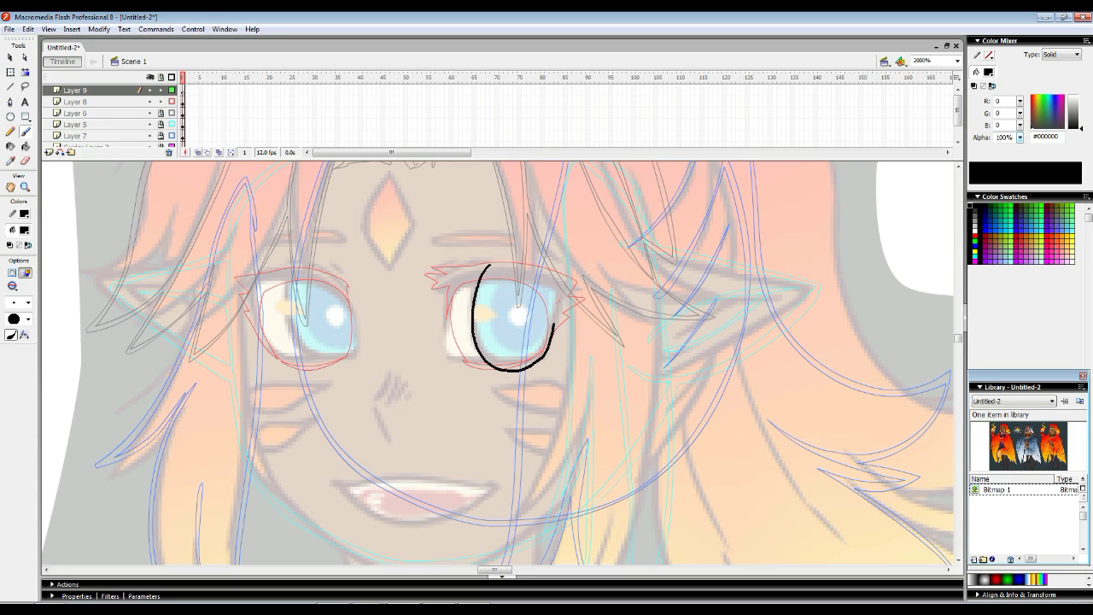
{"action": "left_click_drag", "start_coordinate": [495, 262], "coordinate": [481, 268]}
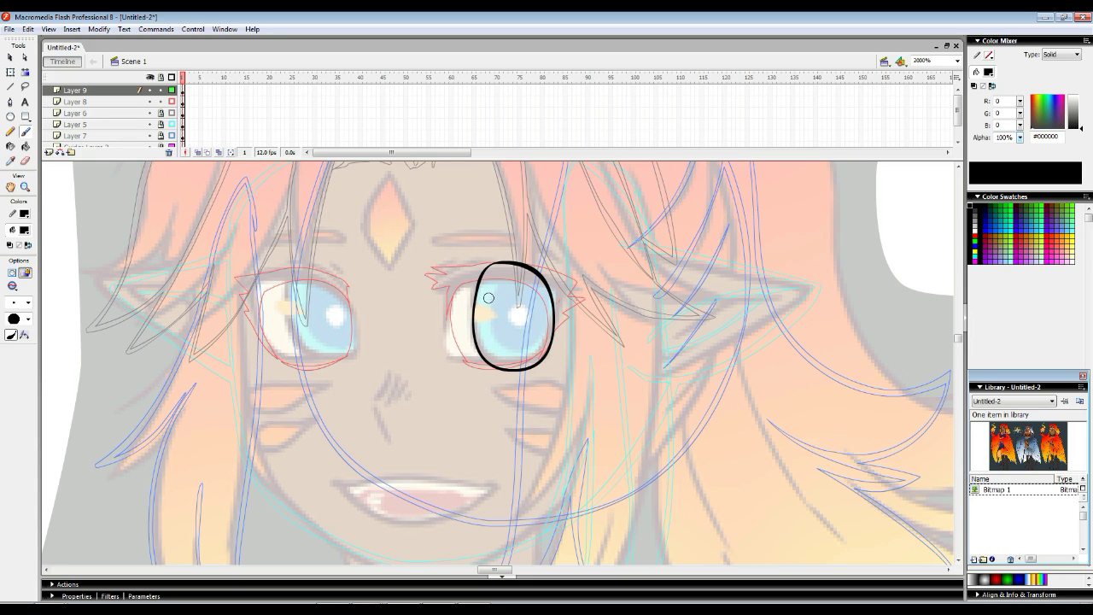
- Select the right iris outline, straighten it into a clean oval, and deselect it
{"action": "left_click", "coordinate": [522, 268], "text": "ctrl"}
{"action": "left_click", "coordinate": [10, 57]}
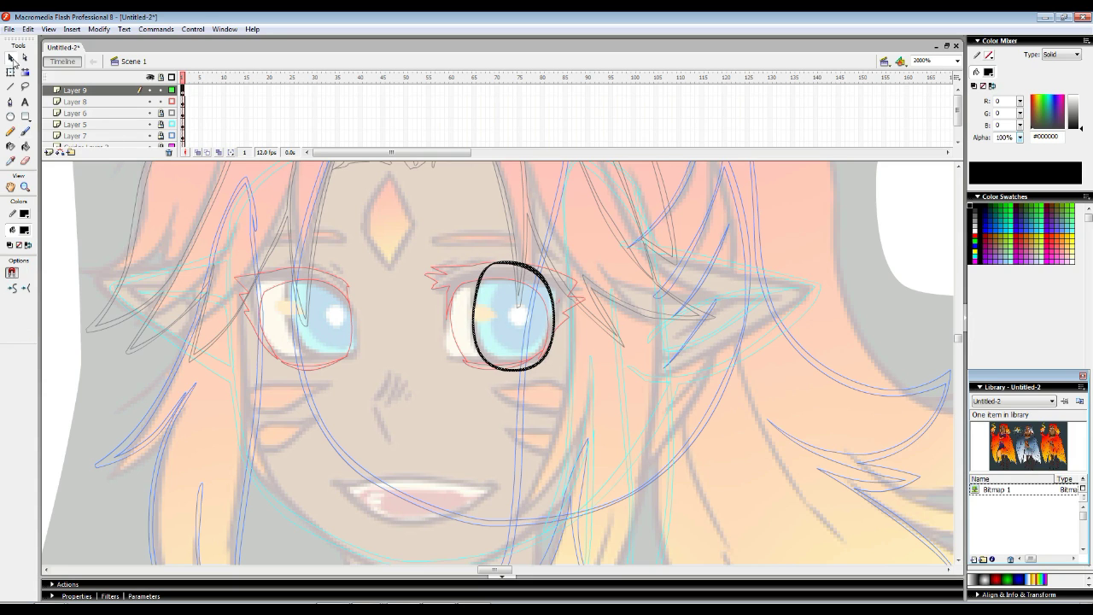
{"action": "left_click", "coordinate": [27, 288]}
{"action": "key", "text": "q"}
{"action": "left_click", "coordinate": [174, 221]}
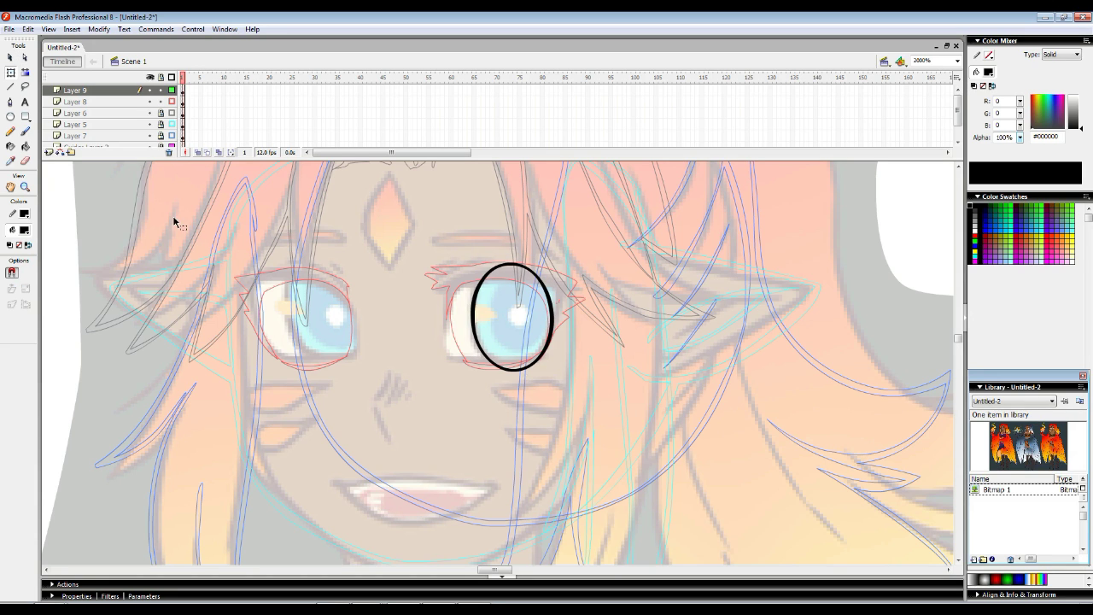
- Draw a curved inner line inside the right iris, just above its lower edge, with the Pencil tool
{"action": "left_click", "coordinate": [25, 133]}
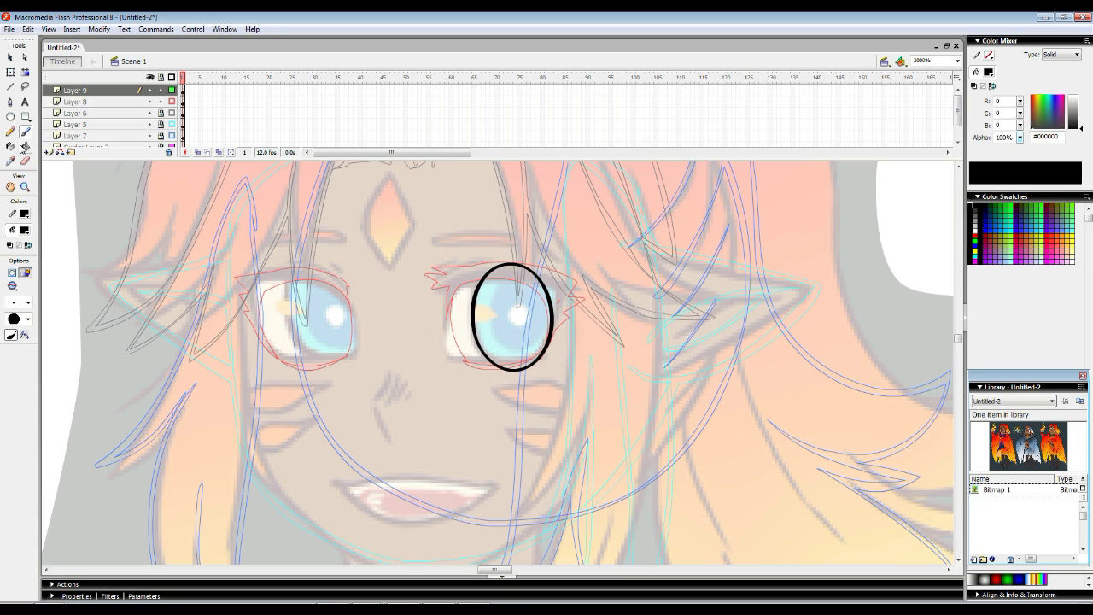
{"action": "key", "text": "y"}
{"action": "mouse_move", "coordinate": [486, 274]}
{"action": "left_mouse_down"}
{"action": "mouse_move", "coordinate": [485, 304]}
{"action": "mouse_move", "coordinate": [551, 298]}
{"action": "mouse_move", "coordinate": [545, 281]}
{"action": "mouse_move", "coordinate": [497, 342]}
{"action": "mouse_move", "coordinate": [530, 346]}
{"action": "mouse_move", "coordinate": [492, 341]}
{"action": "mouse_move", "coordinate": [555, 300]}
{"action": "mouse_move", "coordinate": [553, 287]}
{"action": "left_mouse_up"}
{"action": "key", "text": "ctrl+z"}
{"action": "key", "text": "ctrl+z"}
{"action": "key", "text": "ctrl+z"}
{"action": "mouse_move", "coordinate": [481, 269]}
{"action": "left_mouse_down"}
{"action": "mouse_move", "coordinate": [483, 333]}
{"action": "mouse_move", "coordinate": [536, 348]}
{"action": "mouse_move", "coordinate": [528, 270]}
{"action": "left_mouse_up"}
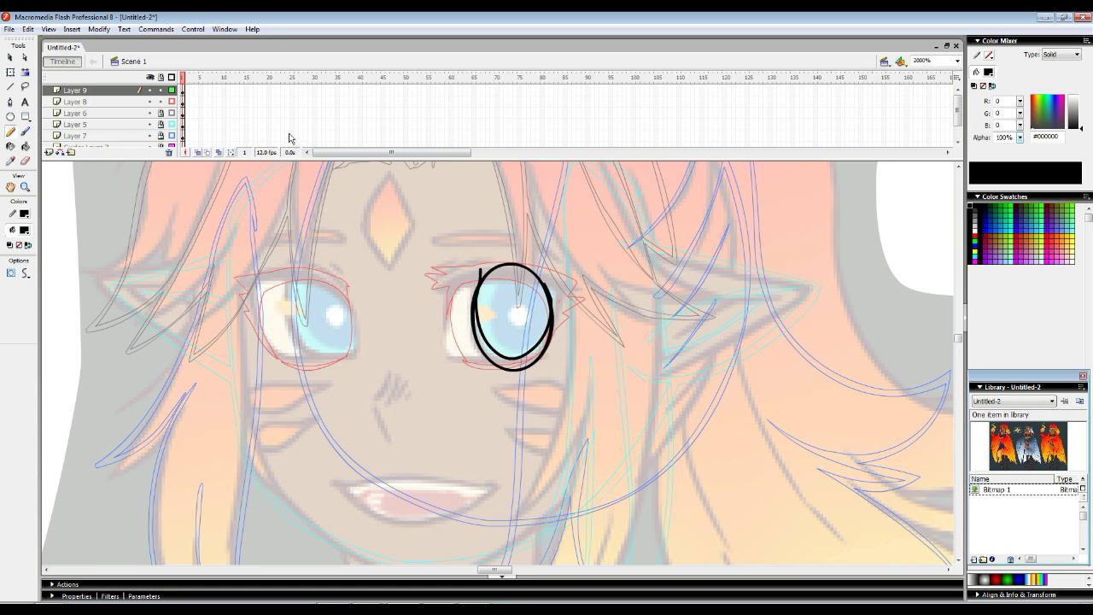
- Hide Guide: Layer 3 and sample the reference iris's darker blue (#1E88BF) as the fill colour
{"action": "left_click_drag", "start_coordinate": [233, 124], "coordinate": [227, 148]}
{"action": "left_click", "coordinate": [150, 125]}
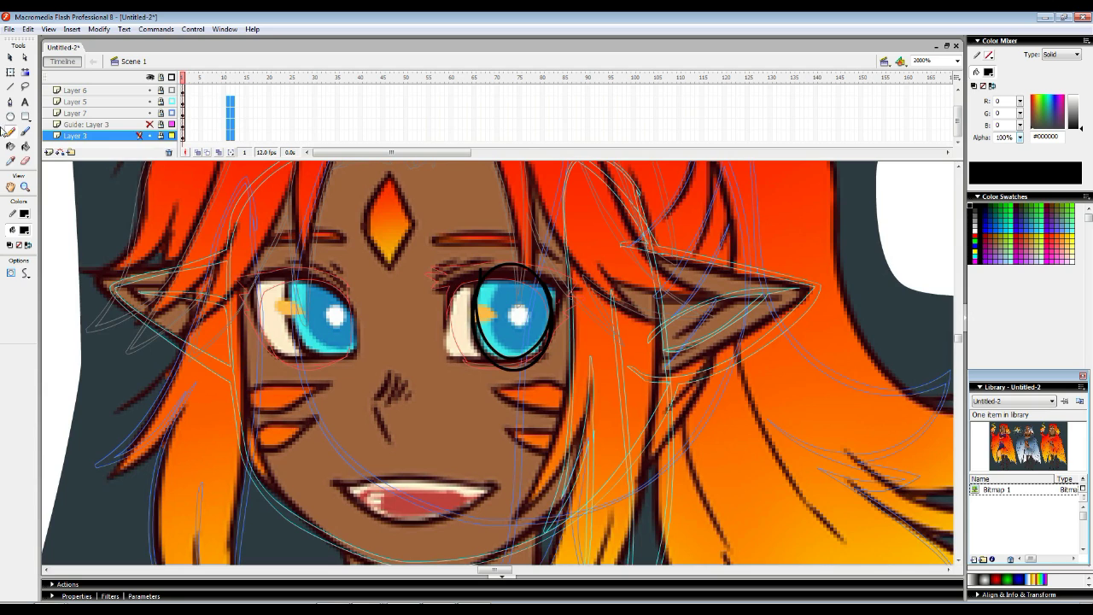
{"action": "left_click", "coordinate": [26, 146]}
{"action": "left_click", "coordinate": [25, 229]}
{"action": "left_click", "coordinate": [321, 296]}
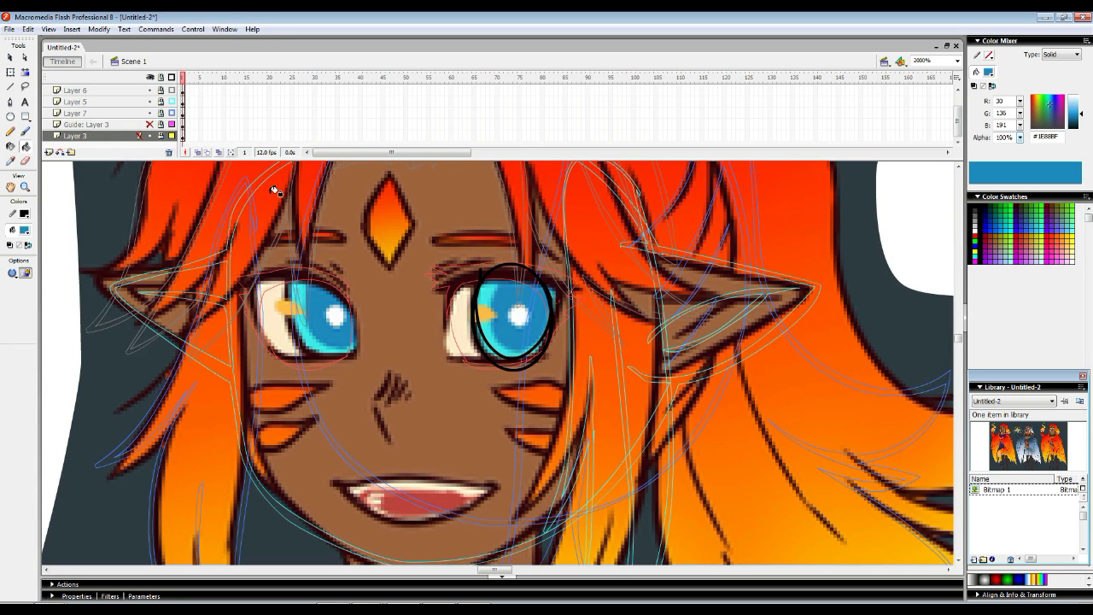
- Show Guide: Layer 3, fill the upper part of the right iris with blue #1E88BF, and delete the inner guide line
{"action": "left_click", "coordinate": [150, 125]}
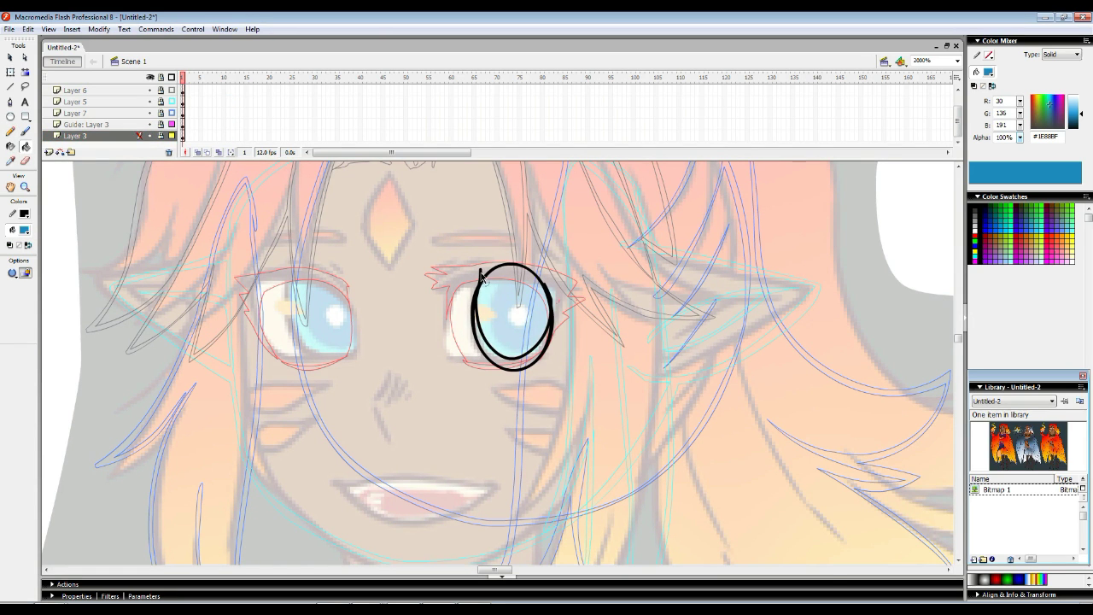
{"action": "left_click", "coordinate": [489, 317]}
{"action": "left_click", "coordinate": [478, 321], "text": "ctrl+shift"}
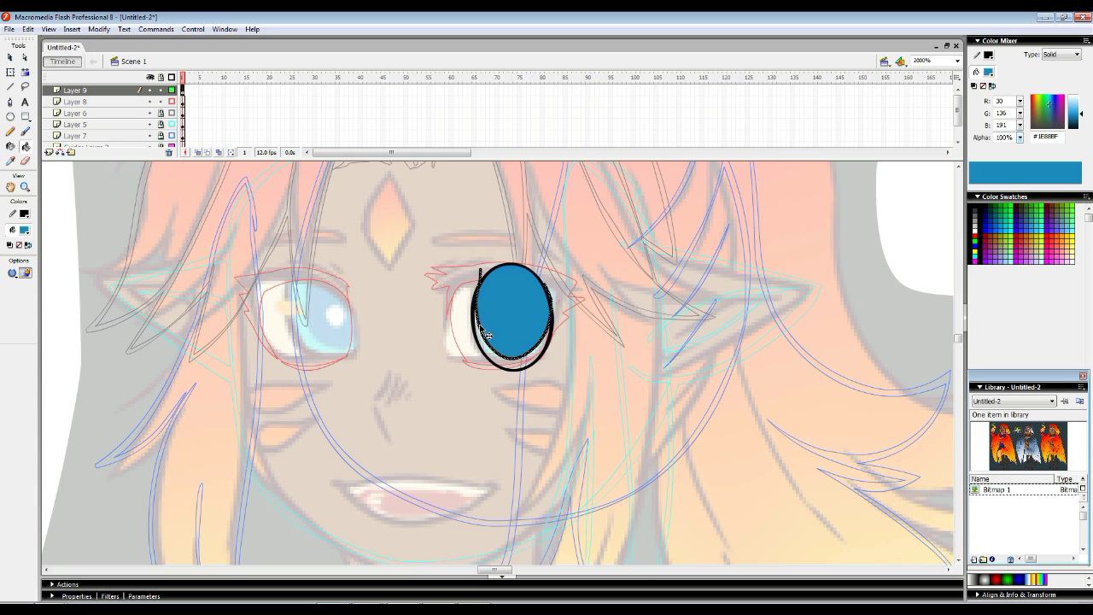
{"action": "key", "text": "Delete"}
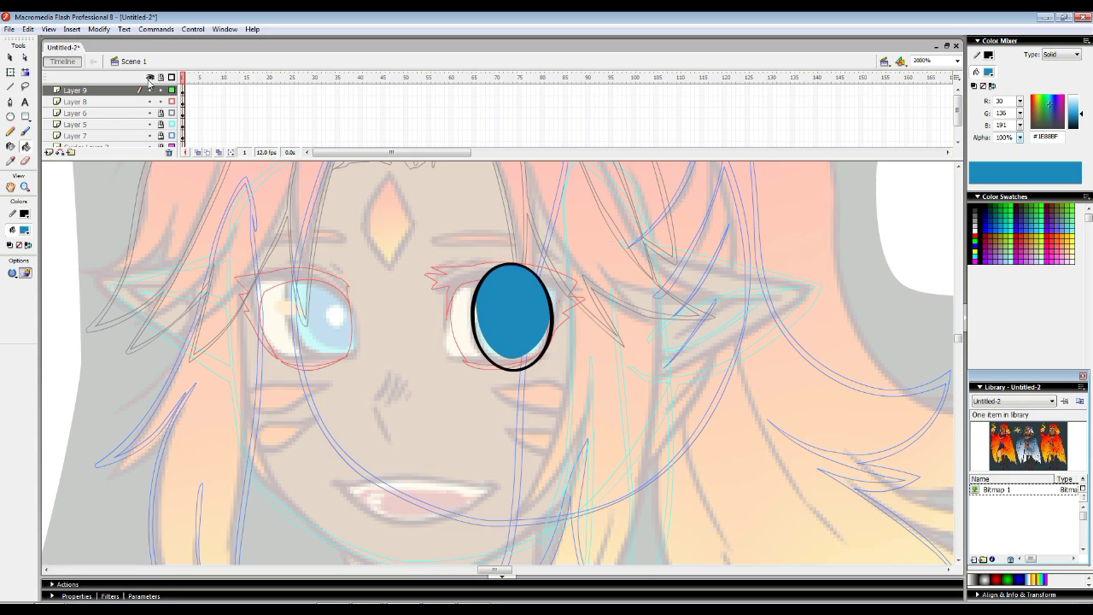
- With Guide: Layer 3 temporarily hidden, sample the reference iris's light cyan and fill the lower crescent of the right iris with it
{"action": "left_click", "coordinate": [149, 146]}
{"action": "key", "text": "i"}
{"action": "left_click", "coordinate": [494, 350]}
{"action": "left_click", "coordinate": [500, 341], "text": "ctrl"}
{"action": "left_click", "coordinate": [491, 348]}
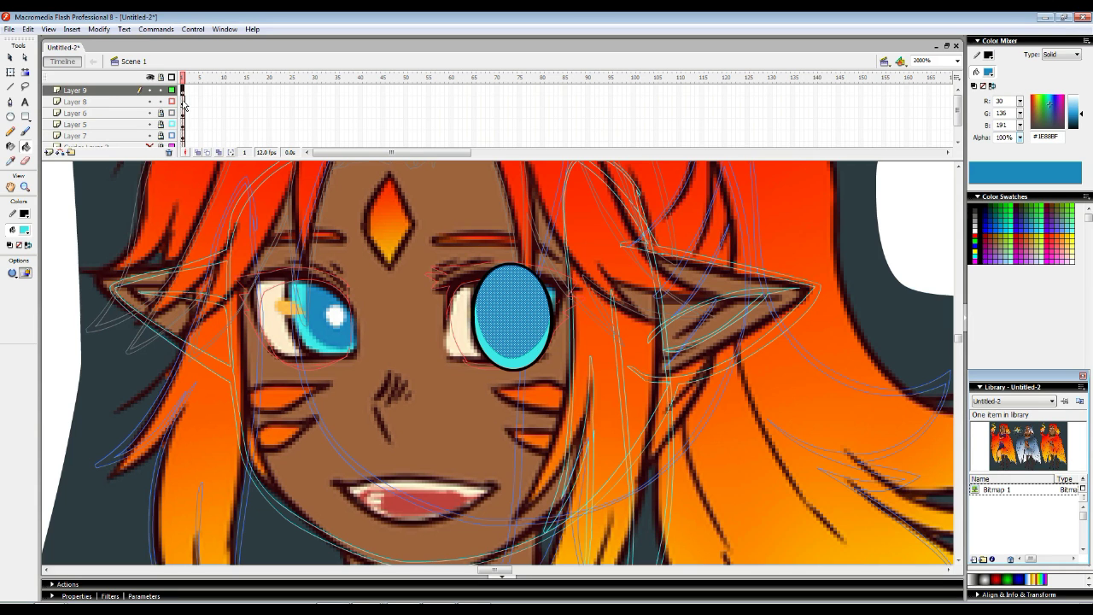
{"action": "left_click", "coordinate": [151, 146]}
{"action": "left_click", "coordinate": [496, 232]}
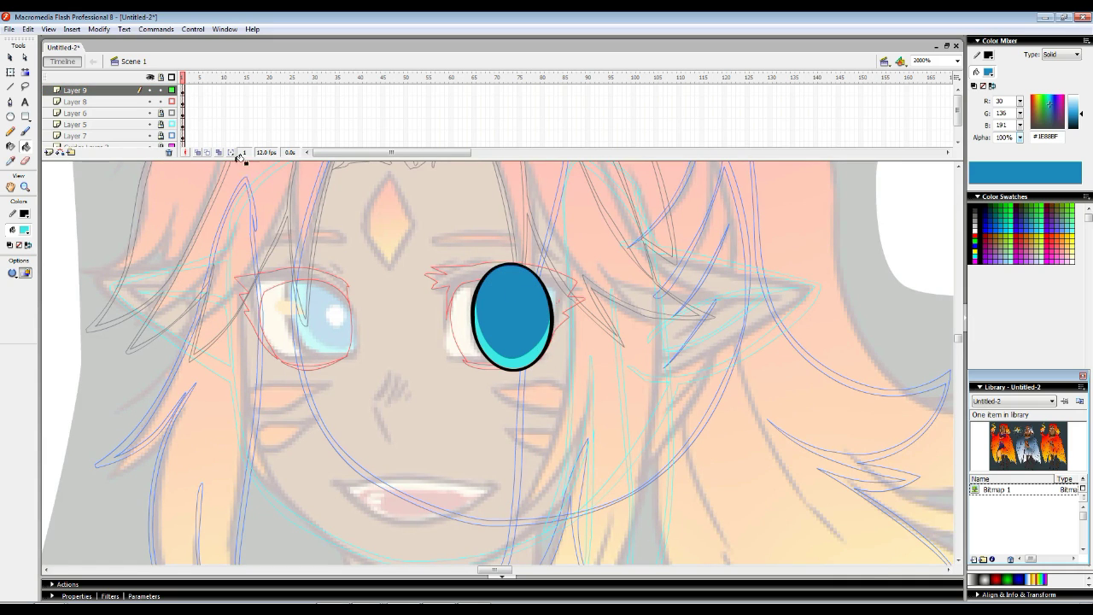
- Display all layers in full colour instead of outlines, and move the whole coloured iris left to sit inside the right eye
{"action": "left_click", "coordinate": [172, 77]}
{"action": "left_click", "coordinate": [171, 77]}
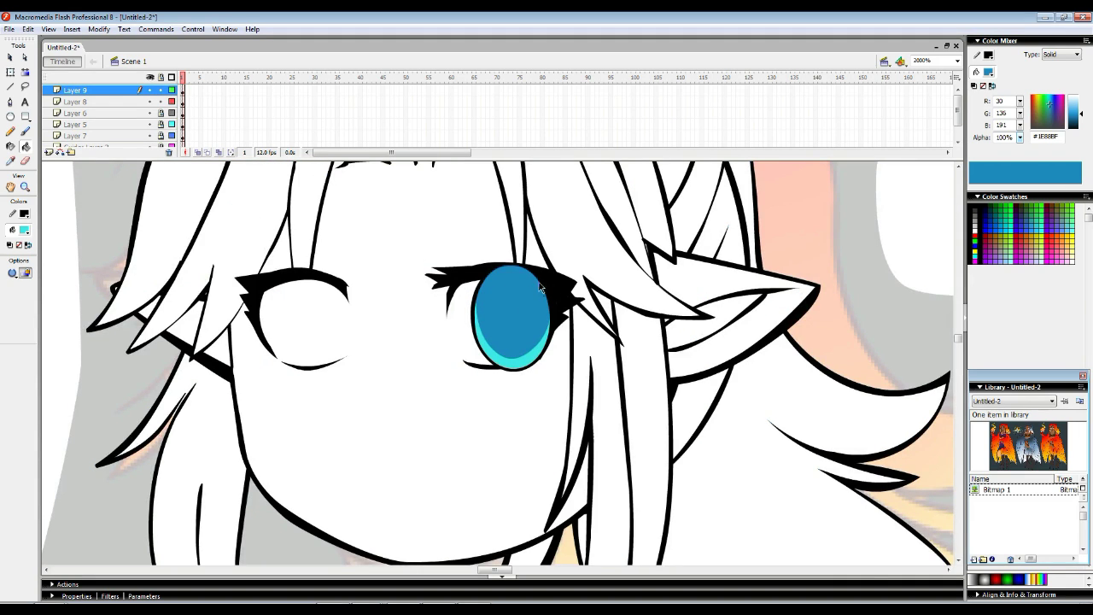
{"action": "left_click", "coordinate": [501, 288]}
{"action": "left_click", "coordinate": [509, 359], "text": "shift"}
{"action": "key", "text": "q"}
{"action": "left_click_drag", "start_coordinate": [524, 318], "coordinate": [498, 317]}
{"action": "left_click_drag", "start_coordinate": [504, 317], "coordinate": [512, 317]}
{"action": "left_click_drag", "start_coordinate": [535, 260], "coordinate": [530, 259]}
{"action": "left_click_drag", "start_coordinate": [505, 290], "coordinate": [507, 295]}
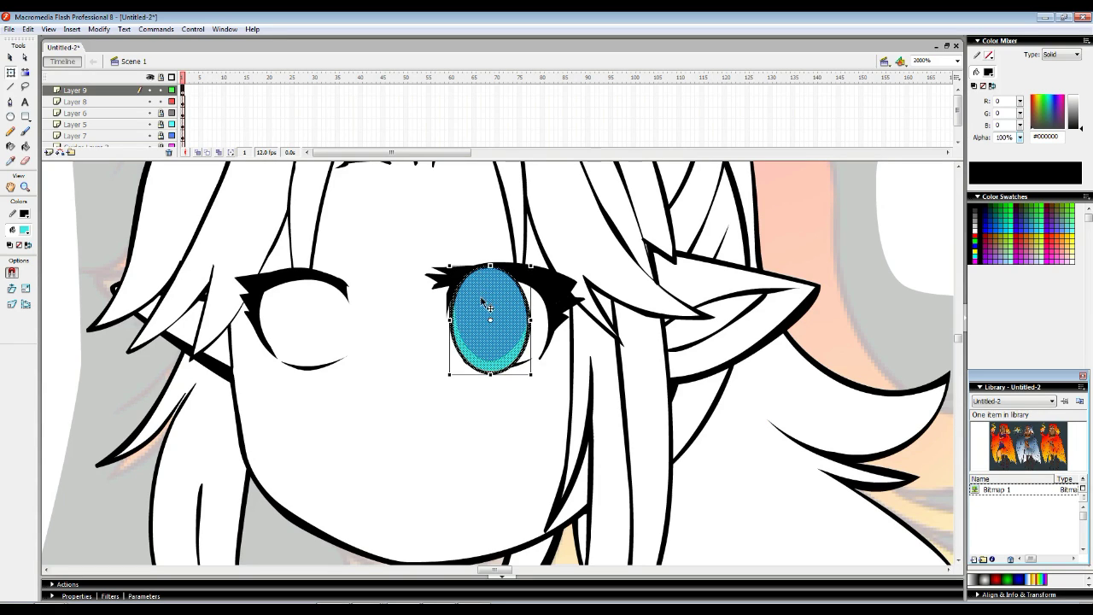
- Group the iris artwork and convert it to a graphic symbol
{"action": "key", "text": "ctrl+g"}
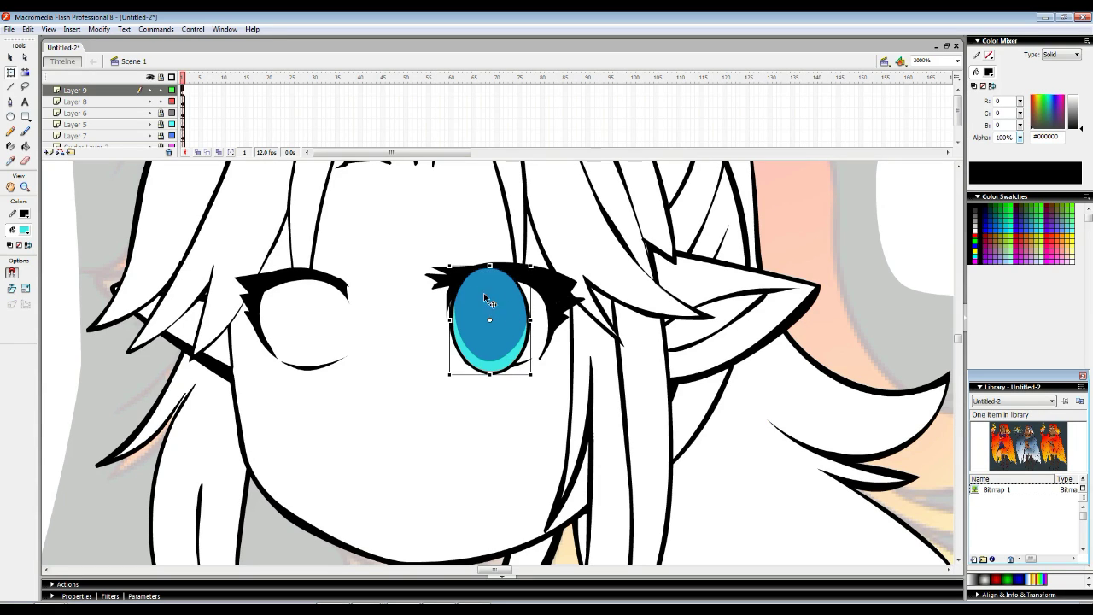
{"action": "left_click", "coordinate": [99, 29]}
{"action": "left_click", "coordinate": [99, 58]}
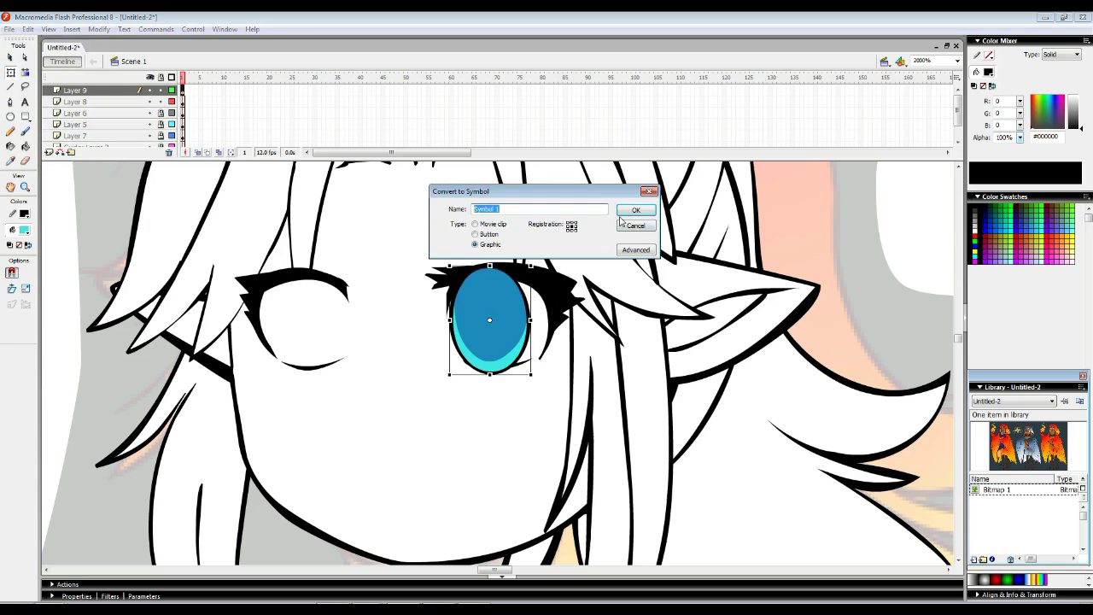
{"action": "left_click", "coordinate": [635, 210]}
- Inside the iris symbol, fill the blue area with a linear gradient running from blue to dark teal #061C24
{"action": "double_click", "coordinate": [509, 297]}
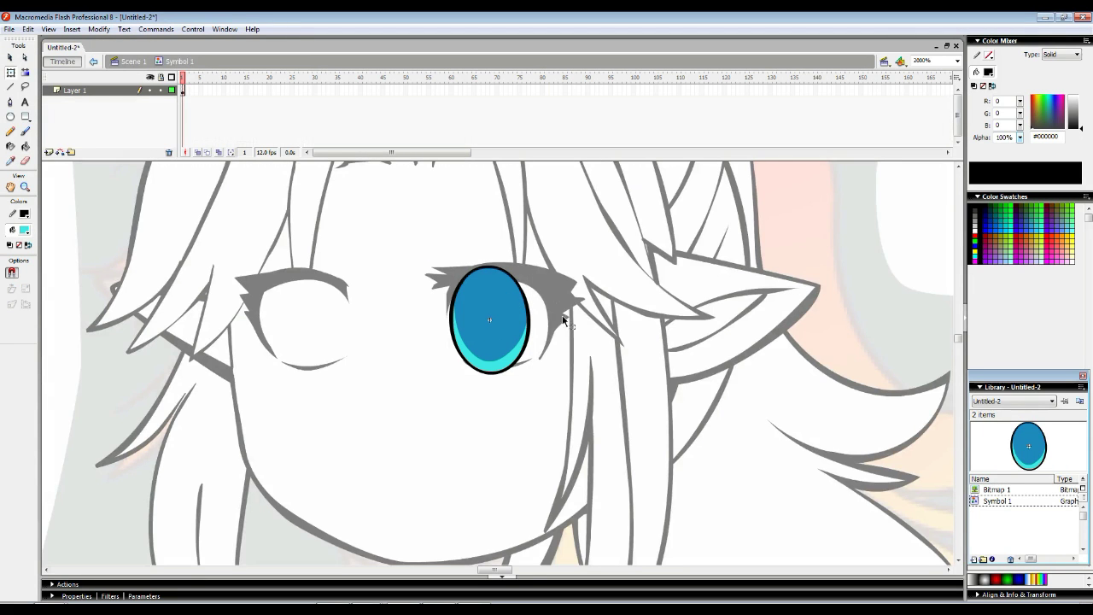
{"action": "left_click", "coordinate": [25, 146]}
{"action": "left_click", "coordinate": [1057, 58]}
{"action": "left_click", "coordinate": [1054, 86]}
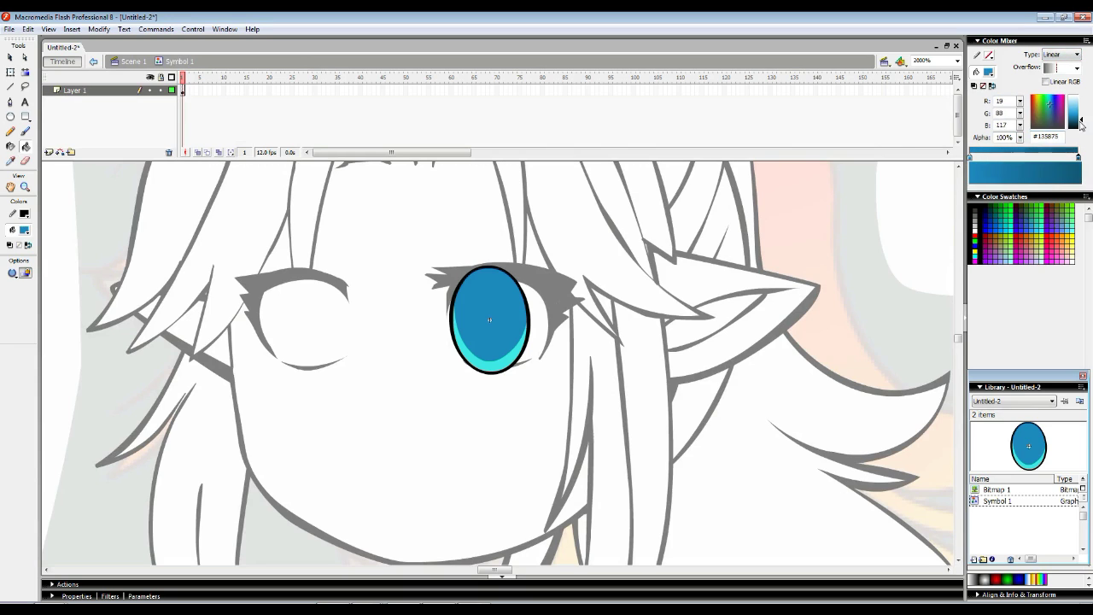
{"action": "left_click_drag", "start_coordinate": [1080, 124], "coordinate": [1080, 126]}
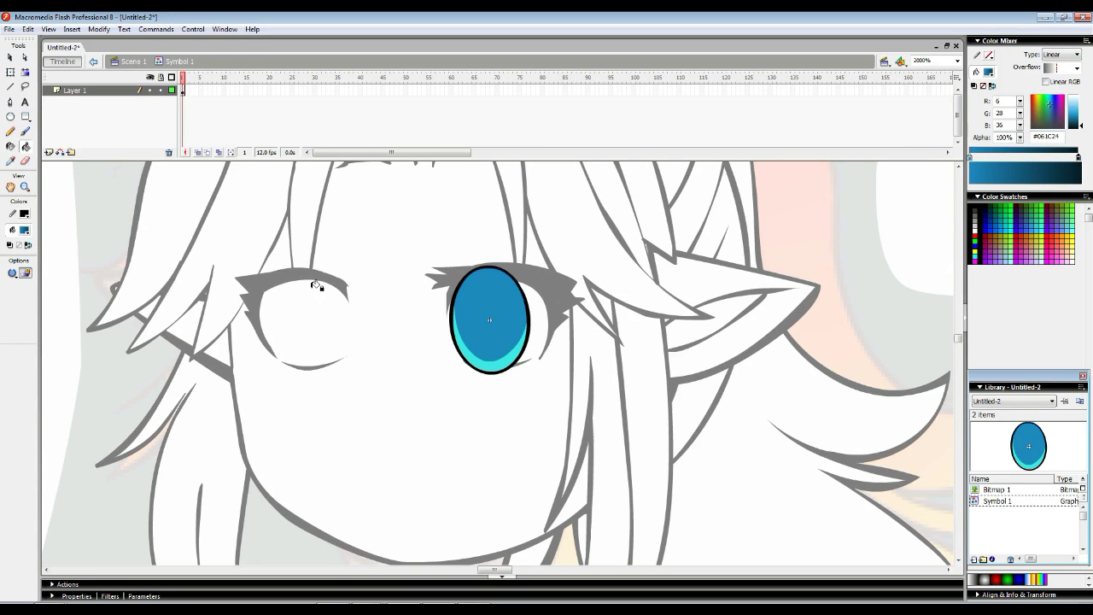
{"action": "left_click", "coordinate": [490, 297]}
- Rotate the iris gradient to run vertically with its dark end at the top
{"action": "key", "text": "f"}
{"action": "left_click", "coordinate": [478, 295]}
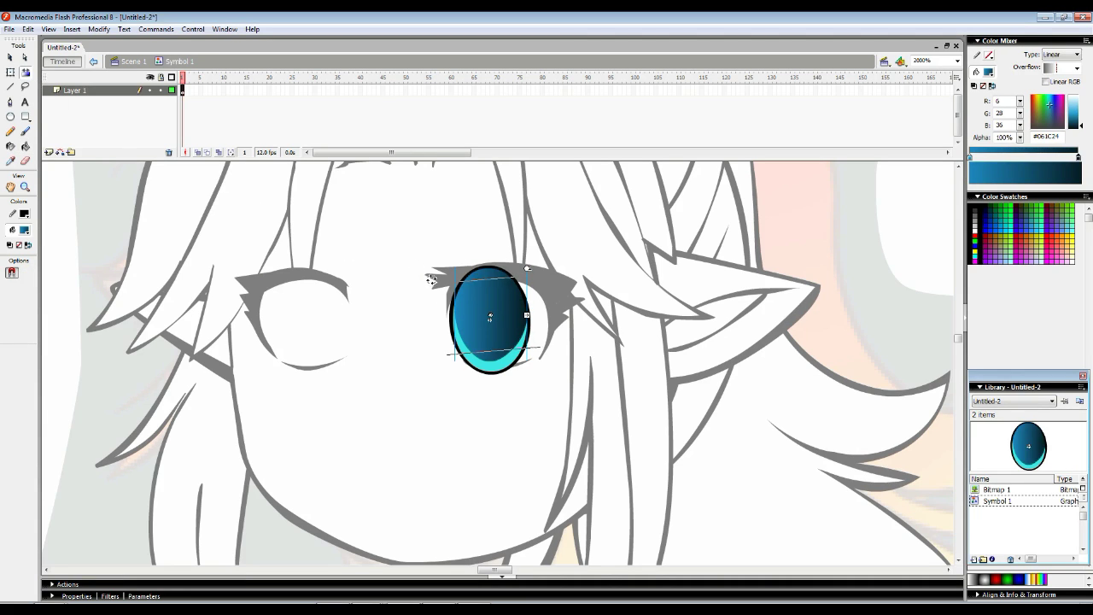
{"action": "left_click_drag", "start_coordinate": [438, 280], "coordinate": [491, 287]}
{"action": "left_click", "coordinate": [502, 271]}
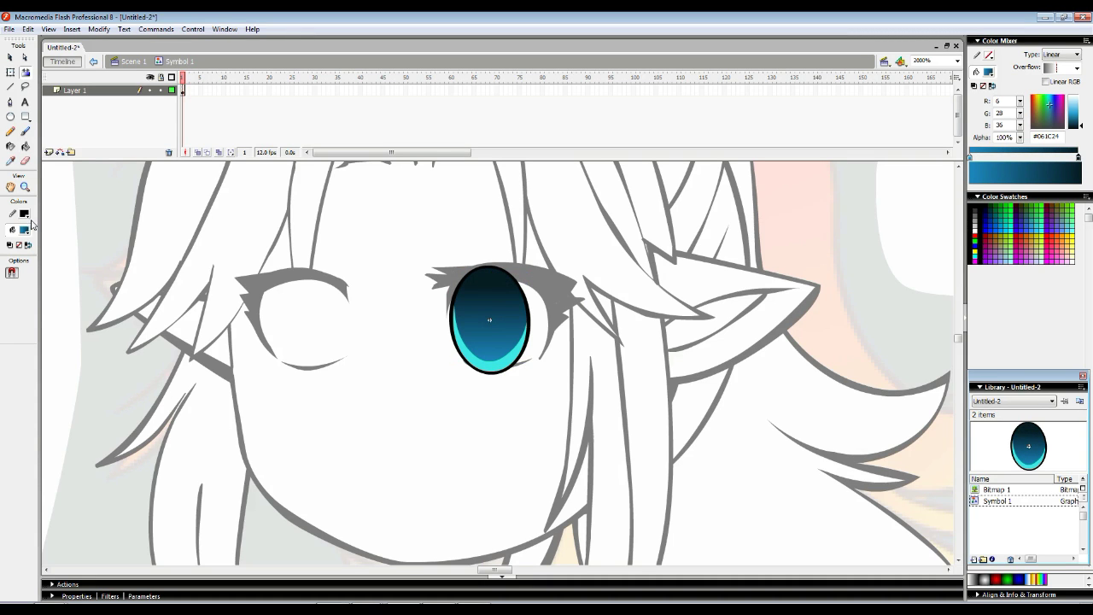
- Choose the Brush tool and sample the iris gradient's dark teal (#061C24) as a solid fill colour
{"action": "left_click", "coordinate": [25, 230]}
{"action": "left_click", "coordinate": [467, 292]}
{"action": "left_click", "coordinate": [469, 295]}
{"action": "left_click", "coordinate": [25, 131]}
{"action": "left_click", "coordinate": [24, 231]}
{"action": "left_click", "coordinate": [409, 275]}
{"action": "left_click", "coordinate": [260, 252], "text": "ctrl"}
{"action": "left_click", "coordinate": [25, 230]}
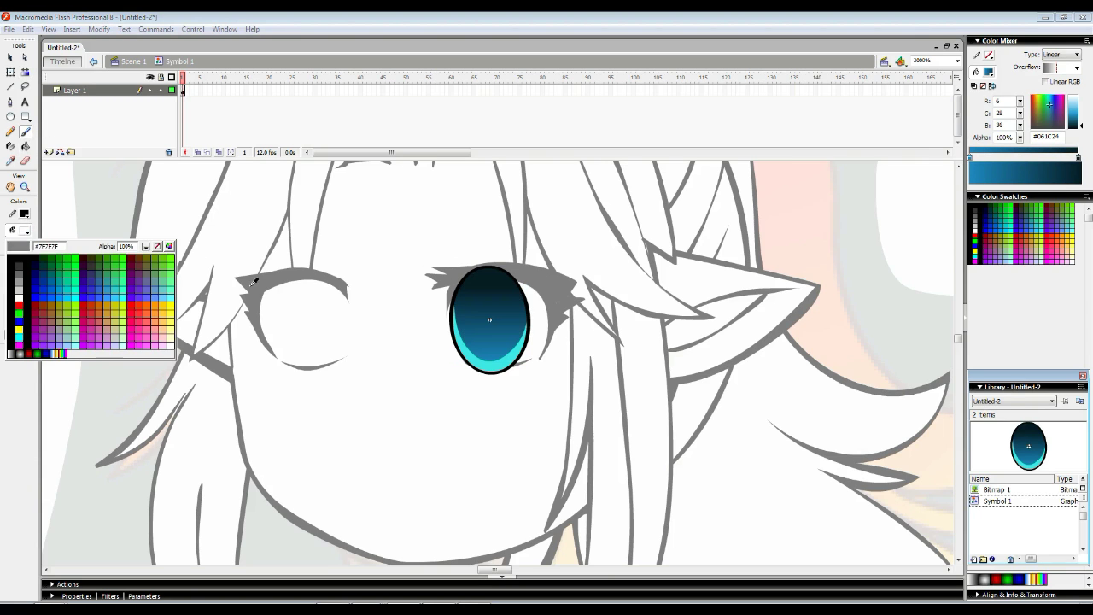
{"action": "left_click", "coordinate": [487, 282]}
{"action": "key", "text": "ctrl+z"}
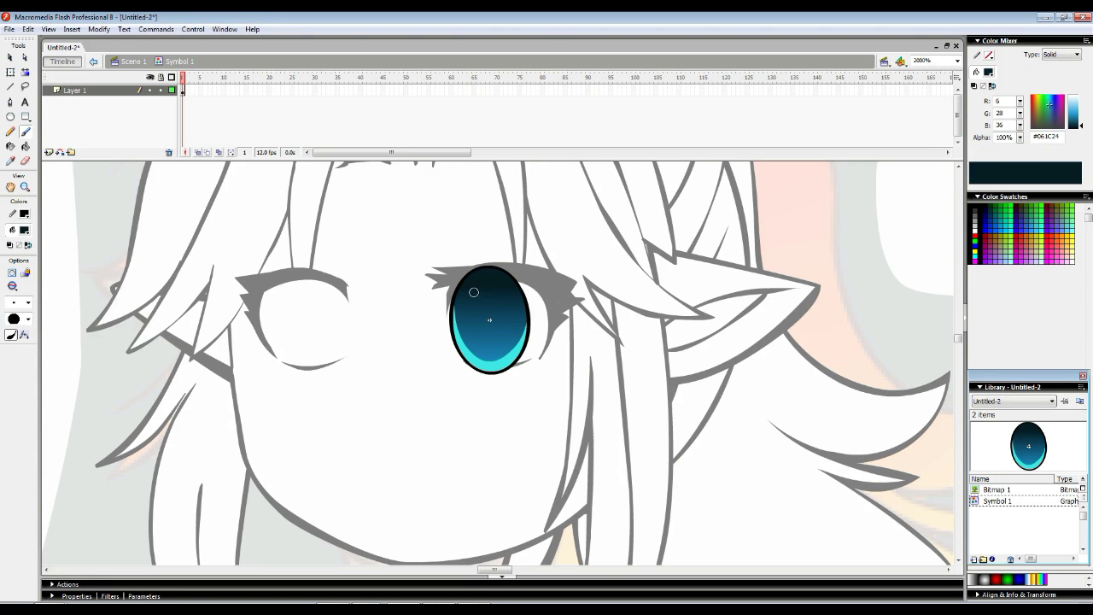
- Brush a tall oval pupil outline in the centre of the iris and fill it with dark teal #061C24
{"action": "left_click_drag", "start_coordinate": [467, 313], "coordinate": [490, 353]}
{"action": "key", "text": "k"}
{"action": "left_click", "coordinate": [493, 313]}
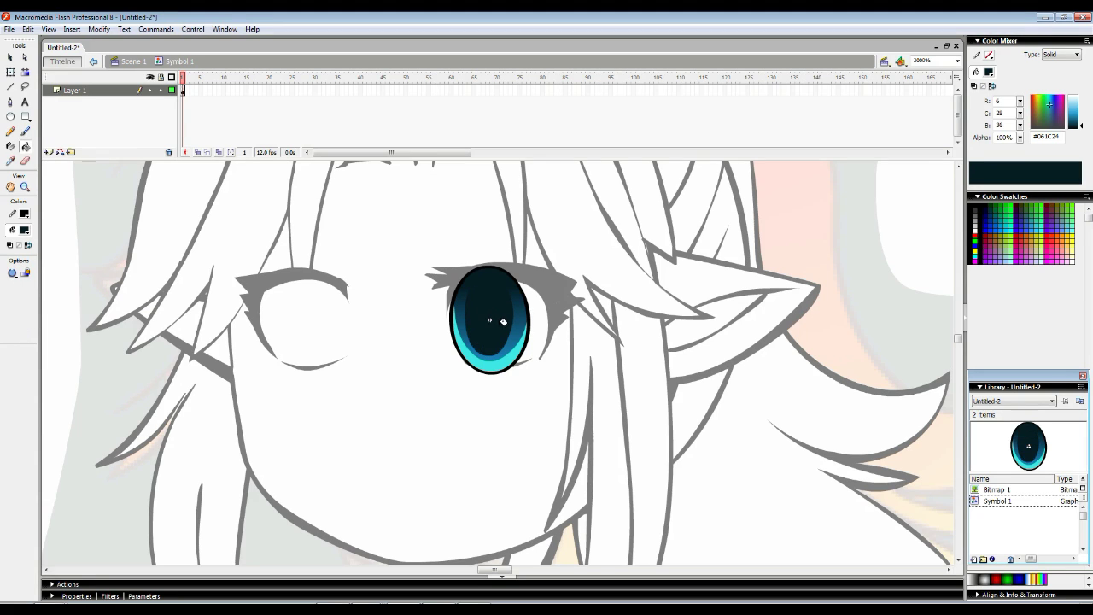
{"action": "left_click_drag", "start_coordinate": [477, 357], "coordinate": [508, 360]}
{"action": "left_click", "coordinate": [492, 365]}
- Brush white (#FFFFFF) highlights on the iris, one at its upper left and a short one at its lower right edge
{"action": "left_click", "coordinate": [25, 132]}
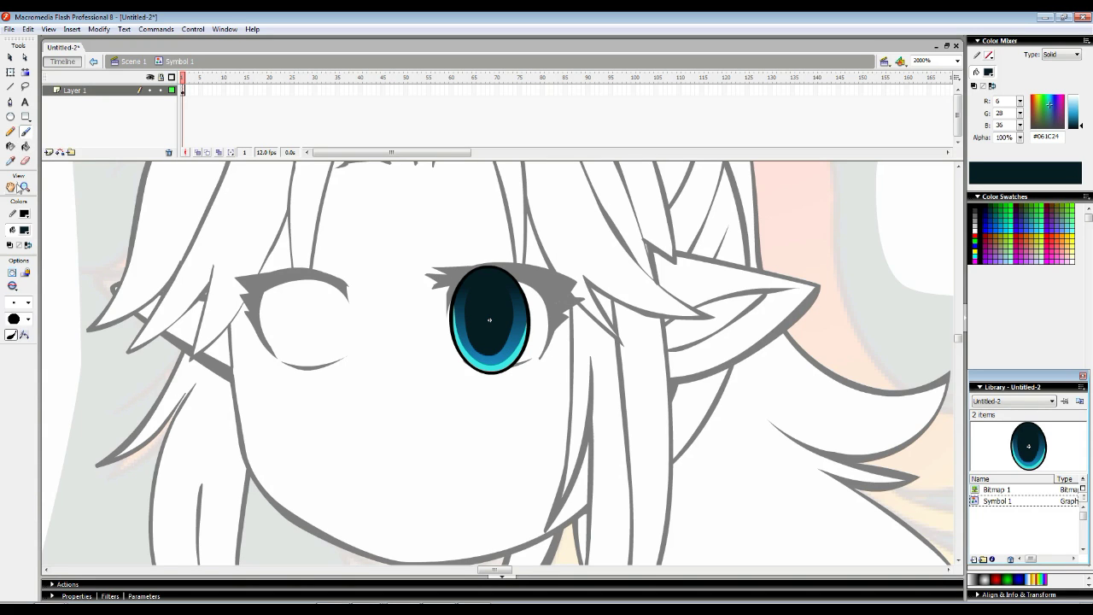
{"action": "left_click", "coordinate": [25, 230]}
{"action": "left_click", "coordinate": [16, 297]}
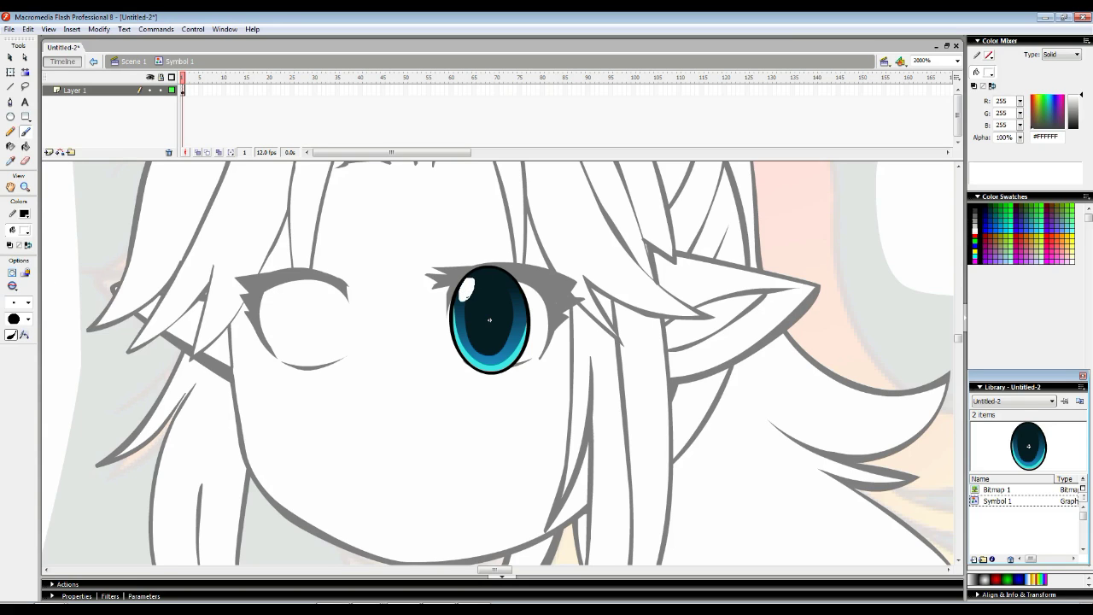
{"action": "left_click_drag", "start_coordinate": [470, 285], "coordinate": [465, 296]}
{"action": "left_click_drag", "start_coordinate": [517, 346], "coordinate": [529, 345]}
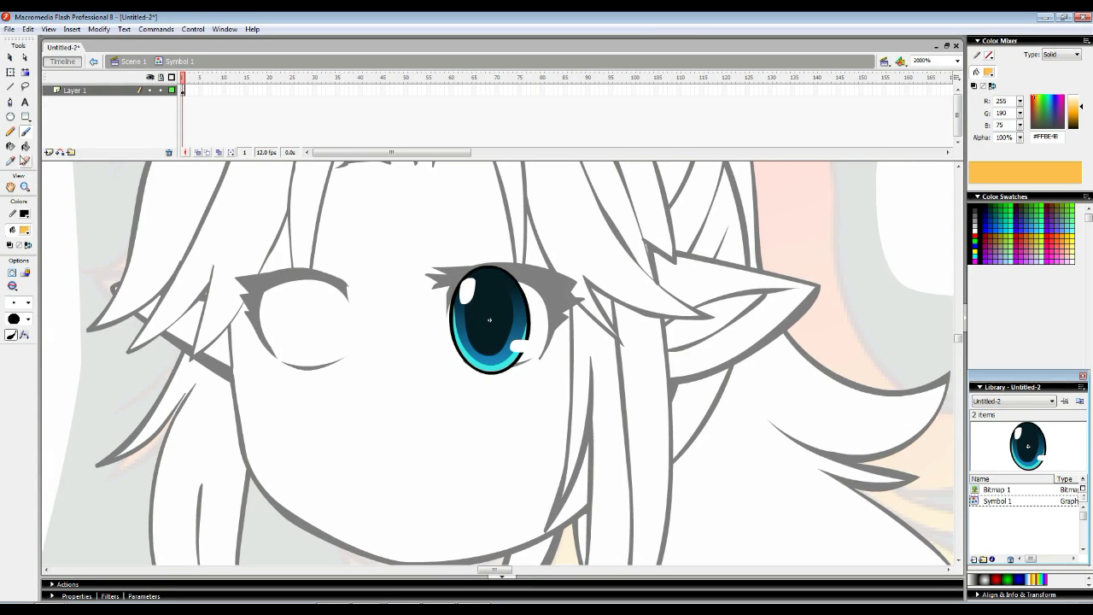
- Recolour the lower right highlight orange (#FFBE4B) and brush a small orange mark in the centre of the pupil
{"action": "left_click", "coordinate": [27, 146]}
{"action": "left_click", "coordinate": [522, 345]}
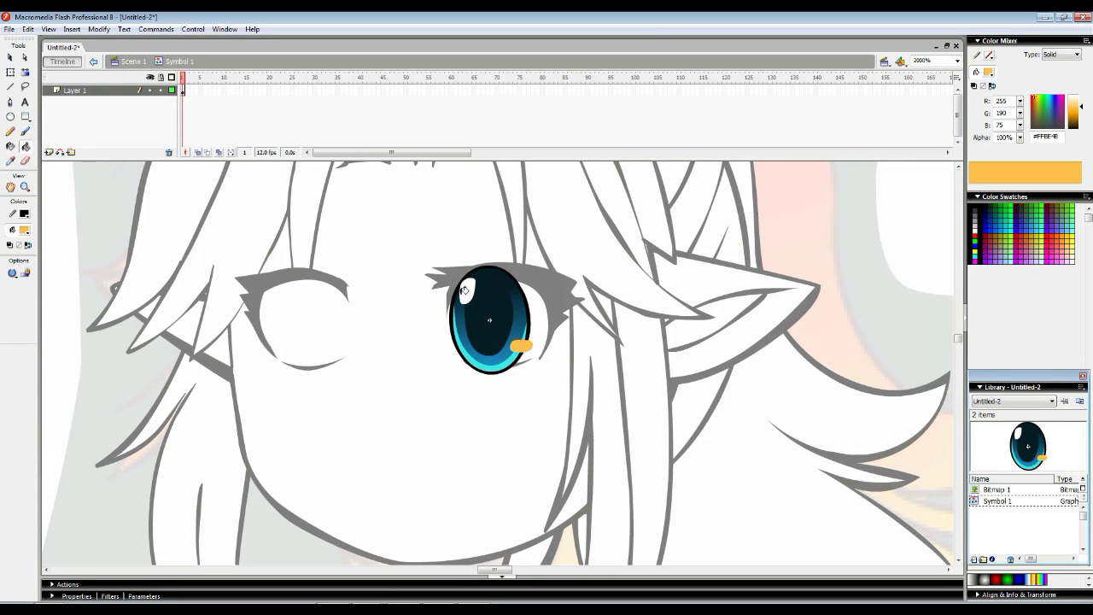
{"action": "left_click", "coordinate": [471, 286]}
{"action": "key", "text": "ctrl+z"}
{"action": "key", "text": "b"}
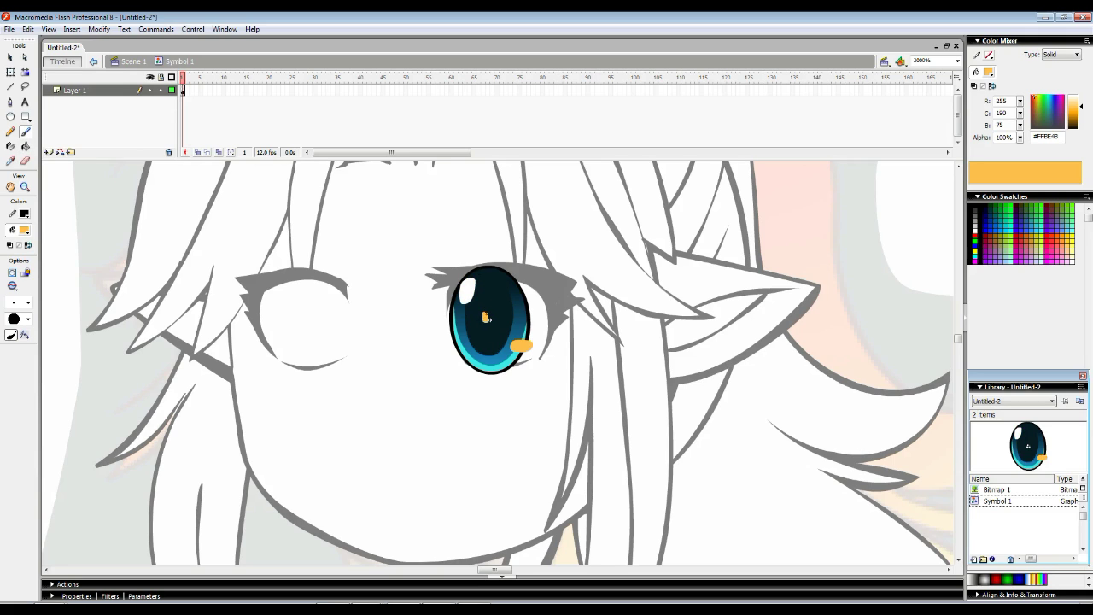
{"action": "key", "text": "ctrl+z"}
- Leave symbol editing, copy the iris symbol onto the left eye, and narrow the copy to fit
{"action": "double_click", "coordinate": [548, 309], "text": "ctrl"}
{"action": "key", "text": "q"}
{"action": "left_click_drag", "start_coordinate": [532, 319], "coordinate": [342, 319]}
{"action": "key", "text": "ctrl+z"}
{"action": "left_click_drag", "start_coordinate": [355, 270], "coordinate": [323, 318]}
{"action": "left_click_drag", "start_coordinate": [301, 270], "coordinate": [305, 291]}
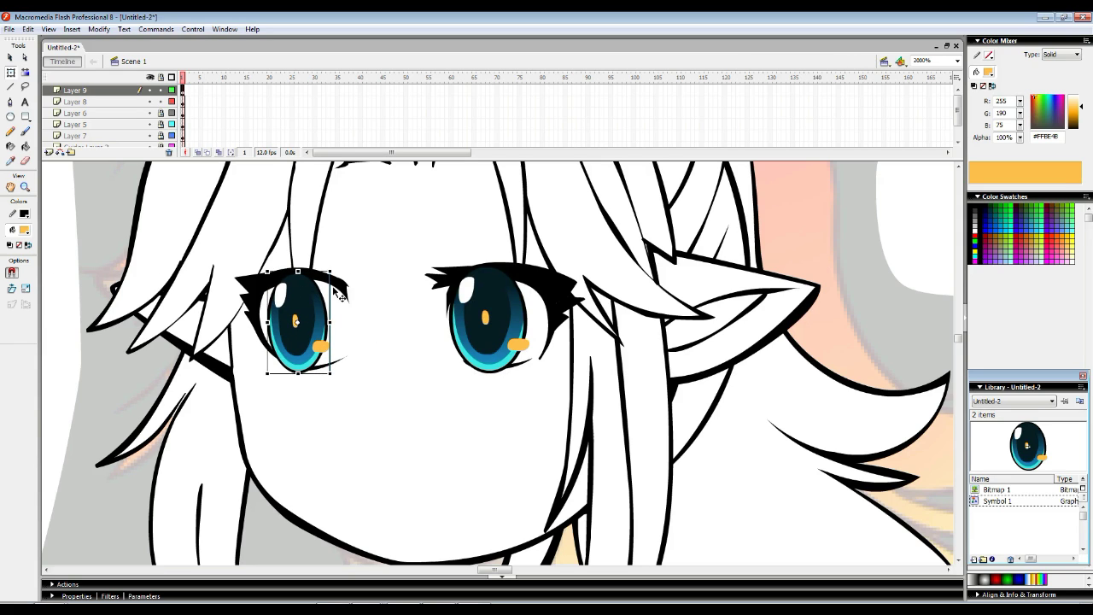
- Select the left eye's lashes and white on Layer 8 and slightly resize them around the iris
{"action": "left_click", "coordinate": [335, 292]}
{"action": "left_click_drag", "start_coordinate": [292, 366], "coordinate": [293, 371]}
{"action": "left_click_drag", "start_coordinate": [350, 319], "coordinate": [345, 306]}
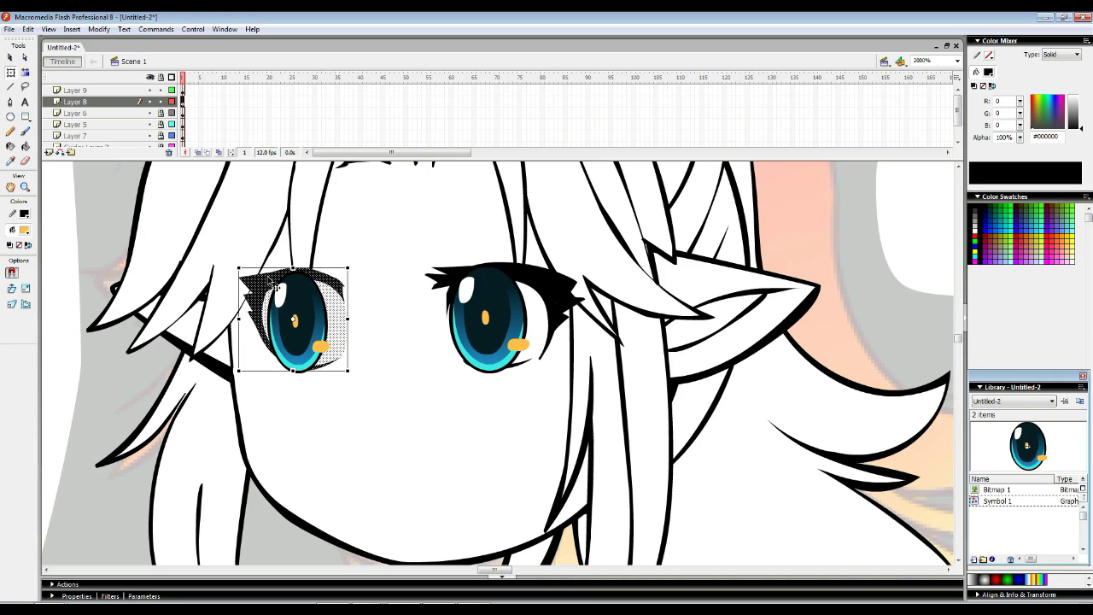
- Check what Layers 8 and 9 contain, select both irises on Layer 9, and cut them
{"action": "left_click", "coordinate": [183, 102]}
{"action": "left_click", "coordinate": [149, 101]}
{"action": "left_click", "coordinate": [150, 102]}
{"action": "left_click", "coordinate": [150, 89]}
{"action": "left_click", "coordinate": [149, 90]}
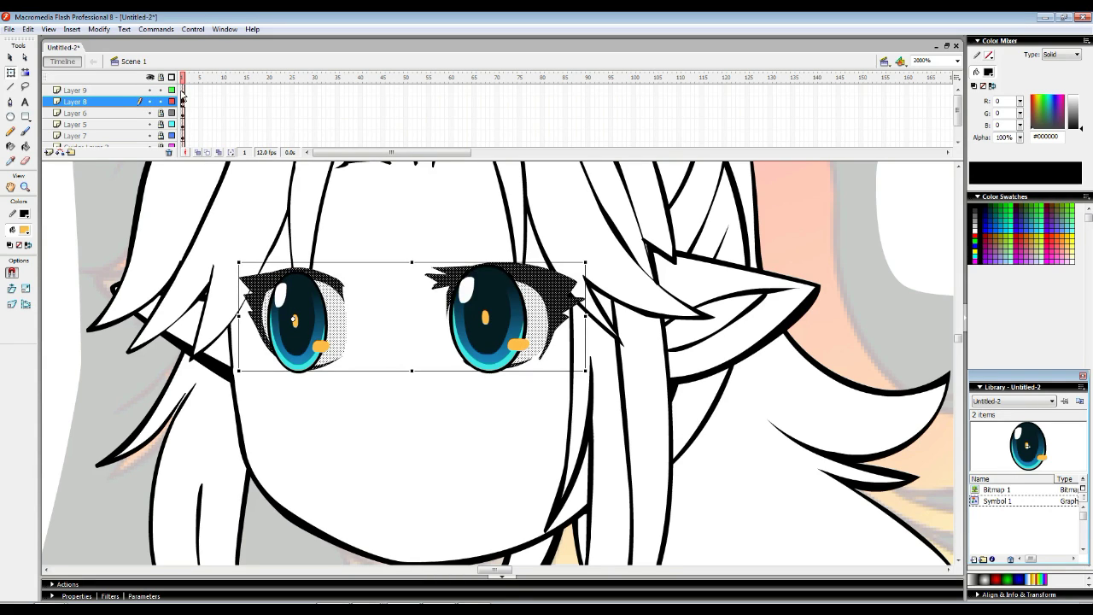
{"action": "left_click", "coordinate": [183, 89]}
{"action": "right_click", "coordinate": [298, 314]}
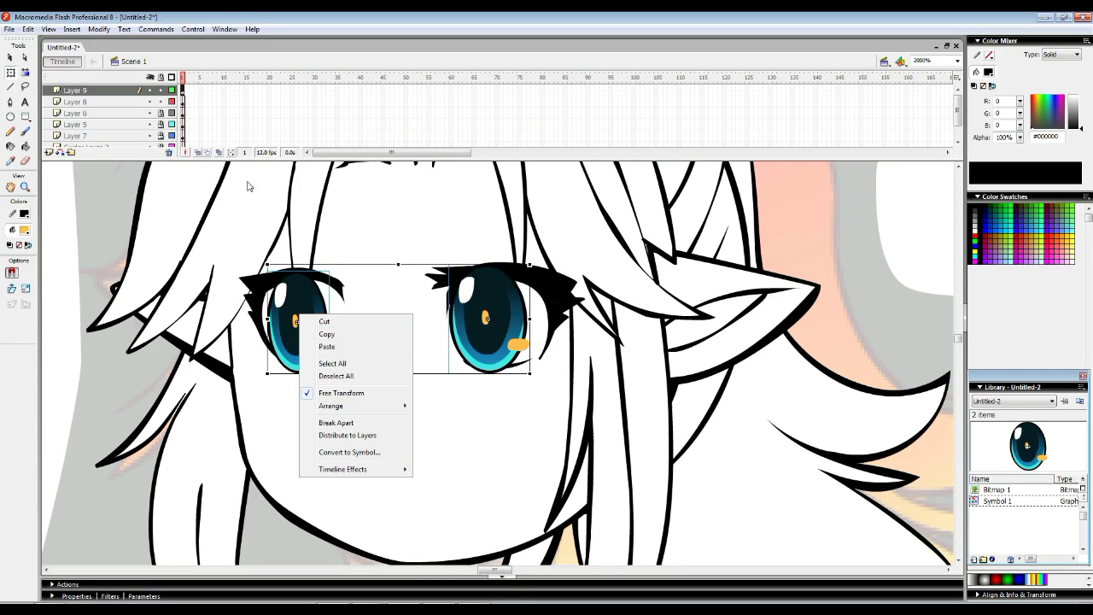
{"action": "left_click", "coordinate": [324, 321]}
- Group the left and right eye shapes separately on Layer 8, and paste the cut irises in place over them
{"action": "left_click", "coordinate": [294, 298]}
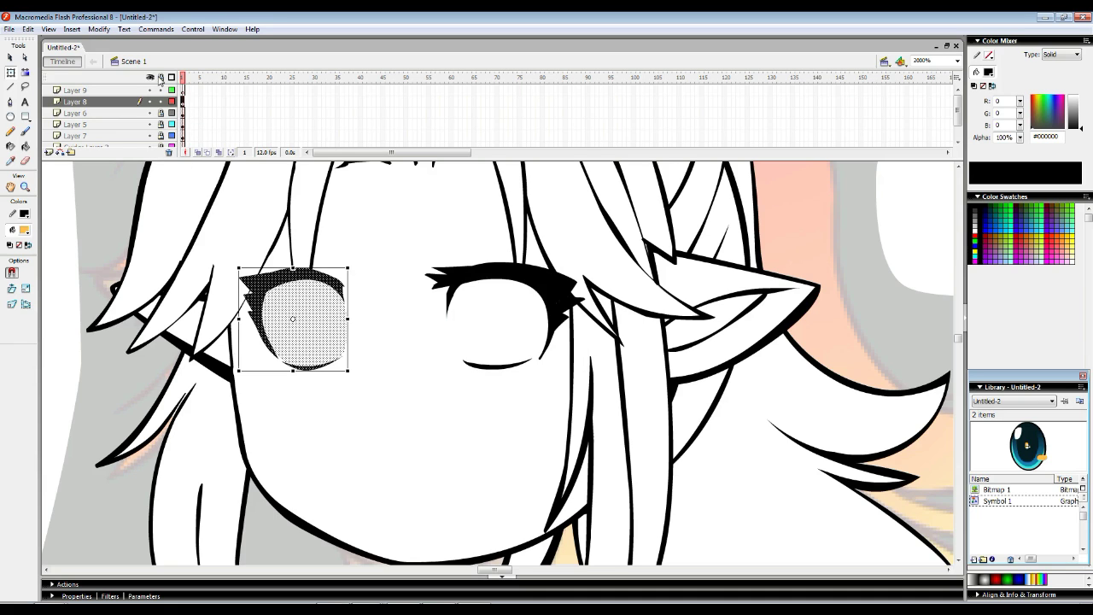
{"action": "left_click", "coordinate": [150, 102]}
{"action": "left_click", "coordinate": [151, 102]}
{"action": "key", "text": "ctrl+g"}
{"action": "left_click_drag", "start_coordinate": [624, 238], "coordinate": [406, 386]}
{"action": "key", "text": "ctrl+g"}
{"action": "left_click", "coordinate": [374, 221]}
{"action": "key", "text": "ctrl+shift+v"}
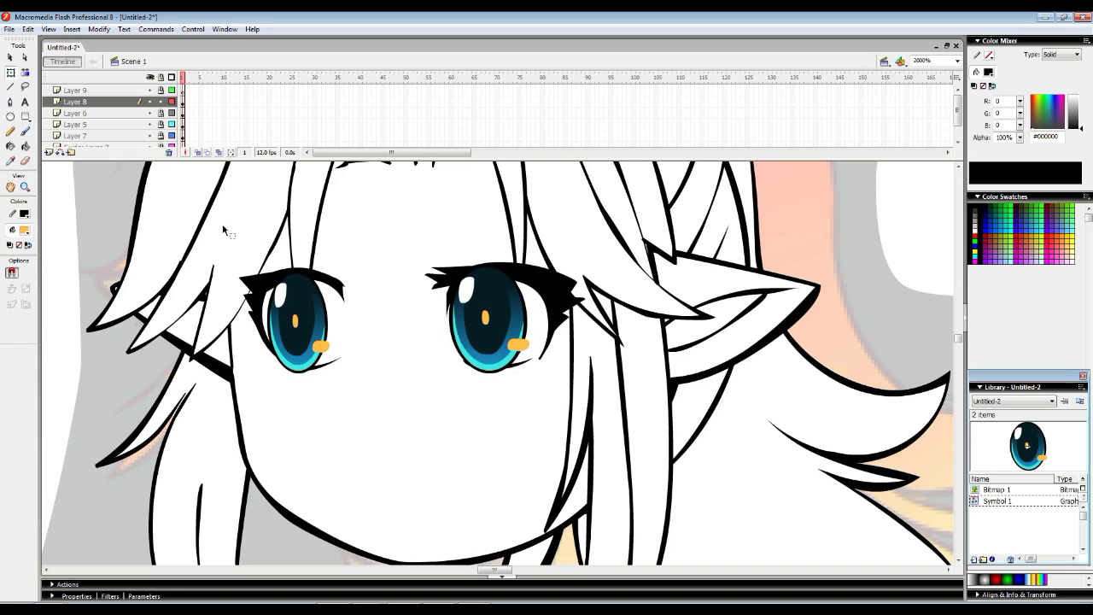
- Select both eye groups with their irises and convert them to one symbol
{"action": "left_click_drag", "start_coordinate": [216, 221], "coordinate": [636, 453]}
{"action": "left_click_drag", "start_coordinate": [214, 229], "coordinate": [585, 417]}
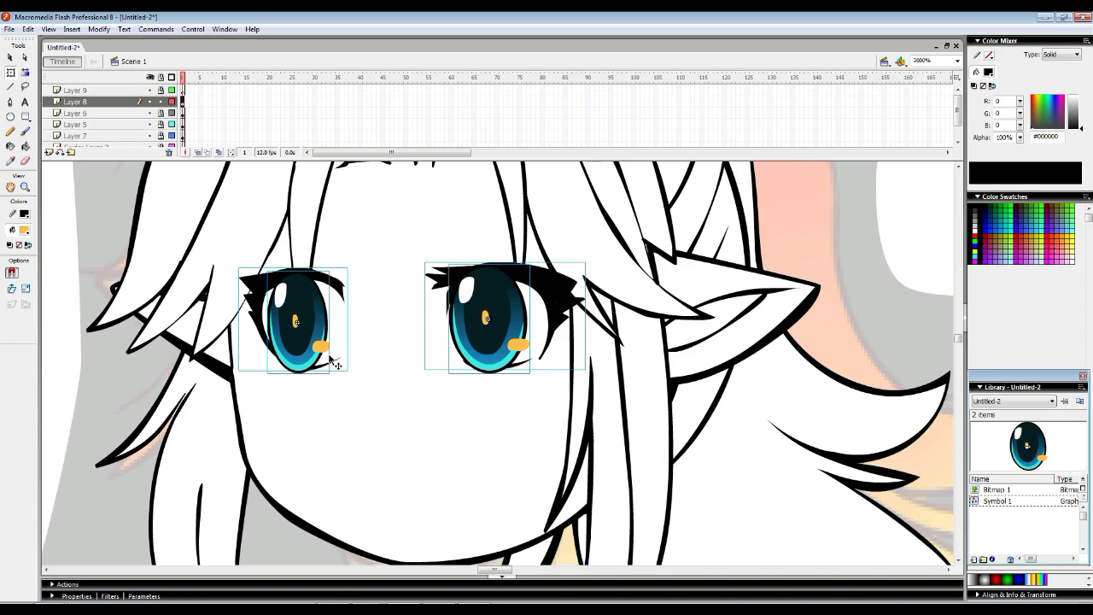
{"action": "left_click", "coordinate": [99, 29]}
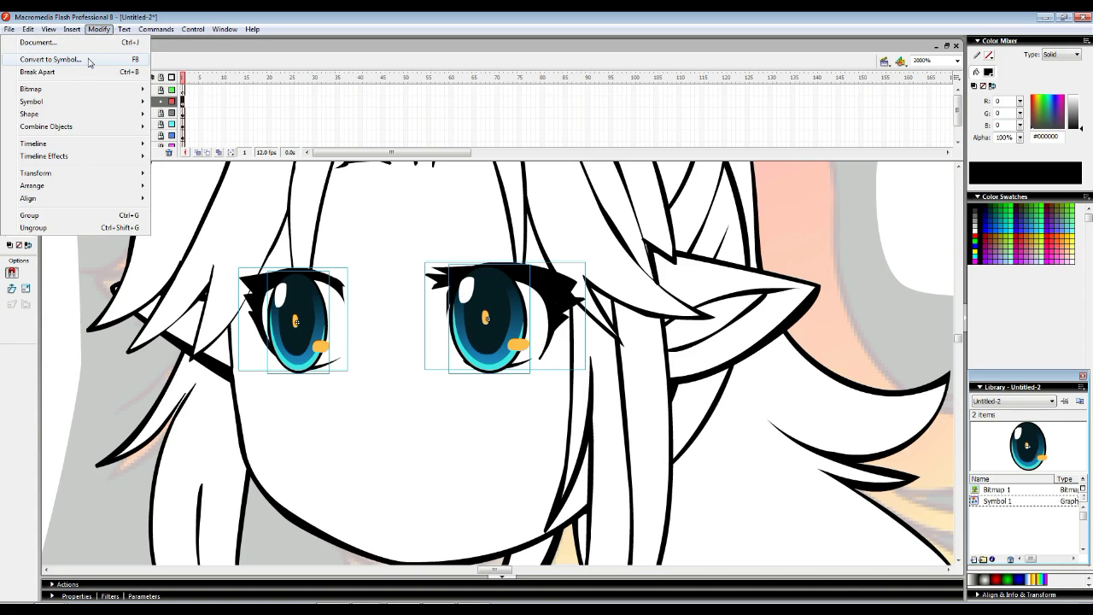
{"action": "left_click", "coordinate": [88, 60]}
{"action": "left_click", "coordinate": [636, 213]}
- Open the combined eyes symbol for editing and distribute all its parts to separate layers
{"action": "double_click", "coordinate": [498, 312]}
{"action": "left_click", "coordinate": [224, 228]}
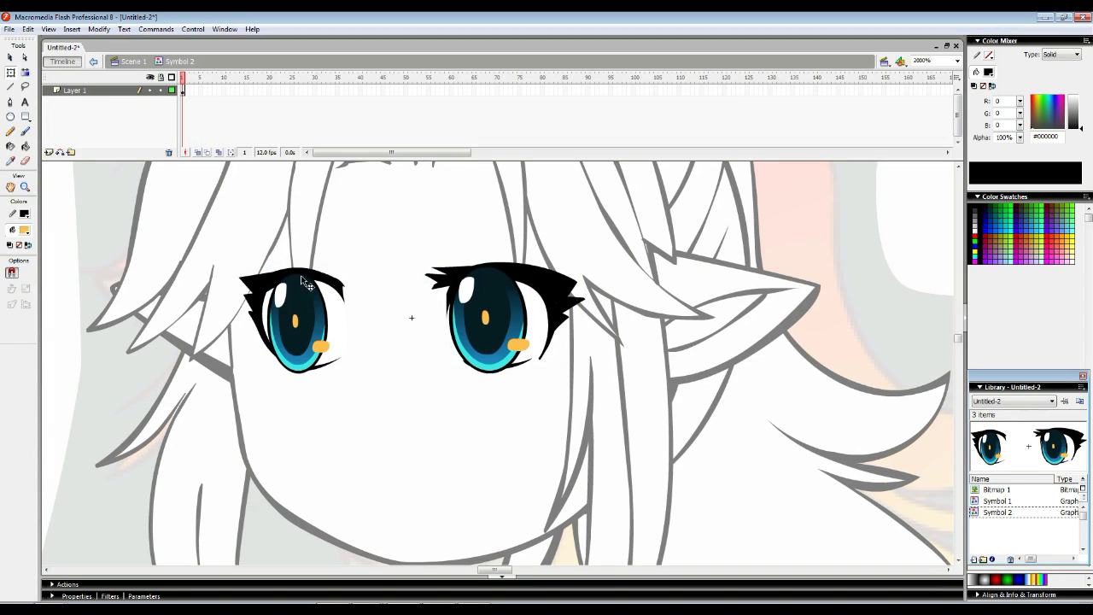
{"action": "left_click_drag", "start_coordinate": [239, 242], "coordinate": [610, 385]}
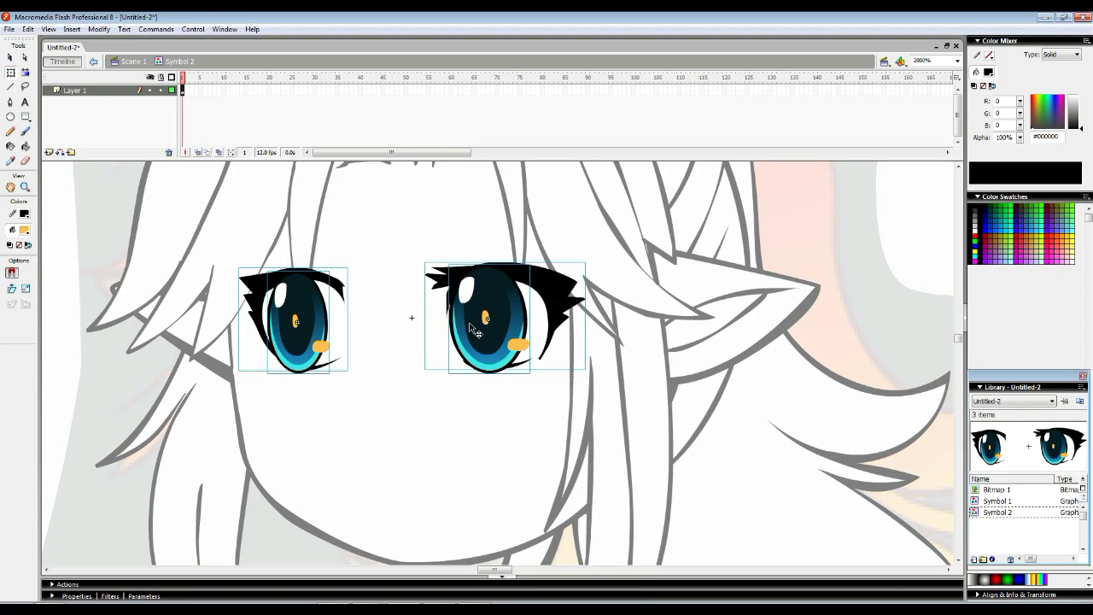
{"action": "right_click", "coordinate": [500, 310]}
{"action": "left_click", "coordinate": [539, 430]}
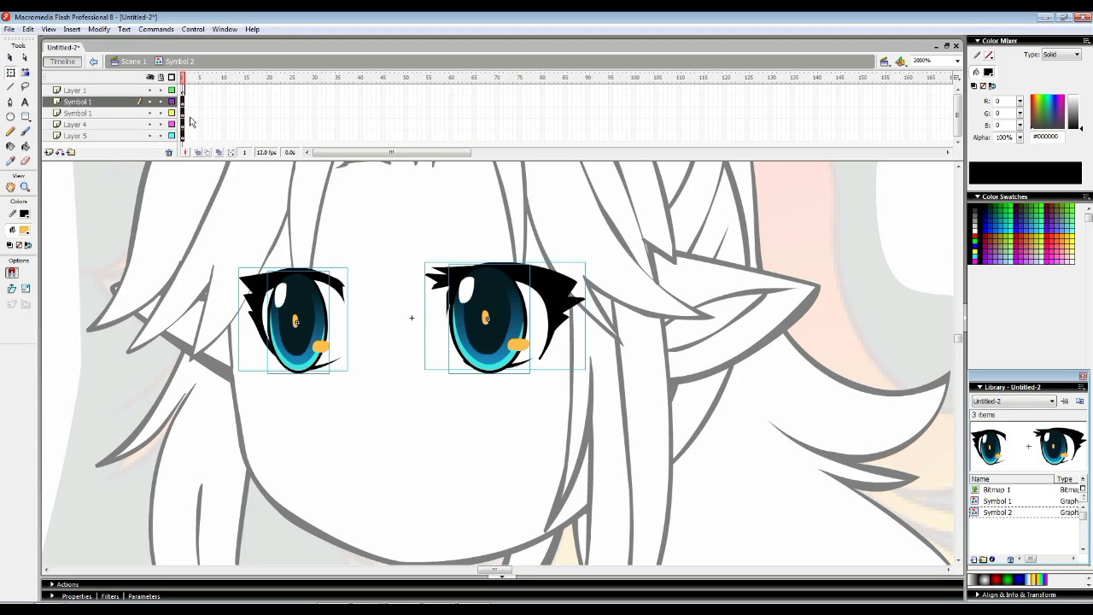
- Identify the layer holding the left eye shape, Layer 5, and move it between the two Symbol 1 iris layers
{"action": "left_click", "coordinate": [149, 103]}
{"action": "left_click", "coordinate": [149, 103]}
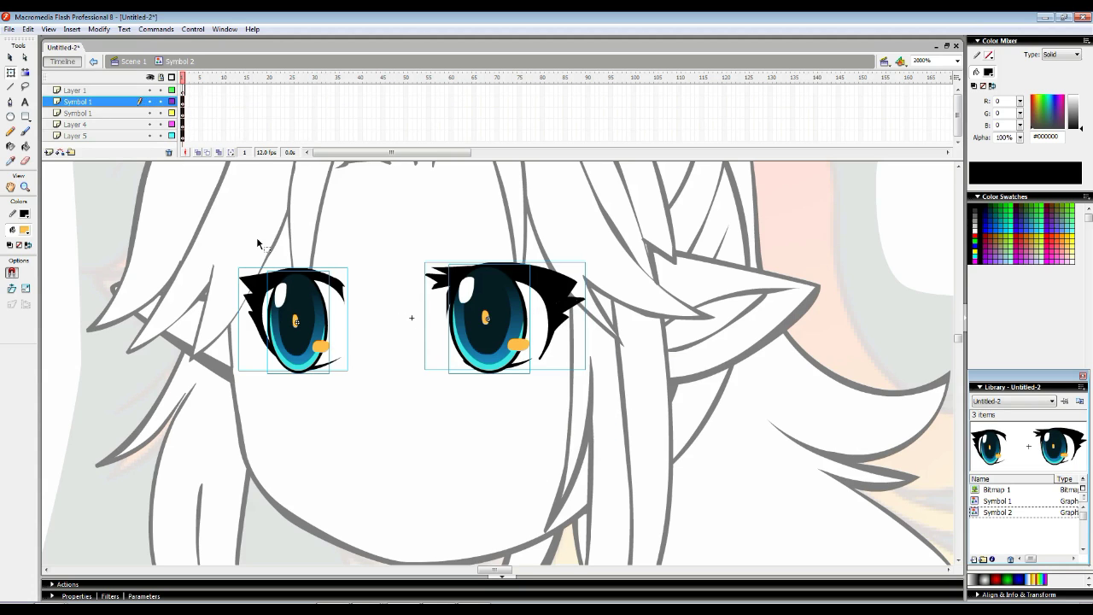
{"action": "left_click", "coordinate": [253, 288]}
{"action": "left_click_drag", "start_coordinate": [102, 136], "coordinate": [102, 112]}
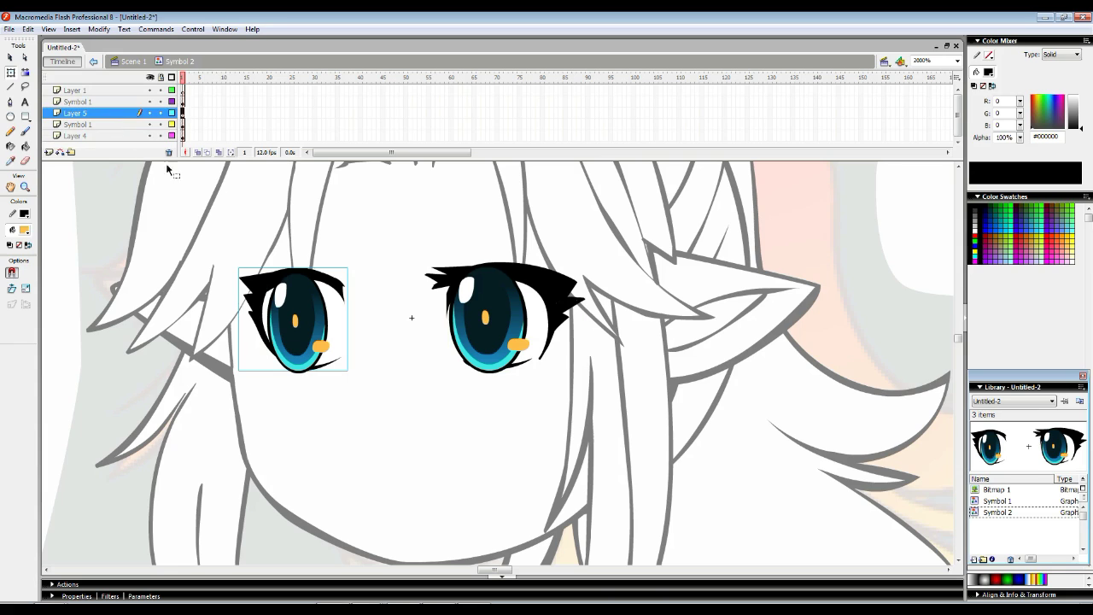
- Insert a new layer directly above the right eye's Symbol 1 iris layer and hide both iris layers
{"action": "left_click", "coordinate": [106, 137]}
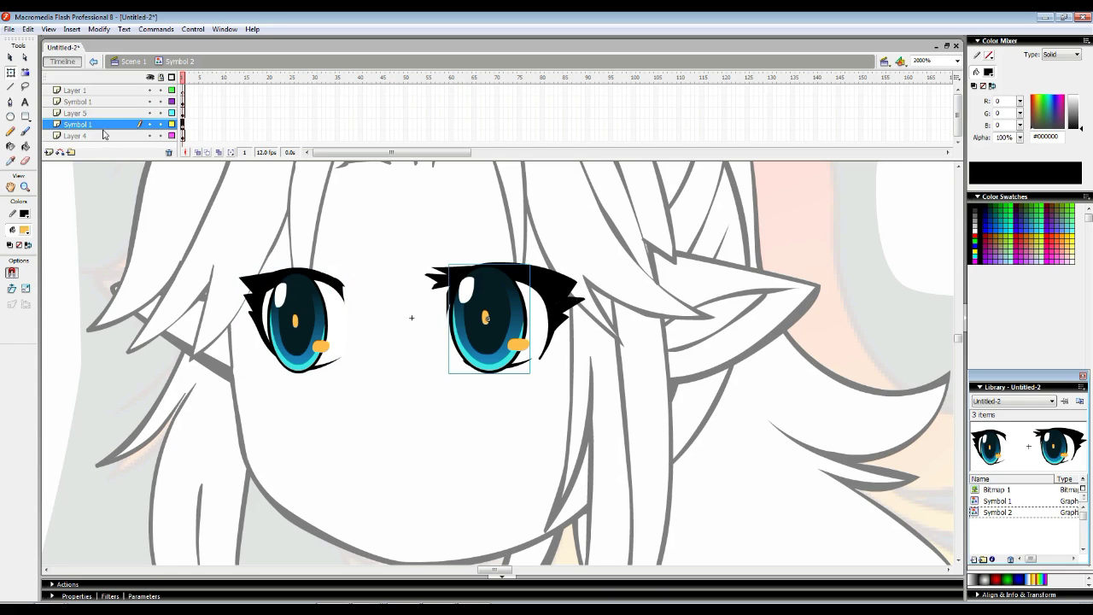
{"action": "left_click", "coordinate": [470, 299]}
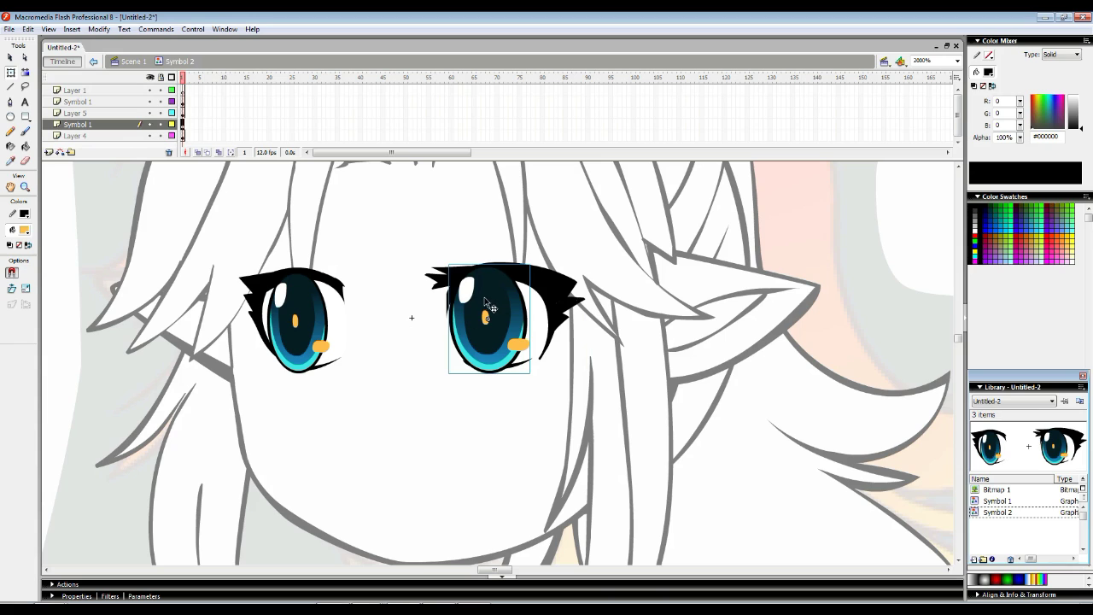
{"action": "left_click", "coordinate": [543, 293]}
{"action": "left_click", "coordinate": [504, 299]}
{"action": "left_click", "coordinate": [49, 152]}
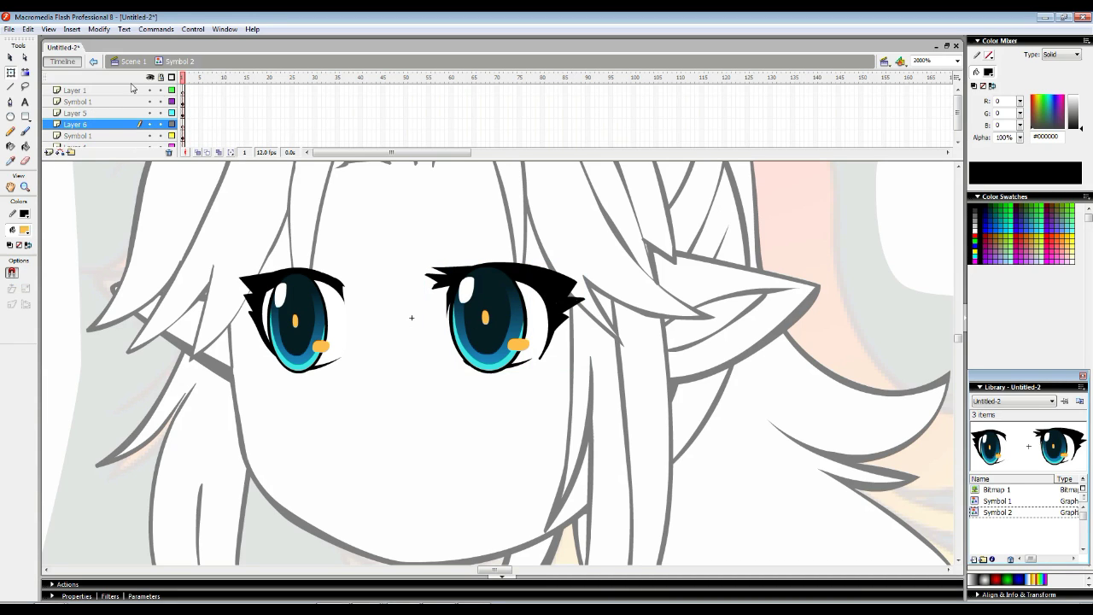
{"action": "left_click", "coordinate": [150, 136]}
{"action": "left_click", "coordinate": [149, 101]}
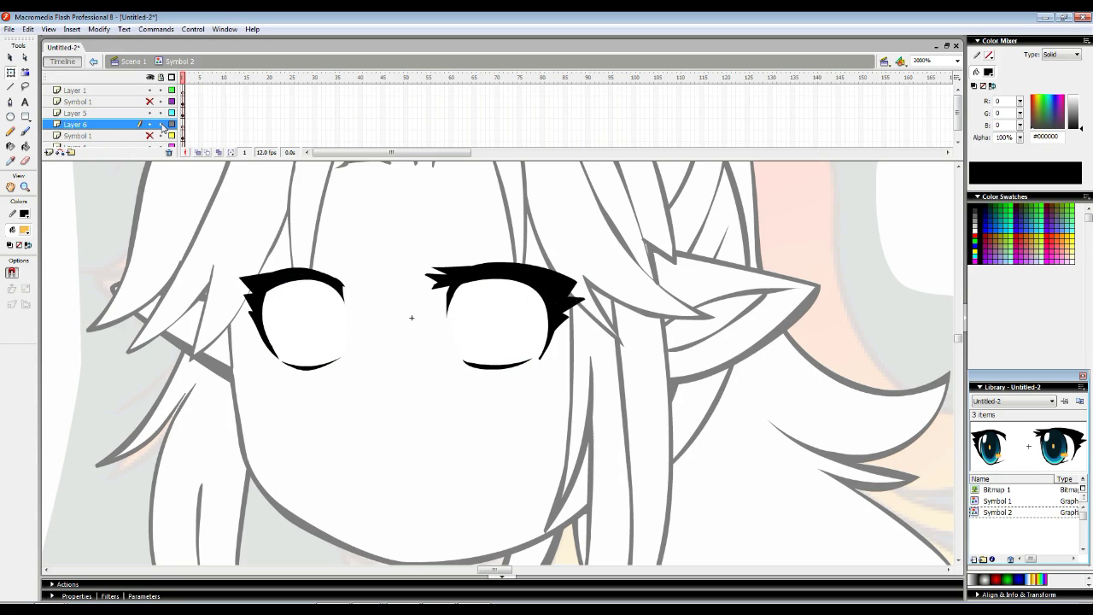
- Copy the white fill inside the left eye group and paste it in place on Layer 1
{"action": "left_click", "coordinate": [311, 316]}
{"action": "double_click", "coordinate": [311, 318]}
{"action": "right_click", "coordinate": [305, 304]}
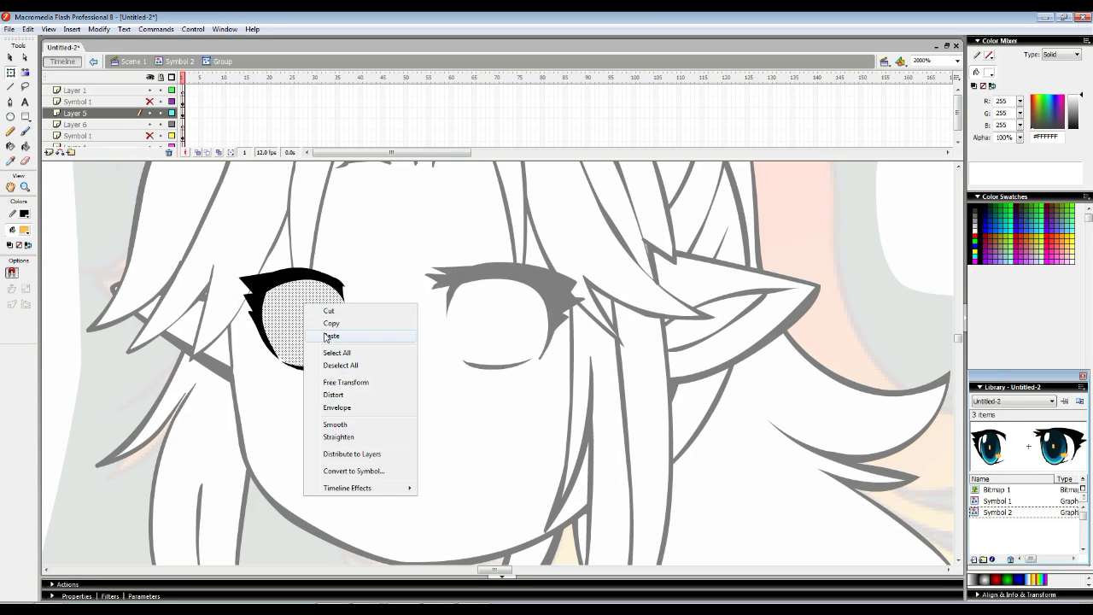
{"action": "left_click", "coordinate": [331, 323]}
{"action": "double_click", "coordinate": [334, 249]}
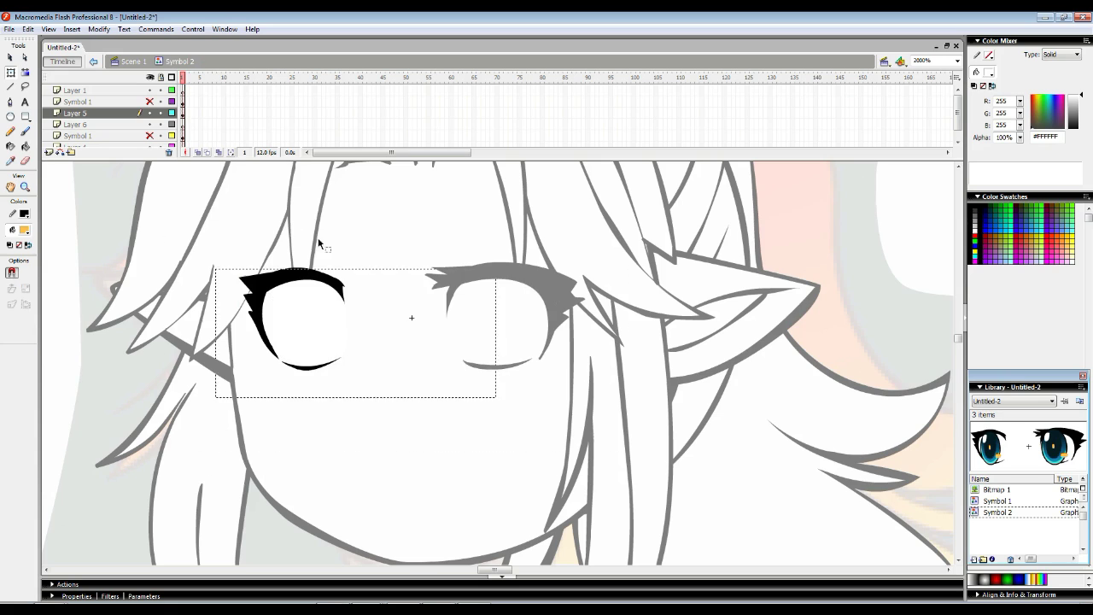
{"action": "left_click", "coordinate": [183, 90]}
{"action": "right_click", "coordinate": [353, 214]}
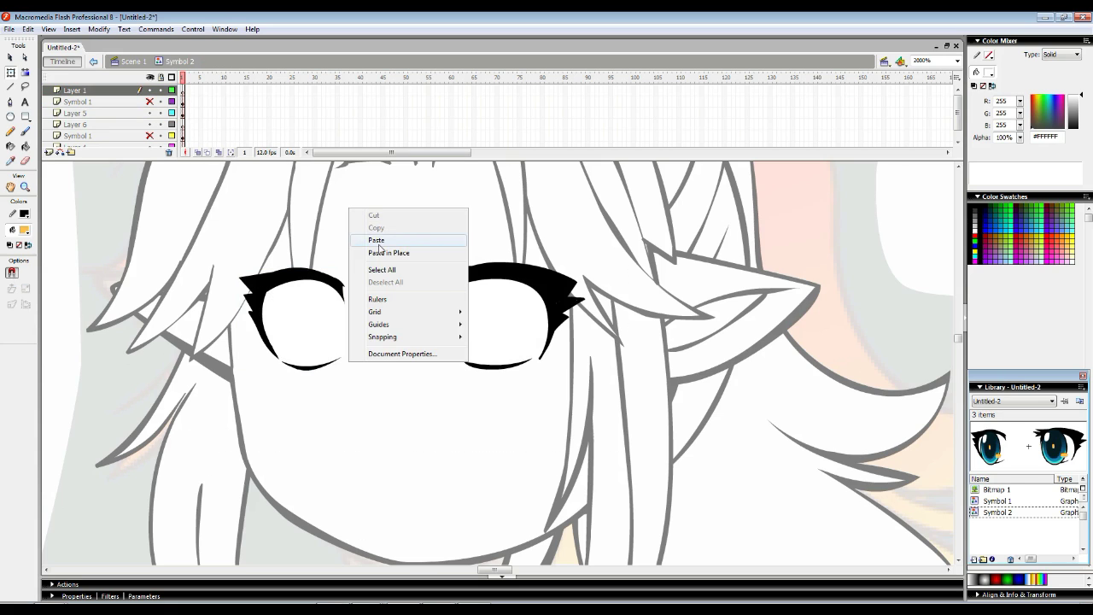
{"action": "left_click", "coordinate": [376, 246]}
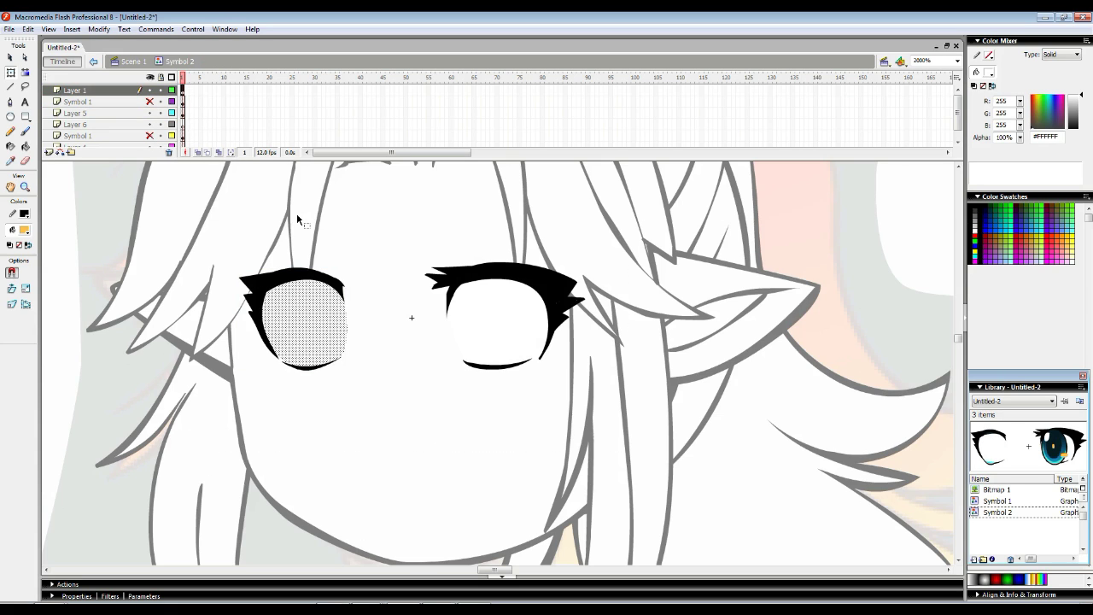
- Copy the white fill inside the right eye group and paste it in place on Layer 6
{"action": "double_click", "coordinate": [516, 294]}
{"action": "left_click", "coordinate": [484, 233]}
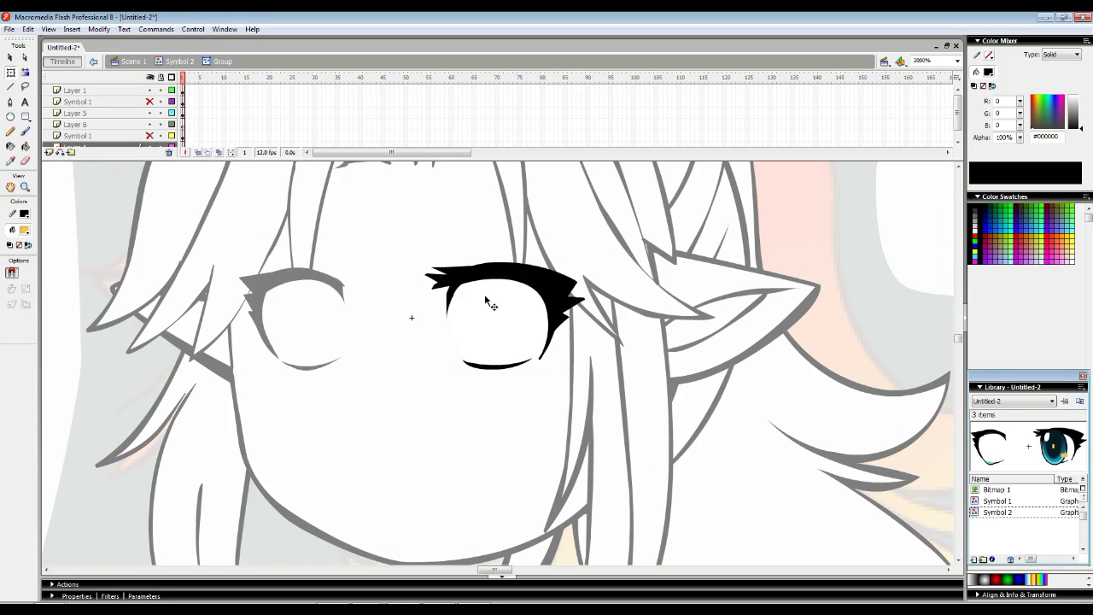
{"action": "right_click", "coordinate": [489, 301]}
{"action": "left_click", "coordinate": [517, 322]}
{"action": "double_click", "coordinate": [451, 241]}
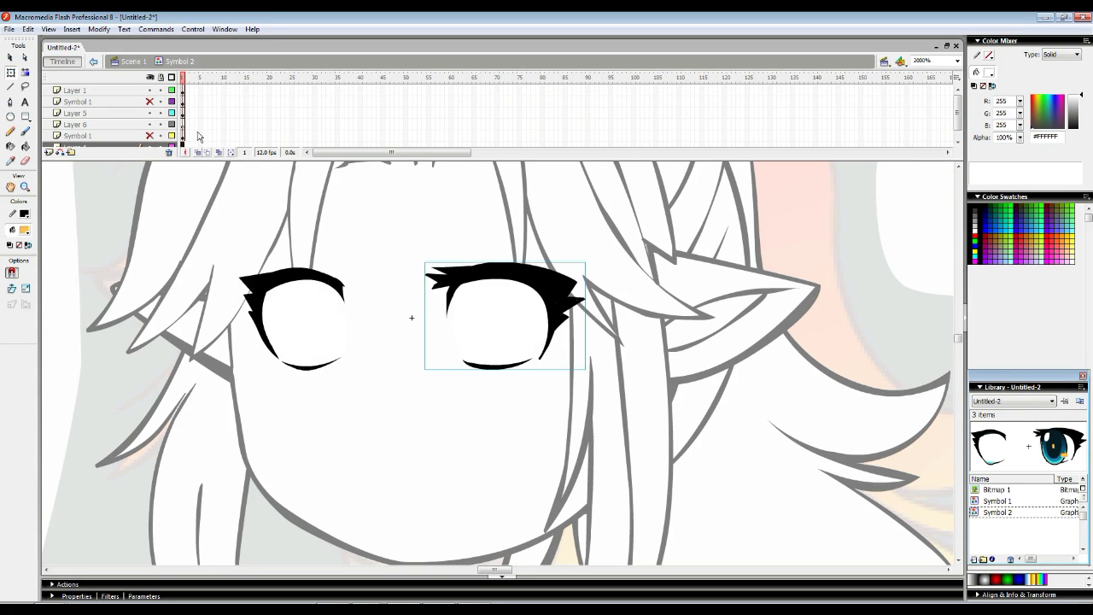
{"action": "left_click", "coordinate": [186, 125]}
{"action": "right_click", "coordinate": [369, 210]}
{"action": "left_click", "coordinate": [394, 253]}
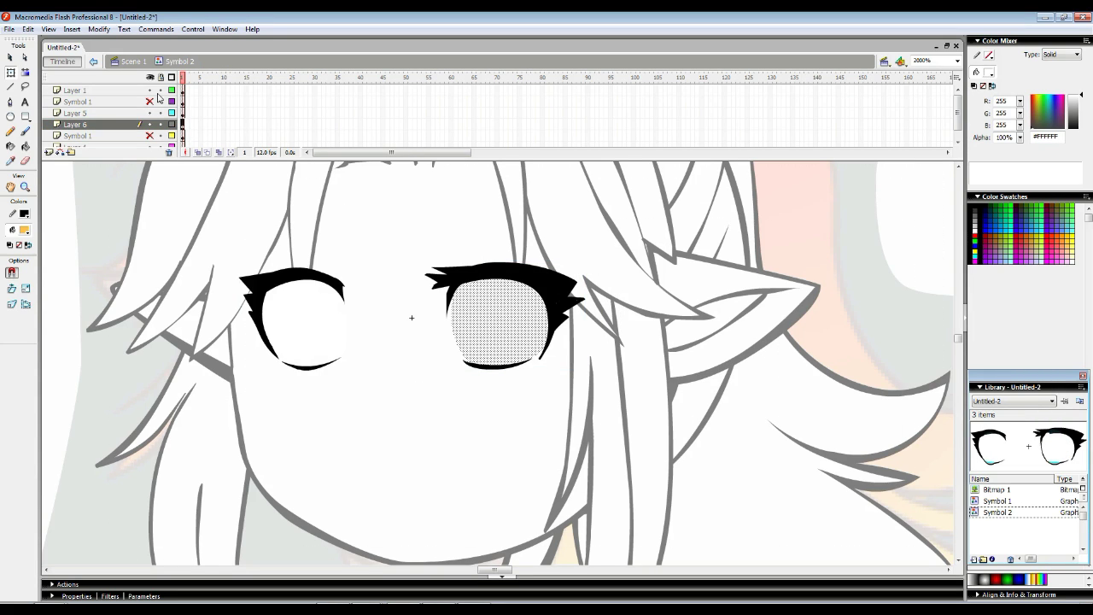
- Show all layers and turn Layer 1 and Layer 6 into masks over their Symbol 1 iris layers
{"action": "left_click", "coordinate": [151, 76]}
{"action": "left_click", "coordinate": [150, 76]}
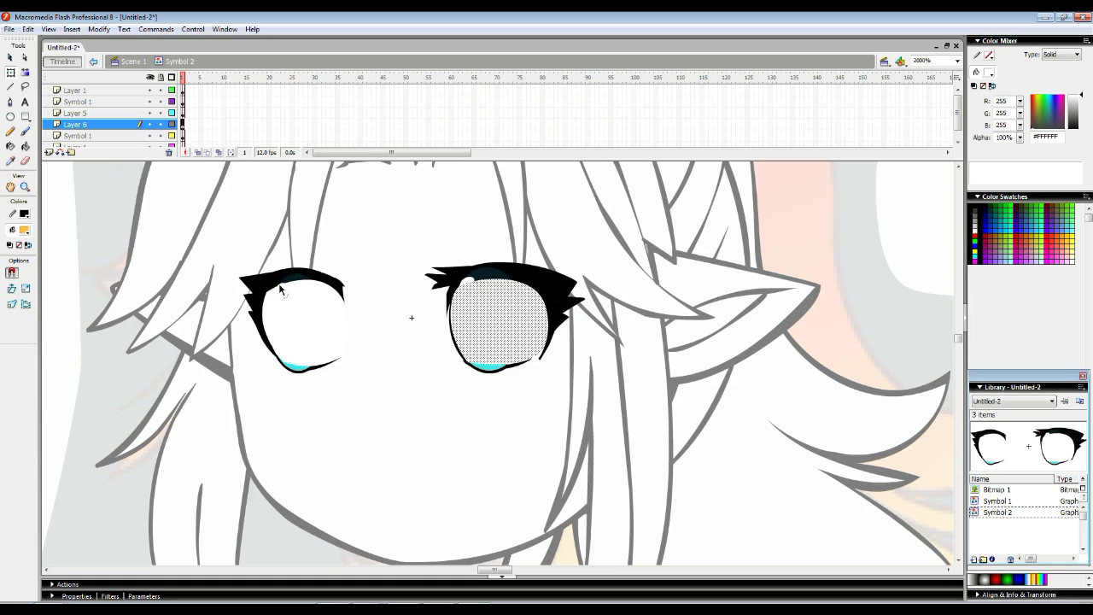
{"action": "right_click", "coordinate": [100, 96]}
{"action": "left_click", "coordinate": [137, 203]}
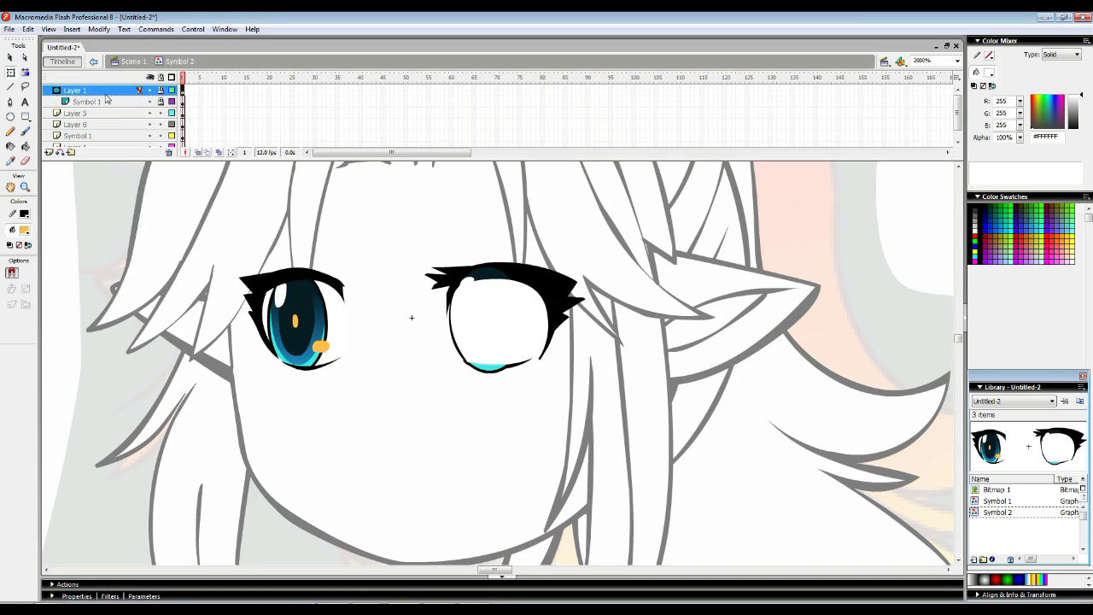
{"action": "right_click", "coordinate": [90, 128]}
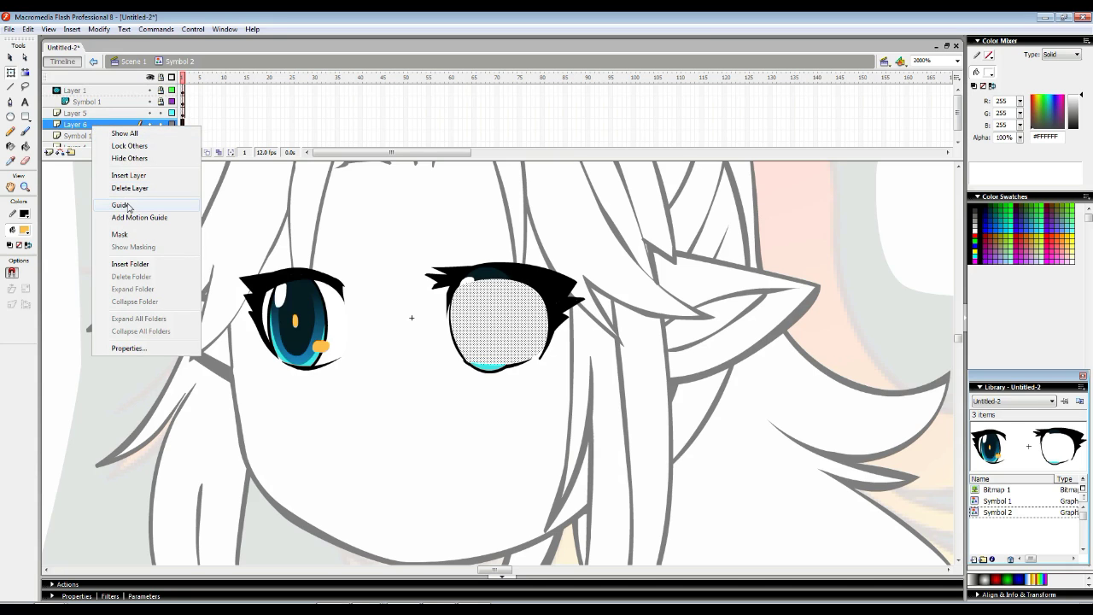
{"action": "left_click", "coordinate": [130, 235]}
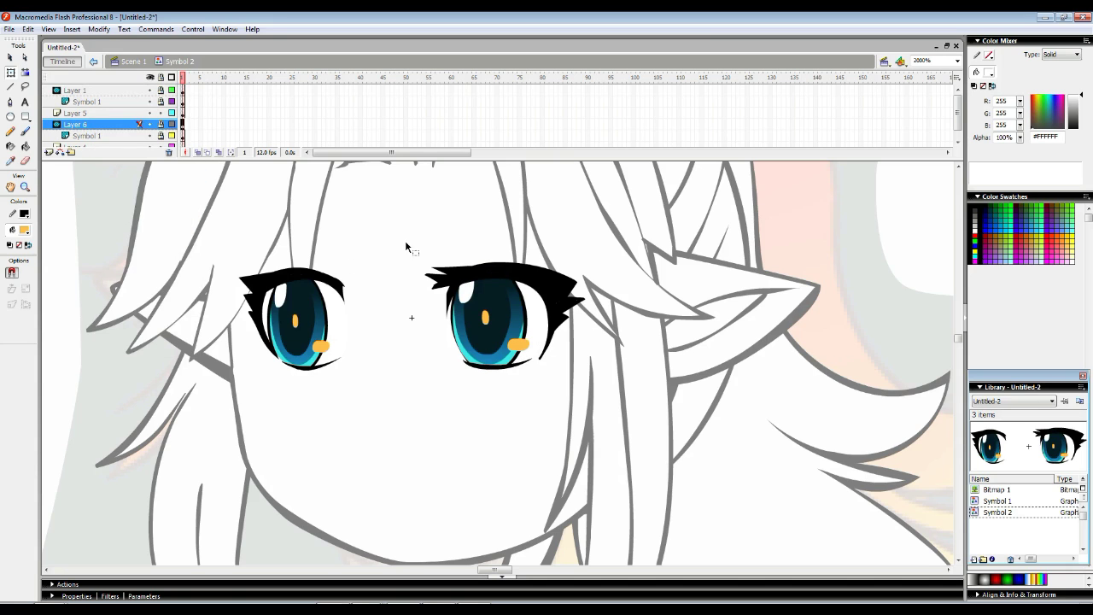
- Return to Scene 1 and examine the masked eyes on the whole head
{"action": "left_click", "coordinate": [407, 242]}
{"action": "left_click", "coordinate": [134, 61]}
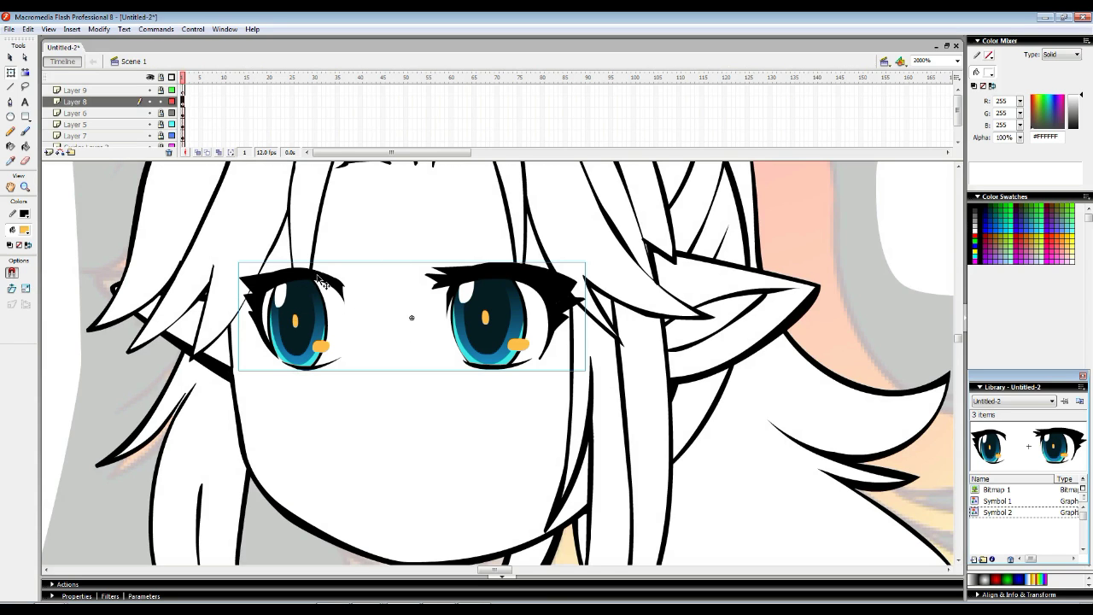
{"action": "left_click", "coordinate": [25, 186]}
{"action": "left_click", "coordinate": [469, 336], "text": "alt"}
{"action": "key", "text": "q"}
{"action": "left_click_drag", "start_coordinate": [529, 355], "coordinate": [363, 290]}
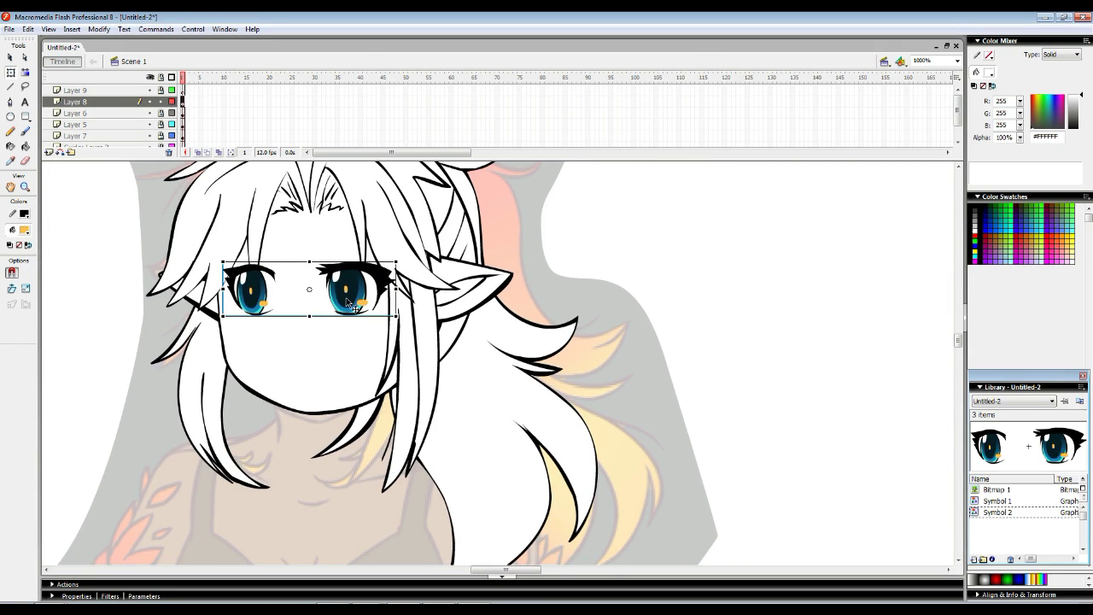
- Reopen the eyes symbol for editing and extend its layers with frames to about frame 63
{"action": "double_click", "coordinate": [260, 288]}
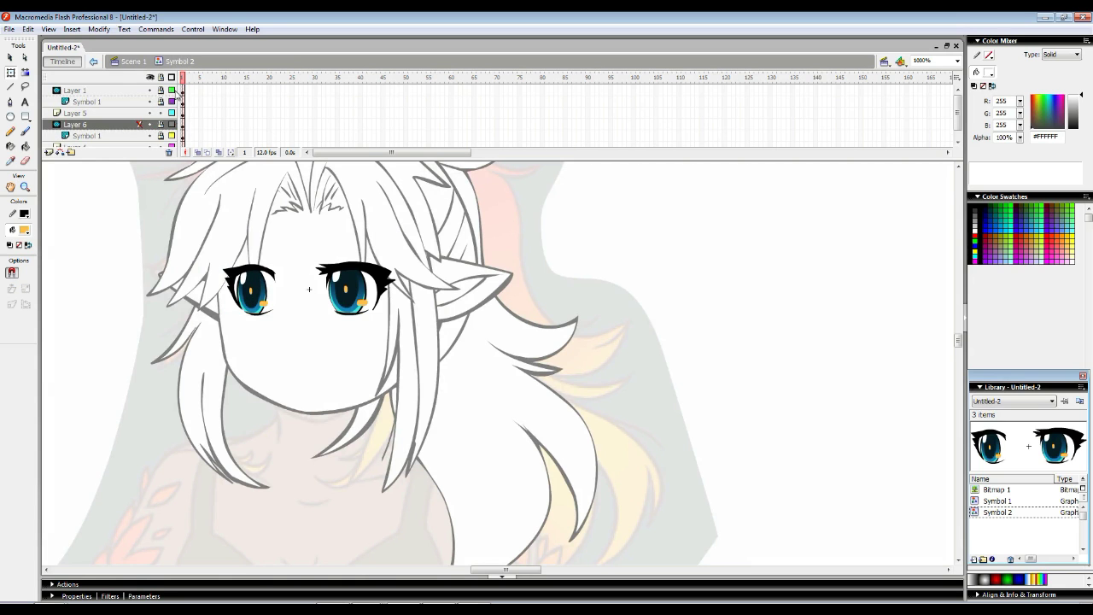
{"action": "left_click_drag", "start_coordinate": [194, 97], "coordinate": [466, 139]}
{"action": "right_click", "coordinate": [333, 104]}
{"action": "left_click", "coordinate": [367, 123]}
{"action": "mouse_move", "coordinate": [192, 78]}
{"action": "left_mouse_down"}
{"action": "mouse_move", "coordinate": [180, 78]}
{"action": "mouse_move", "coordinate": [196, 77]}
{"action": "left_mouse_up"}
{"action": "left_click_drag", "start_coordinate": [219, 112], "coordinate": [242, 78]}
- Unlock both Symbol 1 iris layers and insert a keyframe on each at frame 14
{"action": "left_click", "coordinate": [161, 102]}
{"action": "left_click", "coordinate": [162, 135]}
{"action": "right_click", "coordinate": [242, 102]}
{"action": "left_click", "coordinate": [284, 154]}
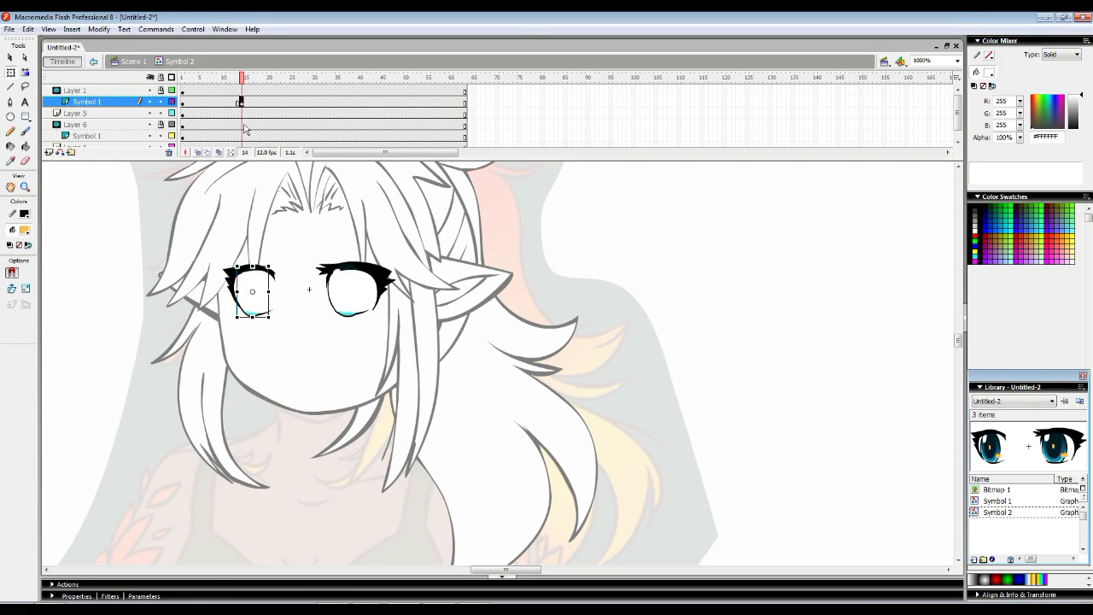
{"action": "right_click", "coordinate": [243, 136]}
{"action": "left_click", "coordinate": [283, 188]}
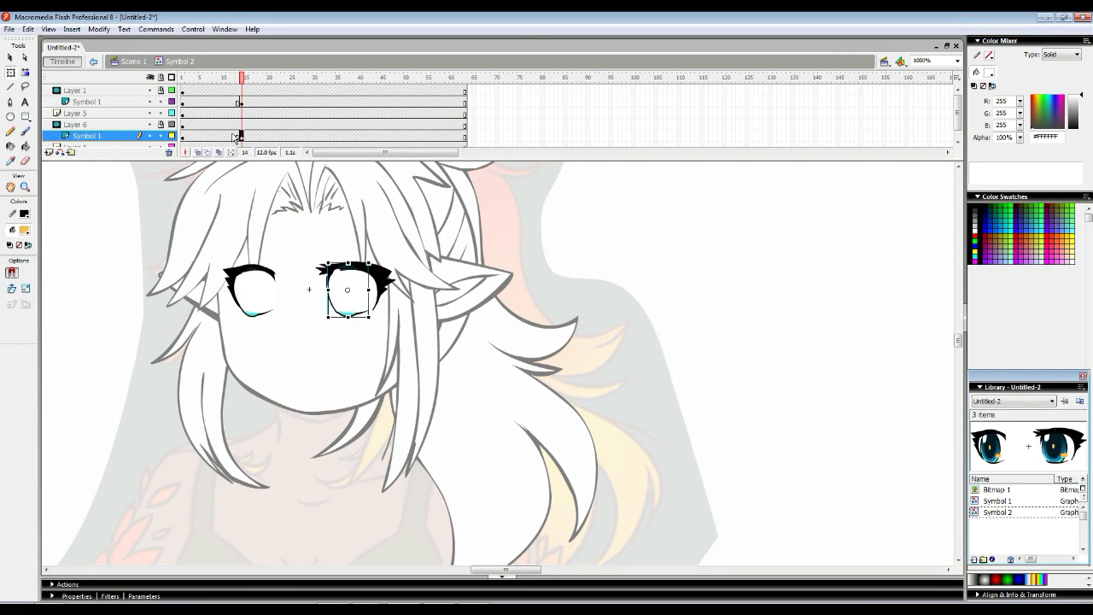
- Show both mask layers as outlines and shift the two irises slightly to the right at frame 14
{"action": "left_click", "coordinate": [171, 90]}
{"action": "left_click", "coordinate": [171, 124]}
{"action": "left_click", "coordinate": [254, 285]}
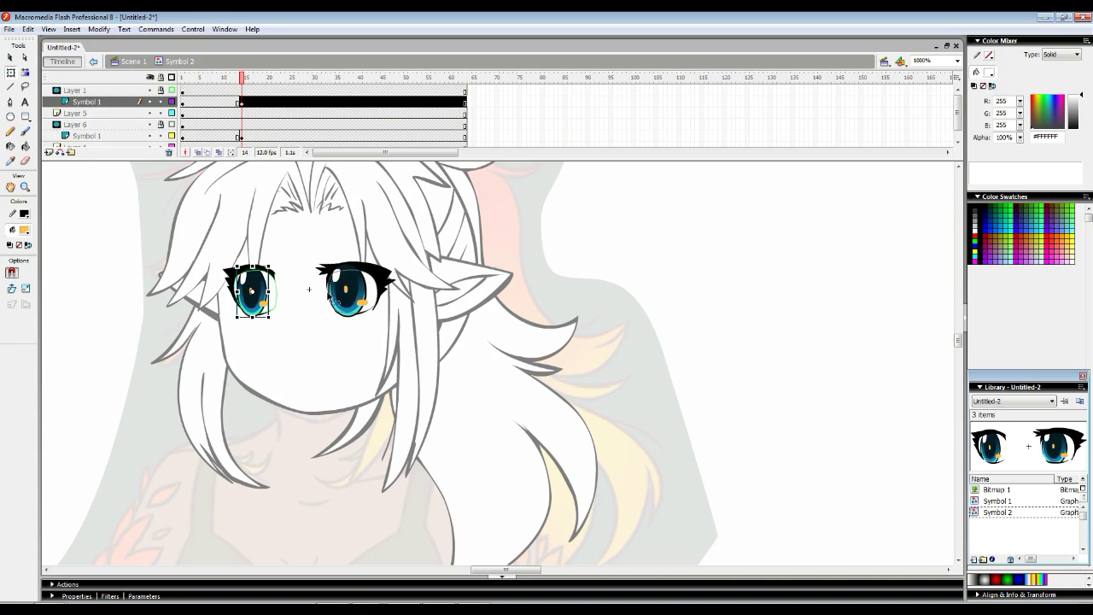
{"action": "left_click", "coordinate": [359, 286], "text": "shift"}
{"action": "left_click_drag", "start_coordinate": [362, 290], "coordinate": [372, 291]}
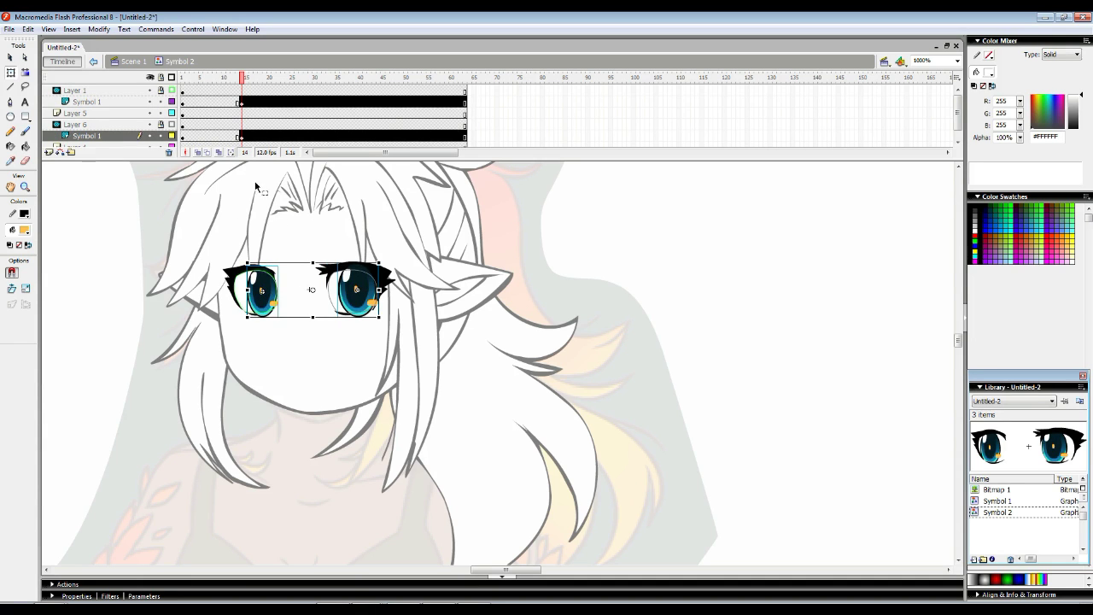
- Create motion tweens on both iris layers and lock all layers to preview the masked eye movement
{"action": "right_click", "coordinate": [218, 102]}
{"action": "left_click", "coordinate": [226, 110]}
{"action": "right_click", "coordinate": [214, 135]}
{"action": "left_click", "coordinate": [223, 142]}
{"action": "left_click", "coordinate": [162, 77]}
{"action": "left_click_drag", "start_coordinate": [215, 81], "coordinate": [251, 116]}
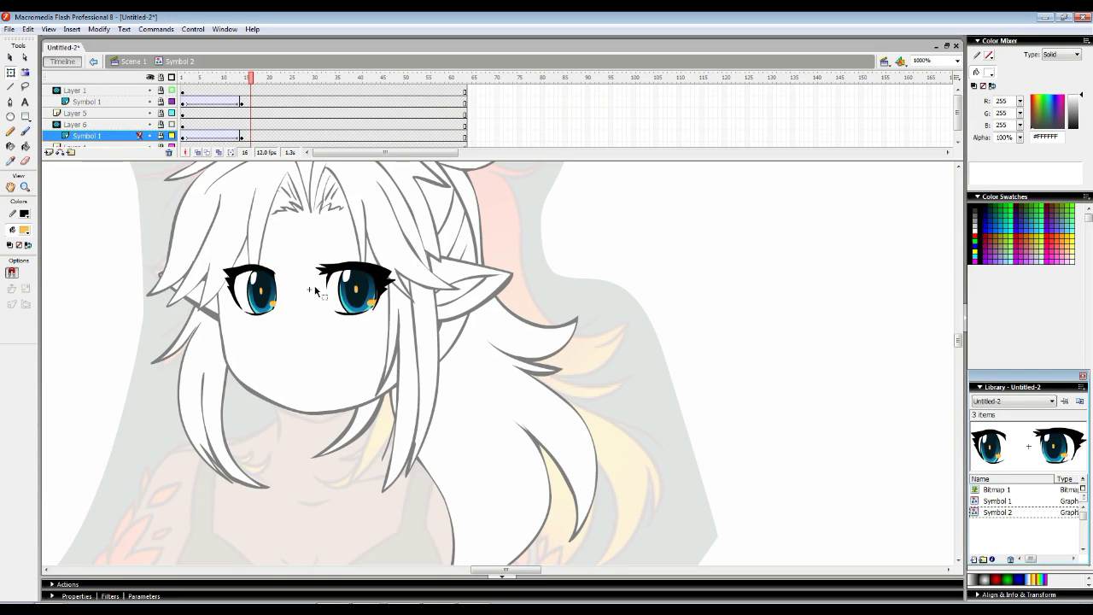
{"action": "left_click_drag", "start_coordinate": [249, 79], "coordinate": [195, 137]}
{"action": "left_click_drag", "start_coordinate": [196, 89], "coordinate": [246, 102]}
- Clear the frame 14 keyframes and remove the motion tweens from both iris layers
{"action": "left_click_drag", "start_coordinate": [194, 95], "coordinate": [310, 141]}
{"action": "right_click", "coordinate": [265, 102]}
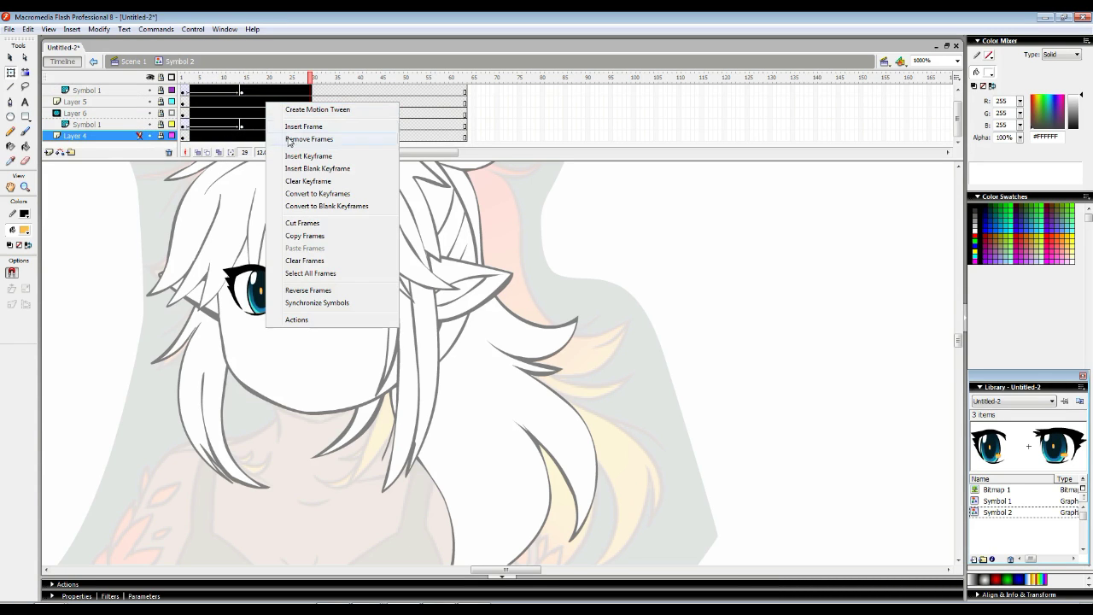
{"action": "left_click", "coordinate": [308, 182]}
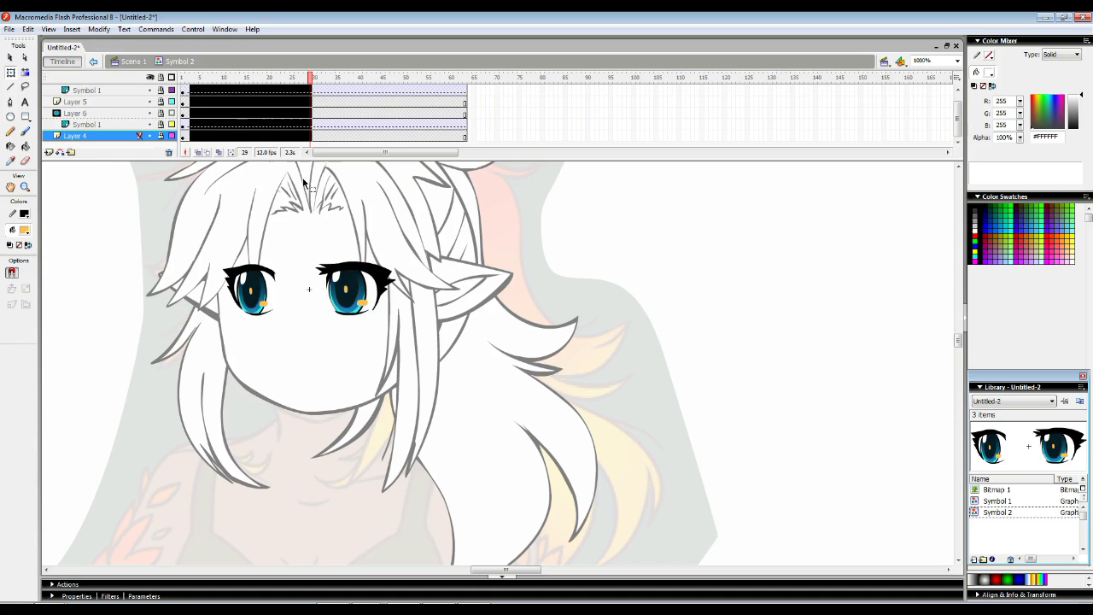
{"action": "left_click", "coordinate": [210, 78]}
{"action": "right_click", "coordinate": [224, 124]}
{"action": "left_click", "coordinate": [241, 132]}
{"action": "right_click", "coordinate": [233, 91]}
{"action": "left_click", "coordinate": [240, 98]}
{"action": "left_click", "coordinate": [212, 79]}
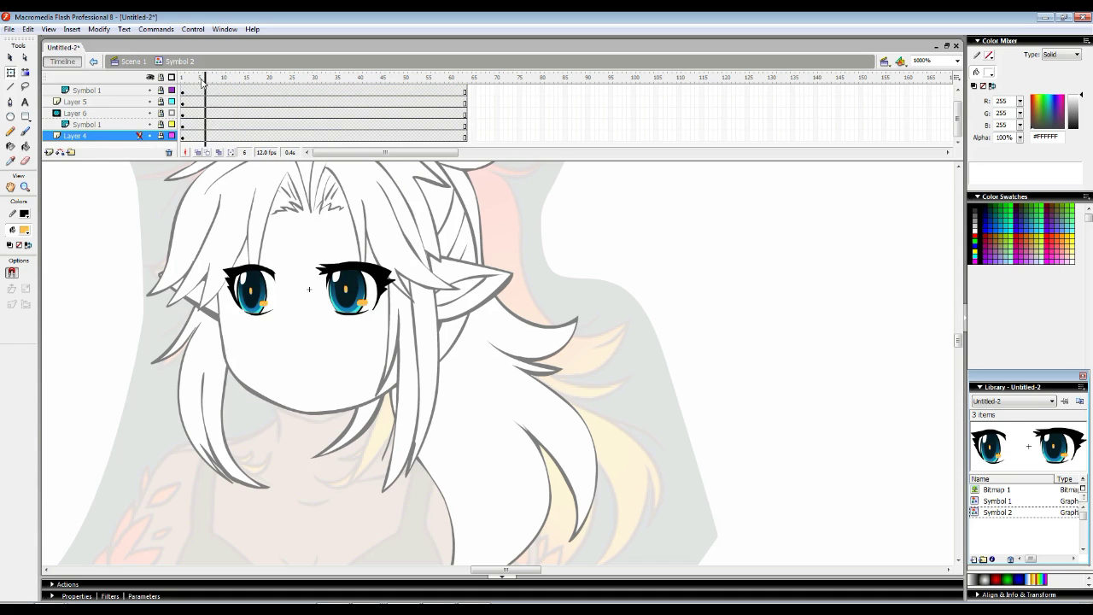
- Return to Scene 1 and unlock its layers except Layer 3 and its guide layer
{"action": "left_click", "coordinate": [129, 62]}
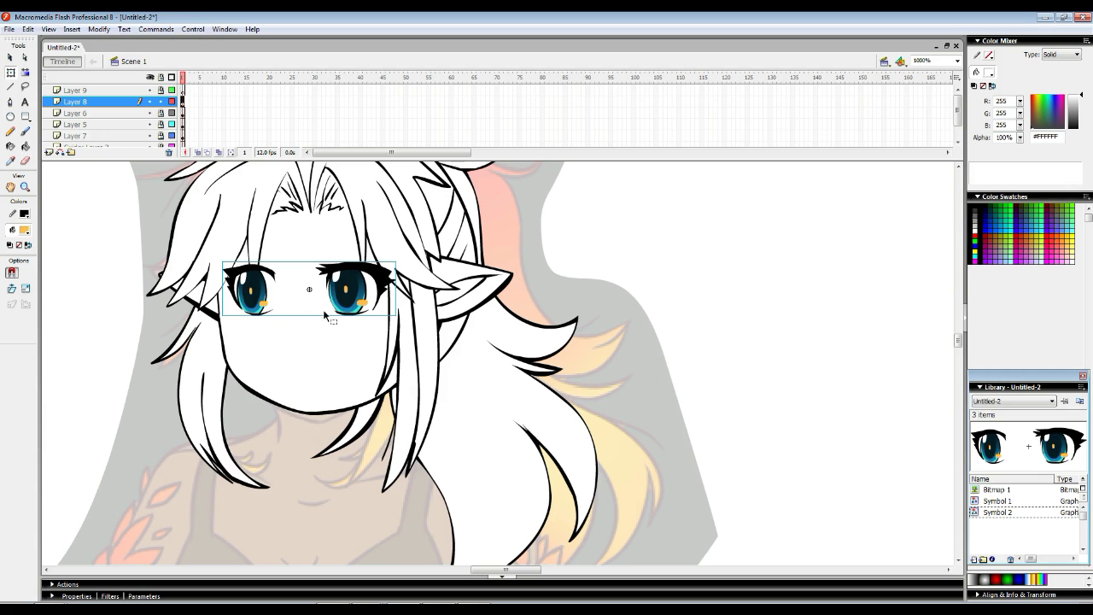
{"action": "key", "text": "ctrl+a"}
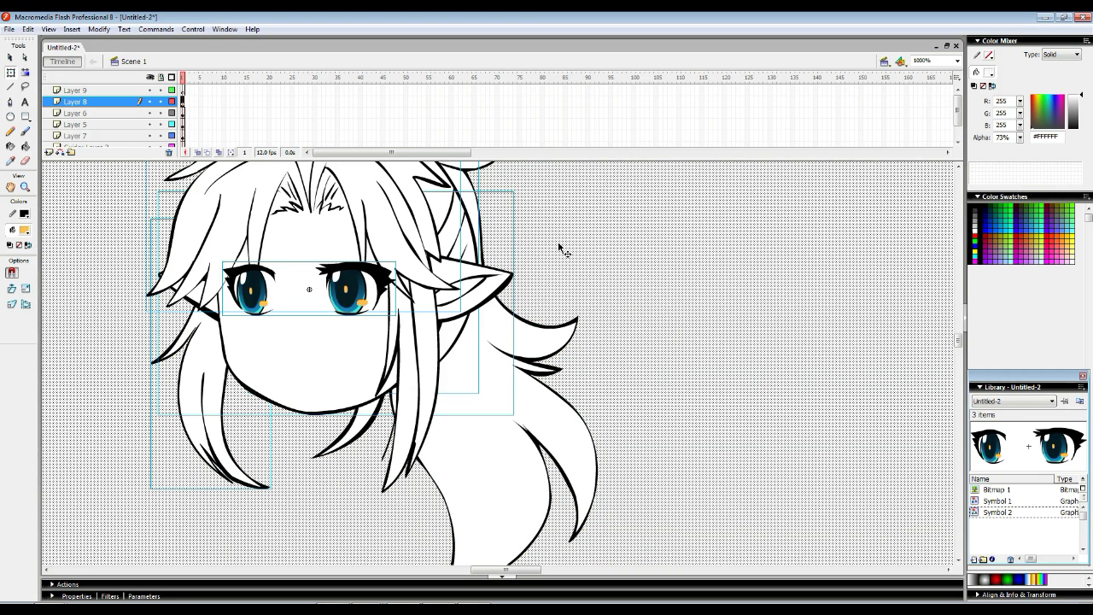
{"action": "left_click_drag", "start_coordinate": [242, 125], "coordinate": [236, 174]}
{"action": "left_click", "coordinate": [161, 136]}
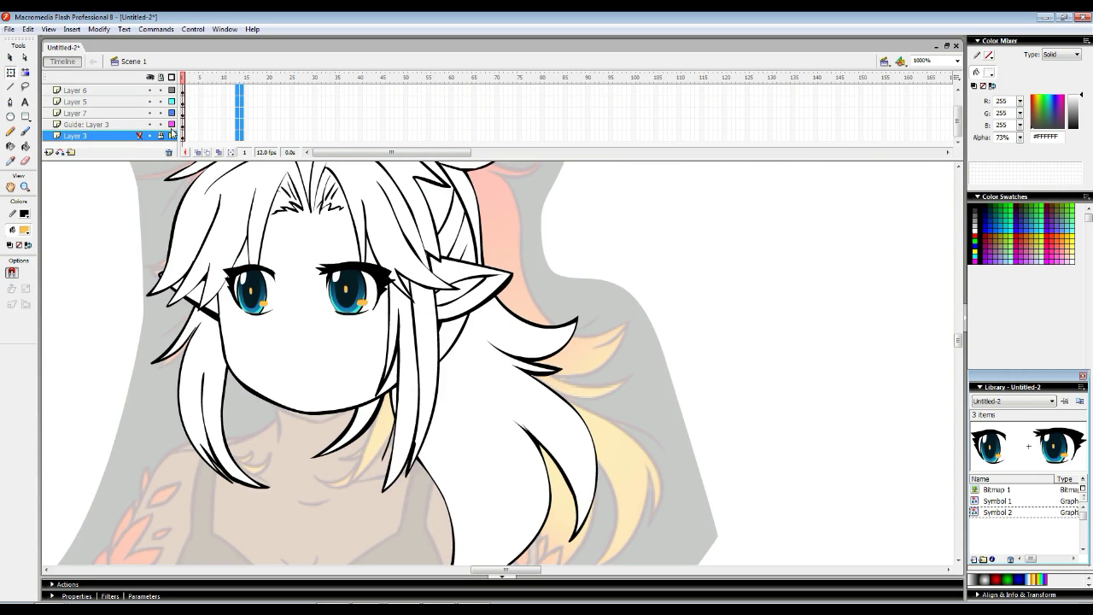
- Cut the eyes symbol from Layer 8, paste it in place on the face's layer, and send it back one level
{"action": "right_click", "coordinate": [228, 272]}
{"action": "left_click", "coordinate": [252, 274]}
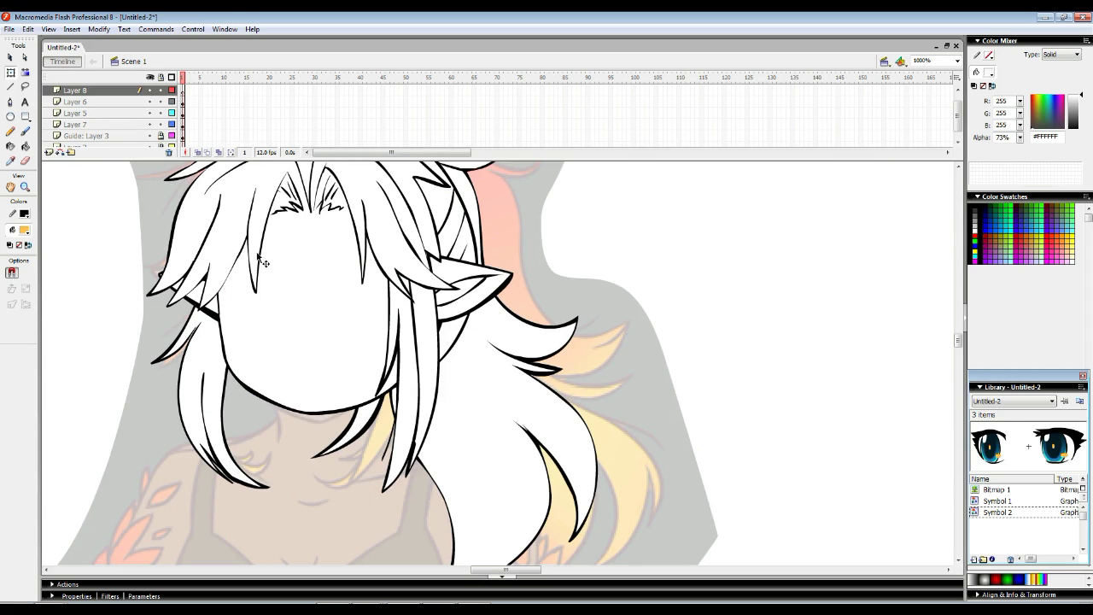
{"action": "left_click", "coordinate": [341, 242]}
{"action": "right_click", "coordinate": [533, 214]}
{"action": "left_click", "coordinate": [567, 260]}
{"action": "key", "text": "ctrl+Down"}
- Hide Layers 6 and 7 and brush black outlines for both eyebrows and the forehead diamond on Layer 8
{"action": "left_click_drag", "start_coordinate": [287, 309], "coordinate": [269, 278]}
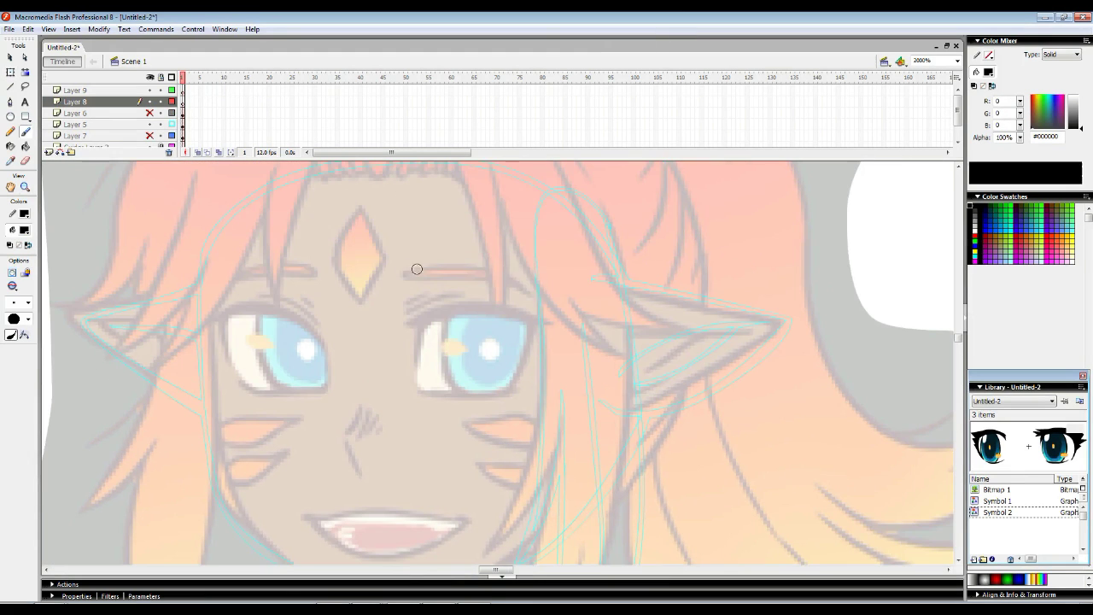
{"action": "left_click_drag", "start_coordinate": [205, 275], "coordinate": [312, 264]}
{"action": "left_click_drag", "start_coordinate": [402, 268], "coordinate": [537, 288]}
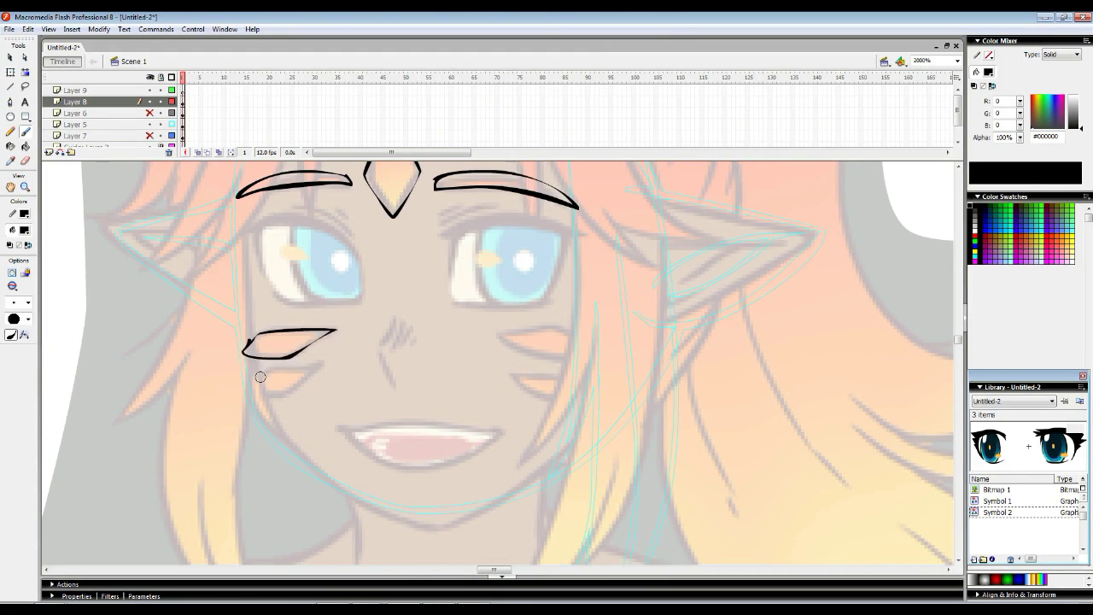
- Brush black lines for the cheek markings, nose and mouth on Layer 8, following the reference
{"action": "left_click_drag", "start_coordinate": [260, 377], "coordinate": [328, 367]}
{"action": "left_click_drag", "start_coordinate": [508, 375], "coordinate": [593, 389]}
{"action": "left_click_drag", "start_coordinate": [394, 314], "coordinate": [377, 358]}
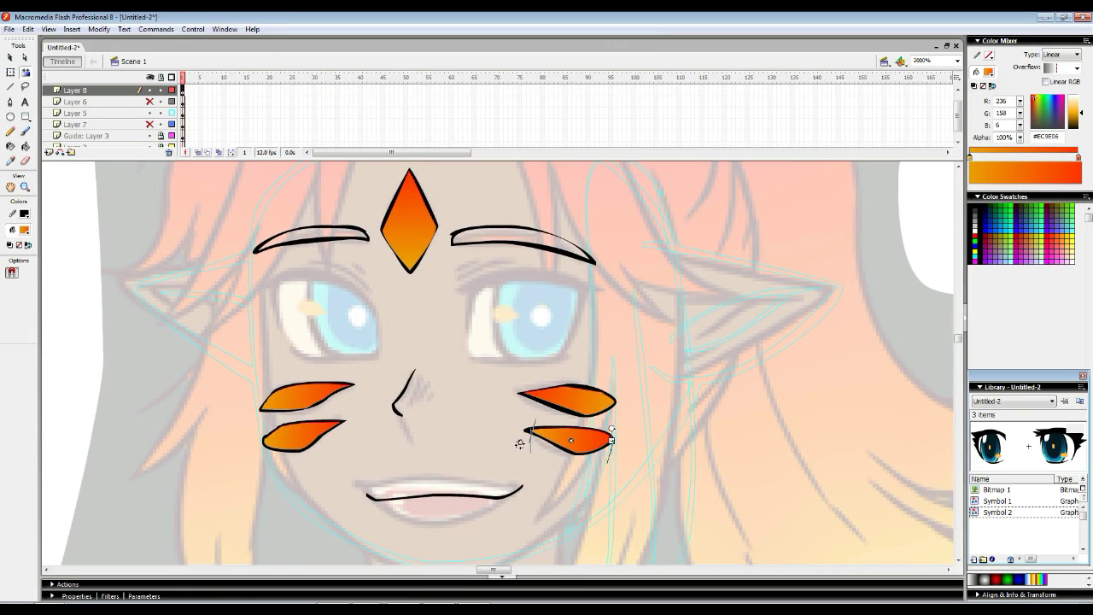
- Reorient the gradient on the lower cheek marking and transfer the facial features from Layer 8 to Layer 6 by cut and paste
{"action": "left_click_drag", "start_coordinate": [646, 366], "coordinate": [392, 448]}
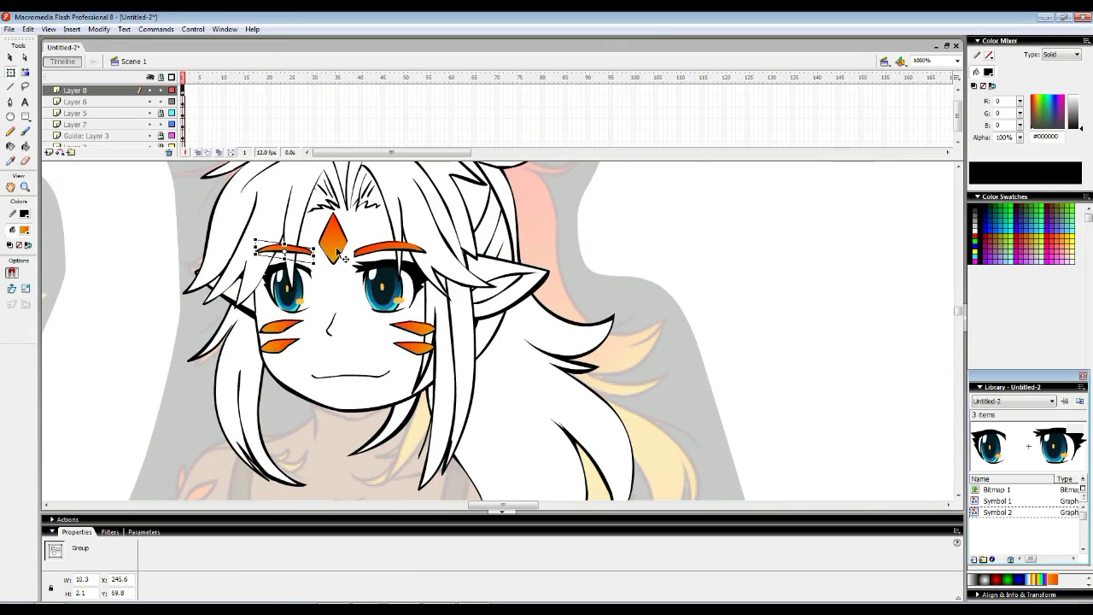
{"action": "left_click", "coordinate": [274, 350]}
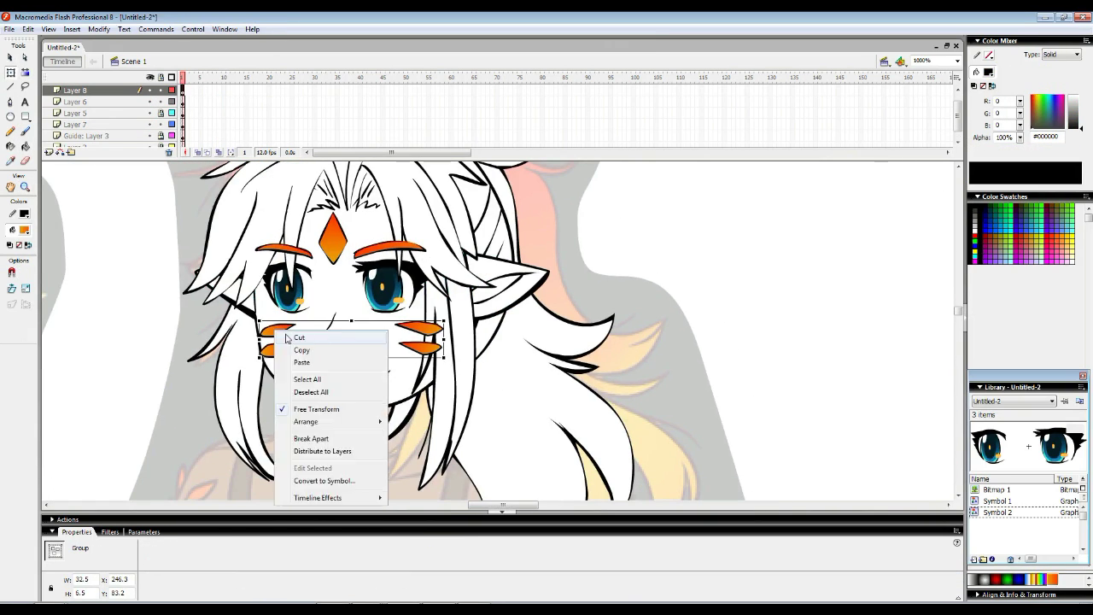
{"action": "left_click", "coordinate": [237, 373]}
{"action": "left_click", "coordinate": [351, 373]}
{"action": "left_click", "coordinate": [333, 239]}
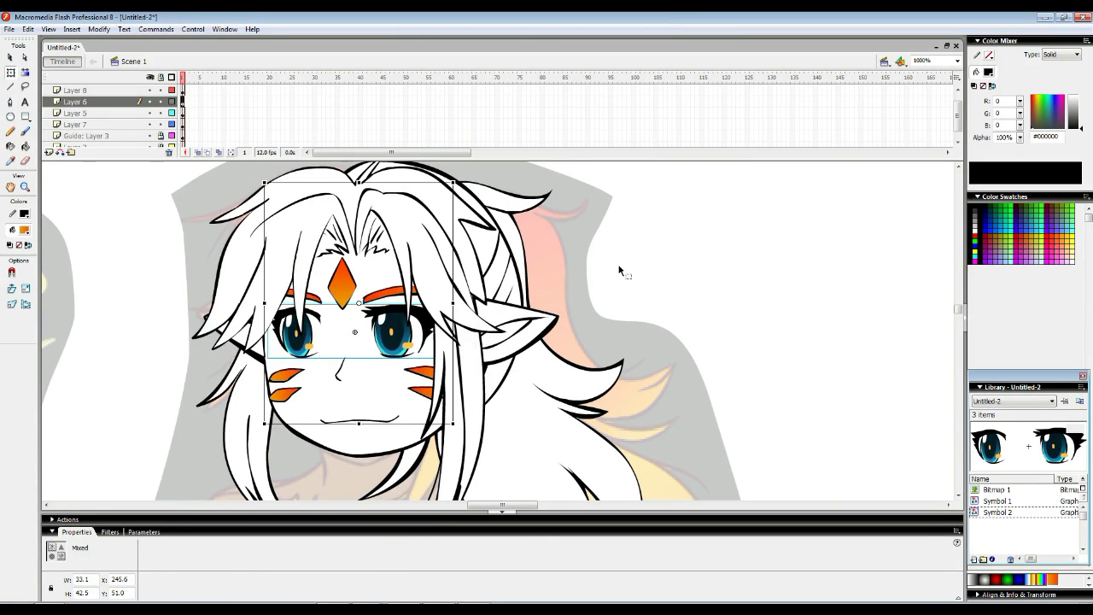
{"action": "left_click", "coordinate": [619, 269]}
{"action": "left_click_drag", "start_coordinate": [360, 275], "coordinate": [396, 254]}
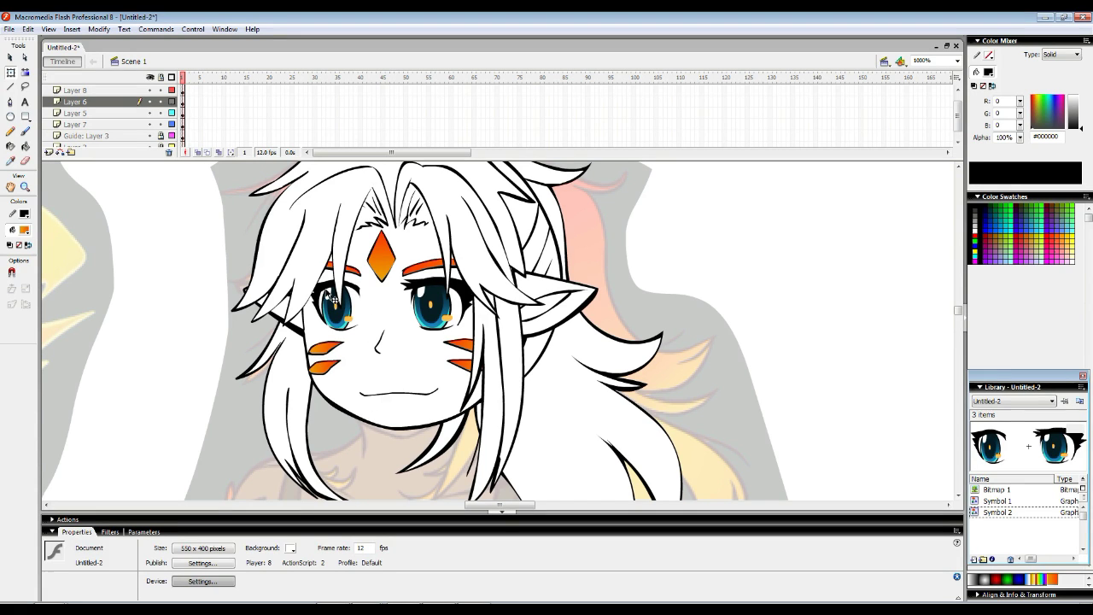
- Select the eyes, eyebrows, markings, nose and mouth on Layer 6 and convert them into one graphic symbol
{"action": "left_click", "coordinate": [150, 101]}
{"action": "left_click", "coordinate": [182, 102]}
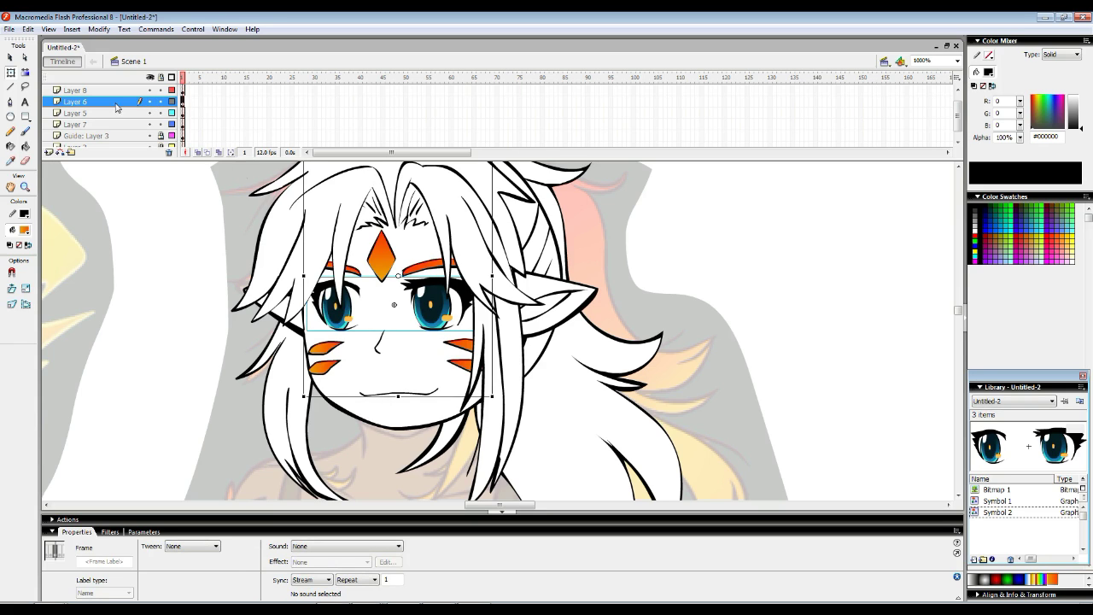
{"action": "left_click", "coordinate": [11, 58]}
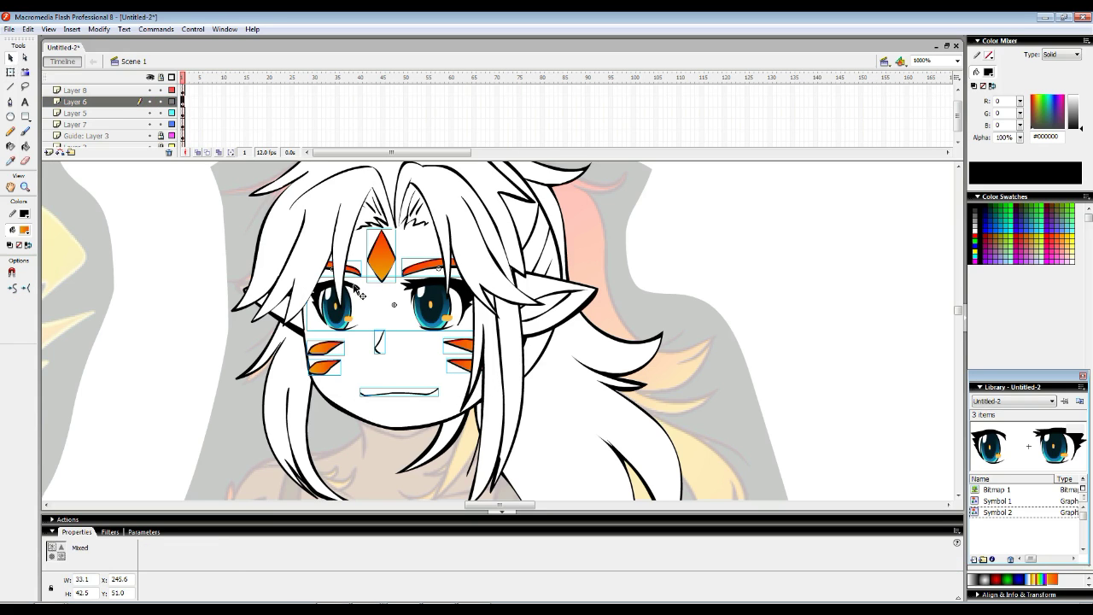
{"action": "mouse_move", "coordinate": [416, 259]}
{"action": "left_mouse_down"}
{"action": "mouse_move", "coordinate": [435, 311]}
{"action": "mouse_move", "coordinate": [398, 269]}
{"action": "left_mouse_up"}
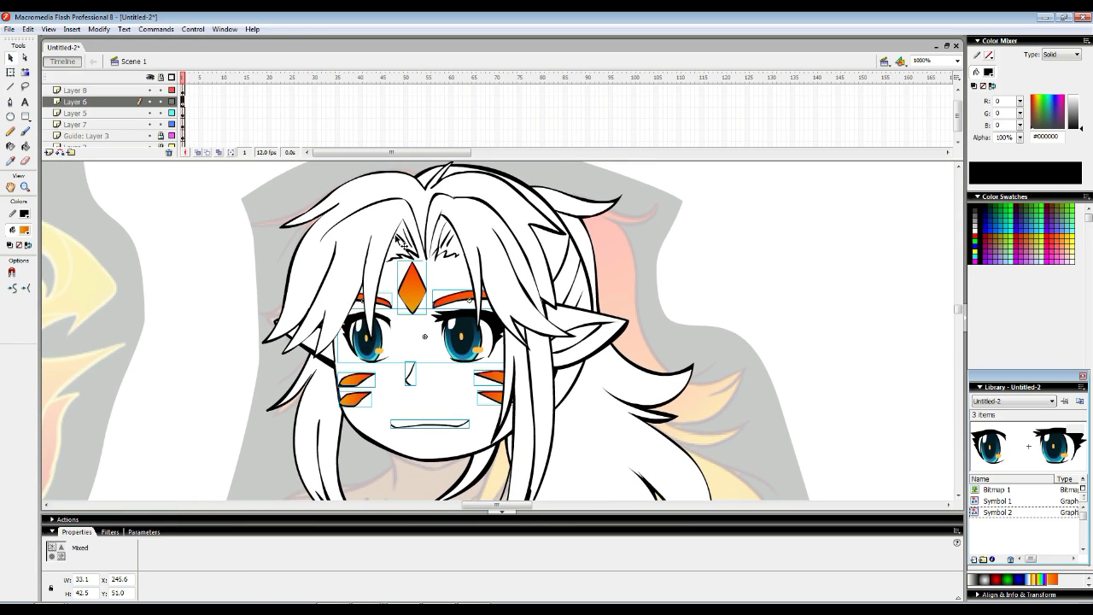
{"action": "left_click", "coordinate": [99, 29]}
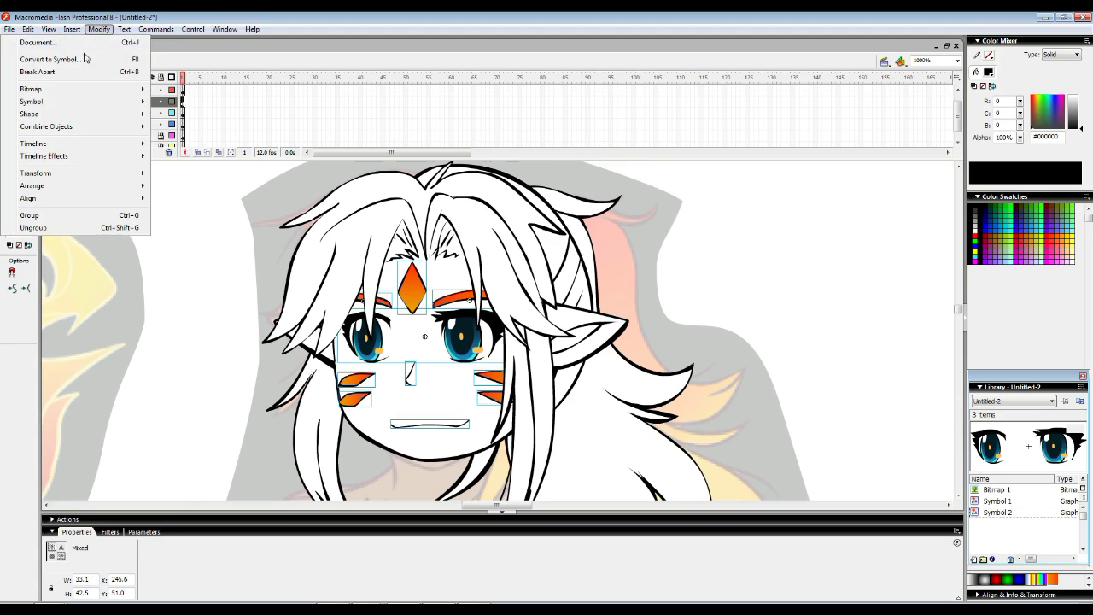
{"action": "left_click", "coordinate": [109, 53]}
{"action": "left_click", "coordinate": [638, 210]}
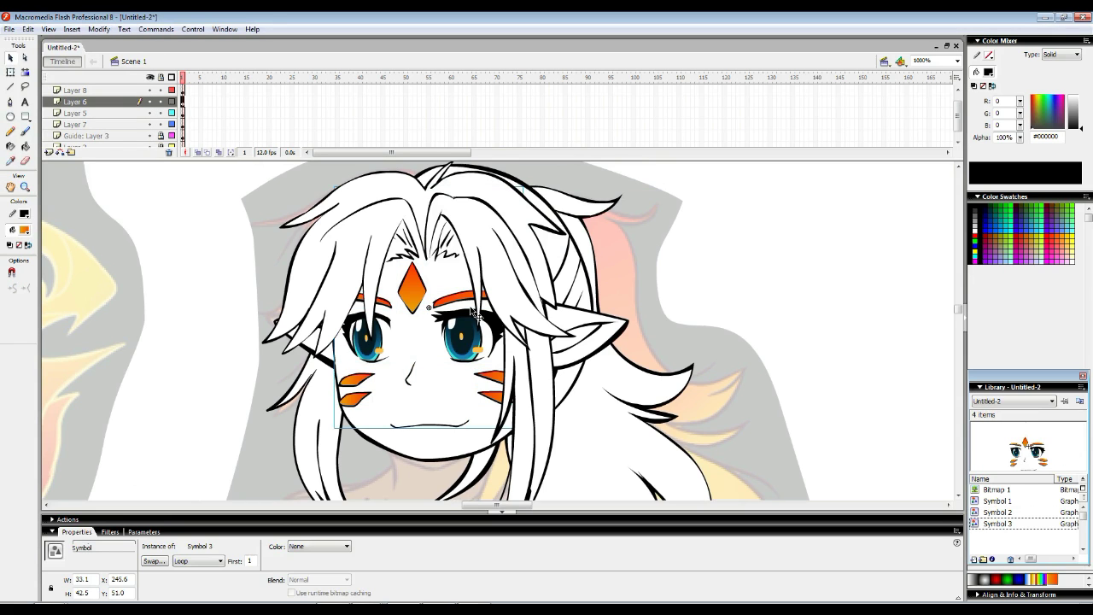
- Inside the facial features symbol, delete the stray element above the forehead diamond and return to Scene 1
{"action": "double_click", "coordinate": [459, 334]}
{"action": "left_click", "coordinate": [474, 262]}
{"action": "left_click", "coordinate": [486, 296]}
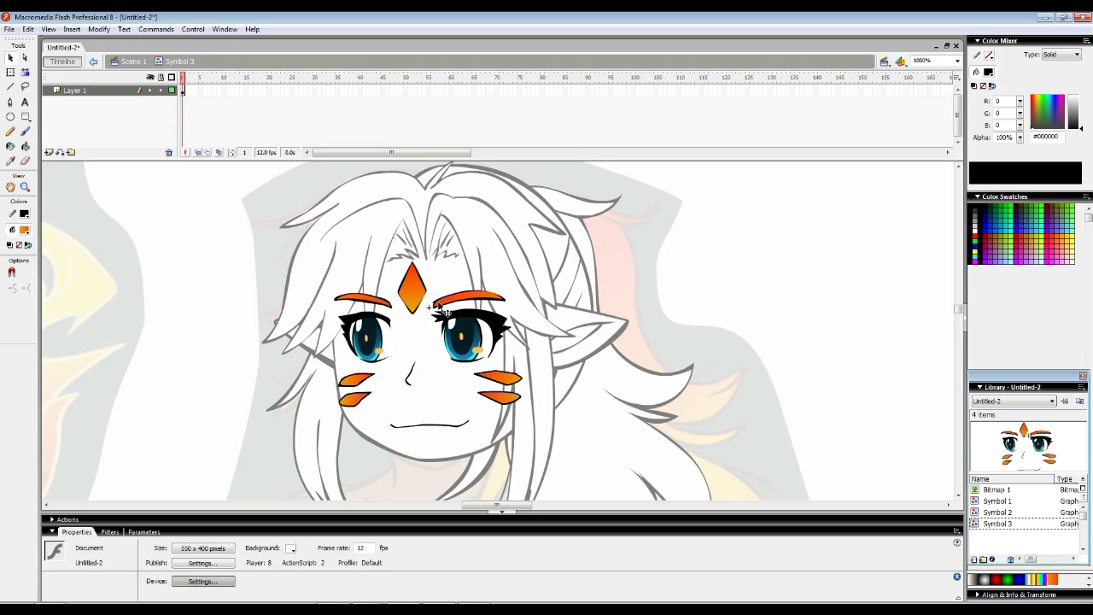
{"action": "double_click", "coordinate": [608, 263]}
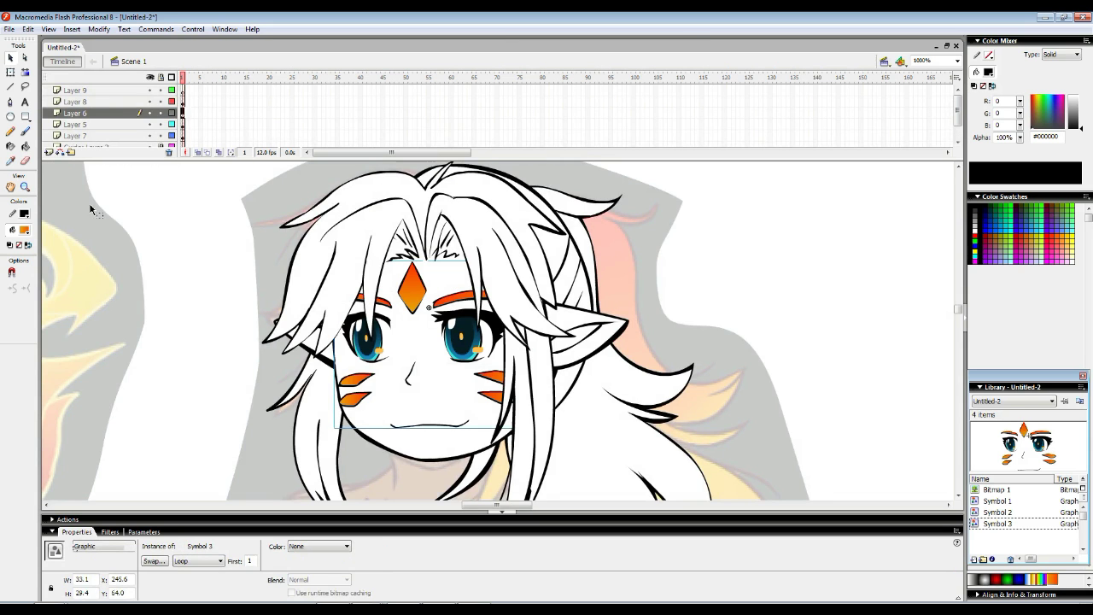
{"action": "left_click", "coordinate": [470, 303]}
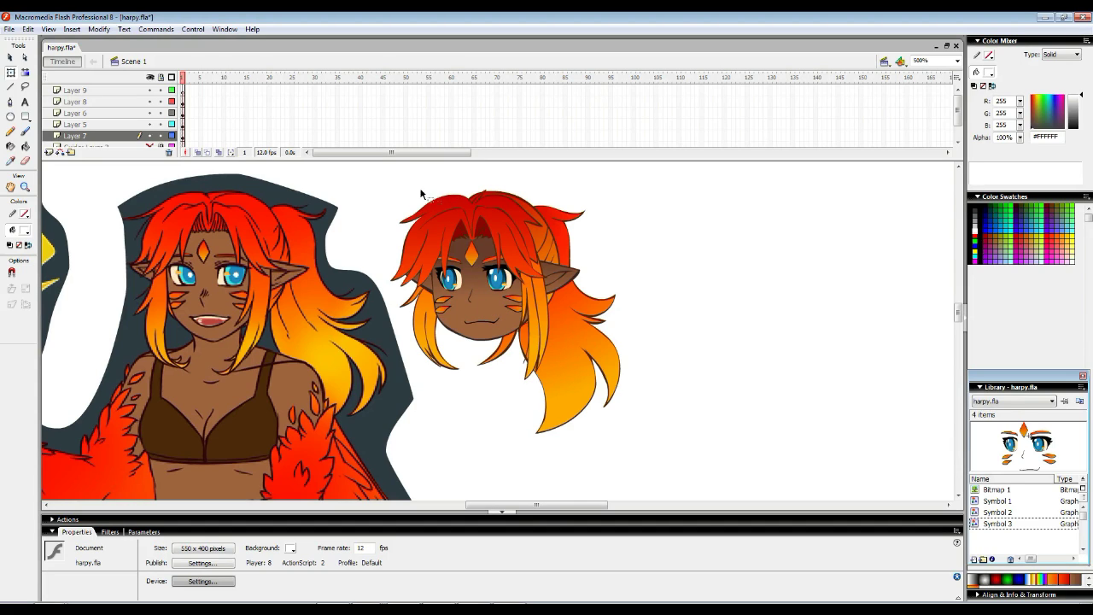
- Cut all parts of the coloured head in harpy.fla and paste them in place on Layer 6
{"action": "left_click_drag", "start_coordinate": [414, 184], "coordinate": [609, 380]}
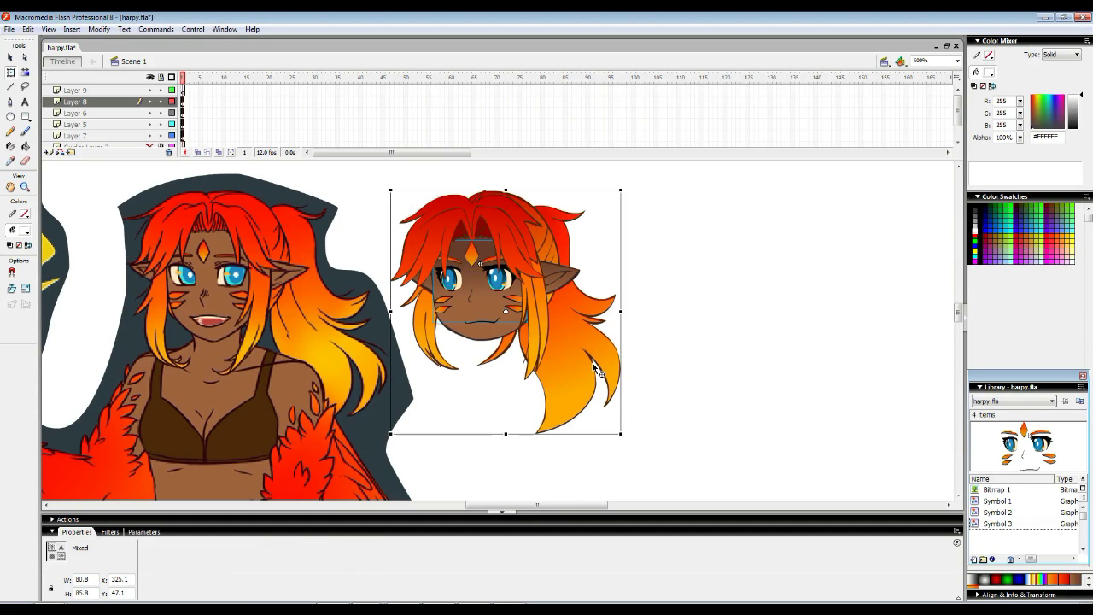
{"action": "left_click_drag", "start_coordinate": [625, 196], "coordinate": [386, 439]}
{"action": "right_click", "coordinate": [493, 267]}
{"action": "left_click", "coordinate": [516, 271]}
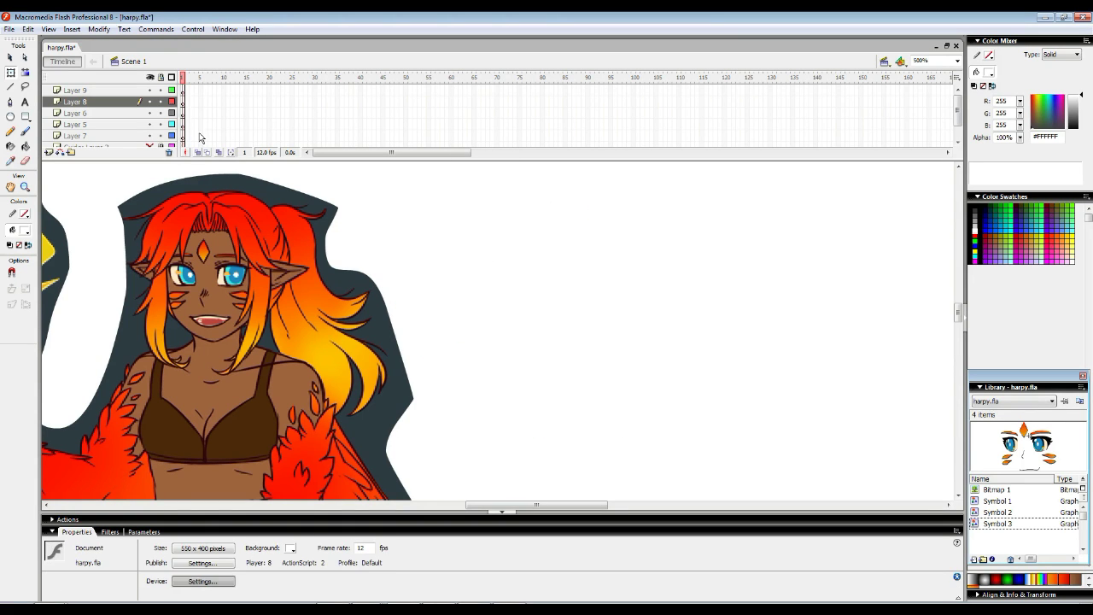
{"action": "left_click", "coordinate": [186, 114]}
{"action": "right_click", "coordinate": [538, 224]}
{"action": "left_click", "coordinate": [563, 268]}
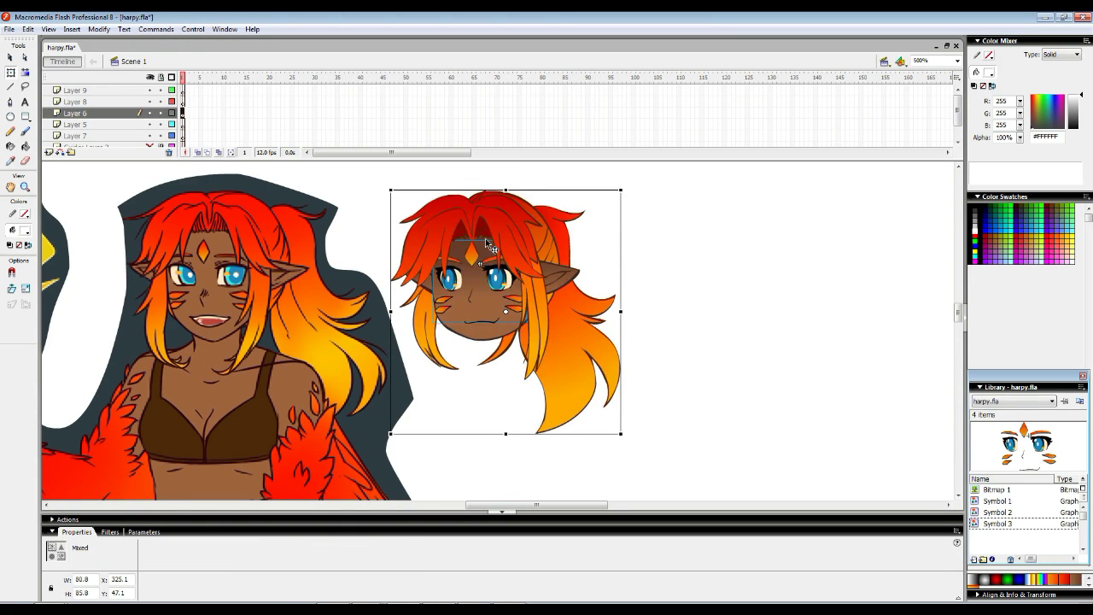
- Shift the pasted head slightly away from the reference and convert all its parts into one graphic symbol
{"action": "left_click", "coordinate": [12, 57]}
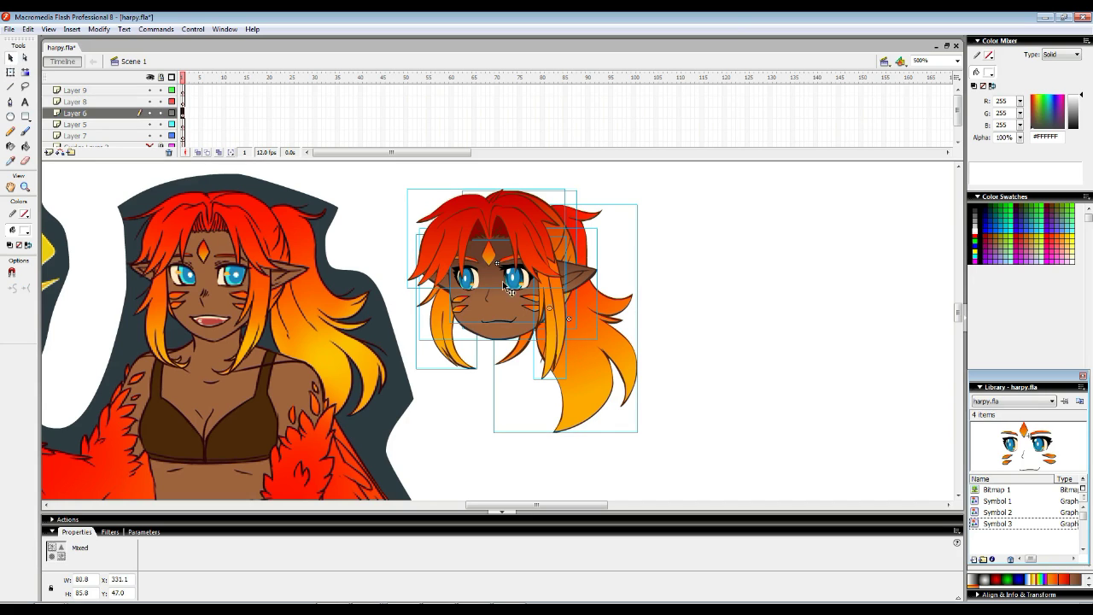
{"action": "left_click", "coordinate": [99, 29]}
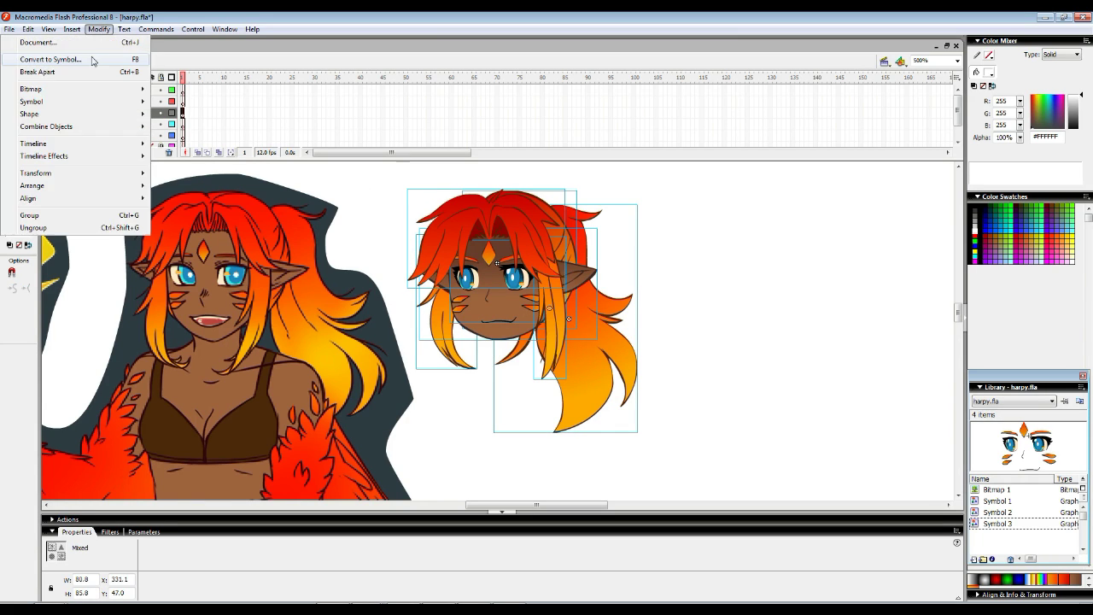
{"action": "left_click", "coordinate": [96, 57]}
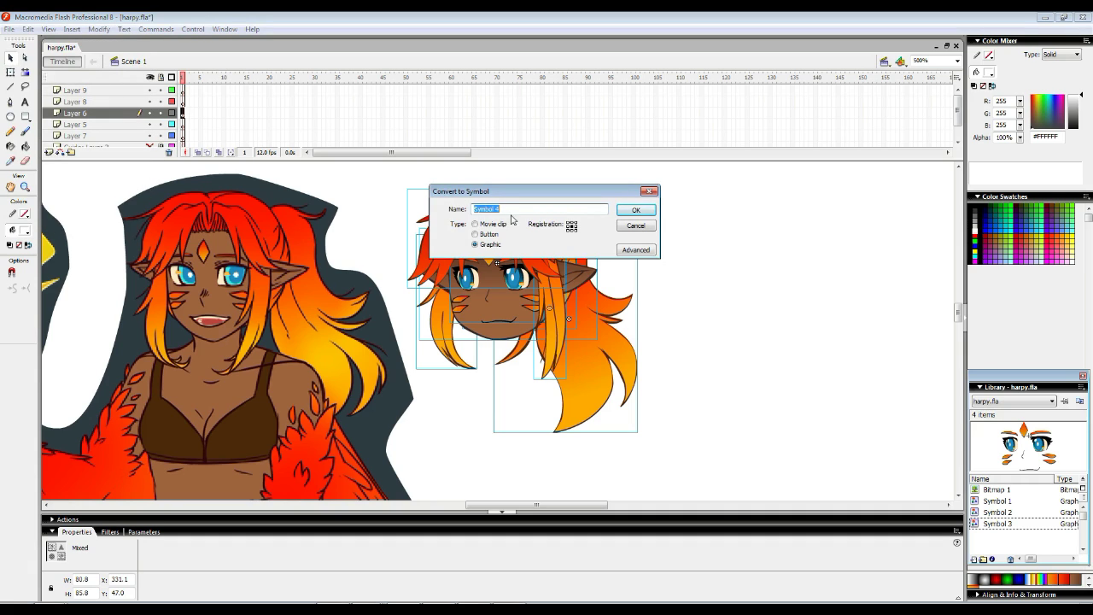
{"action": "left_click", "coordinate": [637, 211]}
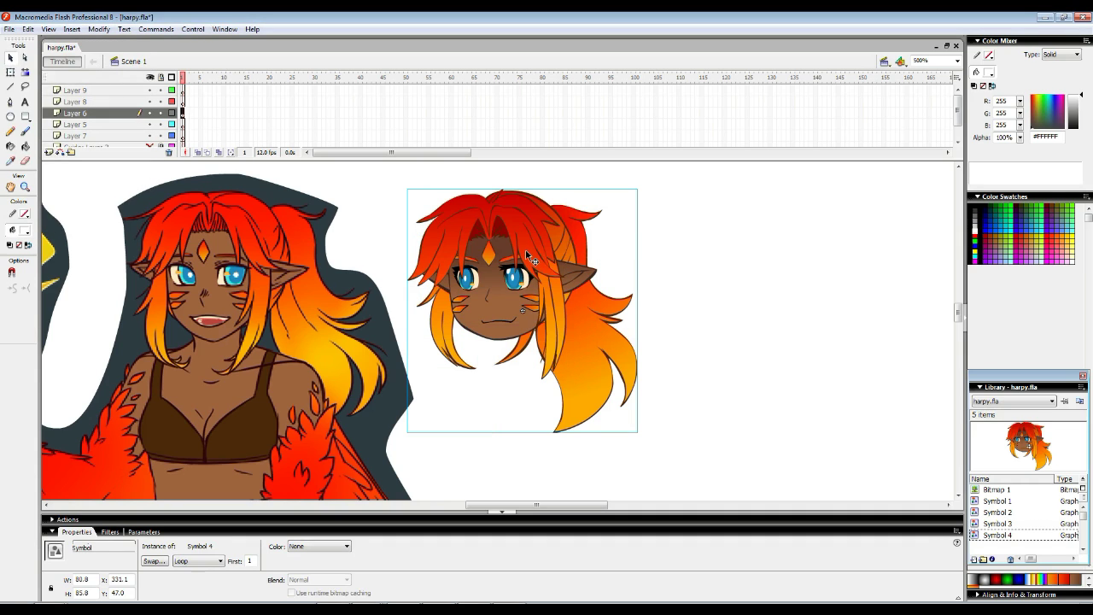
- Open the head symbol for editing and distribute its parts to separate layers
{"action": "double_click", "coordinate": [528, 258]}
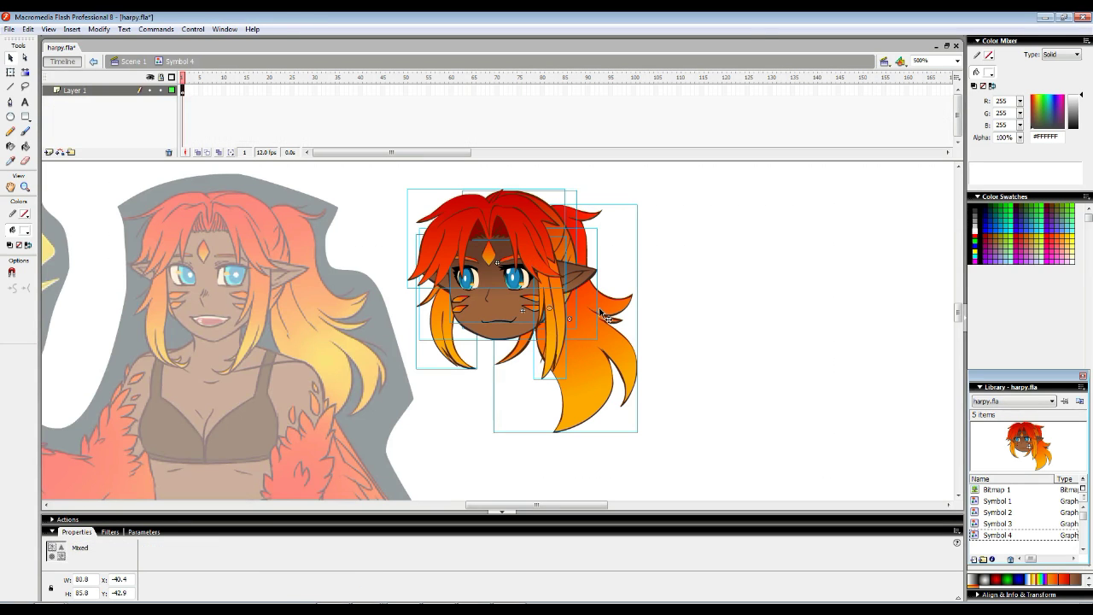
{"action": "right_click", "coordinate": [513, 246]}
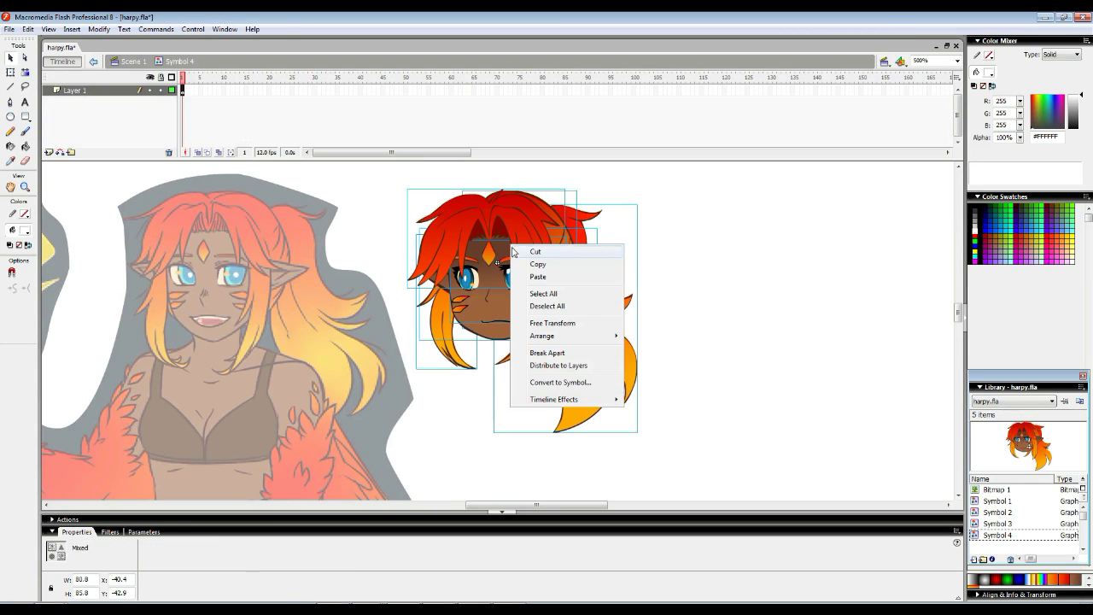
{"action": "left_click", "coordinate": [568, 365]}
{"action": "left_click_drag", "start_coordinate": [202, 99], "coordinate": [245, 210]}
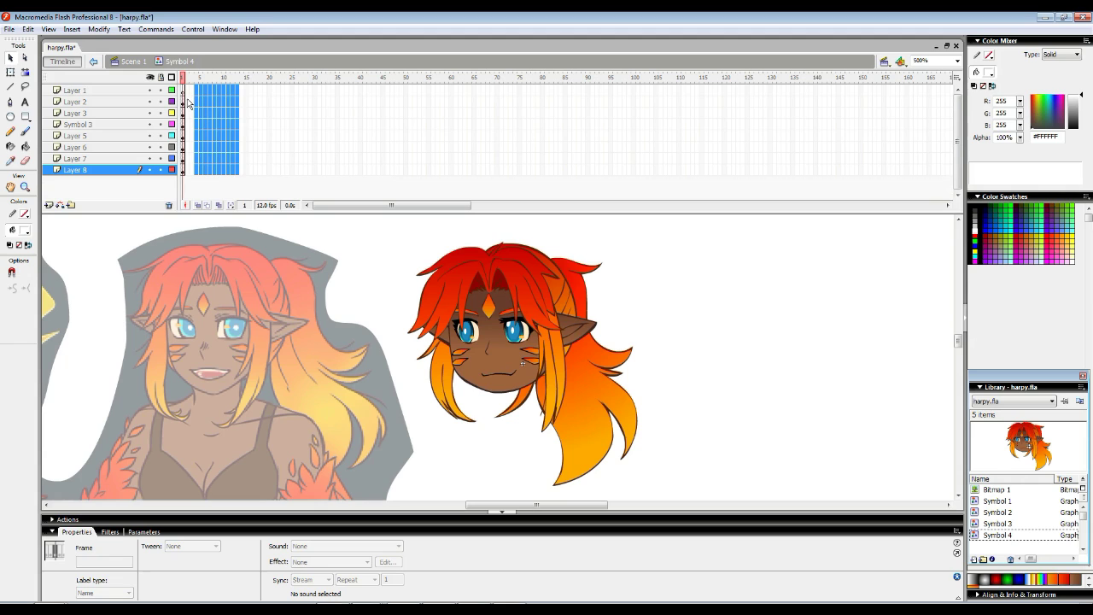
- Convert the front bangs on Layer 2 into a graphic symbol and hide that layer
{"action": "left_click", "coordinate": [466, 286]}
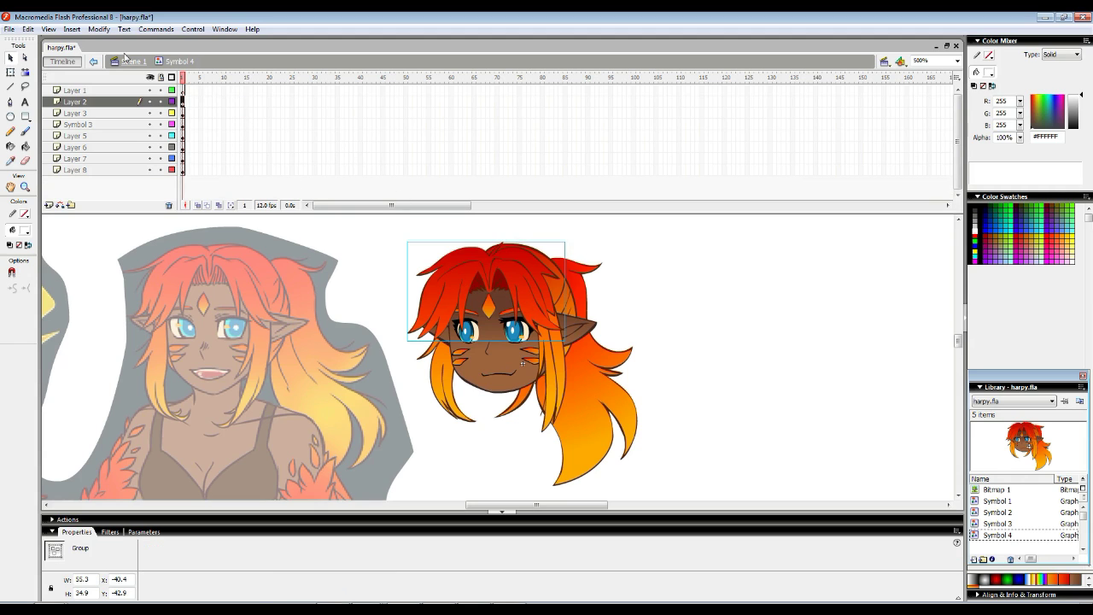
{"action": "left_click", "coordinate": [99, 29]}
{"action": "left_click", "coordinate": [85, 62]}
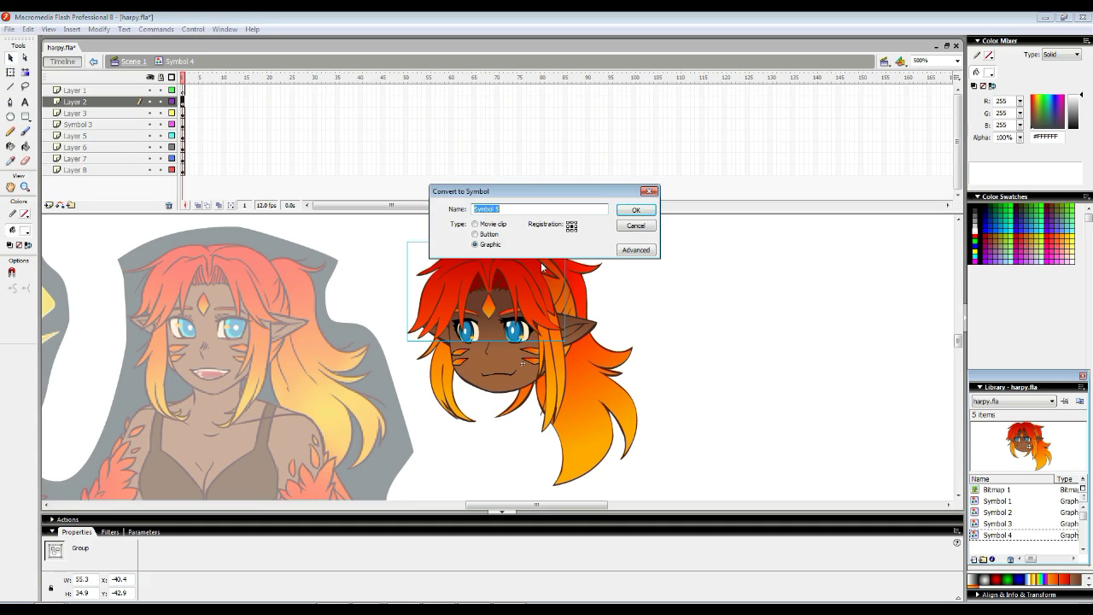
{"action": "left_click", "coordinate": [635, 211]}
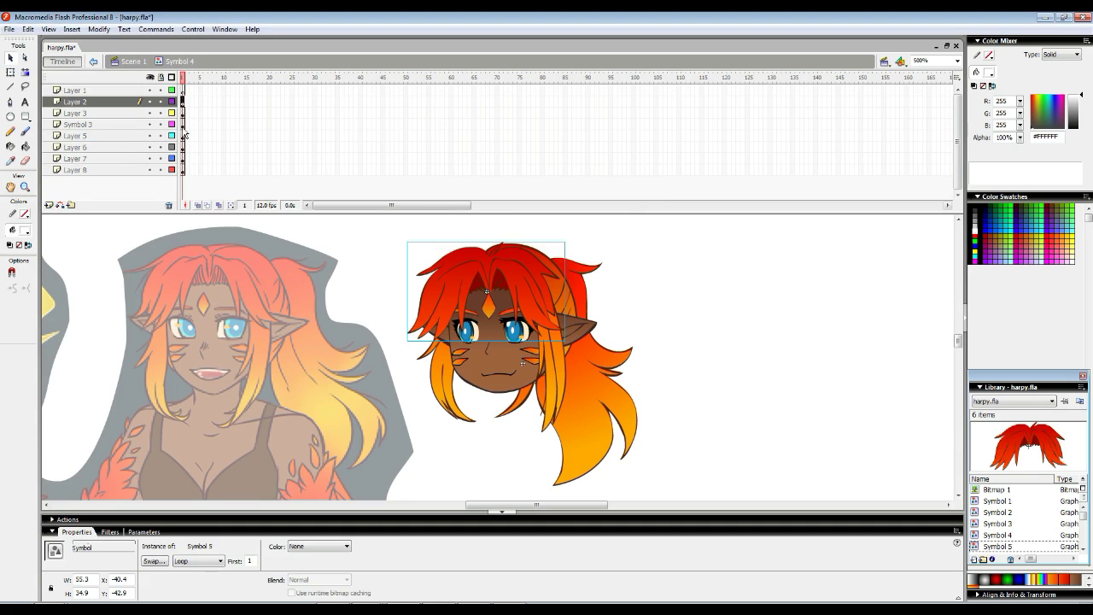
{"action": "left_click", "coordinate": [150, 102]}
- Convert the side hair lock on Layer 3 into a graphic symbol and hide that layer
{"action": "left_click", "coordinate": [75, 113]}
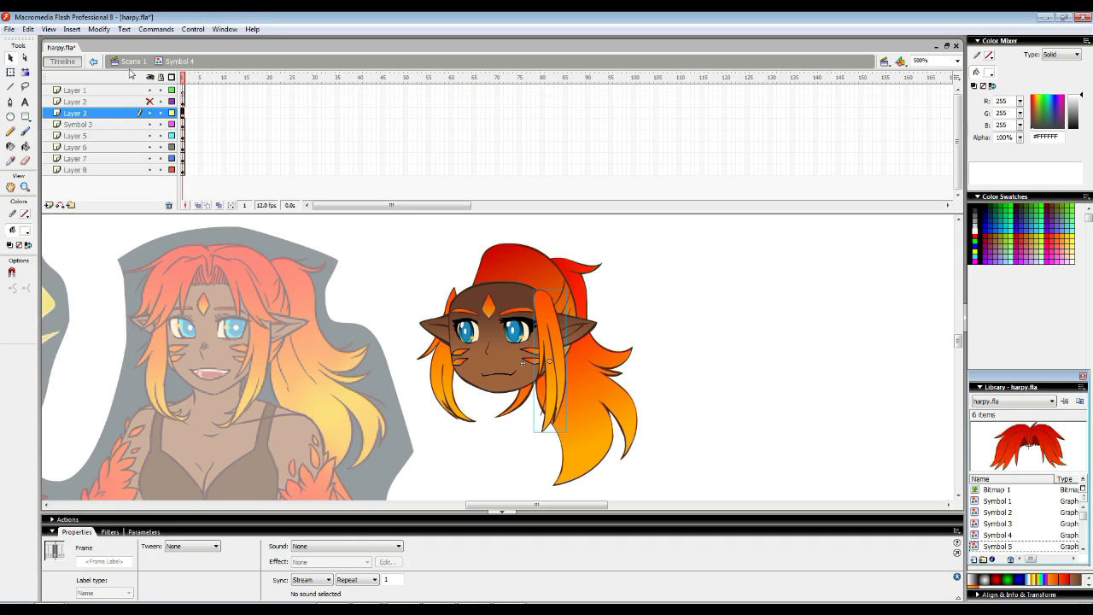
{"action": "left_click", "coordinate": [99, 29]}
{"action": "left_click", "coordinate": [86, 60]}
{"action": "key", "text": "Return"}
{"action": "left_click", "coordinate": [150, 112]}
- Hide the Symbol 3 layer, convert the face and ears on Layer 5 into a graphic symbol, and hide Layer 5
{"action": "left_click", "coordinate": [149, 124]}
{"action": "left_click", "coordinate": [181, 135]}
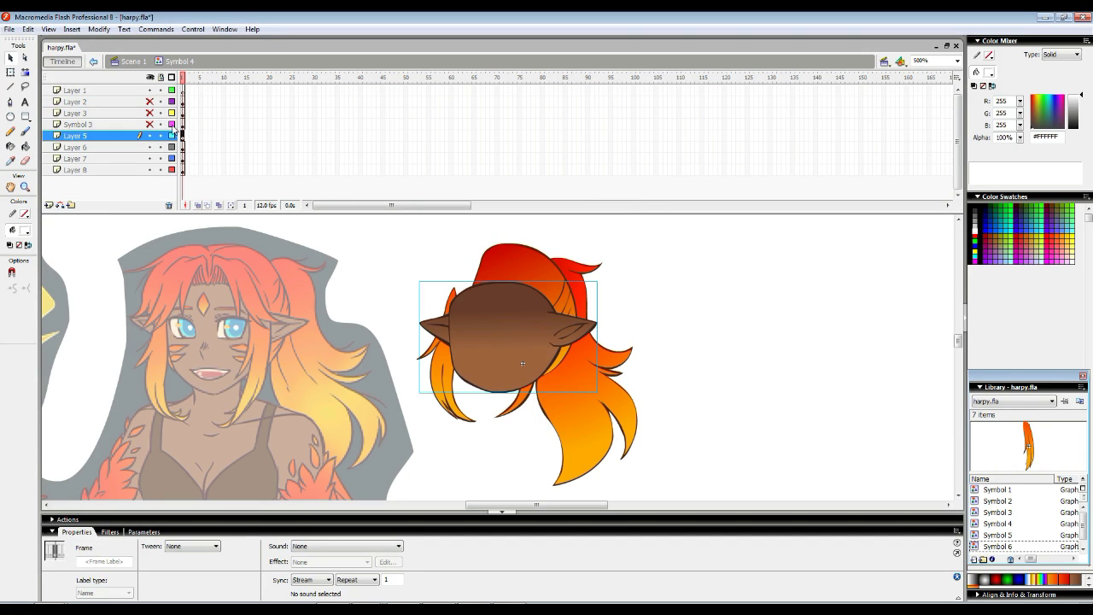
{"action": "left_click", "coordinate": [99, 29]}
{"action": "left_click", "coordinate": [85, 60]}
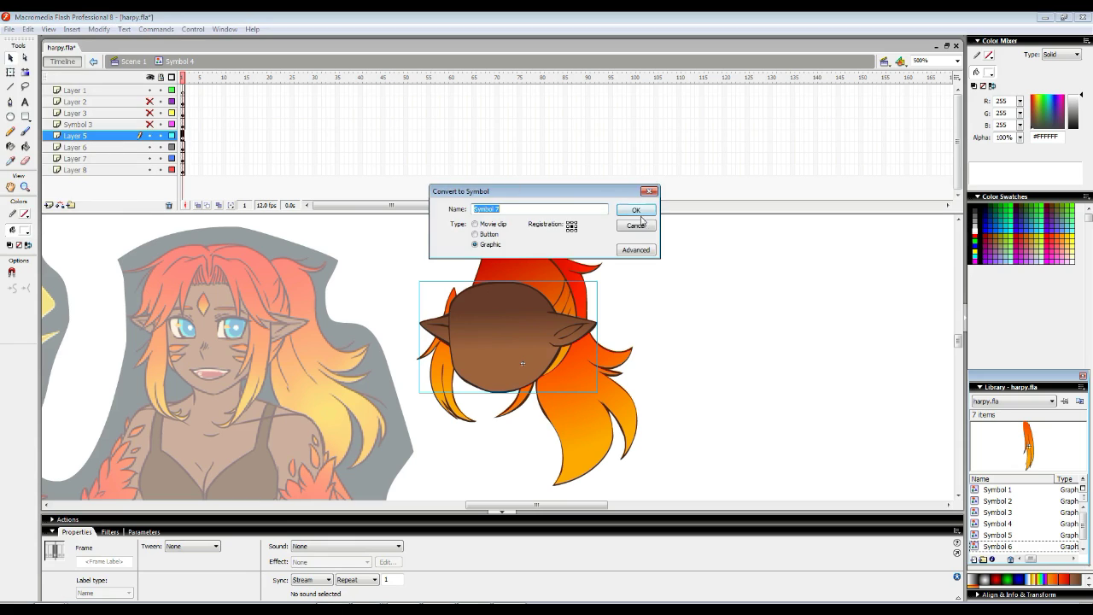
{"action": "key", "text": "Return"}
{"action": "left_click", "coordinate": [149, 135]}
- Convert the rounded back-of-head hair on Layer 6 into a graphic symbol and hide that layer
{"action": "left_click", "coordinate": [126, 149]}
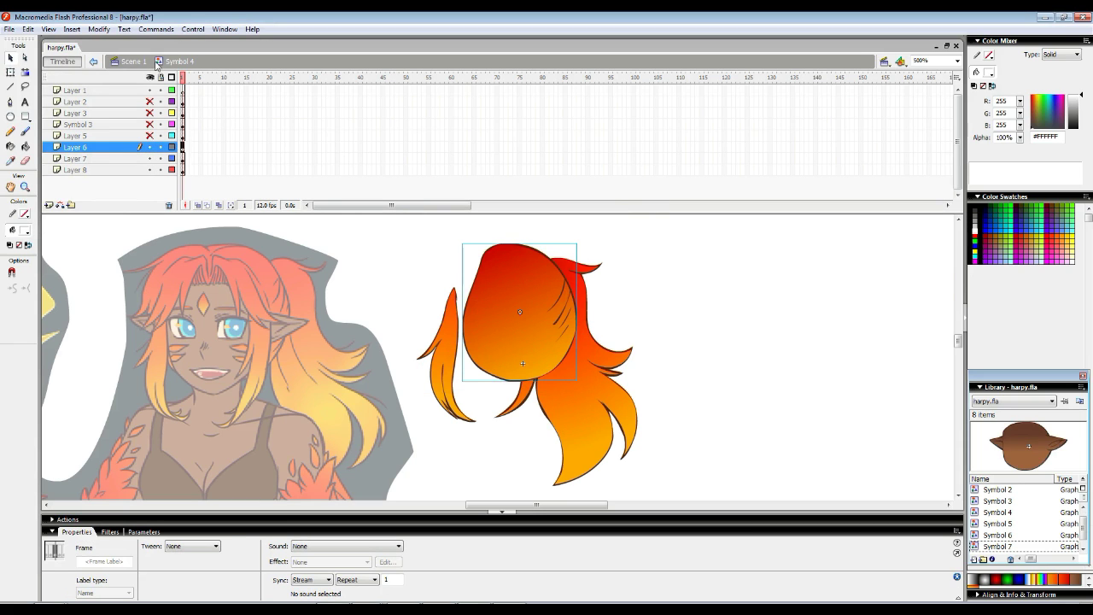
{"action": "left_click", "coordinate": [99, 29]}
{"action": "left_click", "coordinate": [52, 59]}
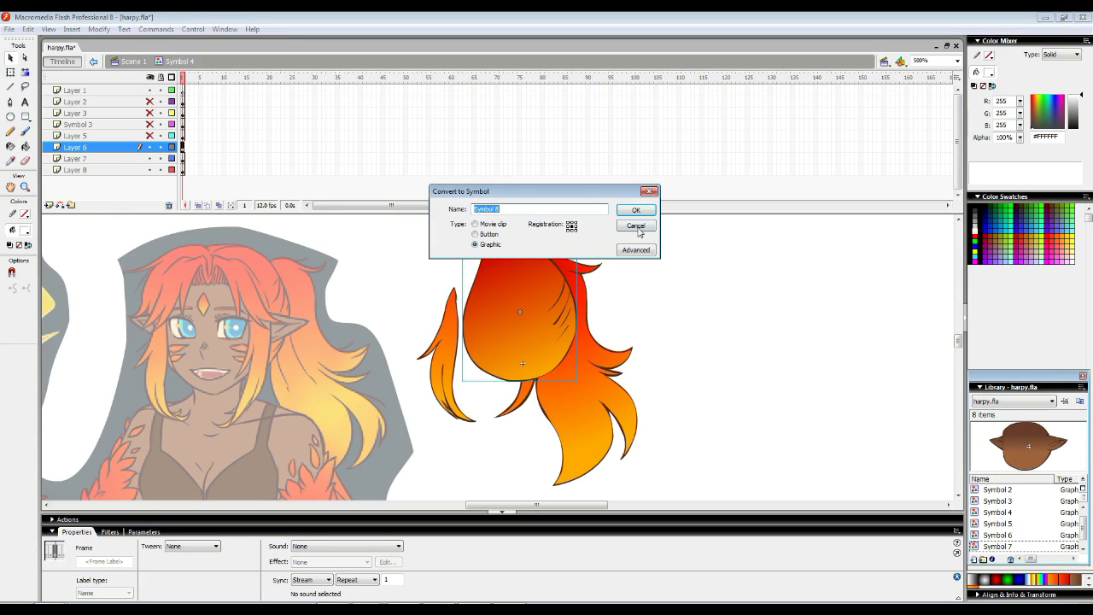
{"action": "left_click", "coordinate": [635, 214]}
{"action": "left_click", "coordinate": [150, 148]}
- Convert the ponytail on Layer 7 into a graphic symbol and hide that layer
{"action": "left_click", "coordinate": [125, 159]}
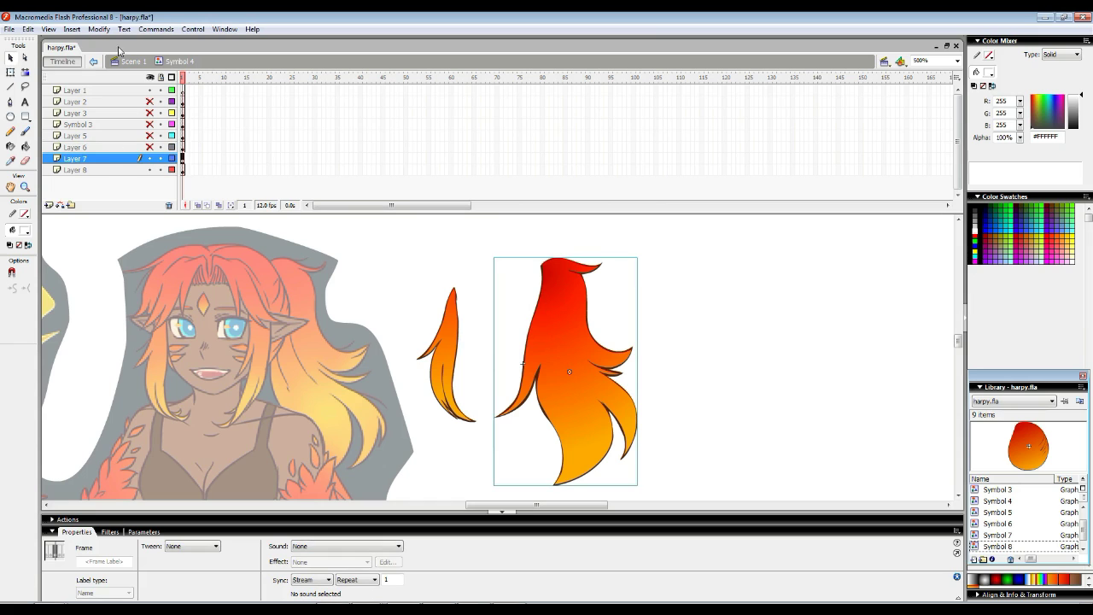
{"action": "left_click", "coordinate": [99, 29]}
{"action": "left_click", "coordinate": [51, 57]}
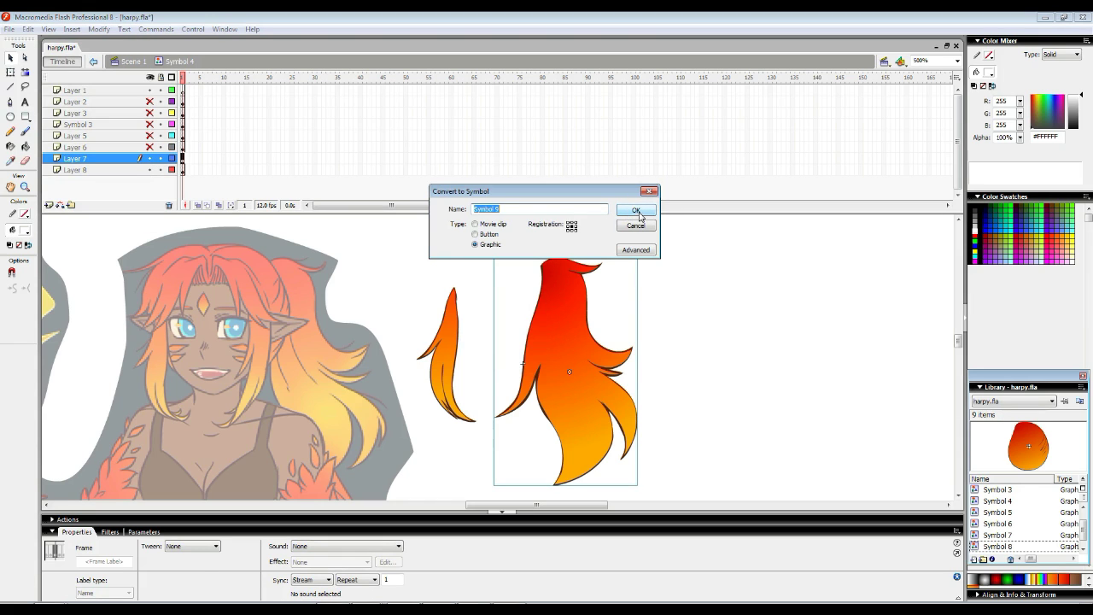
{"action": "left_click", "coordinate": [636, 211]}
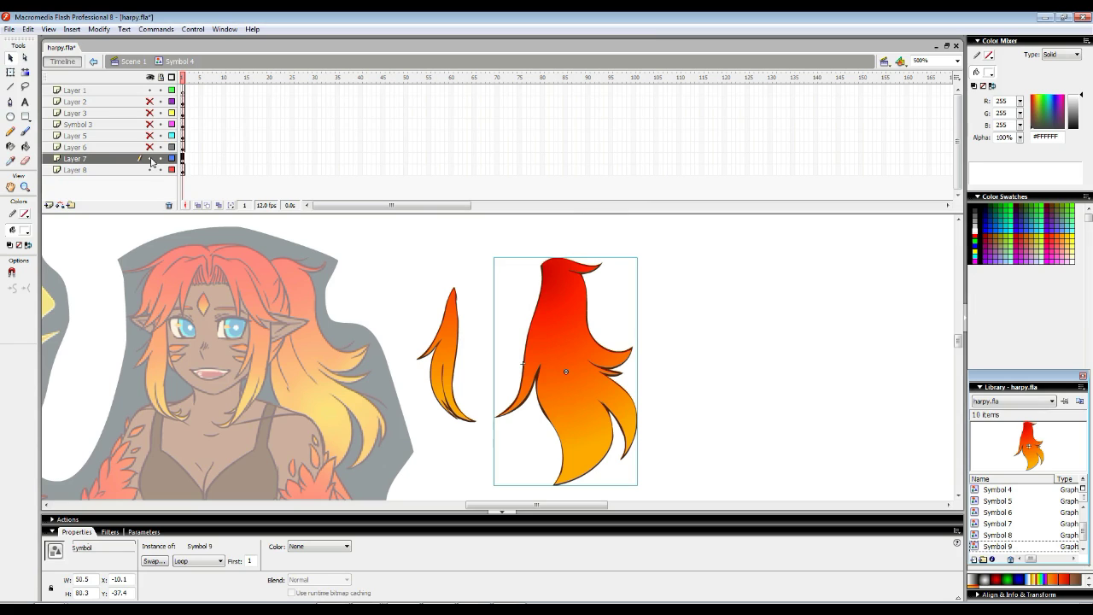
{"action": "left_click", "coordinate": [150, 158]}
- Convert the remaining hair lock on Layer 8 into a graphic symbol and make all layers visible again
{"action": "left_click", "coordinate": [107, 171]}
{"action": "left_click", "coordinate": [99, 29]}
{"action": "left_click", "coordinate": [52, 58]}
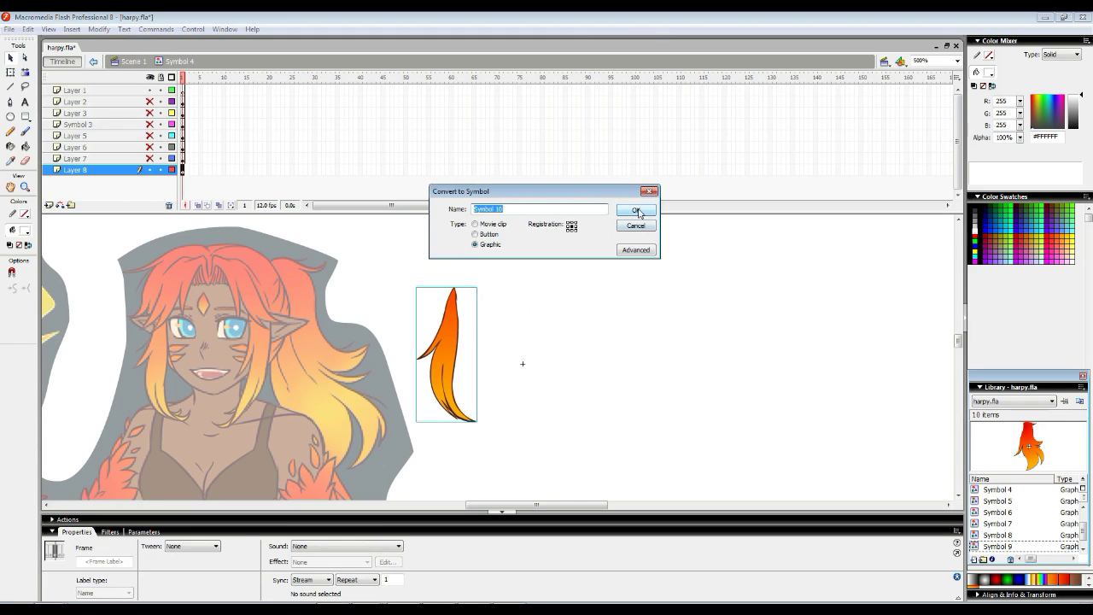
{"action": "left_click", "coordinate": [639, 210]}
{"action": "left_click", "coordinate": [151, 77]}
{"action": "left_click", "coordinate": [151, 77]}
- Merge all head parts onto Layer 1 by cutting them, deleting the other layers and pasting them in place
{"action": "left_click_drag", "start_coordinate": [374, 249], "coordinate": [543, 381]}
{"action": "right_click", "coordinate": [507, 321]}
{"action": "left_click", "coordinate": [533, 328]}
{"action": "left_click", "coordinate": [169, 205]}
{"action": "left_click", "coordinate": [169, 205]}
{"action": "left_click", "coordinate": [169, 205]}
{"action": "left_click", "coordinate": [170, 205]}
{"action": "left_click", "coordinate": [169, 205]}
{"action": "left_click", "coordinate": [169, 205]}
{"action": "right_click", "coordinate": [438, 268]}
{"action": "left_click", "coordinate": [465, 318]}
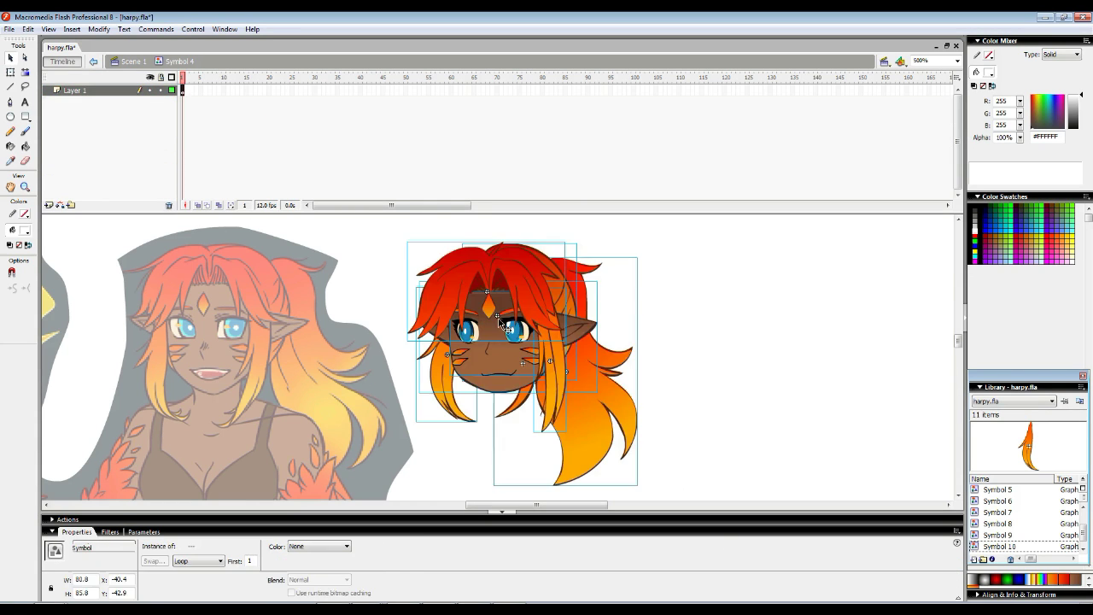
- Distribute all the selected head parts to separate layers inside the head symbol
{"action": "right_click", "coordinate": [513, 296]}
{"action": "left_click", "coordinate": [562, 419]}
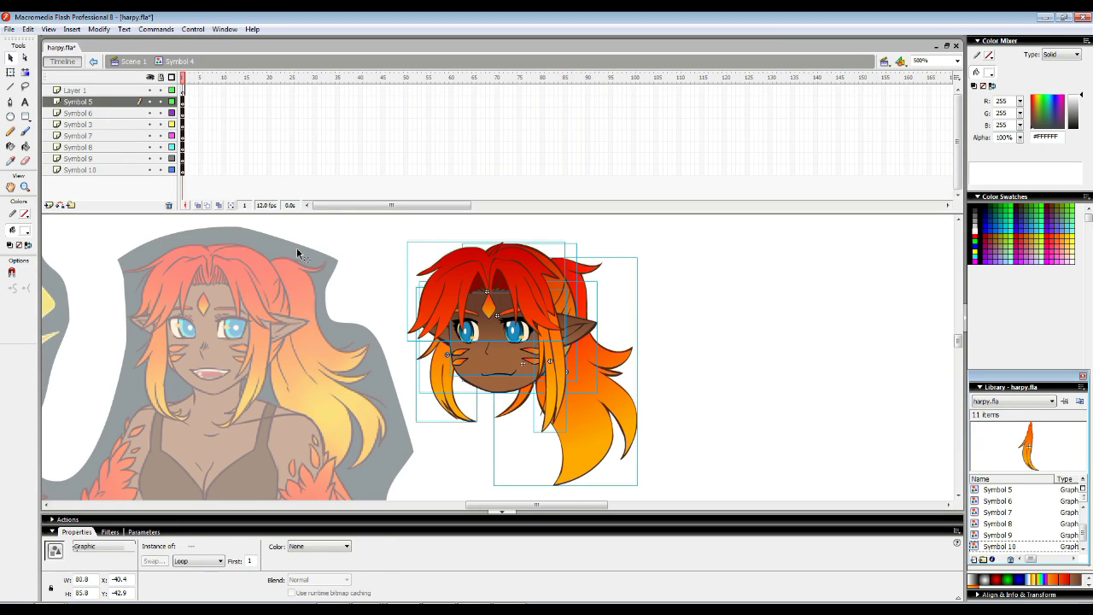
{"action": "left_click", "coordinate": [408, 292]}
{"action": "left_click", "coordinate": [449, 316]}
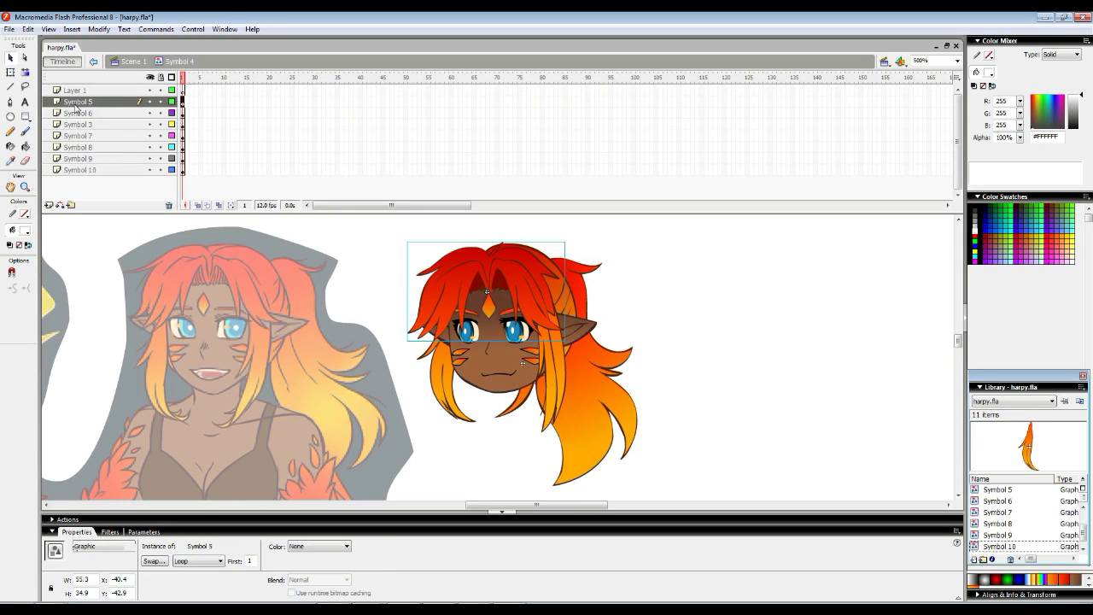
{"action": "left_click", "coordinate": [401, 295]}
- Select all the head parts and set their graphic playback to Single Frame
{"action": "mouse_move", "coordinate": [367, 242]}
{"action": "left_mouse_down"}
{"action": "mouse_move", "coordinate": [657, 482]}
{"action": "mouse_move", "coordinate": [350, 287]}
{"action": "left_mouse_up"}
{"action": "mouse_move", "coordinate": [378, 251]}
{"action": "left_mouse_down"}
{"action": "mouse_move", "coordinate": [475, 347]}
{"action": "mouse_move", "coordinate": [519, 359]}
{"action": "left_mouse_up"}
{"action": "left_click", "coordinate": [198, 561]}
{"action": "left_click", "coordinate": [198, 587]}
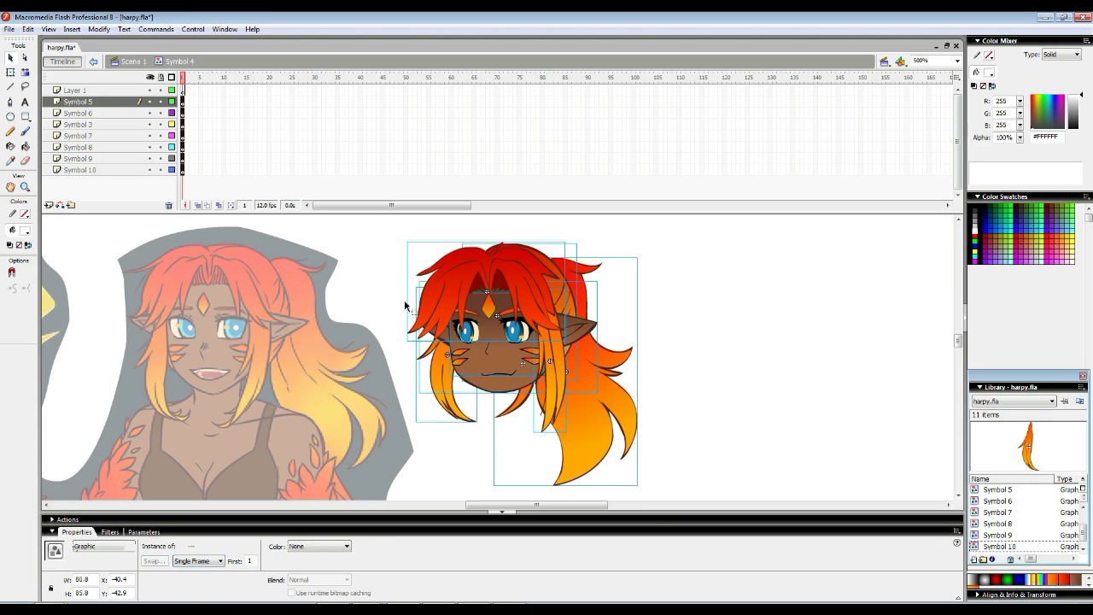
{"action": "left_click", "coordinate": [346, 297]}
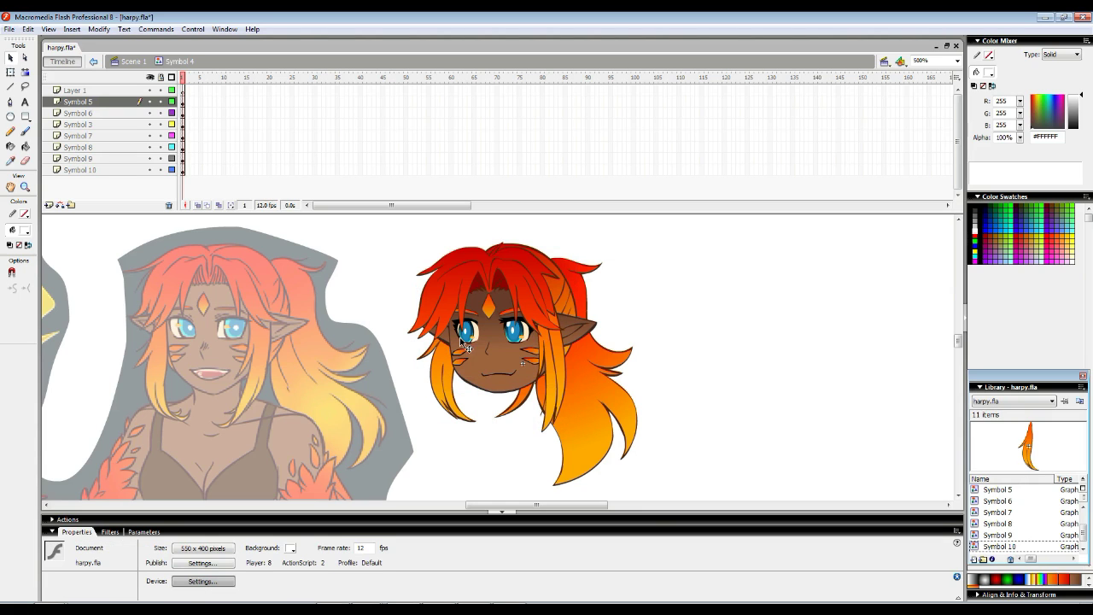
- Look inside the facial-features symbol, leave it and return to Scene 1
{"action": "double_click", "coordinate": [523, 342]}
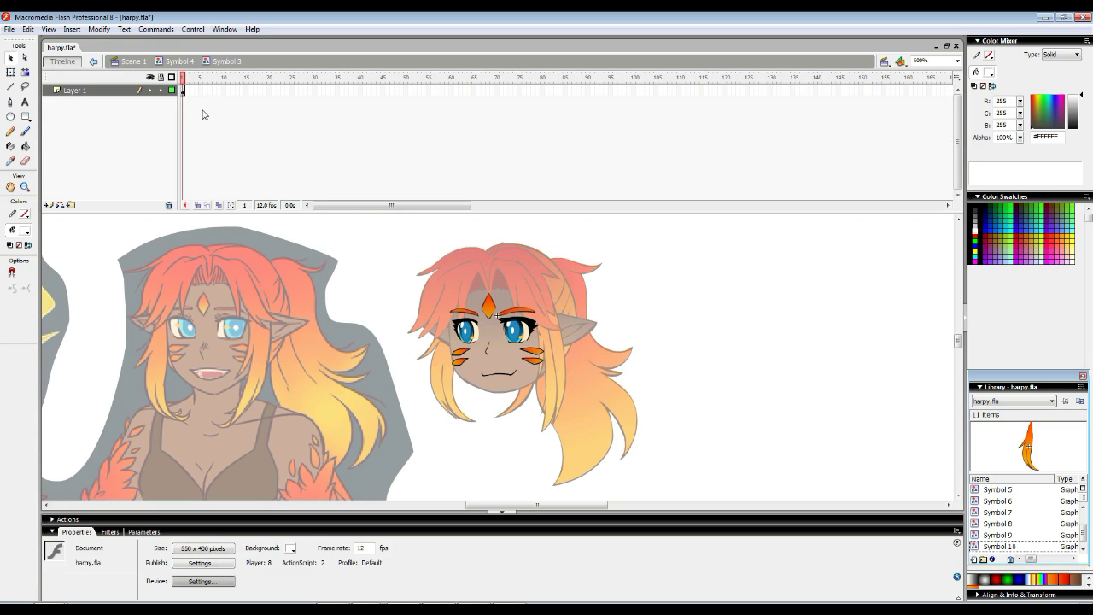
{"action": "double_click", "coordinate": [355, 321]}
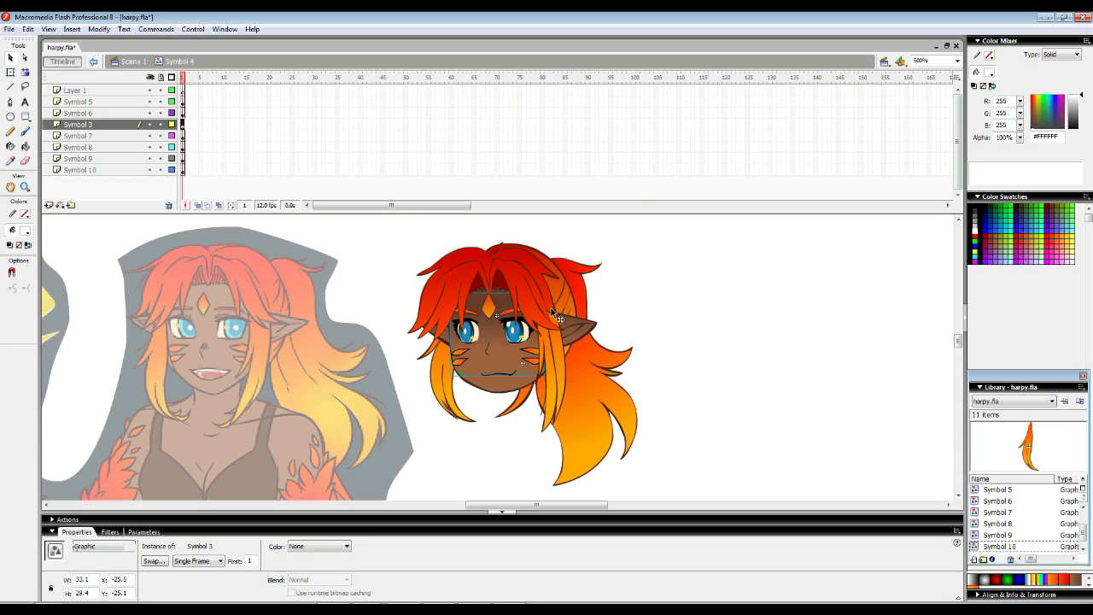
{"action": "left_click", "coordinate": [621, 299]}
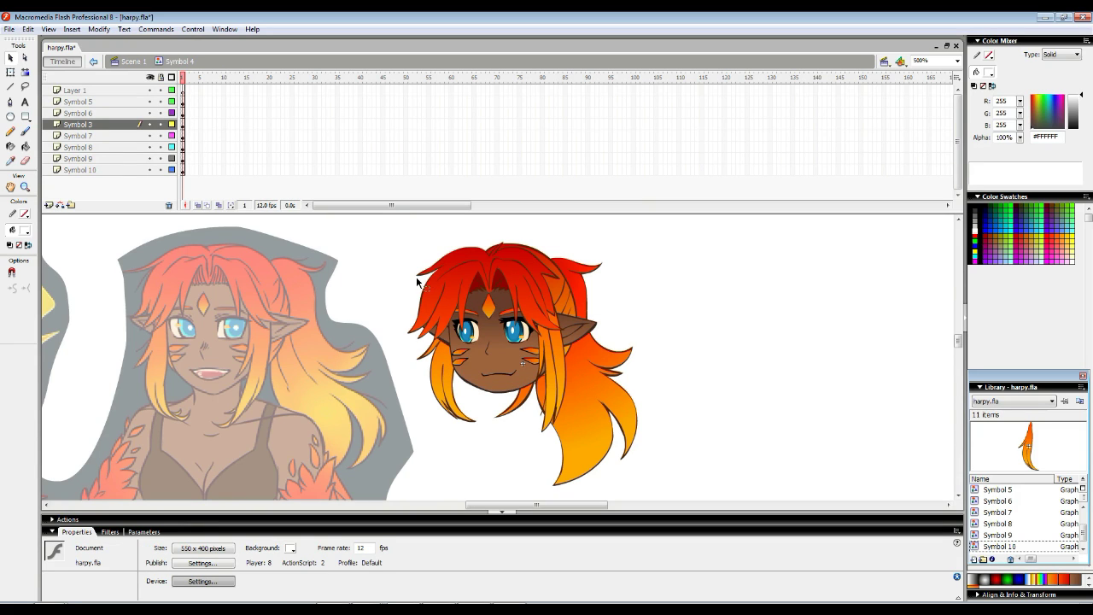
{"action": "double_click", "coordinate": [377, 257]}
{"action": "left_click_drag", "start_coordinate": [438, 383], "coordinate": [507, 303]}
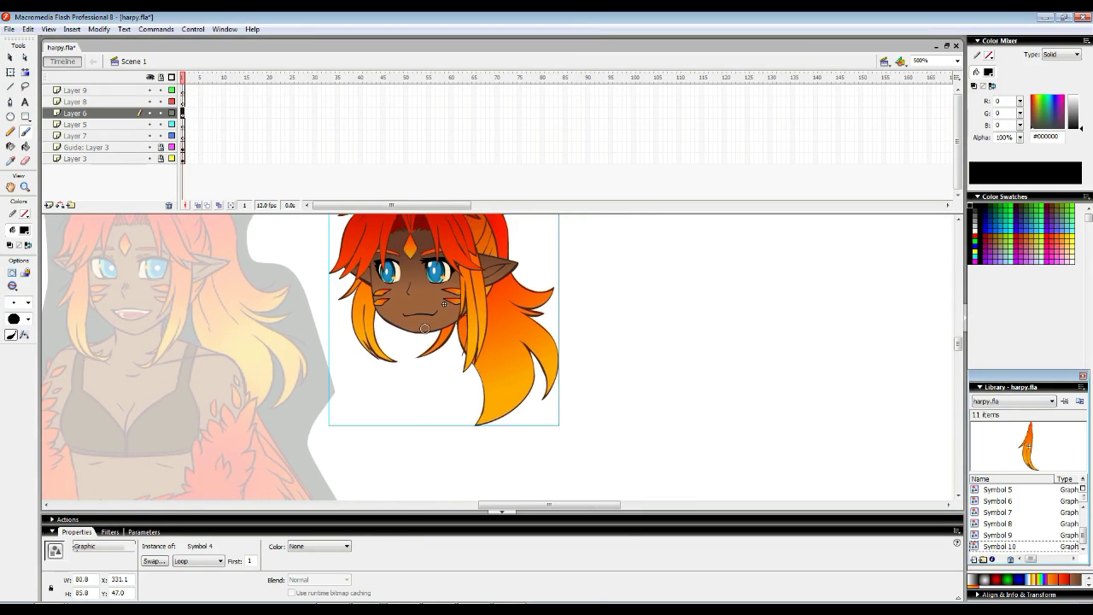
{"action": "right_click", "coordinate": [561, 337]}
{"action": "left_click", "coordinate": [597, 420]}
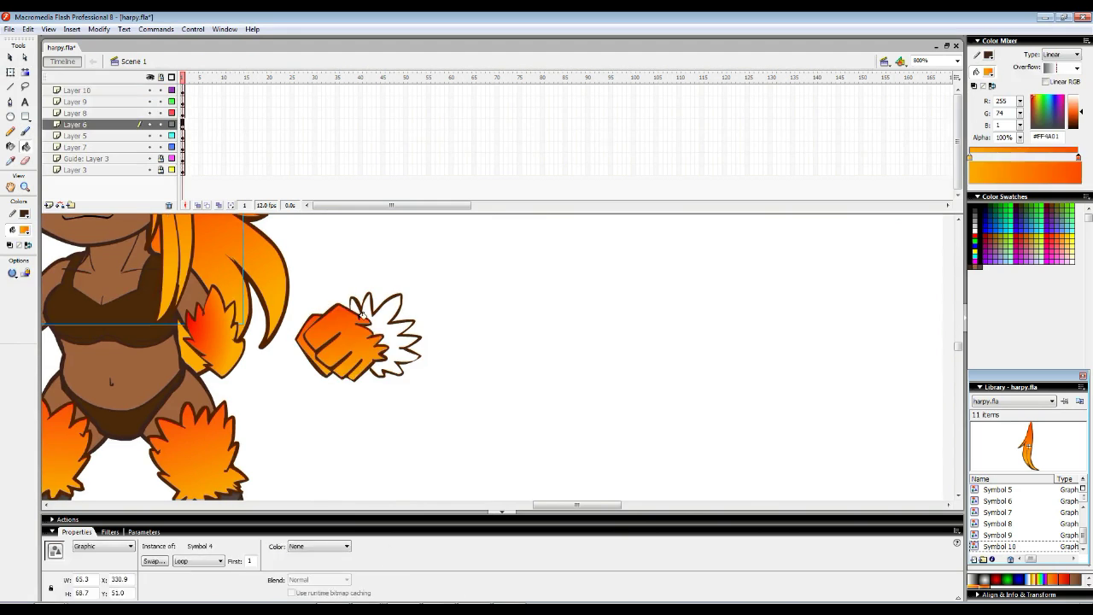
- Fill the fist's feathered cuff with the orange gradient, then brush the outlines of the wing feathers beside it and group them
{"action": "left_click", "coordinate": [375, 323]}
{"action": "key", "text": "b"}
{"action": "left_click_drag", "start_coordinate": [269, 291], "coordinate": [363, 391]}
{"action": "mouse_move", "coordinate": [342, 317]}
{"action": "left_mouse_down"}
{"action": "mouse_move", "coordinate": [427, 416]}
{"action": "mouse_move", "coordinate": [467, 401]}
{"action": "left_mouse_up"}
{"action": "left_click_drag", "start_coordinate": [363, 305], "coordinate": [502, 374]}
{"action": "left_click_drag", "start_coordinate": [259, 290], "coordinate": [310, 393]}
{"action": "left_click_drag", "start_coordinate": [321, 288], "coordinate": [445, 303]}
{"action": "key", "text": "ctrl+g"}
{"action": "double_click", "coordinate": [363, 391]}
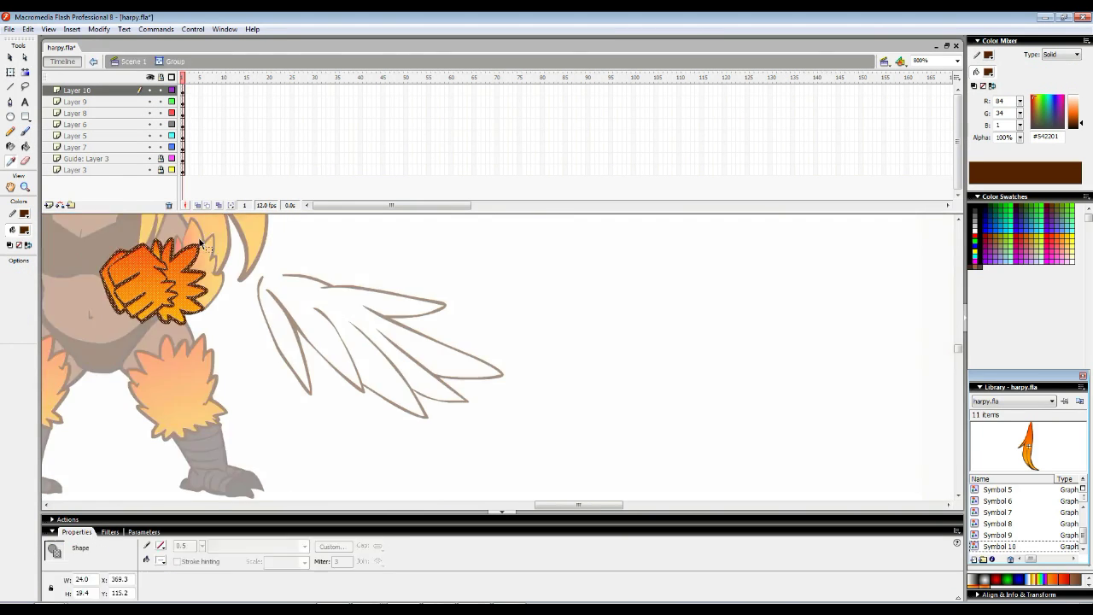
- Adjust the feathered fist and wing artwork and move it onto Layer 5 by cutting and pasting it
{"action": "left_click", "coordinate": [341, 317]}
{"action": "key", "text": "q"}
{"action": "left_click_drag", "start_coordinate": [341, 317], "coordinate": [330, 321]}
{"action": "key", "text": "ctrl+x"}
{"action": "left_click", "coordinate": [75, 136]}
{"action": "right_click", "coordinate": [391, 280]}
{"action": "left_click", "coordinate": [442, 328]}
{"action": "key", "text": "ctrl+minus"}
{"action": "key", "text": "ctrl+minus"}
- Paste a copy of the wing, mirror it for the opposite arm and return to Scene 1
{"action": "key", "text": "ctrl+v"}
{"action": "left_click", "coordinate": [99, 29]}
{"action": "left_click", "coordinate": [198, 295]}
{"action": "double_click", "coordinate": [286, 333]}
{"action": "left_click", "coordinate": [285, 294]}
{"action": "left_click", "coordinate": [133, 61]}
{"action": "key", "text": "ctrl+minus"}
{"action": "key", "text": "ctrl+minus"}
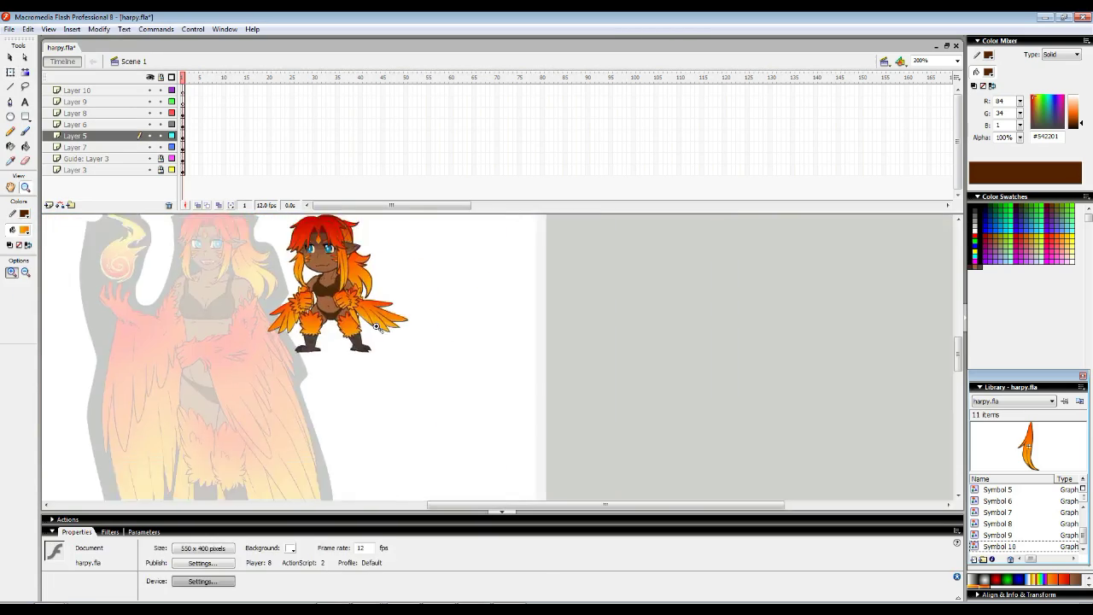
- Brush dark brown outlines for the tail feathers behind the harpy's legs
{"action": "key", "text": "ctrl+equal"}
{"action": "key", "text": "ctrl+equal"}
{"action": "key", "text": "b"}
{"action": "left_click", "coordinate": [24, 230]}
{"action": "left_click_drag", "start_coordinate": [373, 295], "coordinate": [483, 419]}
{"action": "left_click_drag", "start_coordinate": [367, 337], "coordinate": [483, 419]}
{"action": "left_click_drag", "start_coordinate": [367, 286], "coordinate": [301, 318]}
- Fill the tail feathers with the orange gradient, adjust the gradient and the tail's fit, and save the file
{"action": "key", "text": "k"}
{"action": "left_click", "coordinate": [346, 354]}
{"action": "key", "text": "f"}
{"action": "left_click", "coordinate": [393, 379]}
{"action": "key", "text": "q"}
{"action": "double_click", "coordinate": [211, 297]}
{"action": "left_click", "coordinate": [211, 297]}
{"action": "left_click", "coordinate": [134, 61]}
{"action": "key", "text": "ctrl+minus"}
{"action": "key", "text": "ctrl+minus"}
{"action": "key", "text": "z"}
{"action": "key", "text": "ctrl+s"}
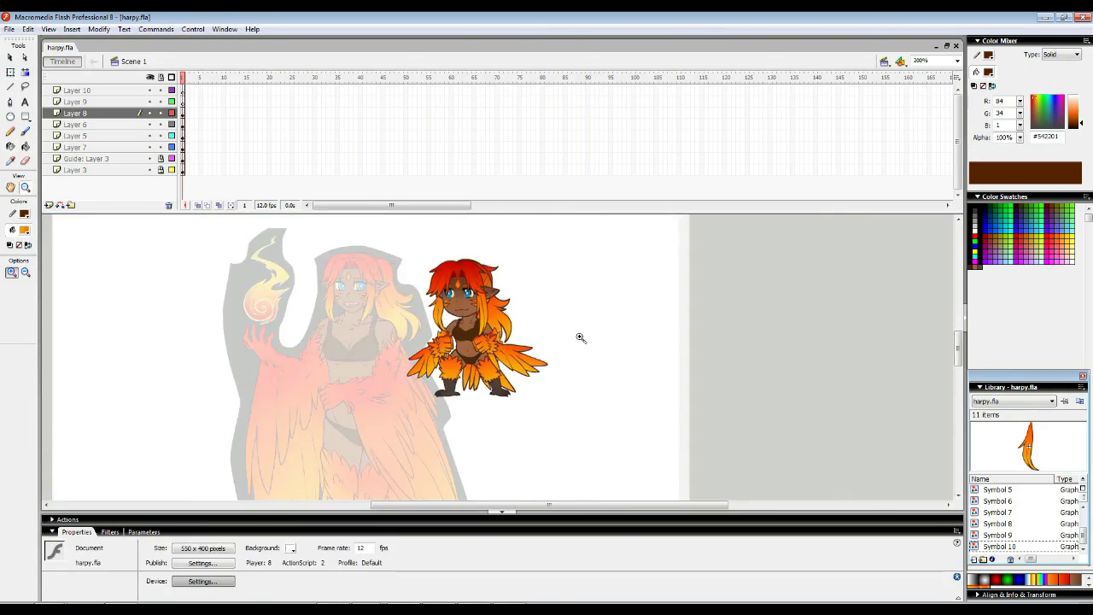
- Select the body without the head and ponytail, scale it down slightly and nudge it up under the head
{"action": "left_click", "coordinate": [527, 513]}
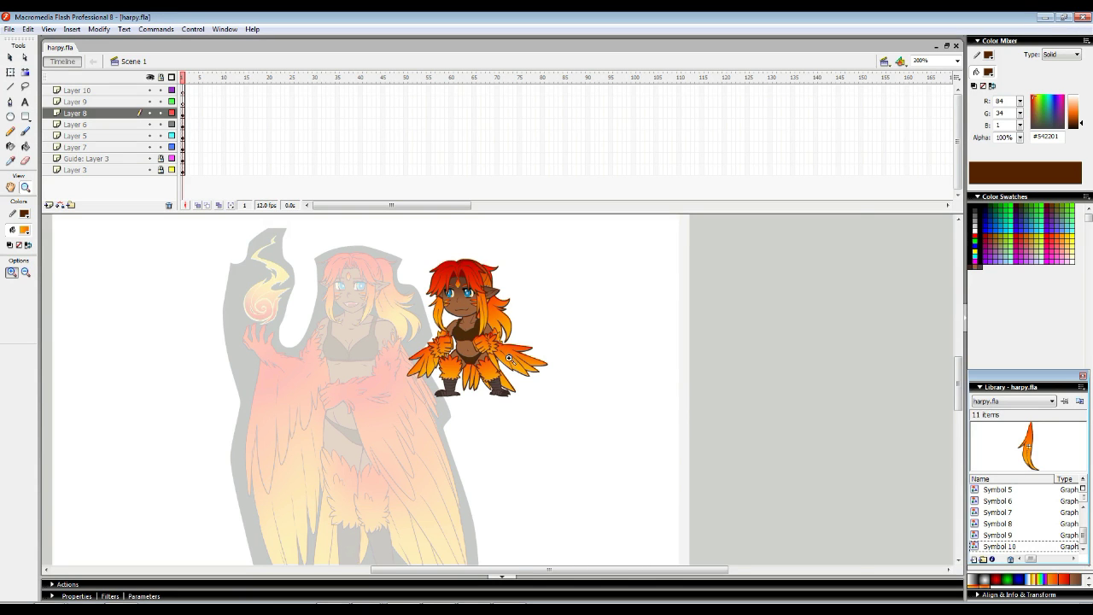
{"action": "left_click", "coordinate": [510, 346]}
{"action": "key", "text": "q"}
{"action": "left_click_drag", "start_coordinate": [334, 360], "coordinate": [587, 485]}
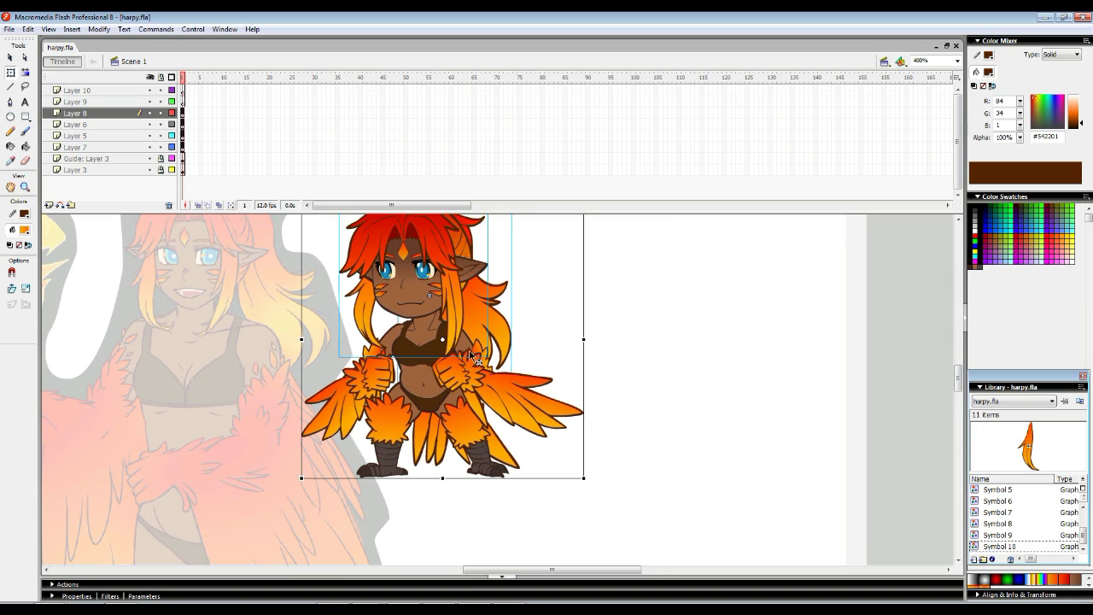
{"action": "left_click", "coordinate": [500, 311], "text": "shift"}
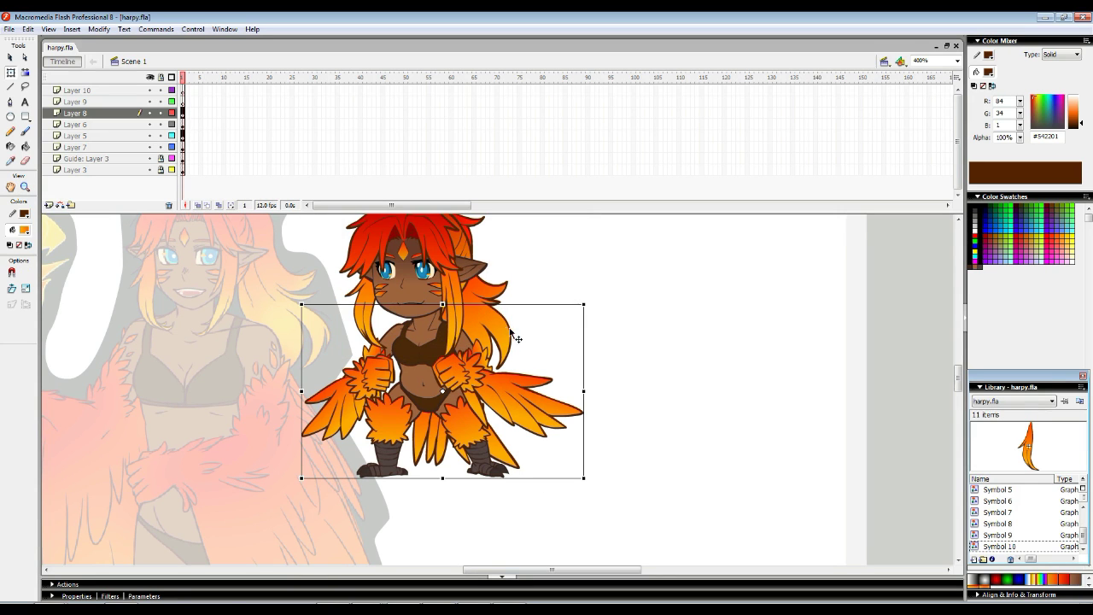
{"action": "left_click_drag", "start_coordinate": [582, 304], "coordinate": [580, 310]}
{"action": "left_click_drag", "start_coordinate": [509, 393], "coordinate": [510, 382]}
{"action": "left_click_drag", "start_coordinate": [512, 392], "coordinate": [514, 390]}
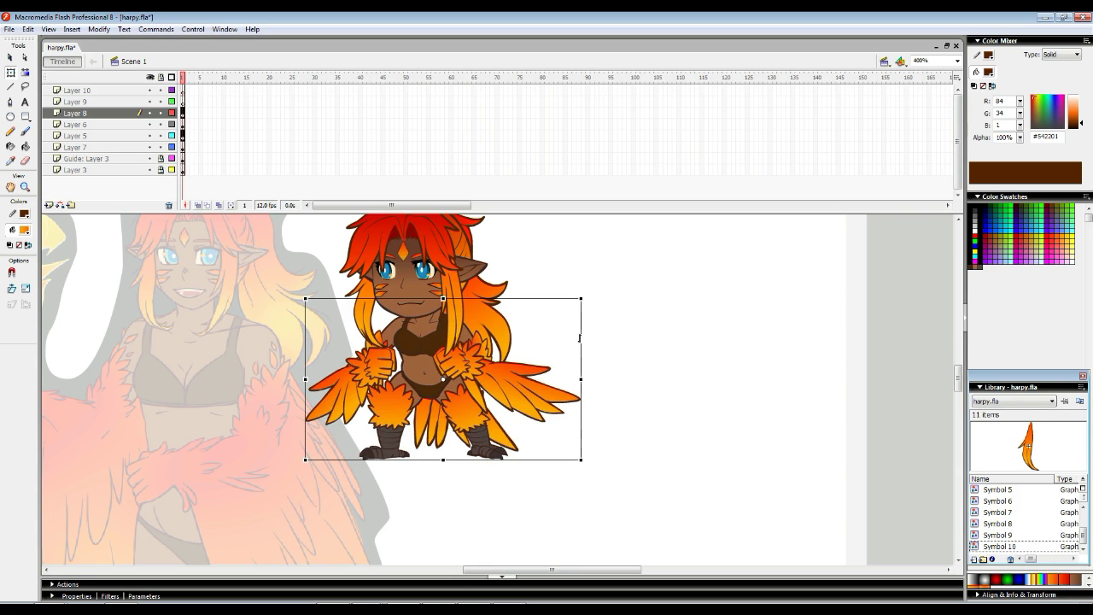
{"action": "left_click", "coordinate": [558, 334]}
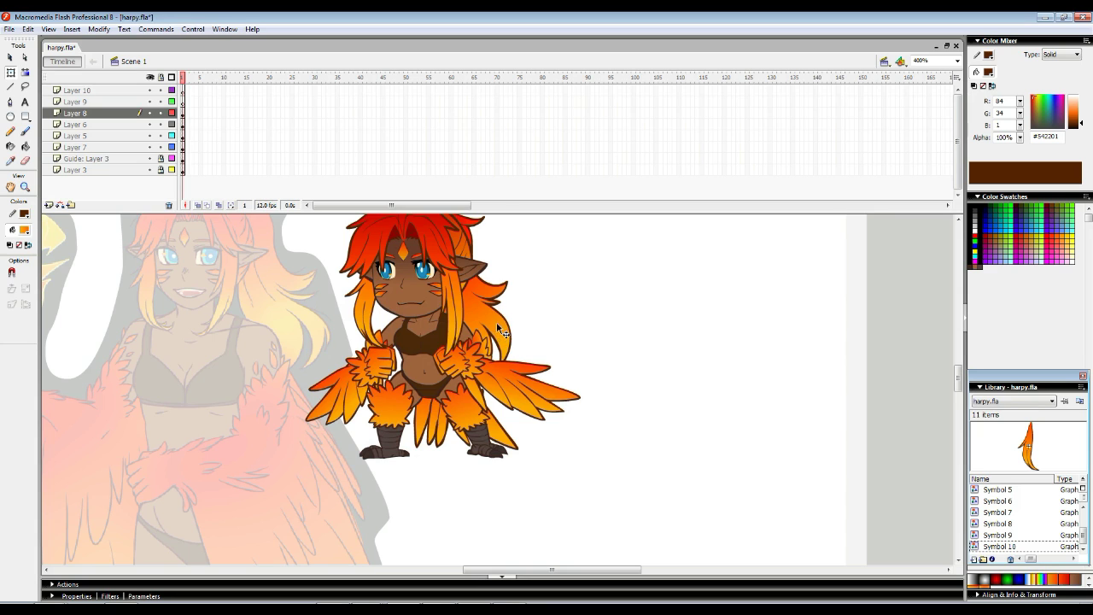
- Select the ponytail and adjust its placement behind the head
{"action": "left_click", "coordinate": [500, 330]}
{"action": "left_click_drag", "start_coordinate": [508, 323], "coordinate": [517, 324]}
{"action": "left_click_drag", "start_coordinate": [525, 266], "coordinate": [493, 296]}
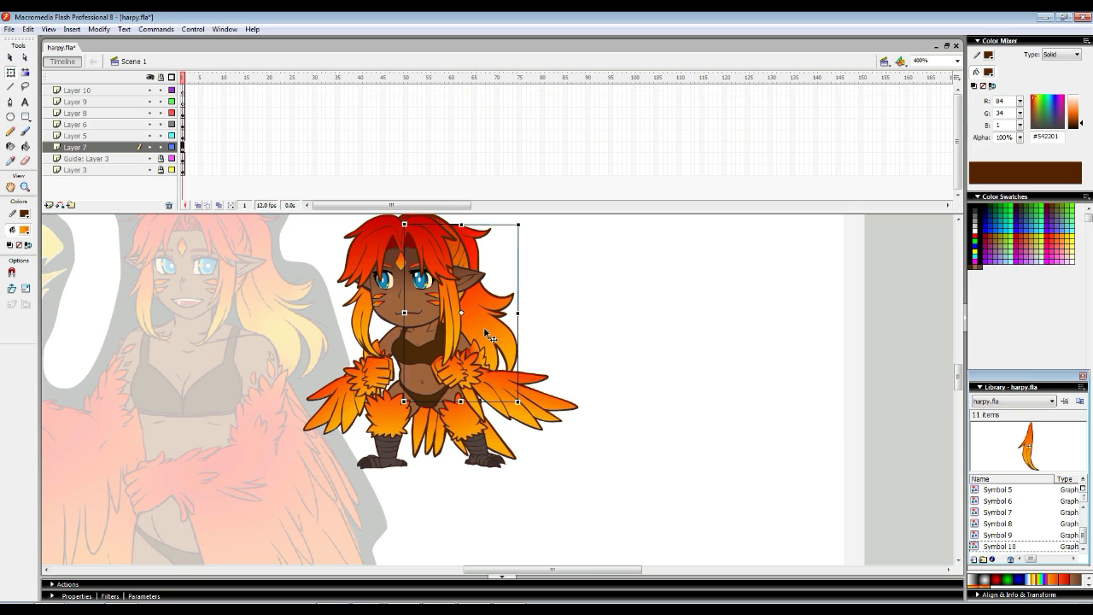
- Duplicate the complete harpy to the right of the original and hide the timeline to enlarge the stage
{"action": "left_click_drag", "start_coordinate": [561, 359], "coordinate": [469, 324]}
{"action": "left_click", "coordinate": [468, 325]}
{"action": "left_click", "coordinate": [383, 252]}
{"action": "left_click_drag", "start_coordinate": [337, 294], "coordinate": [512, 284]}
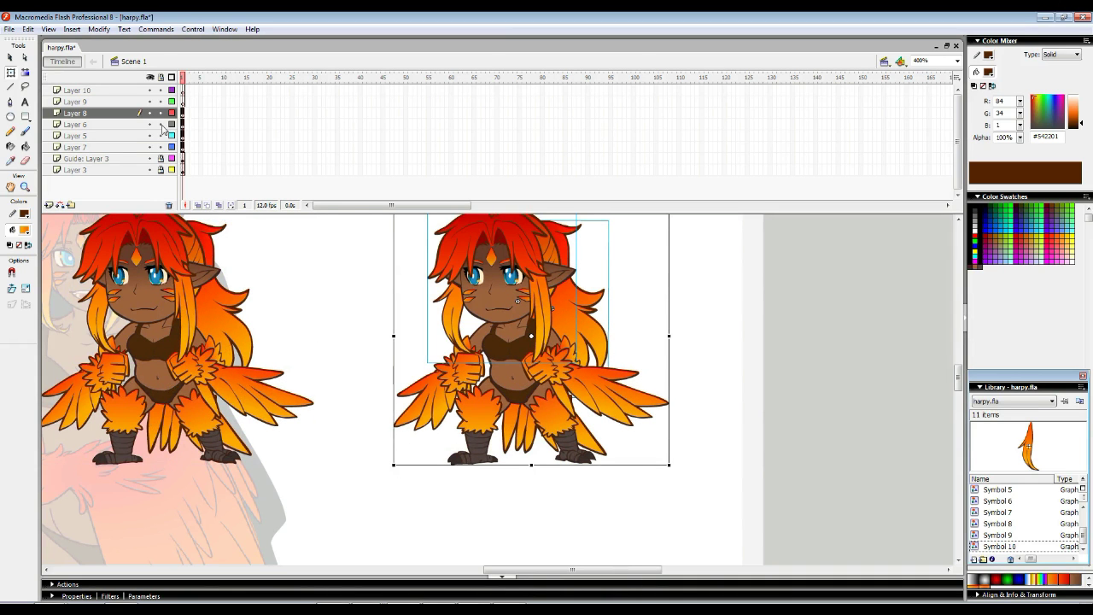
{"action": "left_click", "coordinate": [73, 63]}
{"action": "left_click_drag", "start_coordinate": [406, 125], "coordinate": [379, 297]}
{"action": "left_click", "coordinate": [406, 213]}
- Pull the duplicate's head, ponytail and torso apart from the rest of the body
{"action": "left_click_drag", "start_coordinate": [492, 320], "coordinate": [397, 267]}
{"action": "left_click_drag", "start_coordinate": [531, 295], "coordinate": [620, 213]}
{"action": "left_click_drag", "start_coordinate": [381, 247], "coordinate": [409, 221]}
{"action": "left_click_drag", "start_coordinate": [607, 232], "coordinate": [610, 218]}
{"action": "left_click_drag", "start_coordinate": [491, 346], "coordinate": [493, 255]}
- Move both upper arms and both winged forearms of the duplicate outward, away from the torso
{"action": "left_click_drag", "start_coordinate": [458, 357], "coordinate": [423, 309]}
{"action": "left_click_drag", "start_coordinate": [450, 401], "coordinate": [394, 369]}
{"action": "left_click_drag", "start_coordinate": [530, 401], "coordinate": [612, 366]}
{"action": "left_click_drag", "start_coordinate": [530, 363], "coordinate": [558, 321]}
- Spread out the duplicate's thigh and feathered lower legs and move the tail feathers down between them
{"action": "left_click_drag", "start_coordinate": [503, 413], "coordinate": [536, 379]}
{"action": "left_click_drag", "start_coordinate": [453, 440], "coordinate": [441, 440]}
{"action": "left_click_drag", "start_coordinate": [523, 437], "coordinate": [578, 433]}
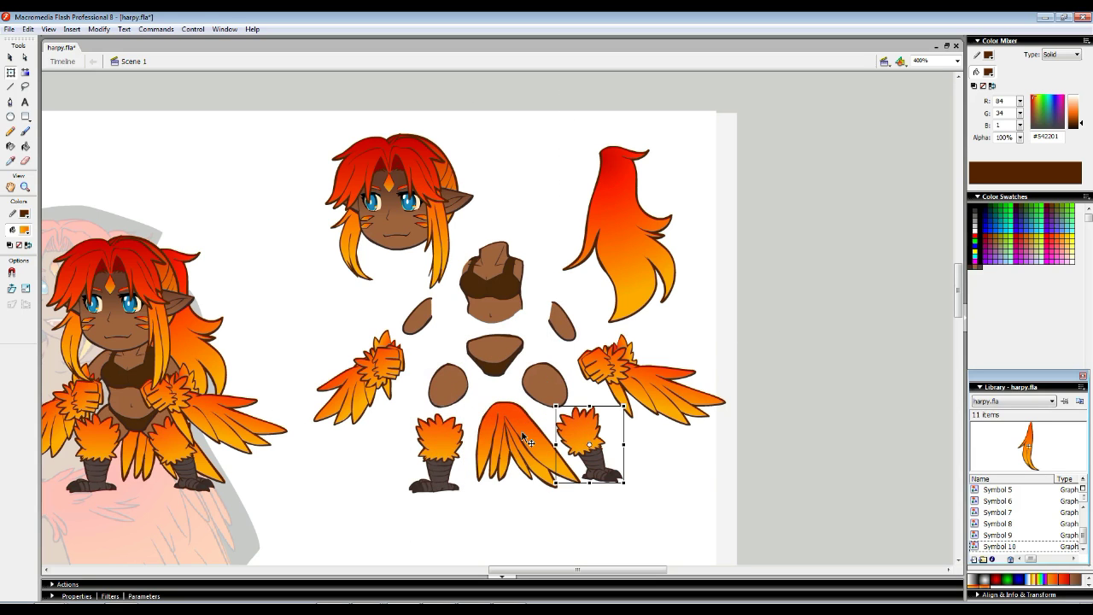
{"action": "left_click_drag", "start_coordinate": [510, 431], "coordinate": [512, 455]}
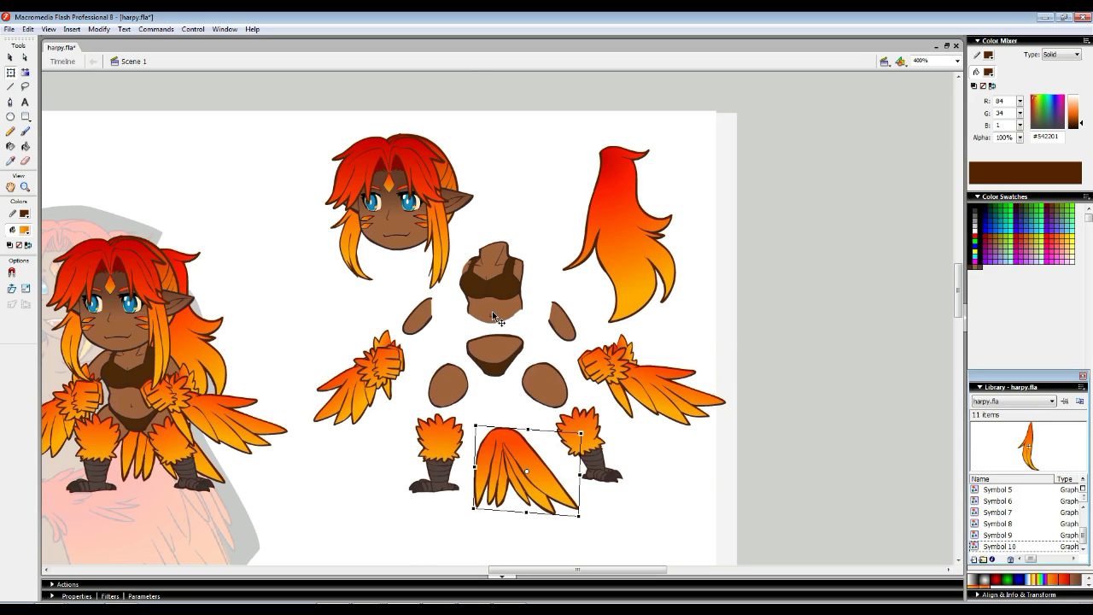
- Place the head above the torso and even out the spacing of the separated arm parts
{"action": "left_click_drag", "start_coordinate": [436, 218], "coordinate": [529, 198]}
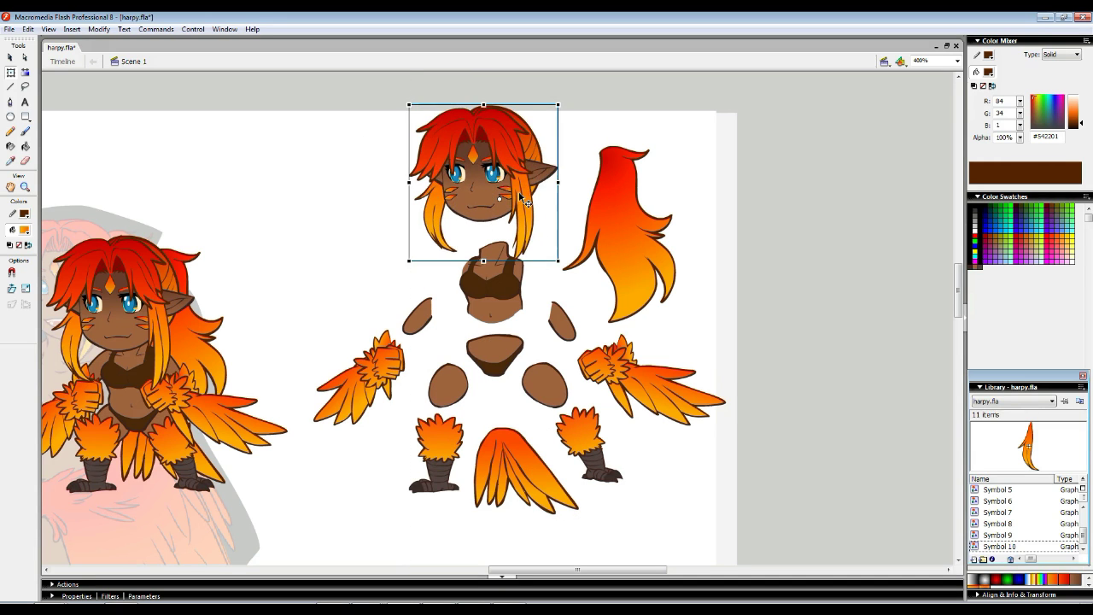
{"action": "left_click_drag", "start_coordinate": [629, 224], "coordinate": [612, 224]}
{"action": "key", "text": "ctrl+z"}
{"action": "left_click_drag", "start_coordinate": [388, 367], "coordinate": [406, 377]}
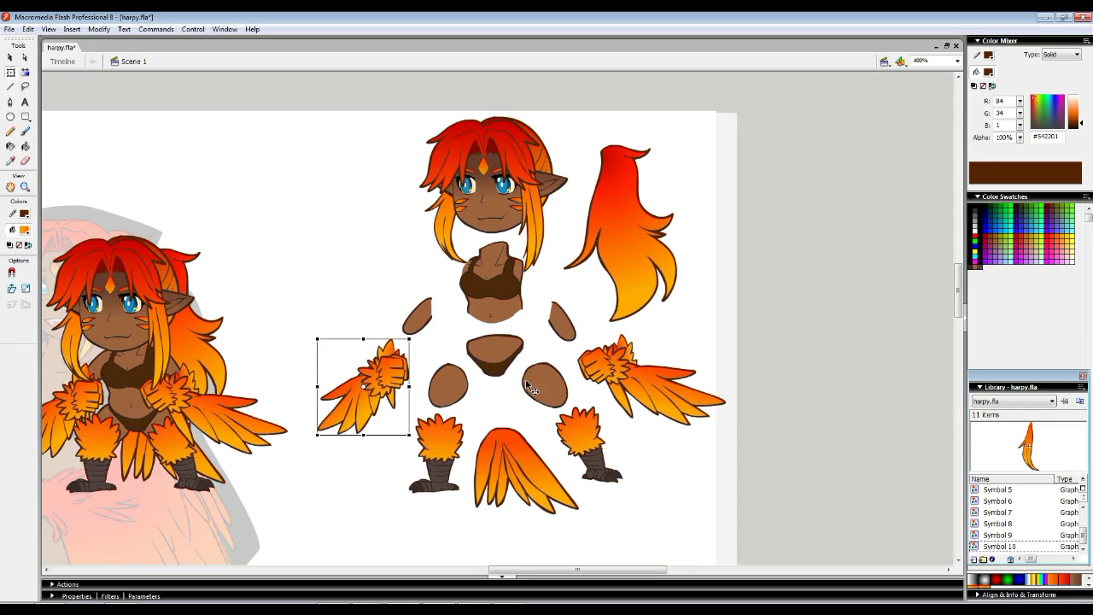
{"action": "left_click_drag", "start_coordinate": [427, 314], "coordinate": [432, 318]}
{"action": "left_click_drag", "start_coordinate": [565, 328], "coordinate": [585, 330]}
{"action": "left_click", "coordinate": [589, 337]}
- Move the torso onto the pelvis, set its pivot at the bottom centre and tilt it slightly to test the waist joint
{"action": "left_click", "coordinate": [25, 186]}
{"action": "left_click", "coordinate": [523, 306]}
{"action": "left_click_drag", "start_coordinate": [436, 352], "coordinate": [397, 270]}
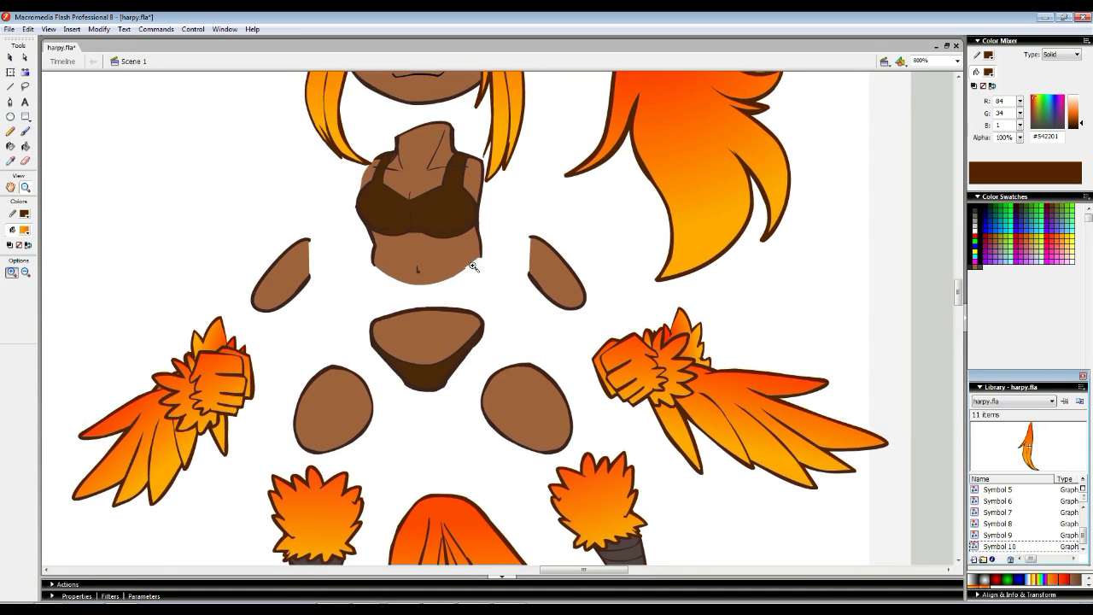
{"action": "key", "text": "q"}
{"action": "left_click_drag", "start_coordinate": [435, 237], "coordinate": [429, 294]}
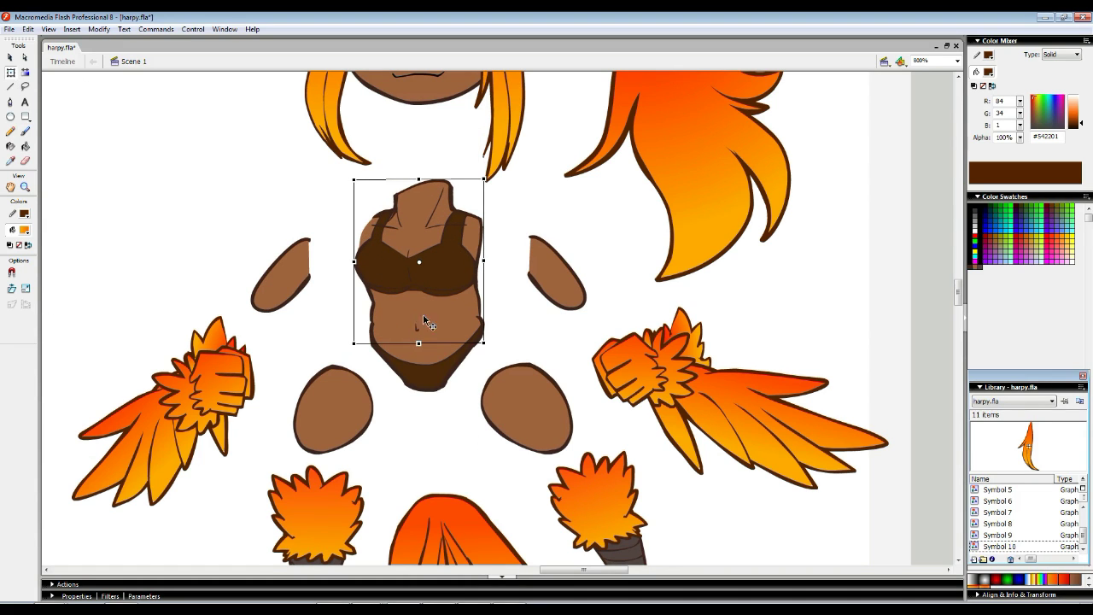
{"action": "left_click_drag", "start_coordinate": [419, 262], "coordinate": [418, 344]}
{"action": "left_click_drag", "start_coordinate": [486, 176], "coordinate": [465, 186]}
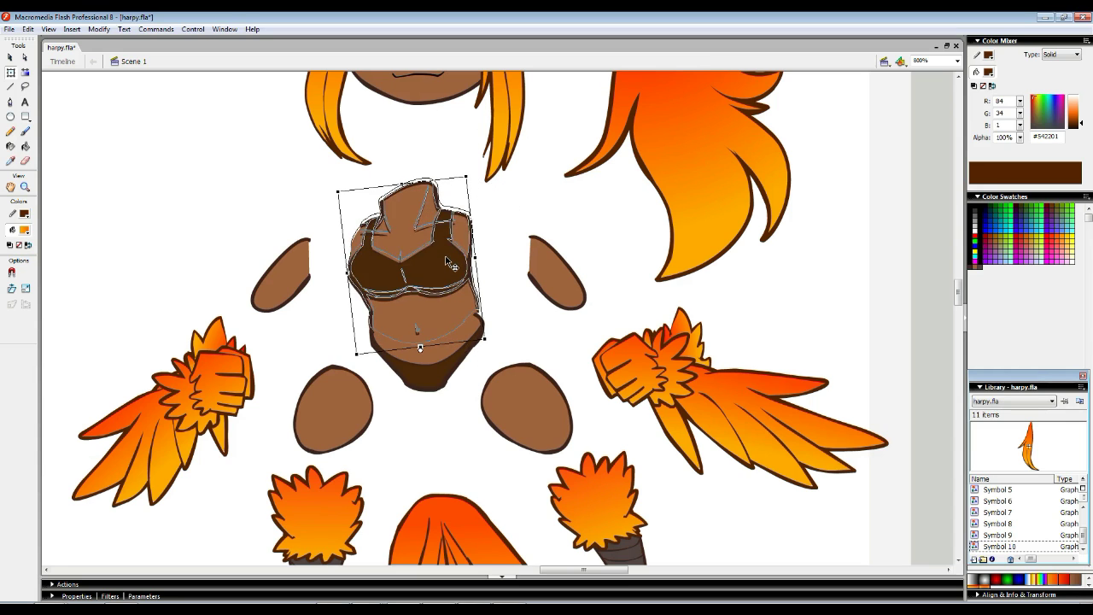
- Edit the pelvis group and brush a higher curved waist outline in dark brown #3C231A above its upper edge
{"action": "double_click", "coordinate": [477, 325]}
{"action": "left_click", "coordinate": [468, 295]}
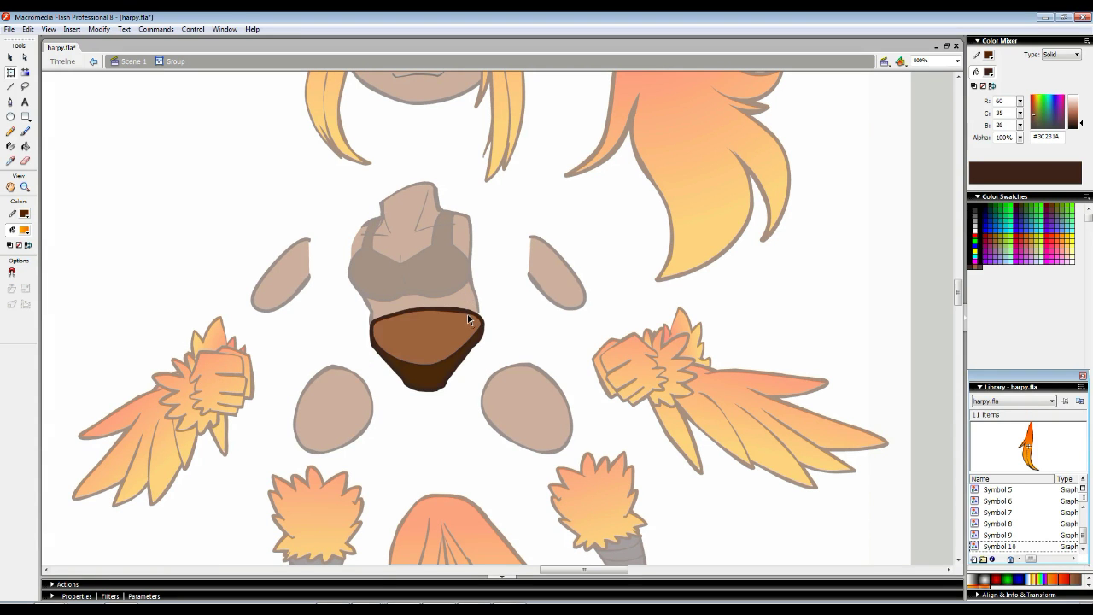
{"action": "left_click", "coordinate": [438, 312]}
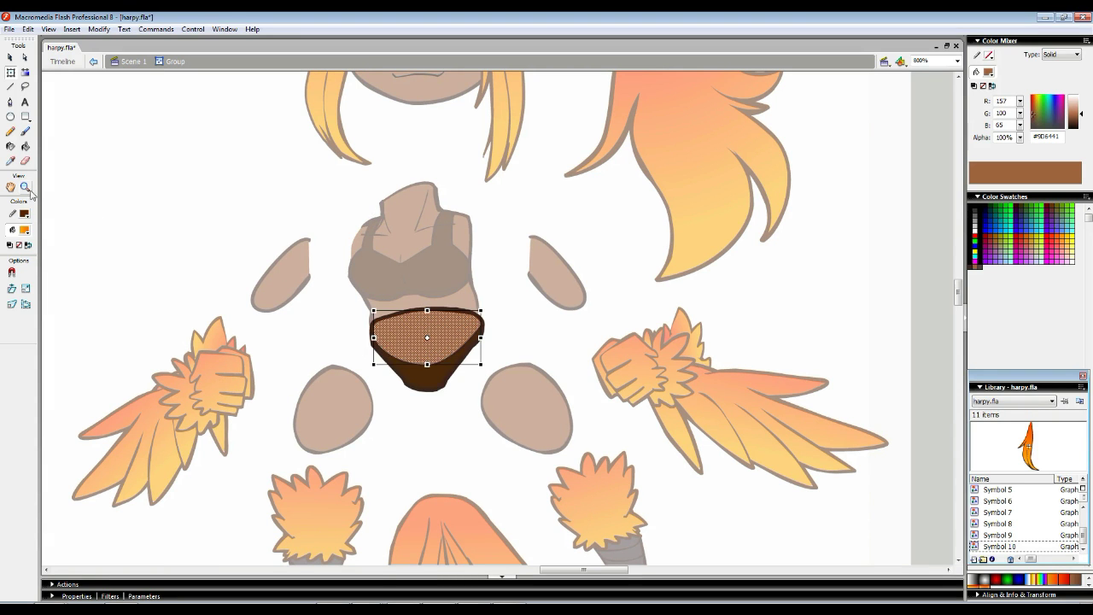
{"action": "left_click", "coordinate": [27, 188]}
{"action": "left_click", "coordinate": [465, 332]}
{"action": "left_click", "coordinate": [25, 129]}
{"action": "left_click", "coordinate": [26, 231]}
{"action": "left_click", "coordinate": [504, 288]}
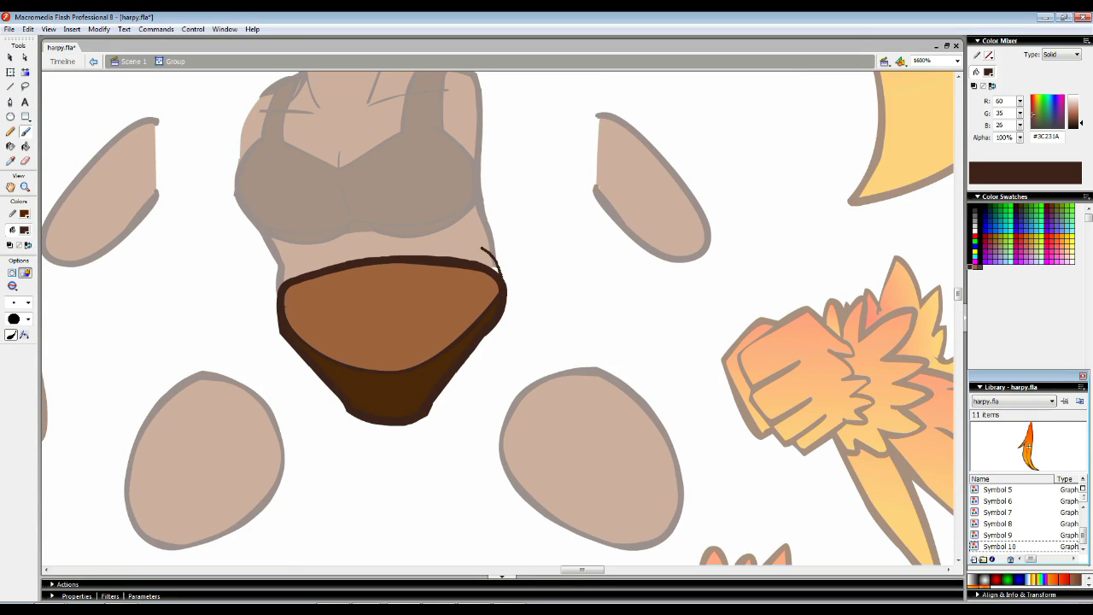
{"action": "left_click_drag", "start_coordinate": [421, 229], "coordinate": [321, 243]}
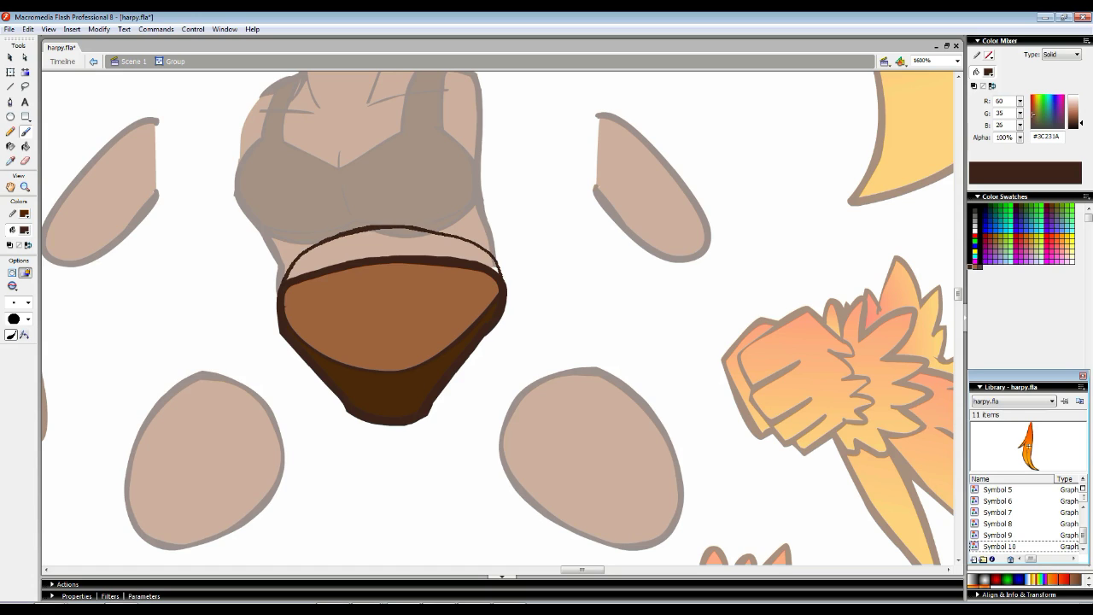
{"action": "left_click_drag", "start_coordinate": [493, 279], "coordinate": [497, 276]}
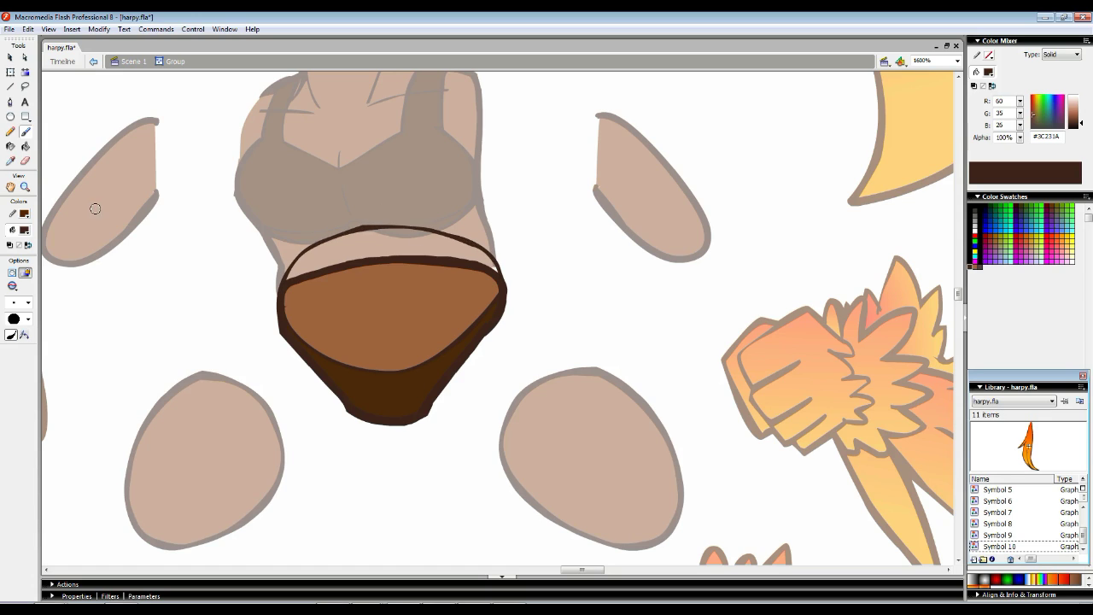
- Fill the new waist area with the sampled skin colour #9D6441 and paint over the old waistline
{"action": "left_click", "coordinate": [11, 161]}
{"action": "left_click", "coordinate": [332, 288]}
{"action": "left_click", "coordinate": [315, 258]}
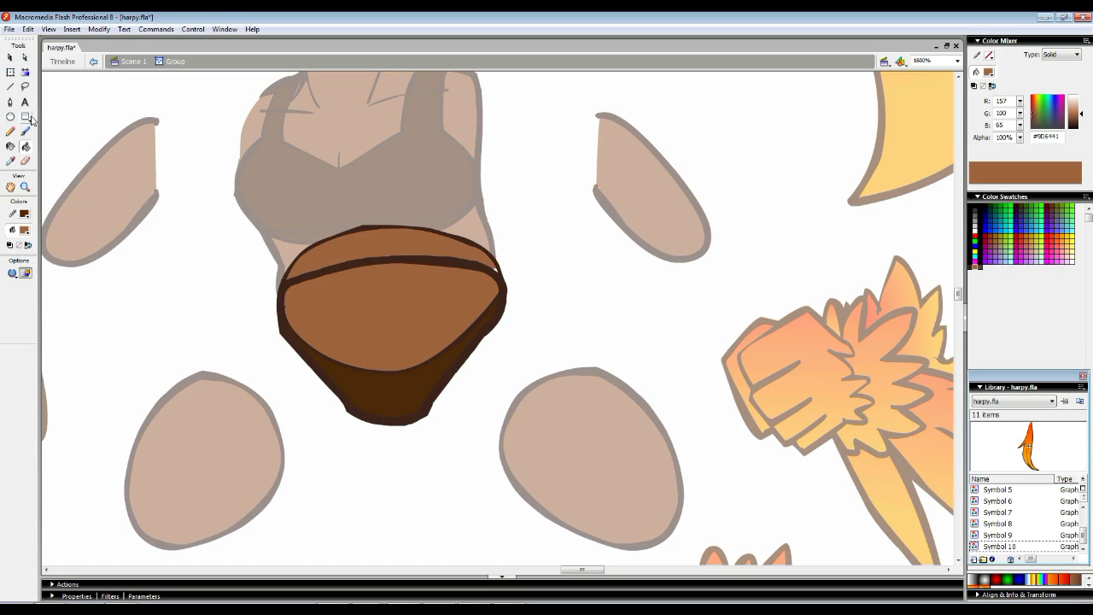
{"action": "key", "text": "b"}
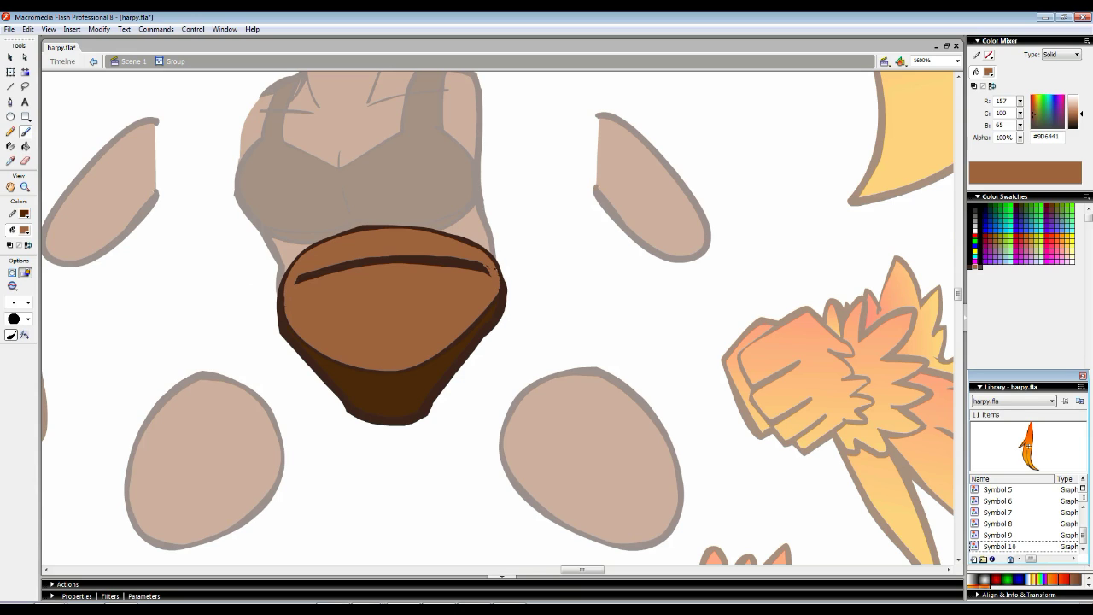
{"action": "left_click", "coordinate": [26, 146]}
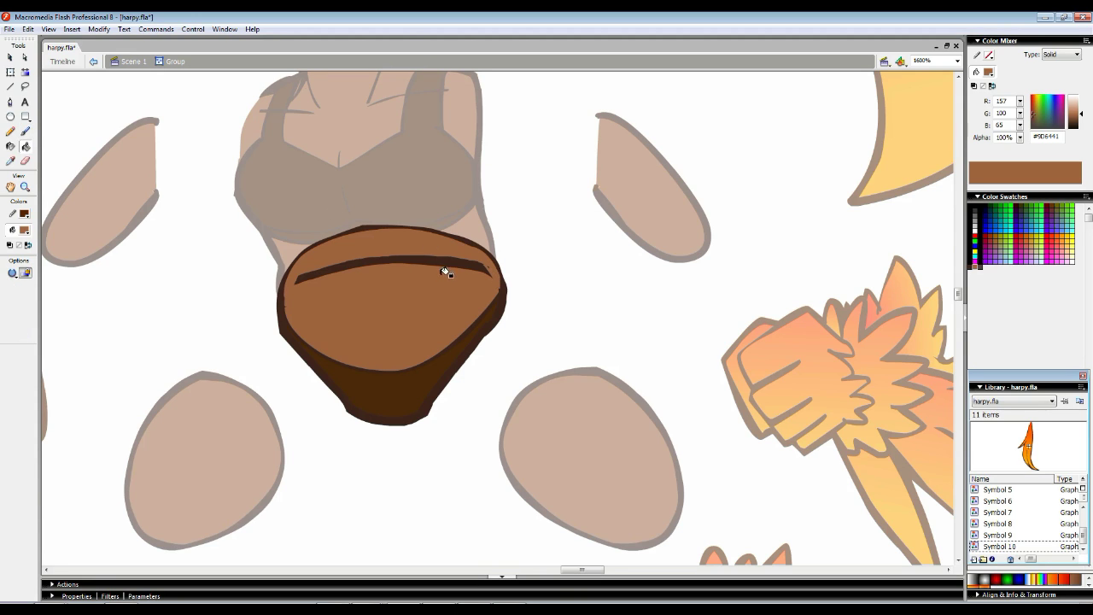
{"action": "left_click", "coordinate": [467, 261]}
{"action": "key", "text": "b"}
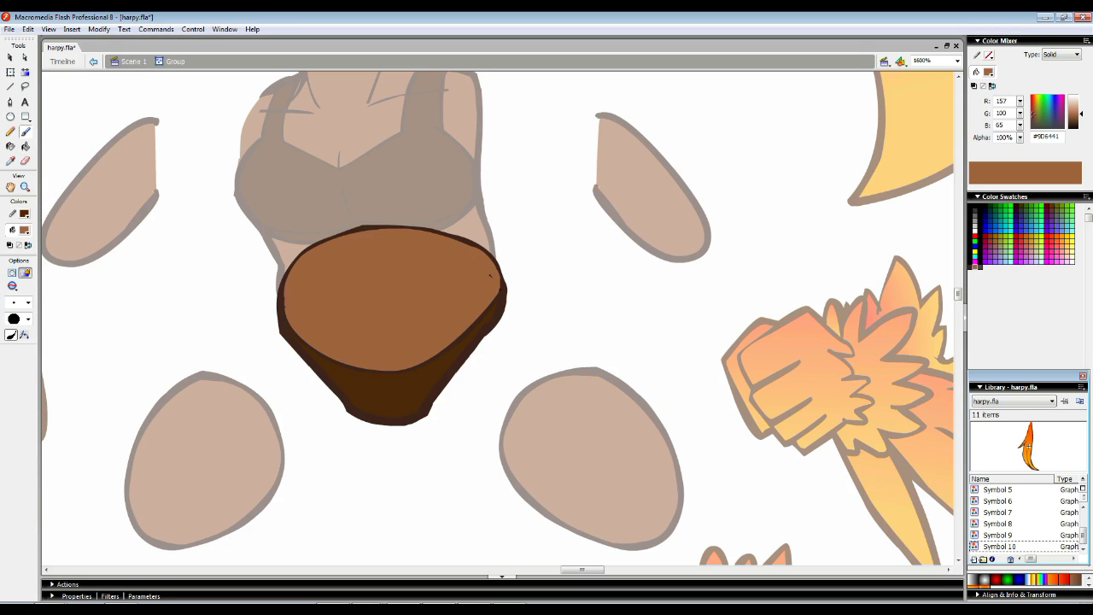
- Leave the pelvis group and move the arms, wings, thighs, lower legs and tail feathers in against the torso and pelvis
{"action": "key", "text": "ctrl+e"}
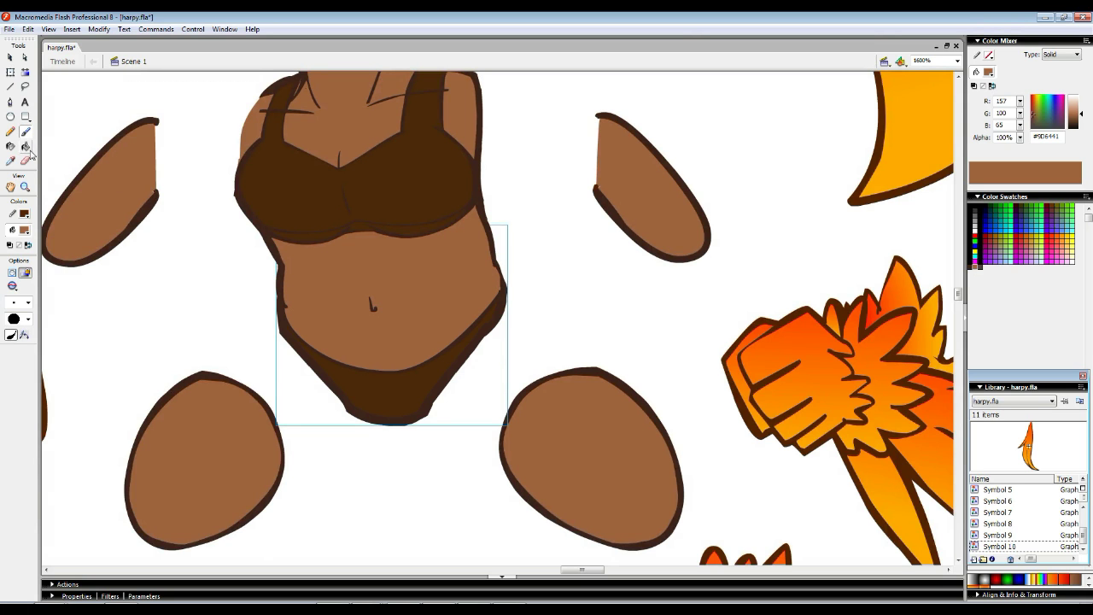
{"action": "left_click", "coordinate": [25, 187]}
{"action": "left_click", "coordinate": [474, 325], "text": "alt"}
{"action": "left_click", "coordinate": [502, 330], "text": "alt"}
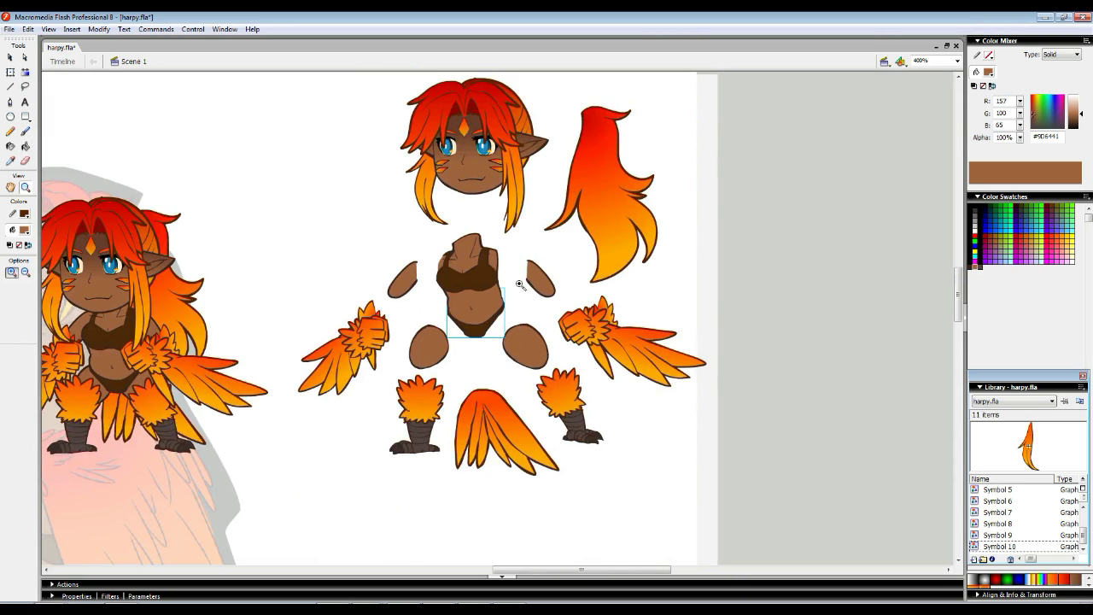
{"action": "left_click_drag", "start_coordinate": [517, 287], "coordinate": [509, 328]}
{"action": "key", "text": "q"}
{"action": "left_click_drag", "start_coordinate": [421, 391], "coordinate": [448, 374]}
{"action": "left_click_drag", "start_coordinate": [517, 382], "coordinate": [490, 366]}
{"action": "left_click_drag", "start_coordinate": [539, 424], "coordinate": [482, 363]}
{"action": "left_click_drag", "start_coordinate": [408, 444], "coordinate": [435, 393]}
- Place the back hair behind the torso and lower the head onto the neck, nudging both until they line up
{"action": "left_click_drag", "start_coordinate": [608, 195], "coordinate": [521, 267]}
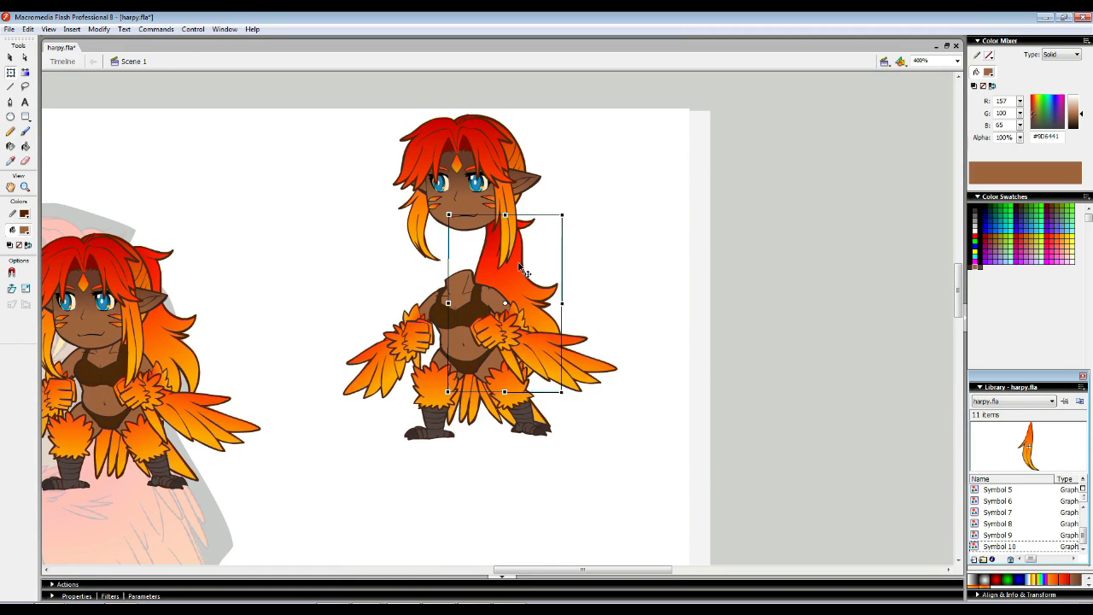
{"action": "left_click", "coordinate": [483, 162]}
{"action": "left_click_drag", "start_coordinate": [483, 162], "coordinate": [476, 212]}
{"action": "left_click", "coordinate": [520, 262]}
{"action": "left_click_drag", "start_coordinate": [521, 262], "coordinate": [524, 269]}
{"action": "left_click", "coordinate": [484, 235]}
{"action": "left_click_drag", "start_coordinate": [487, 234], "coordinate": [491, 239]}
{"action": "left_click_drag", "start_coordinate": [523, 279], "coordinate": [524, 282]}
- Shift the left lower leg slightly outward and rotate and nudge the tail feathers between the legs
{"action": "left_click", "coordinate": [512, 418]}
{"action": "left_click", "coordinate": [432, 382]}
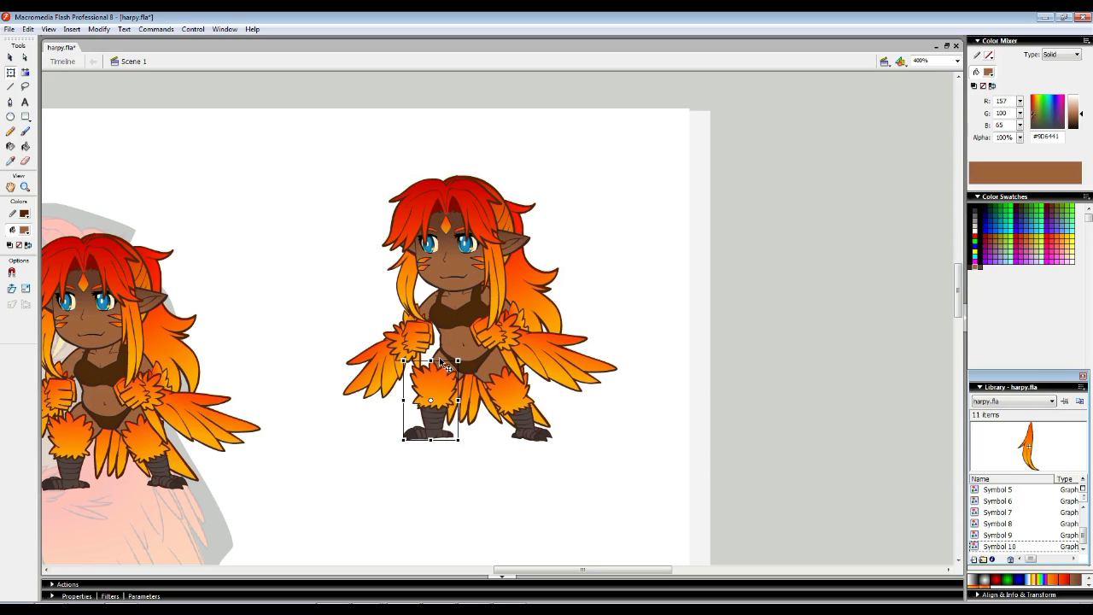
{"action": "left_click", "coordinate": [444, 363]}
{"action": "left_click_drag", "start_coordinate": [443, 388], "coordinate": [438, 388]}
{"action": "left_click", "coordinate": [495, 366]}
{"action": "left_click", "coordinate": [471, 405]}
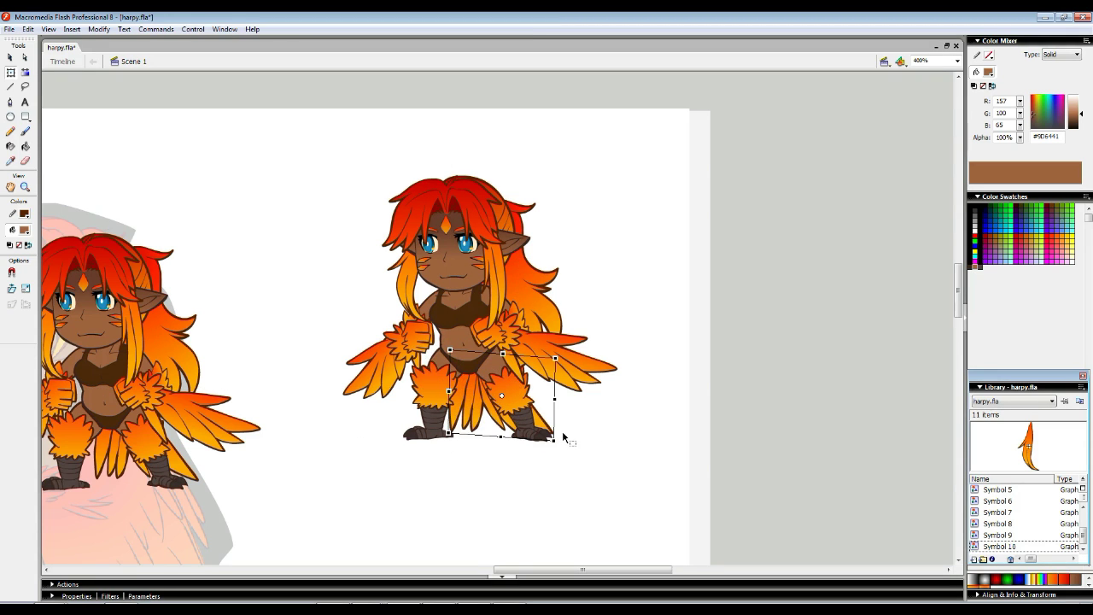
{"action": "left_click_drag", "start_coordinate": [559, 438], "coordinate": [563, 432]}
{"action": "left_click_drag", "start_coordinate": [483, 404], "coordinate": [471, 400]}
- Select all parts of the assembled character, cut them and paste them in place on Layer 9
{"action": "left_click_drag", "start_coordinate": [351, 183], "coordinate": [632, 472]}
{"action": "left_click", "coordinate": [11, 57]}
{"action": "key", "text": "ctrl+alt+t"}
{"action": "left_click_drag", "start_coordinate": [386, 356], "coordinate": [321, 283]}
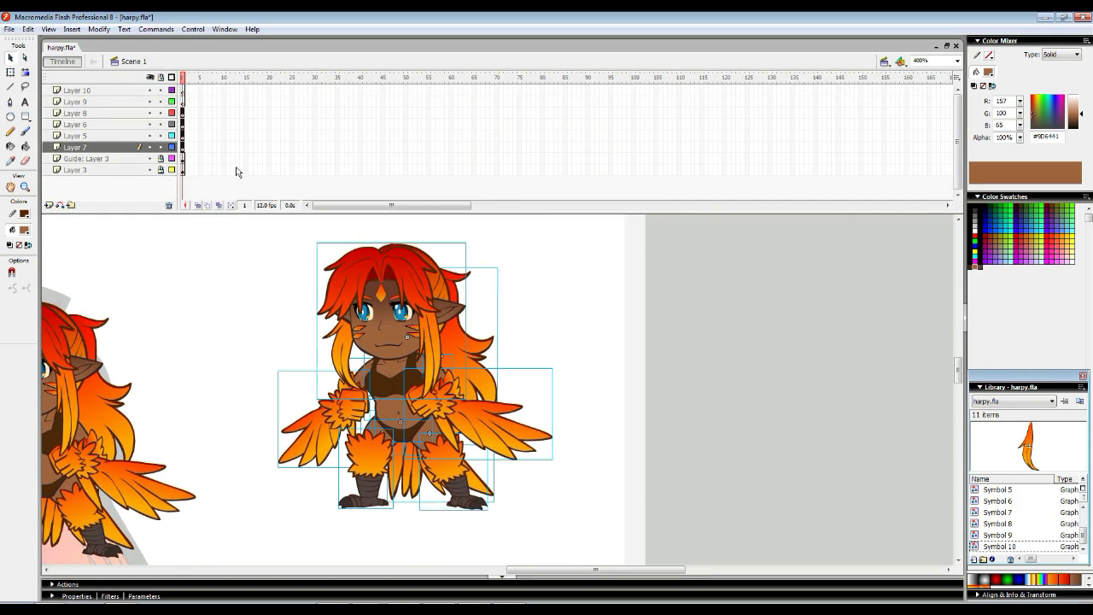
{"action": "right_click", "coordinate": [399, 290]}
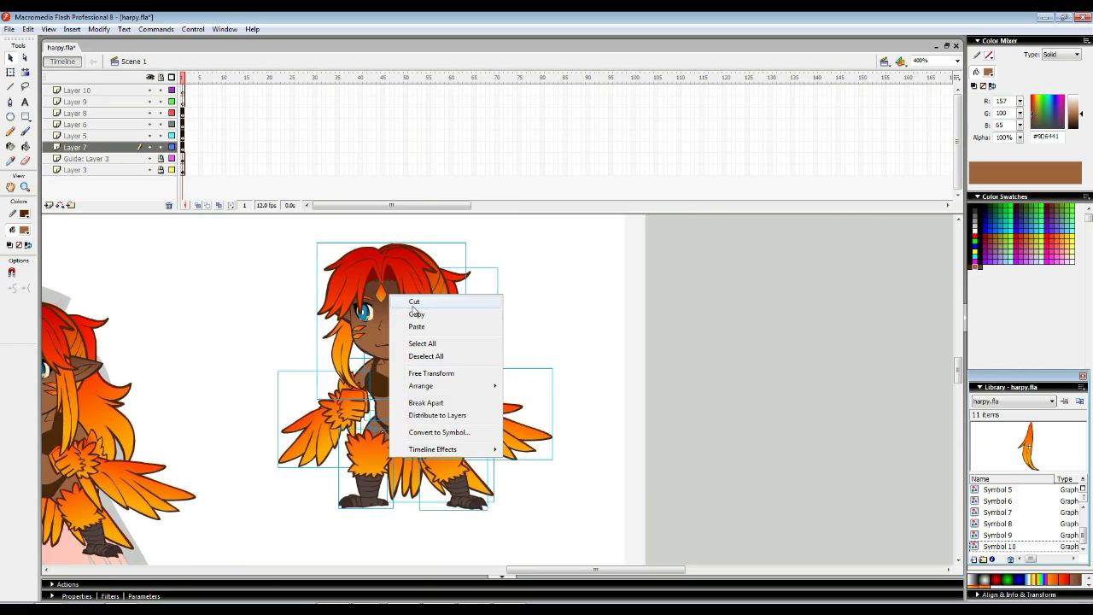
{"action": "left_click", "coordinate": [418, 299]}
{"action": "left_click", "coordinate": [183, 101]}
{"action": "right_click", "coordinate": [402, 268]}
{"action": "left_click", "coordinate": [427, 321]}
- Nudge the head and back hair together, and move the right wing slightly outward and rotate it a little
{"action": "left_click_drag", "start_coordinate": [290, 319], "coordinate": [299, 295]}
{"action": "left_click", "coordinate": [327, 288]}
{"action": "left_click_drag", "start_coordinate": [528, 249], "coordinate": [426, 287]}
{"action": "mouse_move", "coordinate": [451, 287]}
{"action": "left_mouse_down"}
{"action": "mouse_move", "coordinate": [442, 290]}
{"action": "mouse_move", "coordinate": [455, 286]}
{"action": "left_mouse_up"}
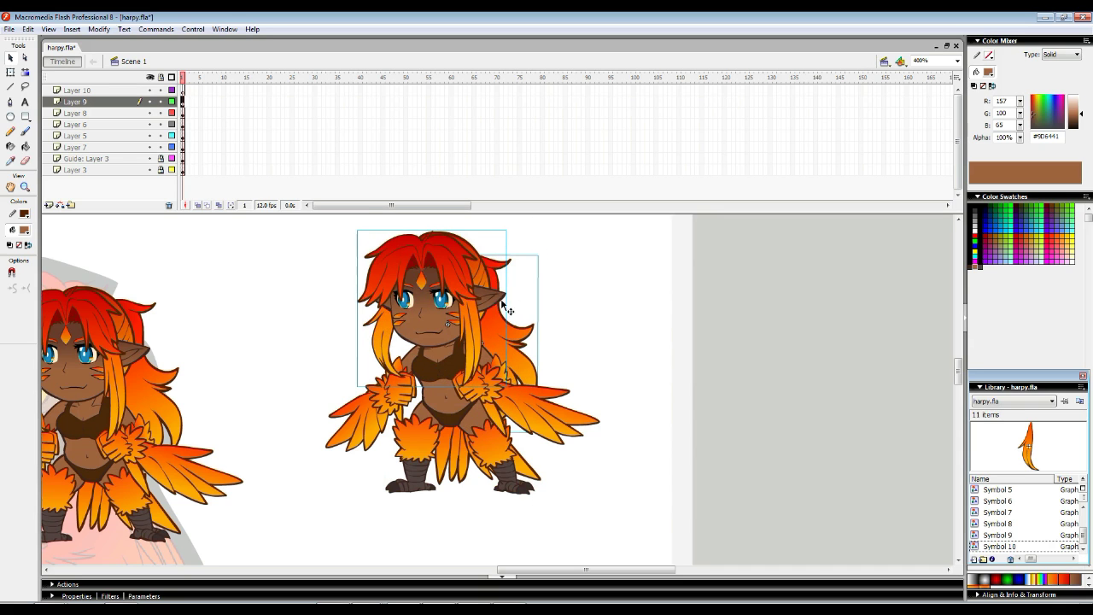
{"action": "left_click", "coordinate": [559, 314]}
{"action": "left_click", "coordinate": [494, 391]}
{"action": "mouse_move", "coordinate": [494, 394]}
{"action": "left_mouse_down"}
{"action": "mouse_move", "coordinate": [491, 374]}
{"action": "mouse_move", "coordinate": [506, 390]}
{"action": "left_mouse_up"}
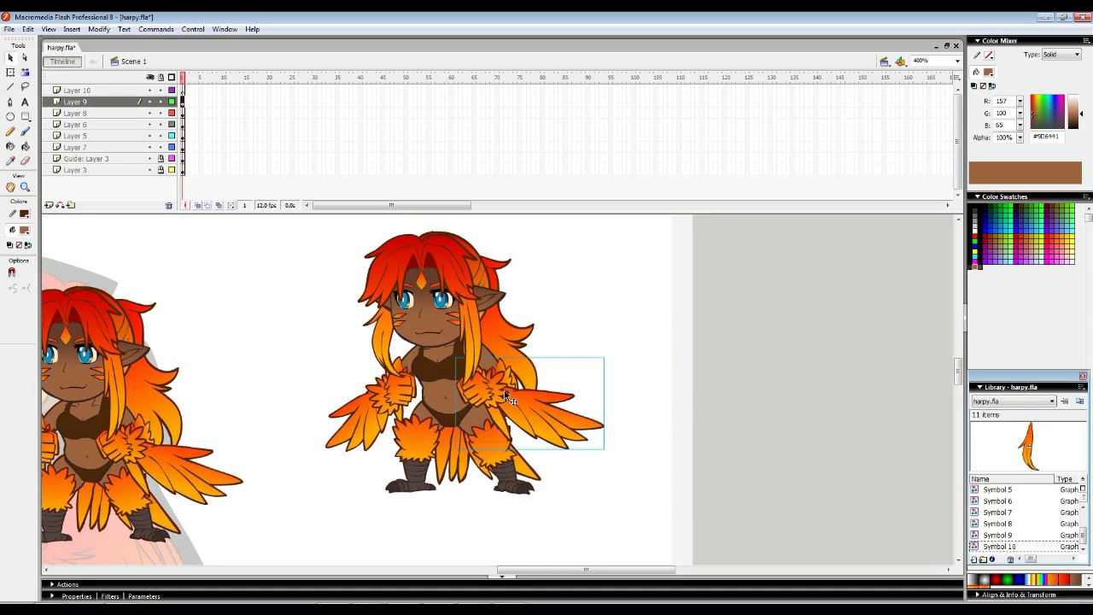
{"action": "key", "text": "q"}
{"action": "left_click_drag", "start_coordinate": [610, 451], "coordinate": [563, 433]}
- Convert the whole assembled character into one graphic symbol
{"action": "left_click_drag", "start_coordinate": [332, 244], "coordinate": [533, 485]}
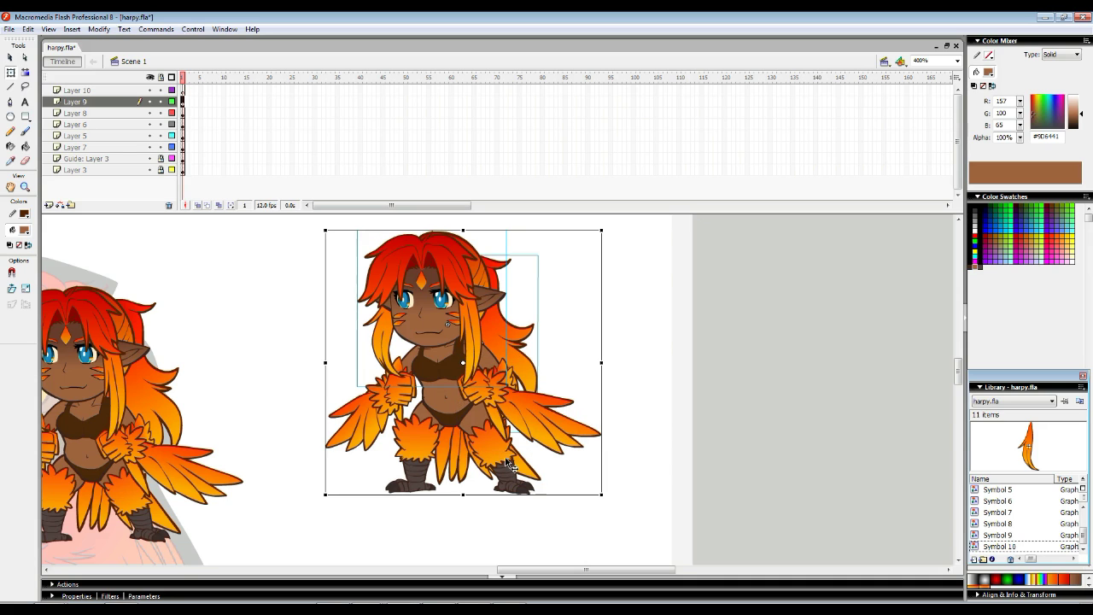
{"action": "left_click", "coordinate": [99, 29]}
{"action": "left_click", "coordinate": [85, 59]}
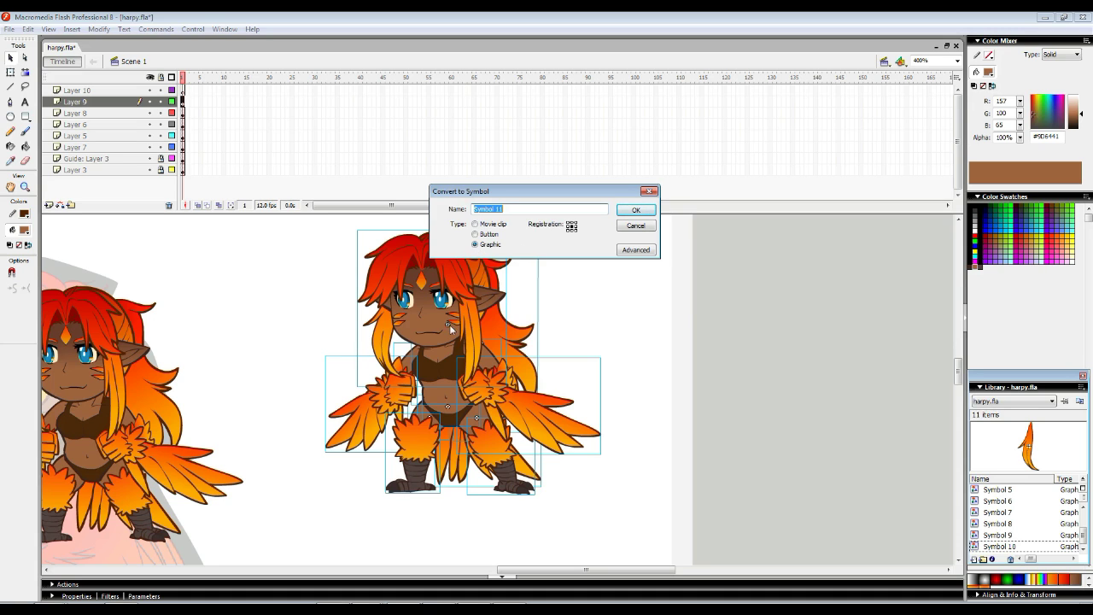
{"action": "left_click", "coordinate": [635, 210]}
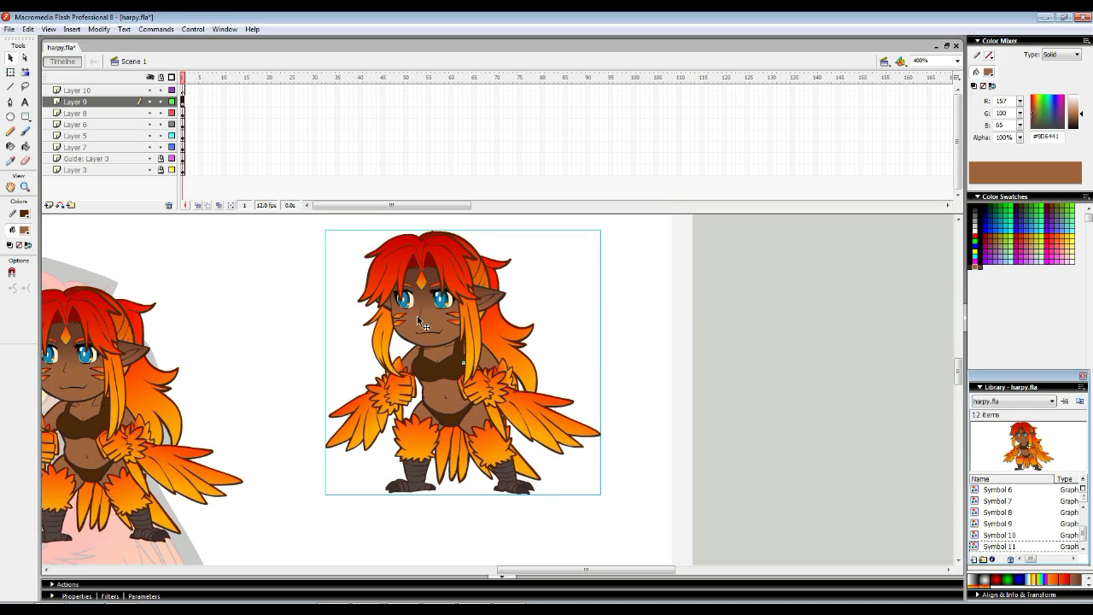
- Open the character symbol for editing and distribute its parts to separate layers
{"action": "double_click", "coordinate": [459, 348]}
{"action": "right_click", "coordinate": [444, 310]}
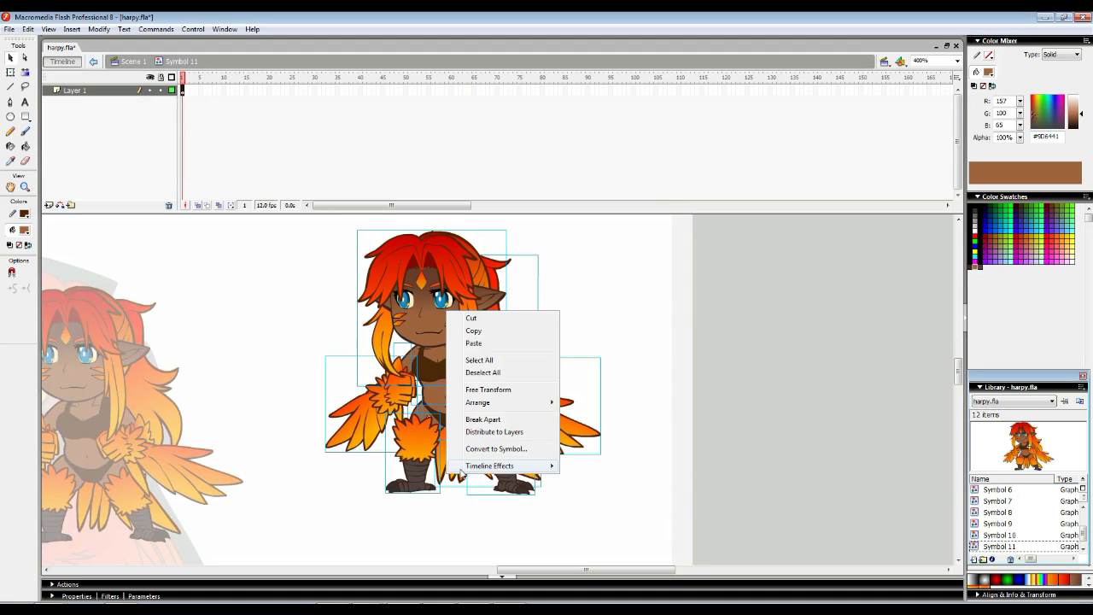
{"action": "left_click", "coordinate": [478, 432]}
- Convert the left lower leg on Layer 2 into a graphic symbol and hide the leg and head layers
{"action": "left_click", "coordinate": [188, 110]}
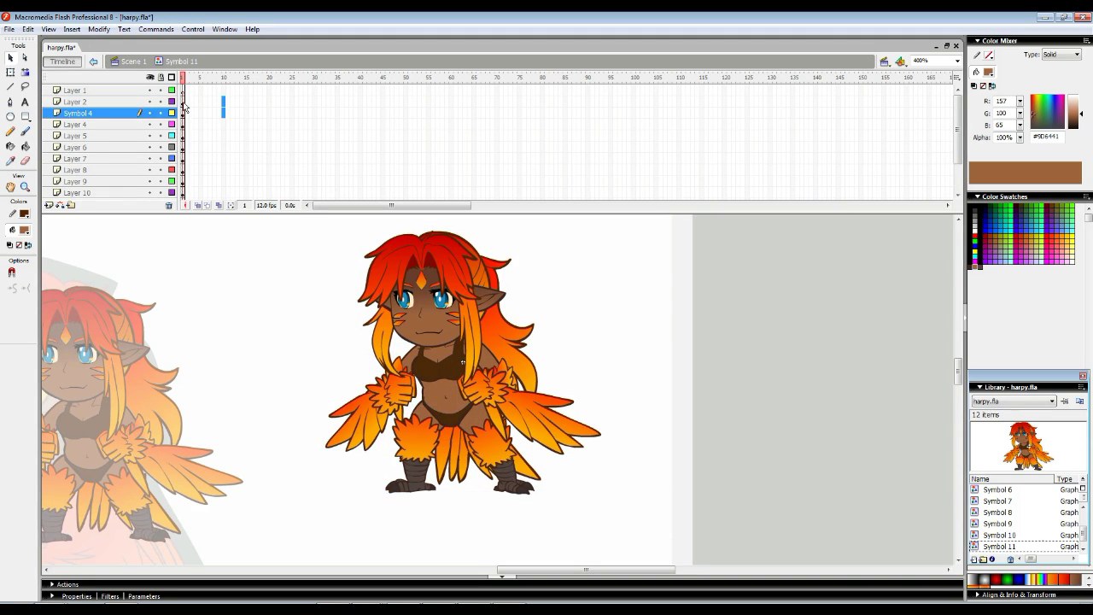
{"action": "left_click", "coordinate": [133, 102]}
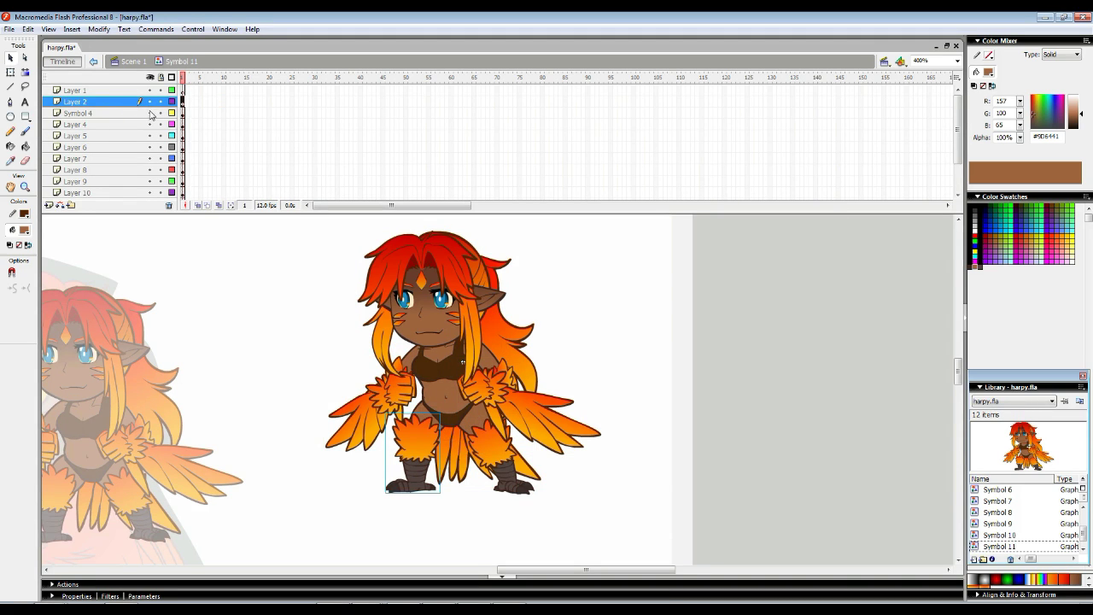
{"action": "left_click", "coordinate": [99, 29]}
{"action": "left_click", "coordinate": [86, 58]}
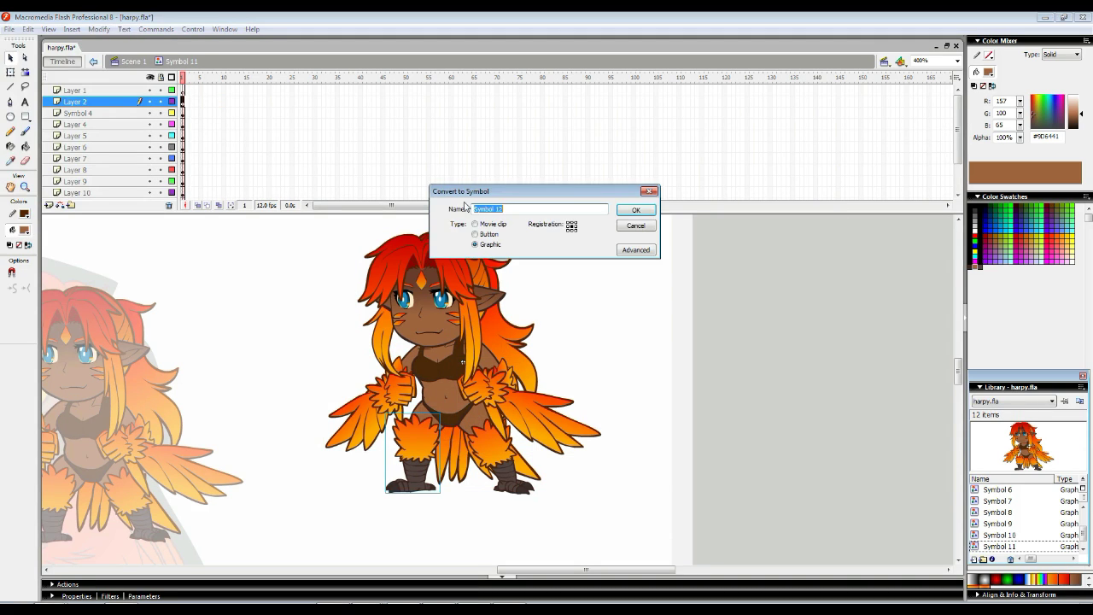
{"action": "left_click", "coordinate": [631, 212]}
{"action": "left_click", "coordinate": [150, 101]}
{"action": "left_click", "coordinate": [151, 113]}
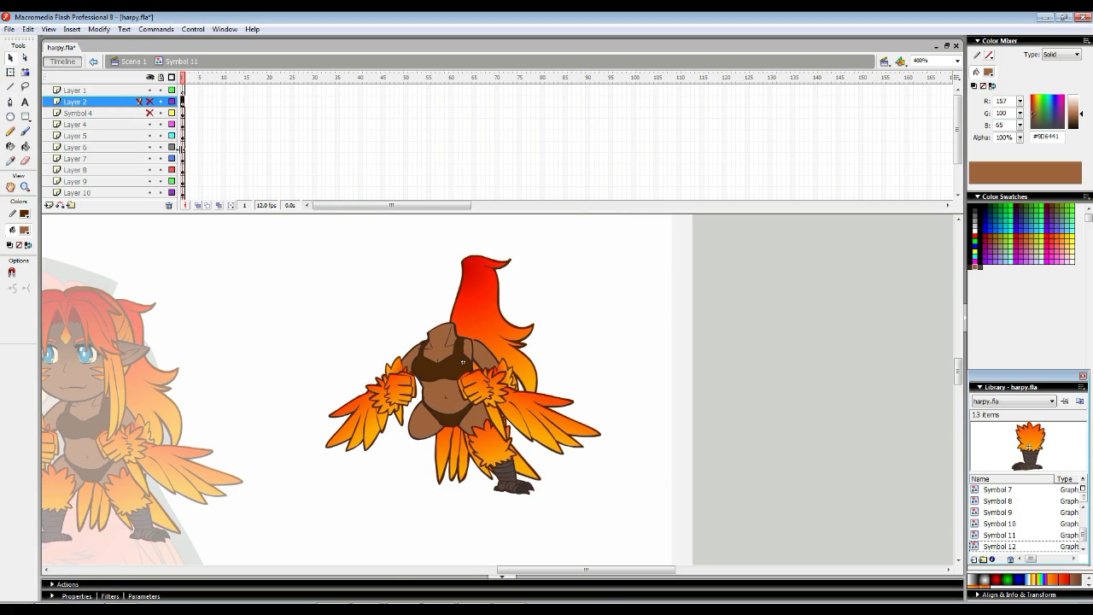
- Convert the left wing on Layer 4 into a graphic symbol
{"action": "left_click", "coordinate": [121, 124]}
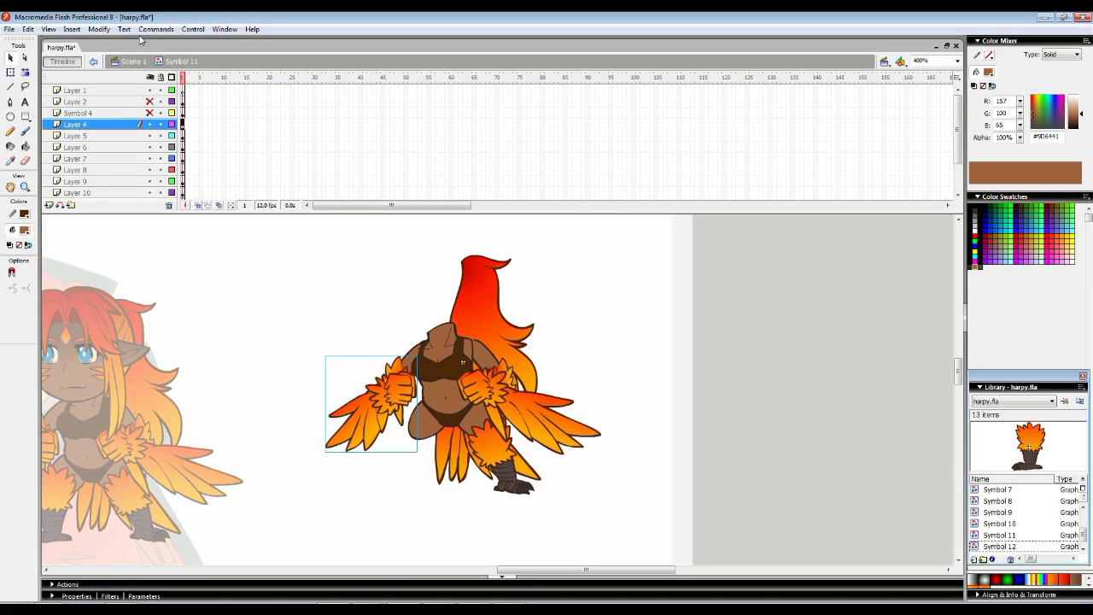
{"action": "left_click", "coordinate": [98, 29]}
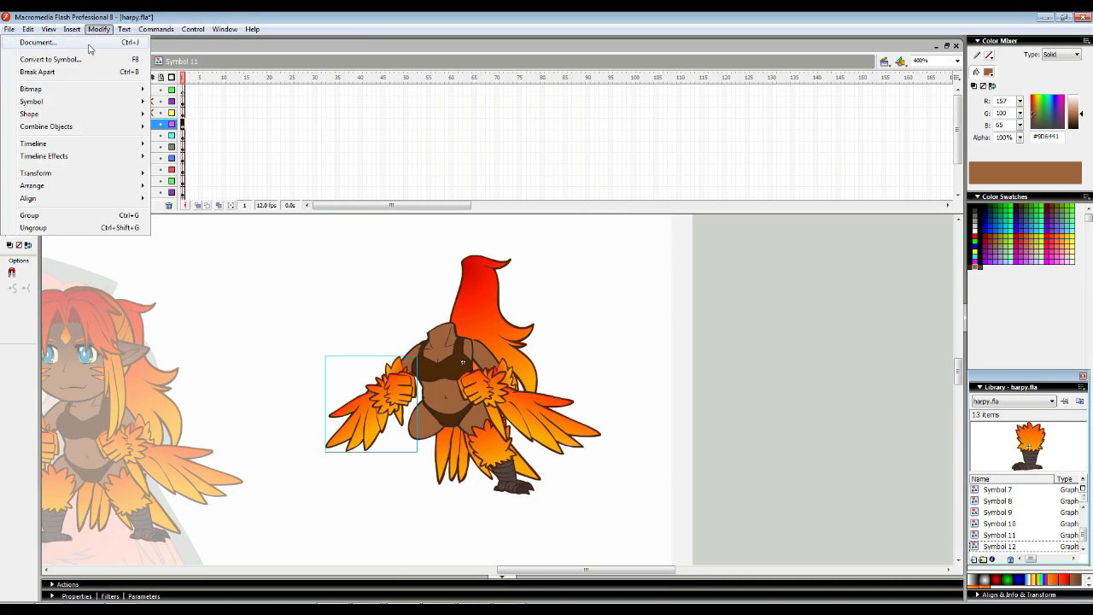
{"action": "left_click", "coordinate": [82, 60]}
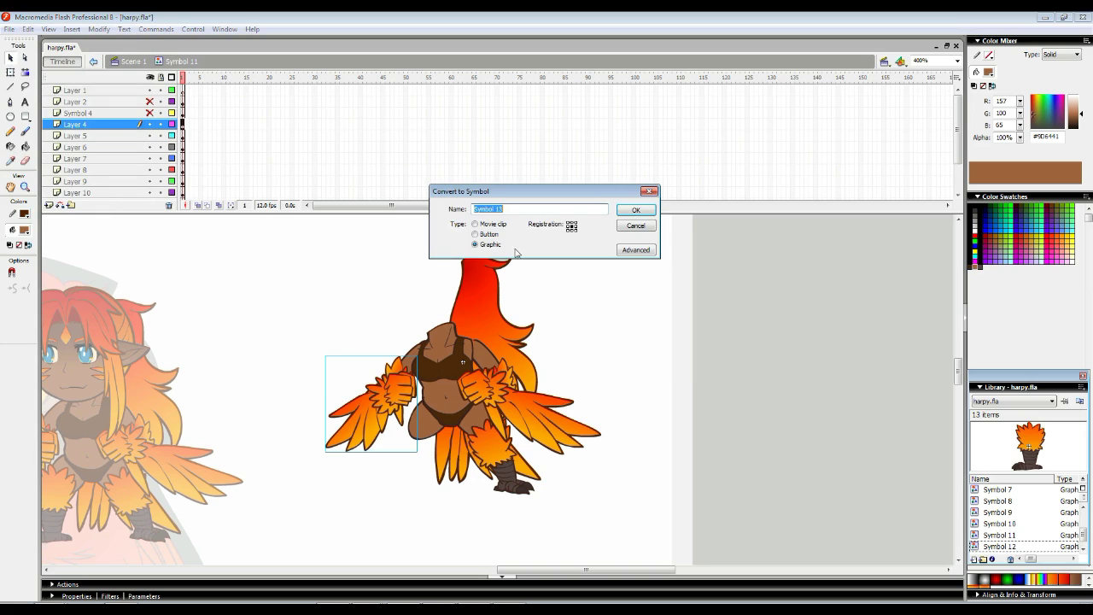
{"action": "left_click", "coordinate": [636, 210]}
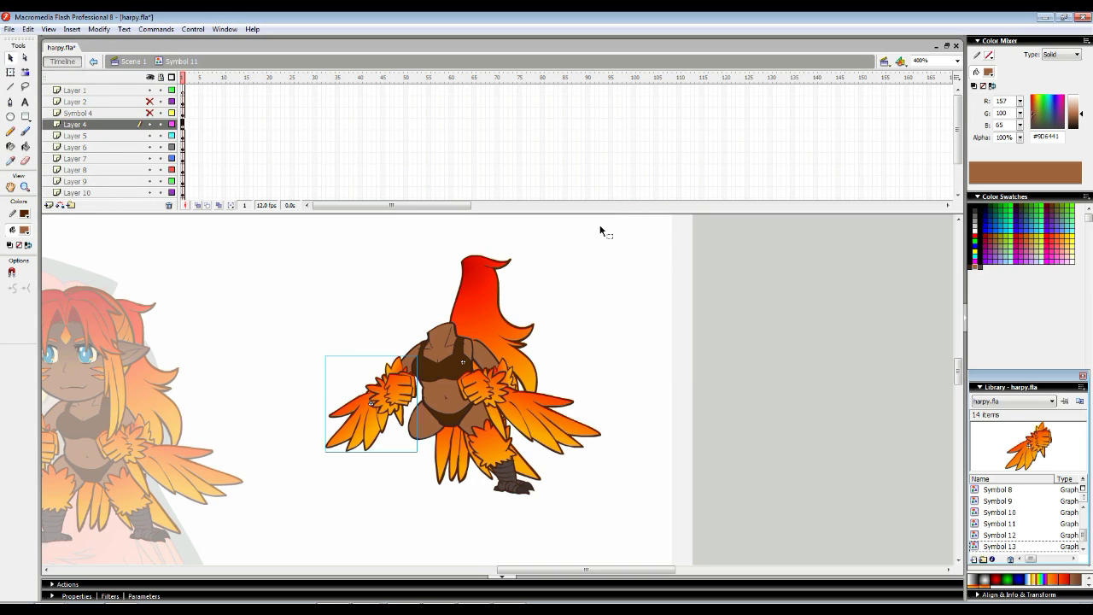
- Copy the right wing, open the left wing's symbol and insert a blank keyframe at frame 2
{"action": "left_click", "coordinate": [475, 356]}
{"action": "right_click", "coordinate": [505, 388]}
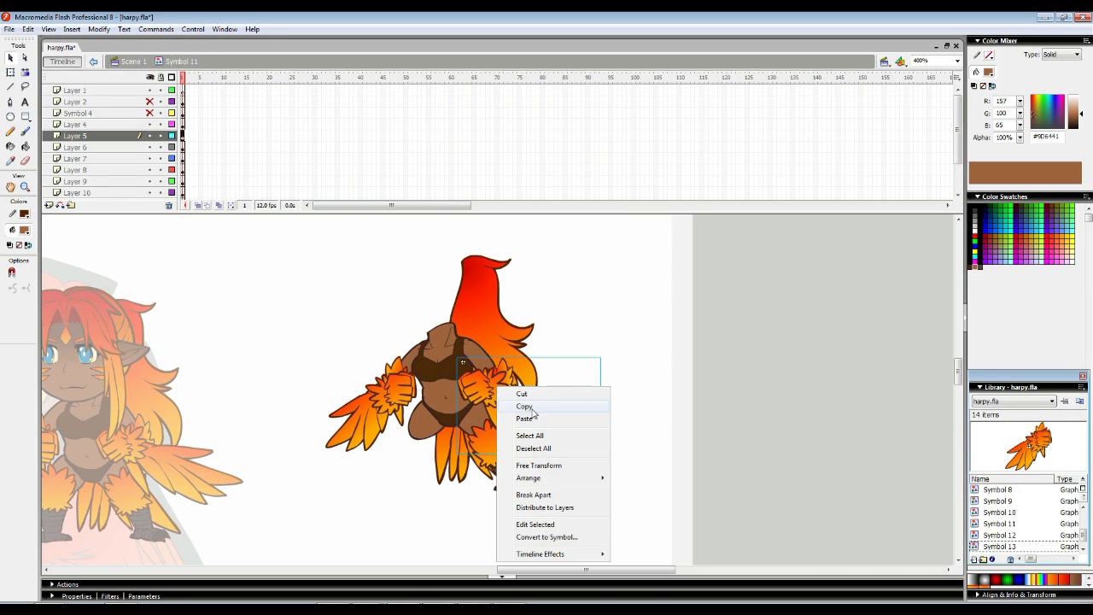
{"action": "left_click", "coordinate": [531, 407]}
{"action": "double_click", "coordinate": [393, 398]}
{"action": "left_click", "coordinate": [187, 90]}
{"action": "right_click", "coordinate": [187, 90]}
{"action": "left_click", "coordinate": [232, 152]}
- Paste the right wing on frame 2, move it over the onion-skinned left wing and leave the wing symbol
{"action": "right_click", "coordinate": [341, 269]}
{"action": "left_click", "coordinate": [381, 313]}
{"action": "left_click_drag", "start_coordinate": [504, 384], "coordinate": [362, 391]}
{"action": "left_click", "coordinate": [197, 207]}
{"action": "double_click", "coordinate": [362, 331]}
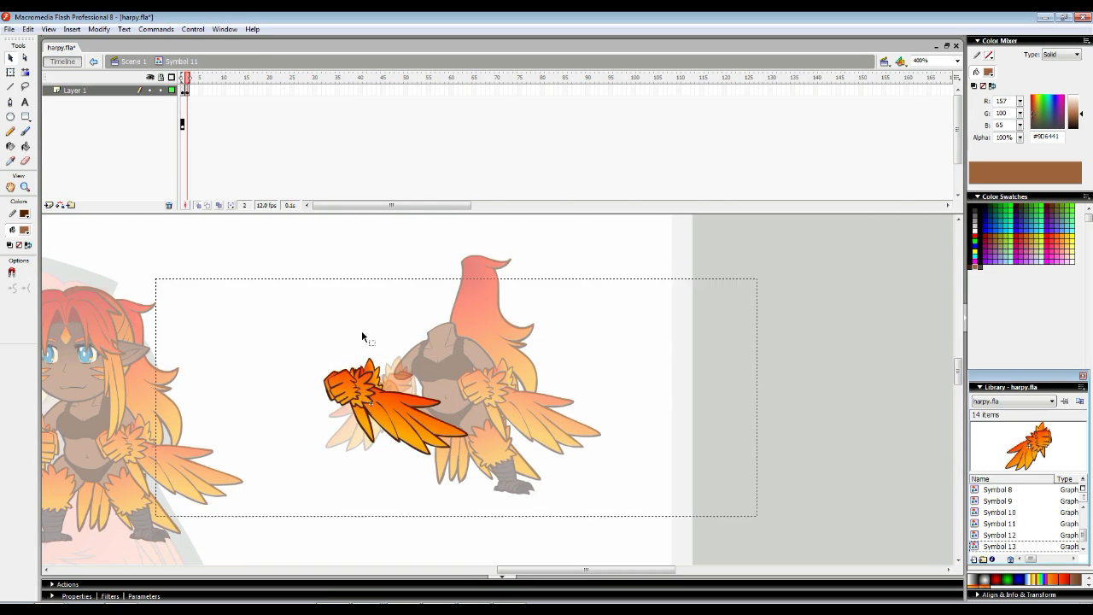
- Copy the left wing's symbol instance and paste it on the right wing's layer, Layer 5
{"action": "right_click", "coordinate": [388, 401]}
{"action": "left_click", "coordinate": [431, 173]}
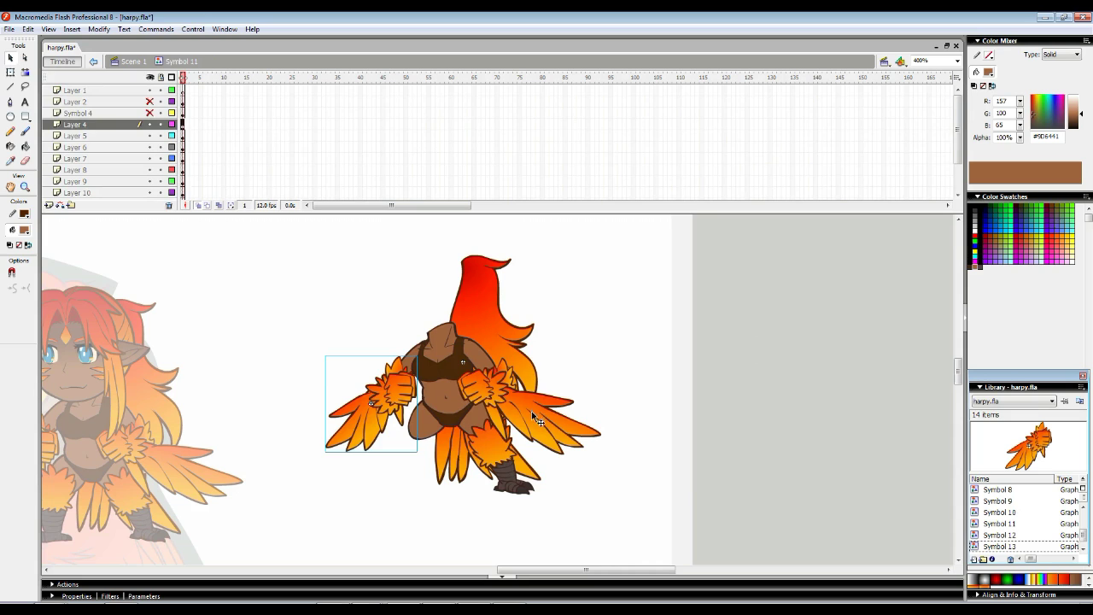
{"action": "left_click", "coordinate": [536, 417]}
{"action": "right_click", "coordinate": [558, 285]}
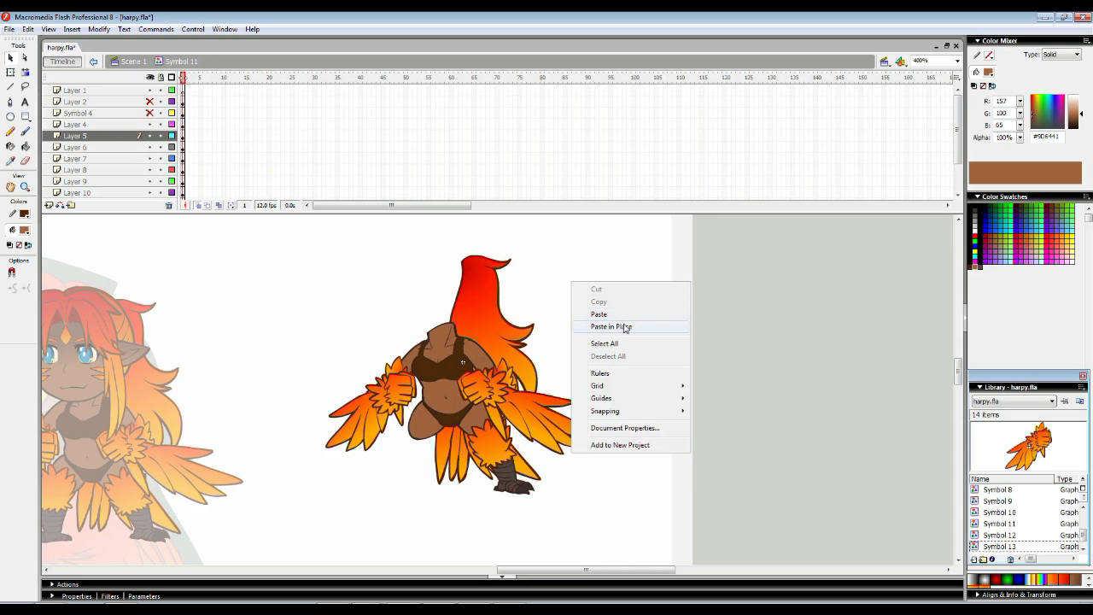
{"action": "left_click", "coordinate": [617, 312]}
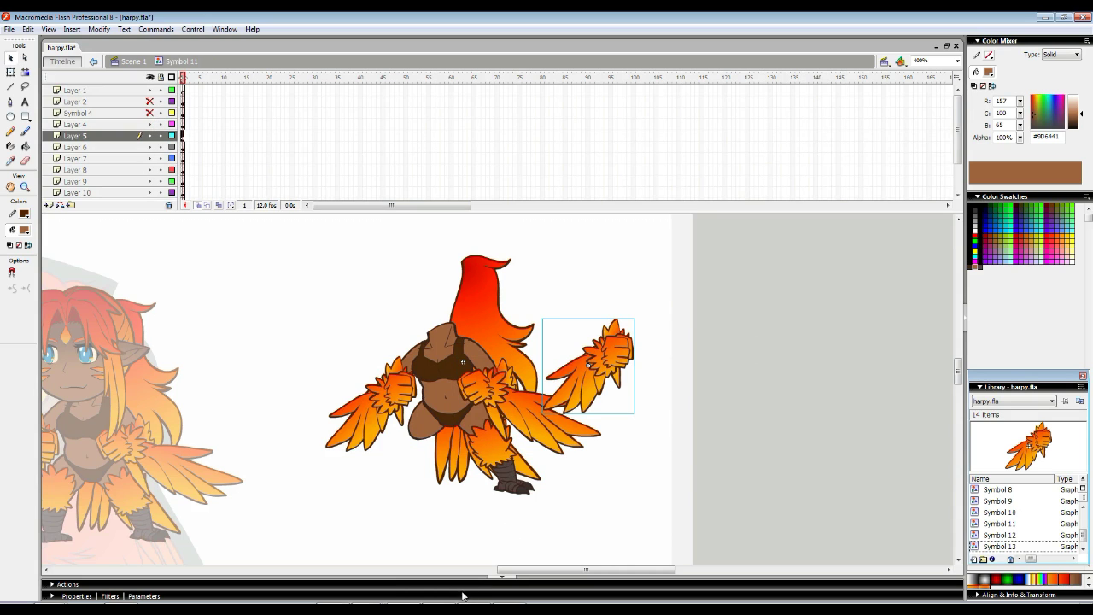
- Set the pasted wing instance to Single Frame with first frame 2 and align it over the original right wing
{"action": "left_click", "coordinate": [462, 594]}
{"action": "left_click", "coordinate": [198, 561]}
{"action": "left_click", "coordinate": [205, 587]}
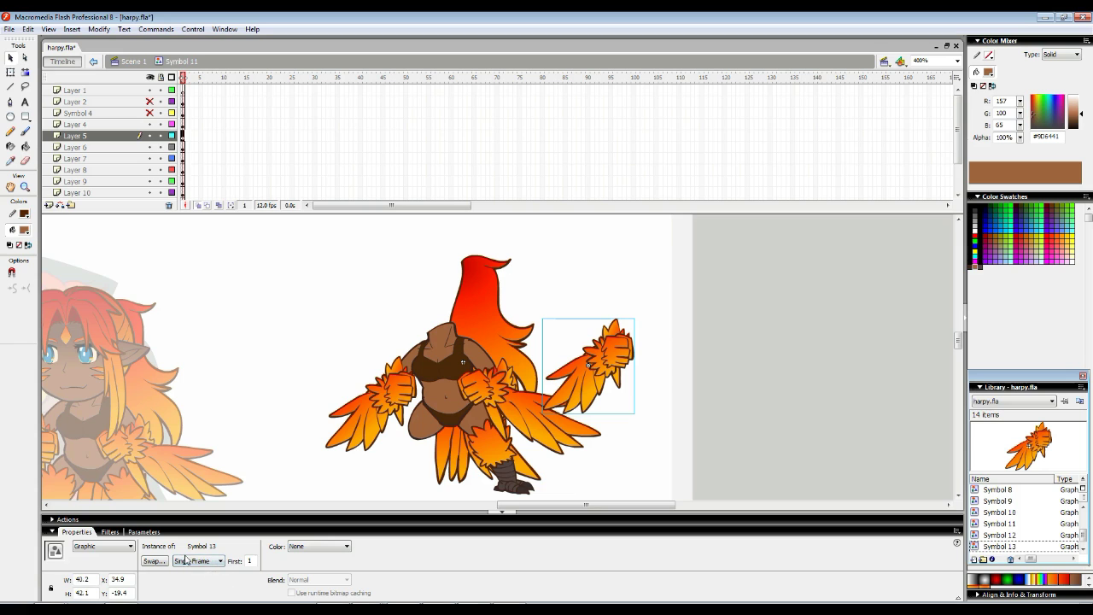
{"action": "type", "text": "2"}
{"action": "left_click", "coordinate": [603, 322]}
{"action": "left_click_drag", "start_coordinate": [594, 363], "coordinate": [519, 403]}
{"action": "key", "text": "Left"}
{"action": "key", "text": "Left"}
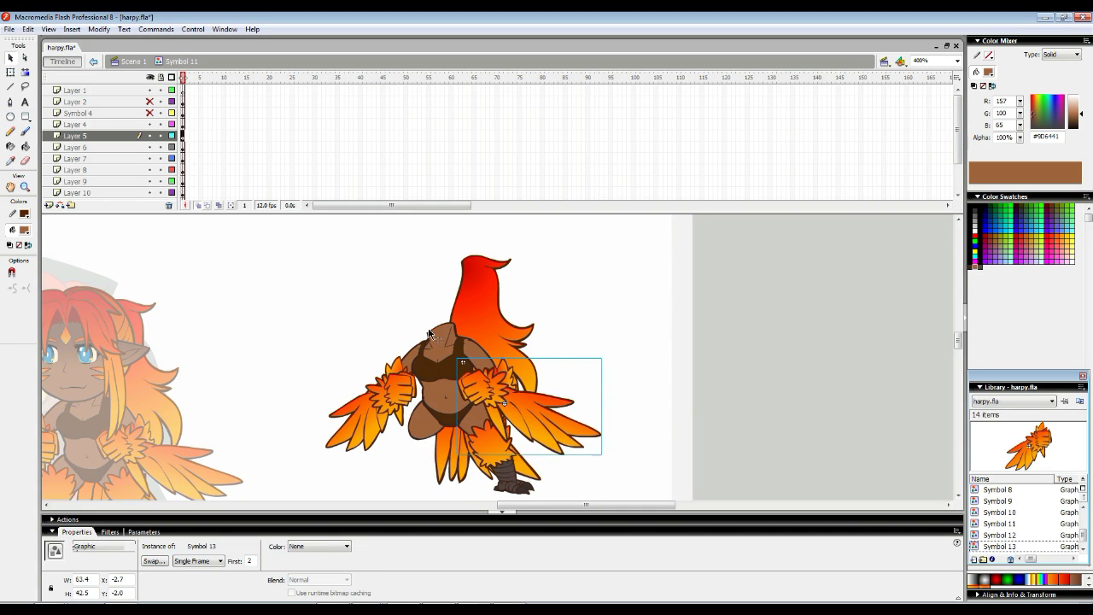
- Cut the aligned wing instance, remove the original right wing group and paste the instance back in place on Layer 5
{"action": "right_click", "coordinate": [473, 391]}
{"action": "left_click", "coordinate": [495, 148]}
{"action": "left_click", "coordinate": [499, 397]}
{"action": "key", "text": "ctrl+x"}
{"action": "right_click", "coordinate": [544, 287]}
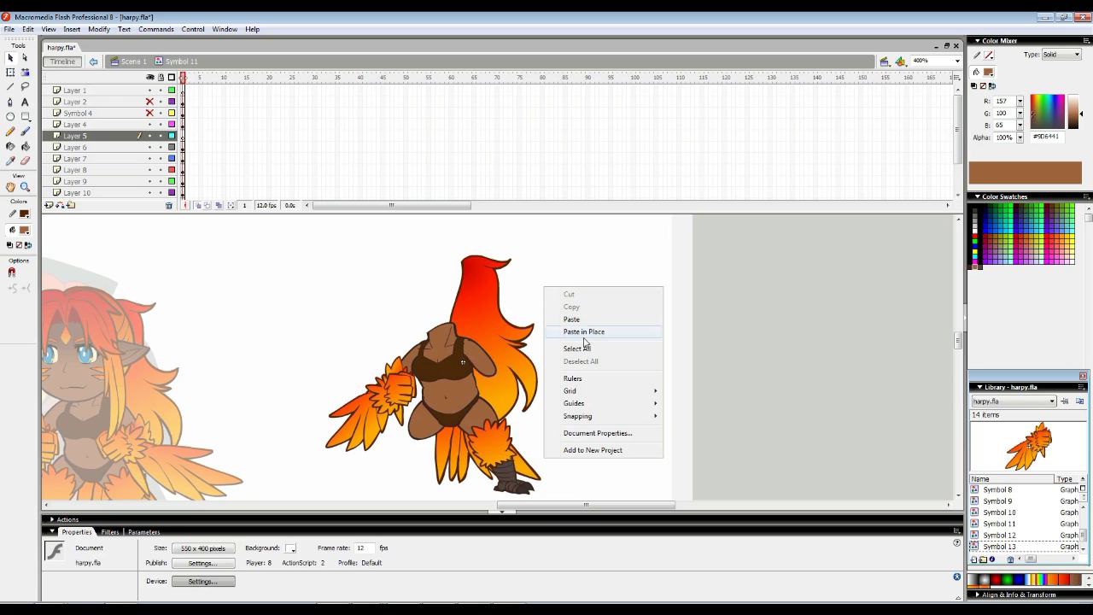
{"action": "left_click", "coordinate": [586, 333]}
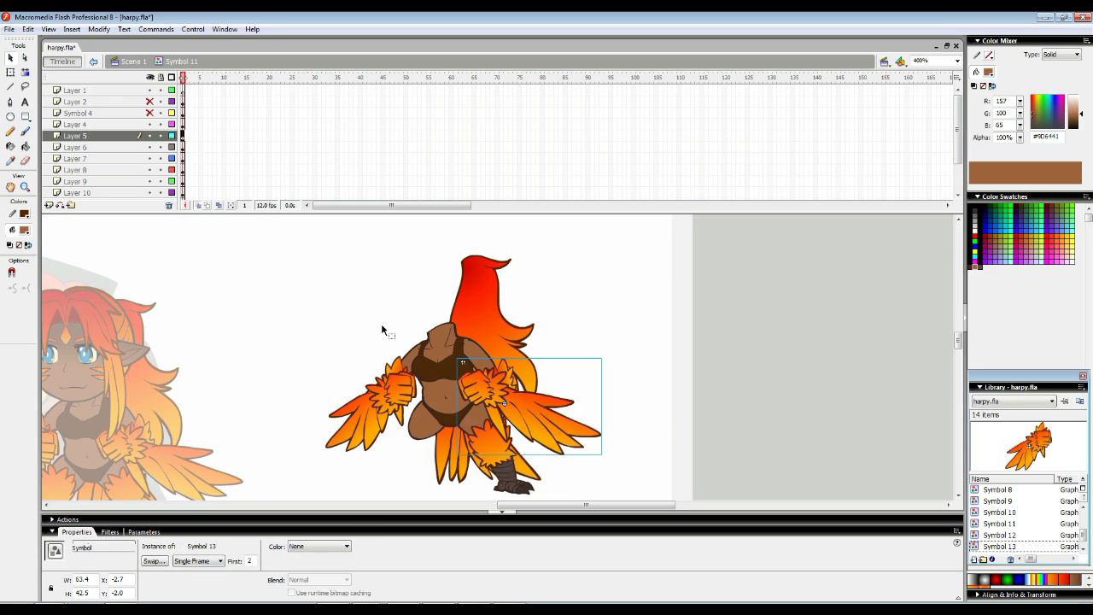
- Hide the two wing layers, Layer 5 and Layer 4
{"action": "left_click_drag", "start_coordinate": [518, 366], "coordinate": [507, 334]}
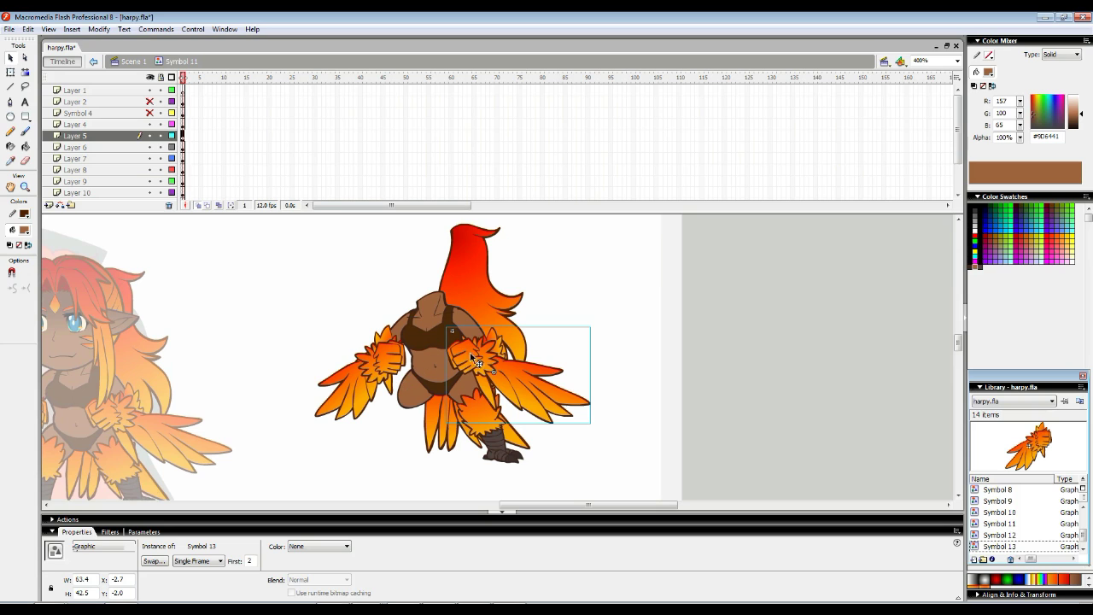
{"action": "left_click", "coordinate": [150, 137]}
{"action": "left_click", "coordinate": [395, 359]}
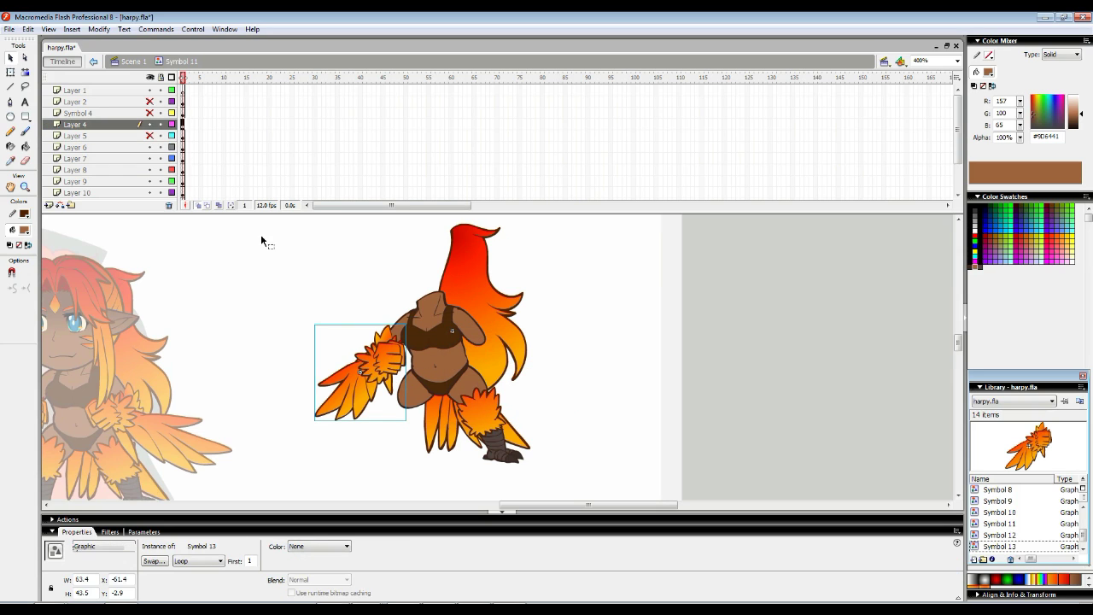
{"action": "left_click", "coordinate": [150, 125]}
- Convert the torso group on Layer 8 into a graphic symbol
{"action": "left_click", "coordinate": [400, 301]}
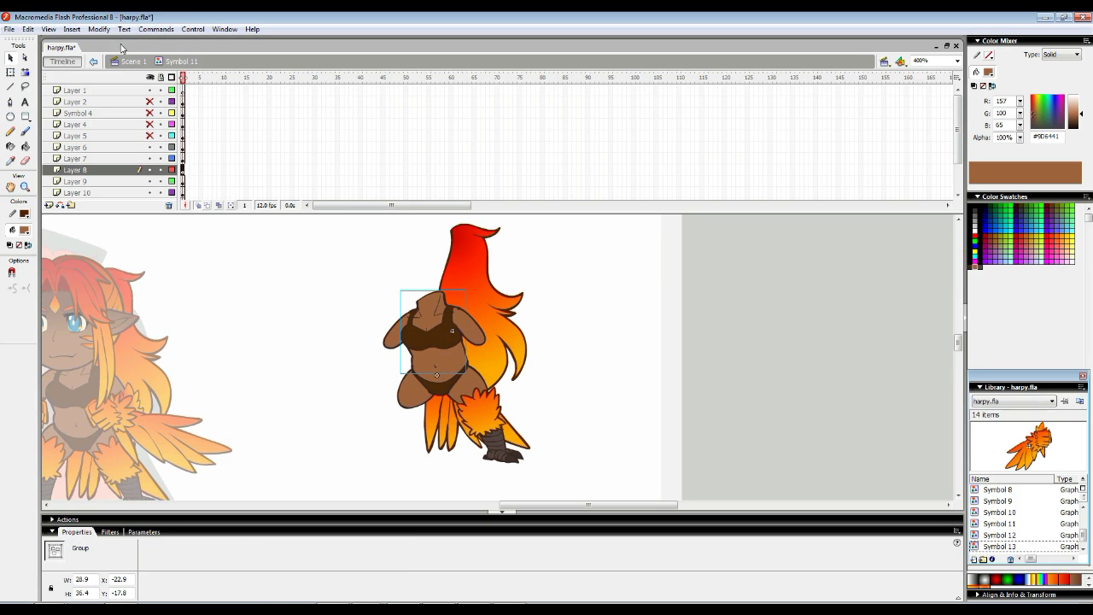
{"action": "left_click", "coordinate": [99, 29]}
{"action": "left_click", "coordinate": [96, 59]}
{"action": "left_click", "coordinate": [636, 210]}
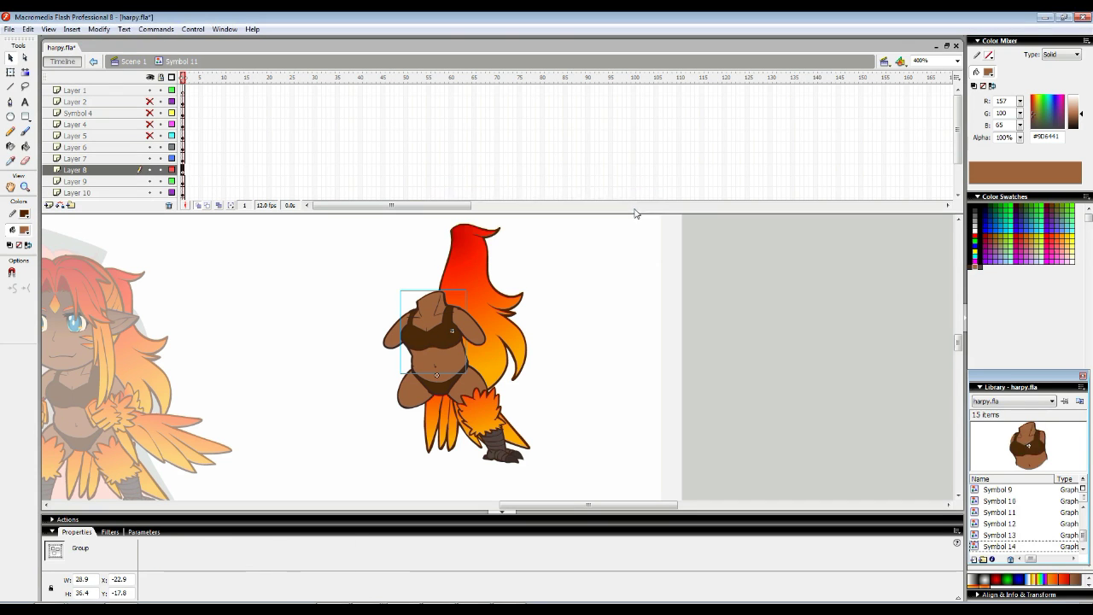
- Move the pelvis group from Layer 10 into a blank keyframe at frame 2 inside the torso symbol
{"action": "left_click", "coordinate": [434, 385]}
{"action": "right_click", "coordinate": [435, 385]}
{"action": "left_click", "coordinate": [464, 393]}
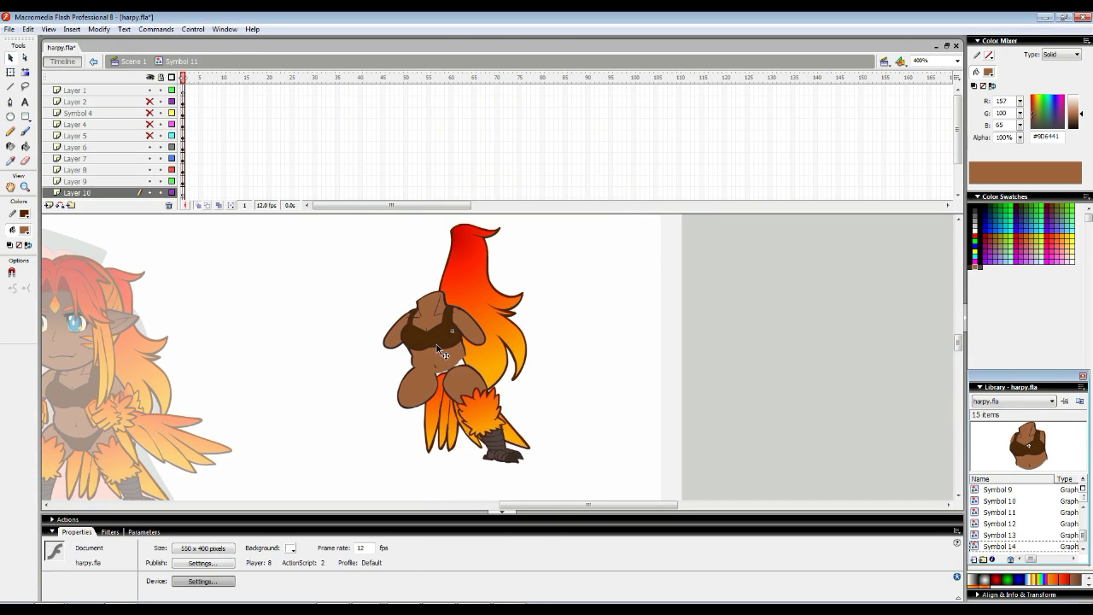
{"action": "double_click", "coordinate": [436, 344]}
{"action": "left_click", "coordinate": [191, 90]}
{"action": "right_click", "coordinate": [191, 91]}
{"action": "left_click", "coordinate": [234, 173]}
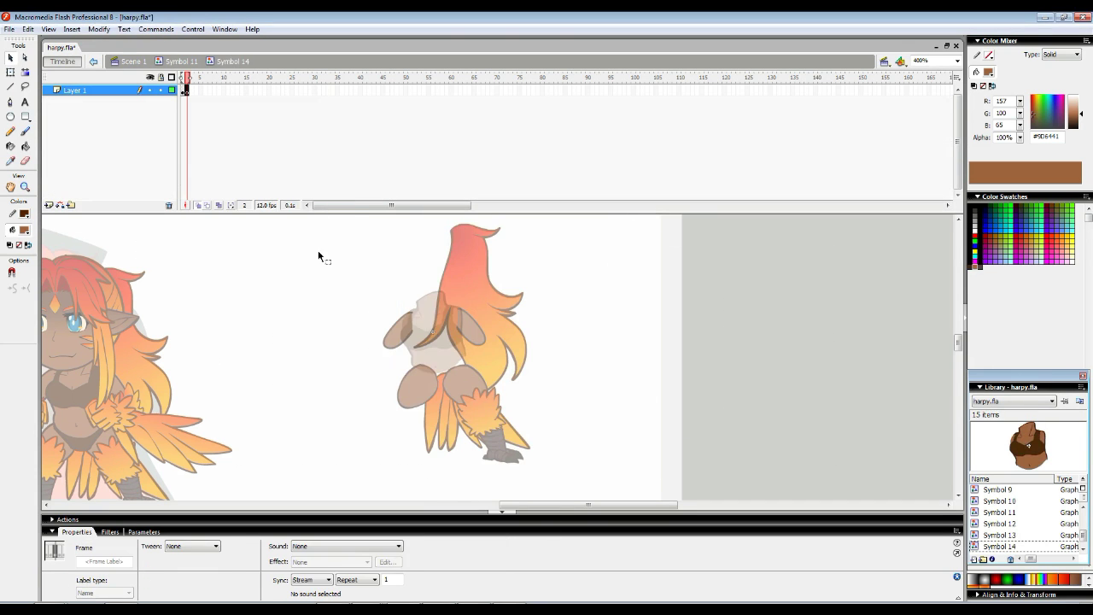
{"action": "right_click", "coordinate": [337, 254]}
{"action": "left_click", "coordinate": [391, 305]}
{"action": "left_click_drag", "start_coordinate": [502, 360], "coordinate": [451, 371]}
{"action": "double_click", "coordinate": [515, 366]}
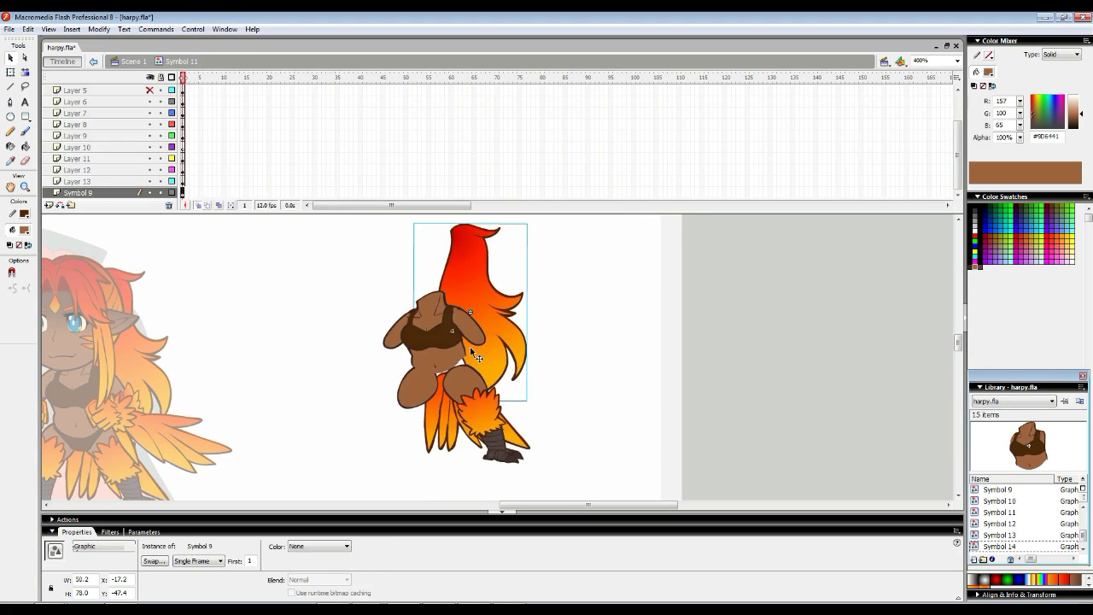
- Copy the torso instance and paste it in place on Layer 10
{"action": "right_click", "coordinate": [443, 329]}
{"action": "left_click", "coordinate": [479, 350]}
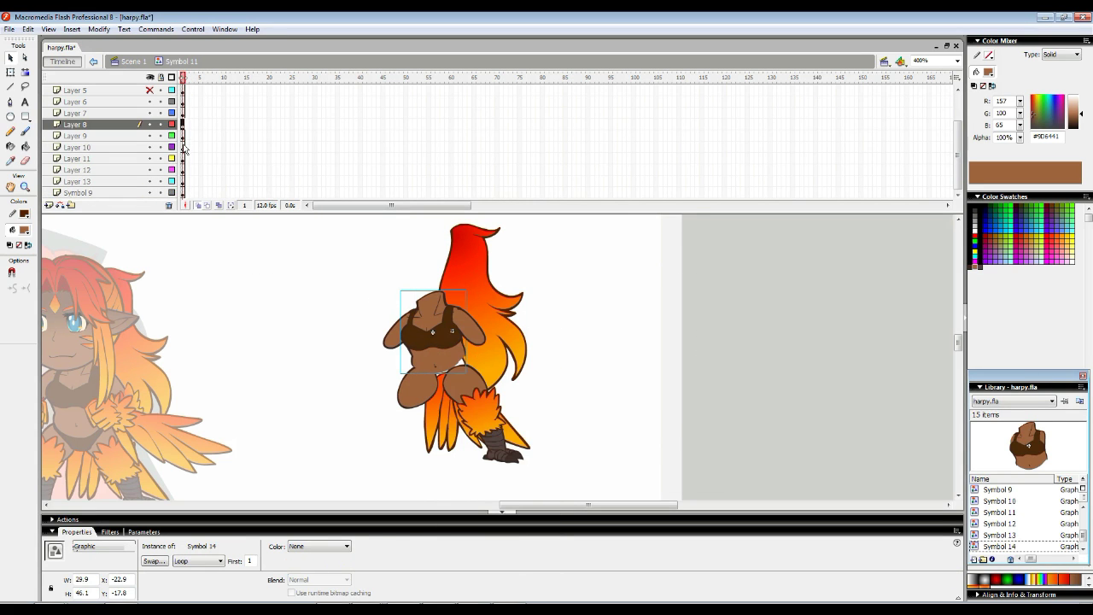
{"action": "left_click", "coordinate": [183, 147]}
{"action": "right_click", "coordinate": [294, 266]}
{"action": "left_click", "coordinate": [333, 317]}
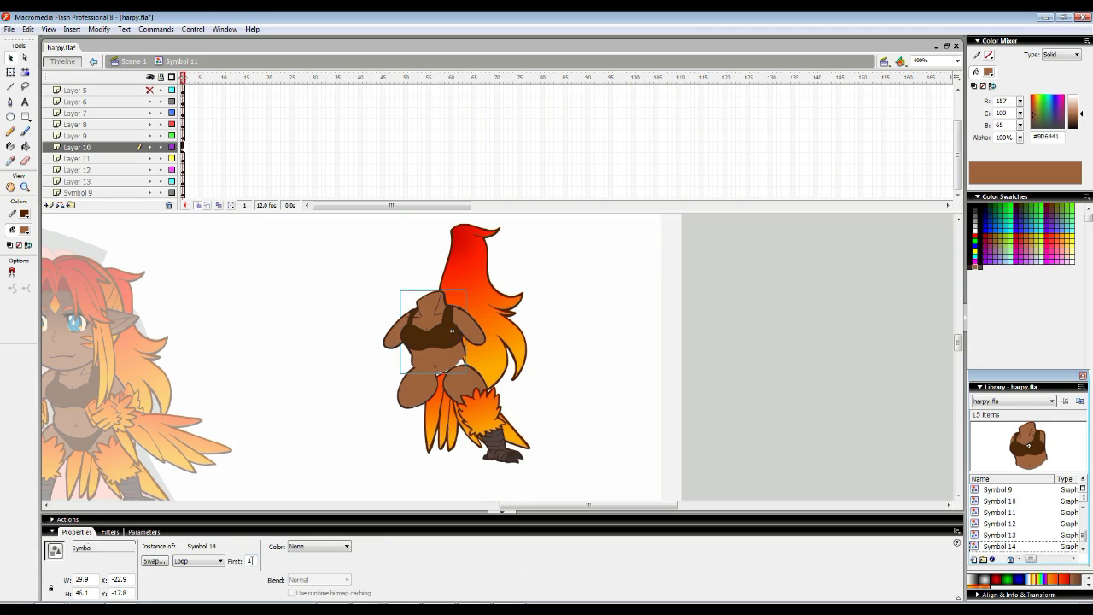
- Set the Layer 10 copy to Single Frame with first frame 2, and set the torso instance to Single Frame
{"action": "key", "text": "Return"}
{"action": "left_click", "coordinate": [198, 561]}
{"action": "left_click", "coordinate": [197, 589]}
{"action": "left_click", "coordinate": [432, 333]}
{"action": "left_click", "coordinate": [198, 560]}
{"action": "left_click", "coordinate": [197, 589]}
{"action": "left_click", "coordinate": [376, 416]}
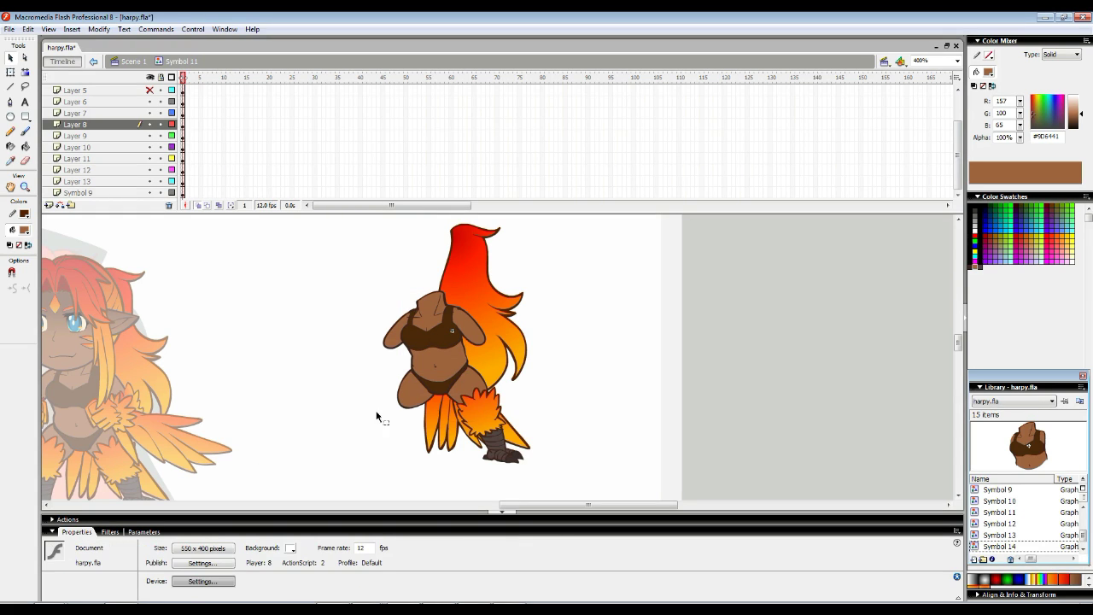
{"action": "left_click", "coordinate": [450, 380]}
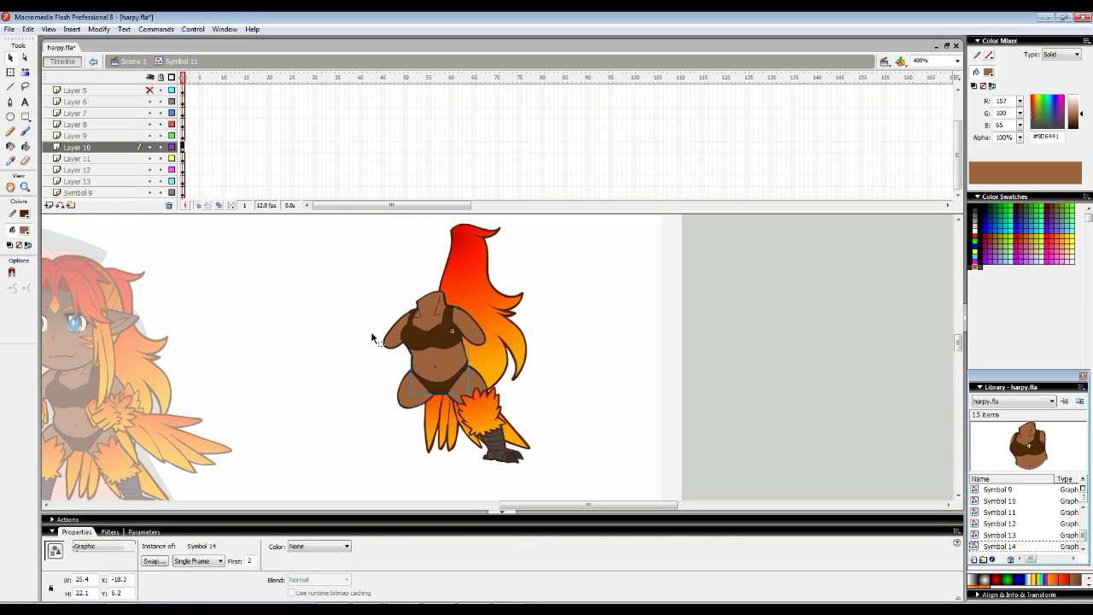
- Convert the right upper arm group on Layer 7 into a graphic symbol and copy the instance
{"action": "left_click", "coordinate": [397, 342]}
{"action": "left_click", "coordinate": [474, 333]}
{"action": "left_click", "coordinate": [99, 29]}
{"action": "left_click", "coordinate": [51, 58]}
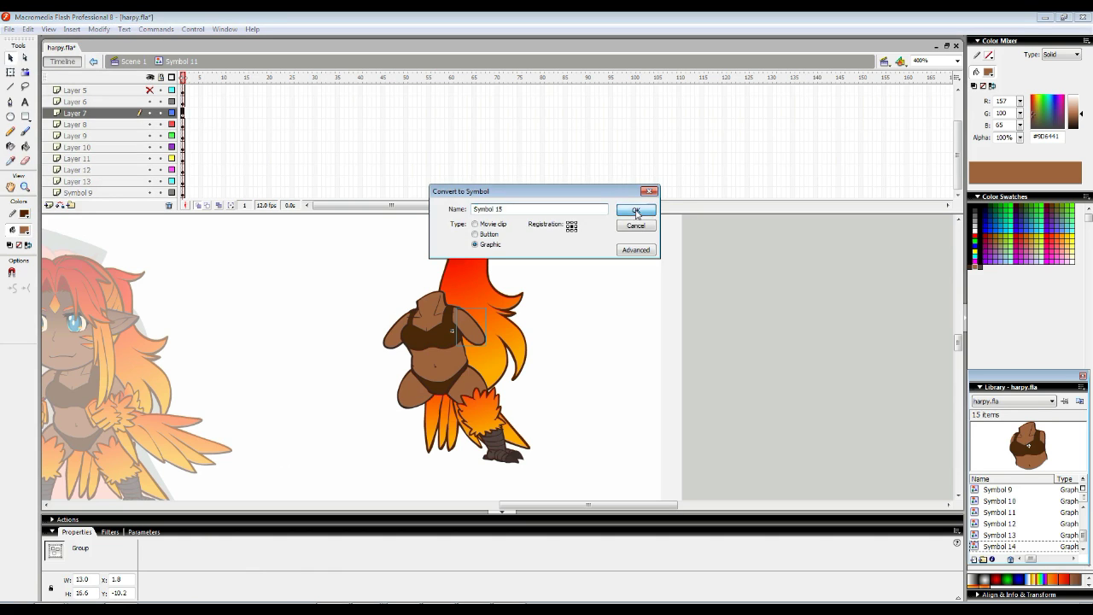
{"action": "left_click", "coordinate": [636, 211]}
{"action": "right_click", "coordinate": [470, 330]}
{"action": "left_click", "coordinate": [504, 350]}
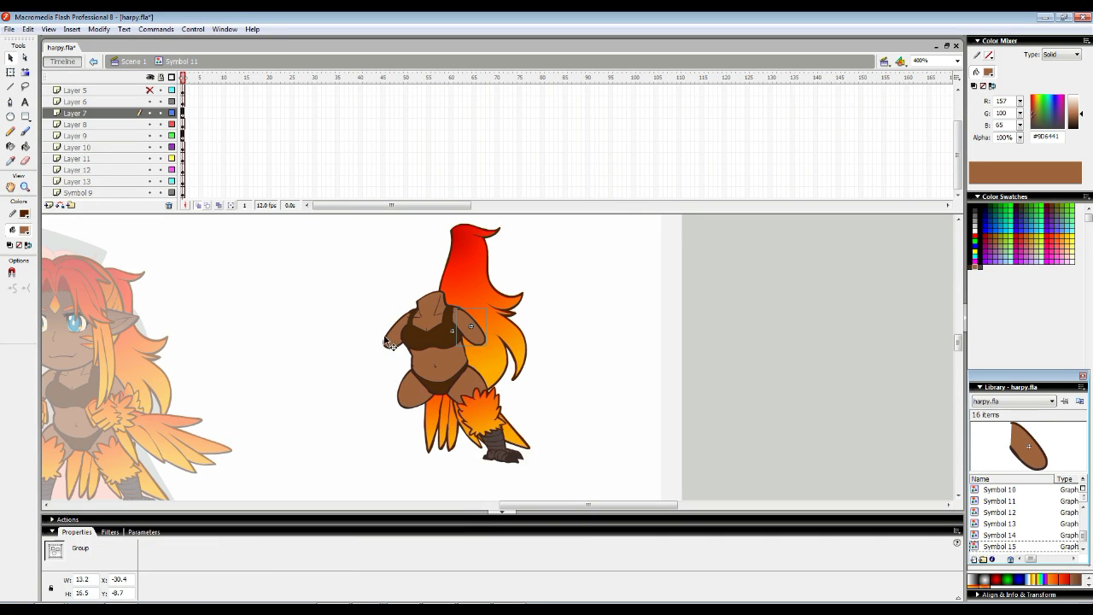
- Paste the upper arm instance on Layer 9, flip it horizontally and align it over the original left upper arm
{"action": "right_click", "coordinate": [276, 263]}
{"action": "left_click", "coordinate": [294, 296]}
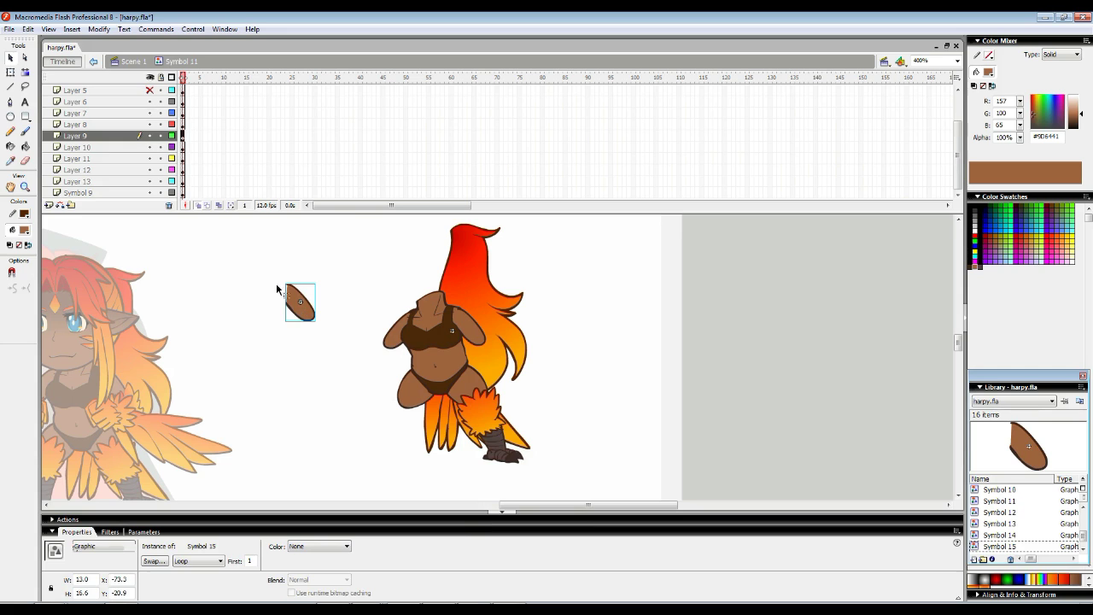
{"action": "left_click", "coordinate": [99, 29]}
{"action": "mouse_move", "coordinate": [68, 177]}
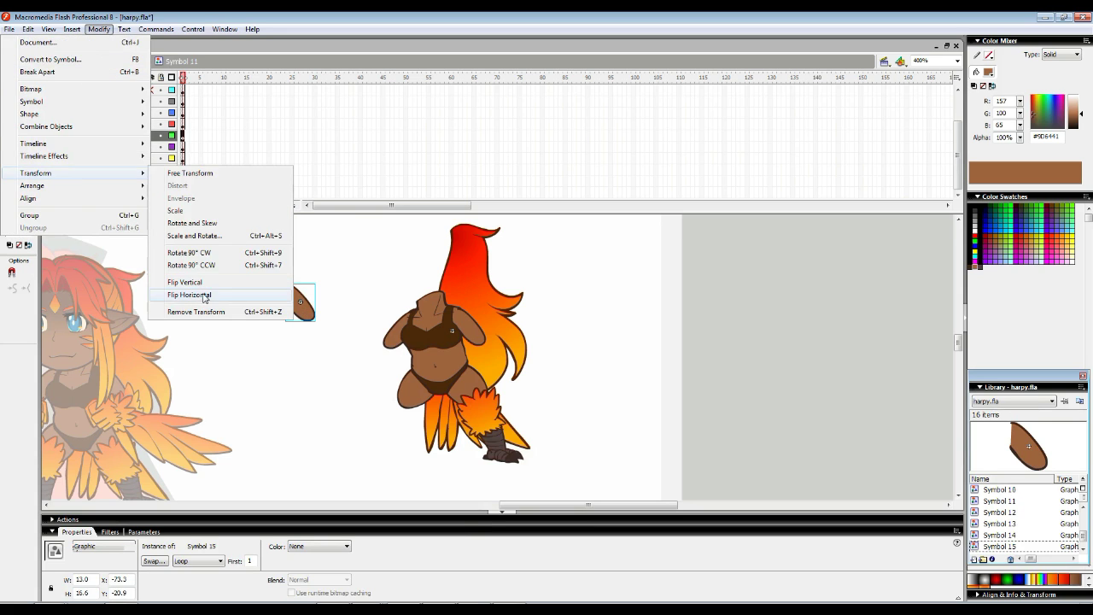
{"action": "left_click", "coordinate": [202, 295]}
{"action": "left_click_drag", "start_coordinate": [306, 306], "coordinate": [403, 333]}
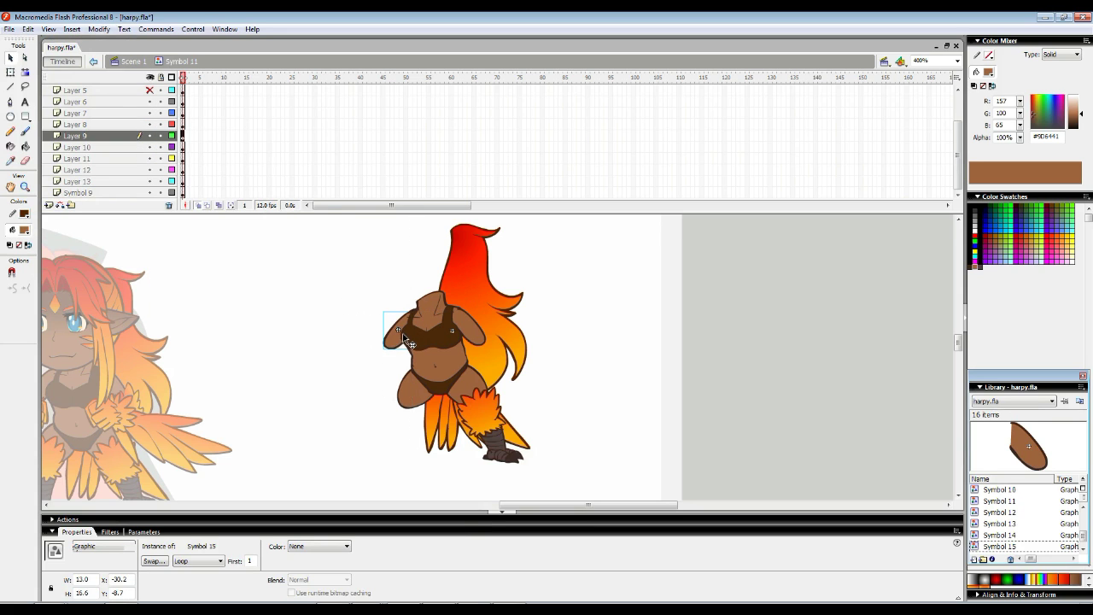
- Cut the flipped arm instance, remove the original left upper arm group and paste the instance back in place on Layer 9
{"action": "right_click", "coordinate": [398, 348]}
{"action": "left_click", "coordinate": [414, 357]}
{"action": "right_click", "coordinate": [339, 311]}
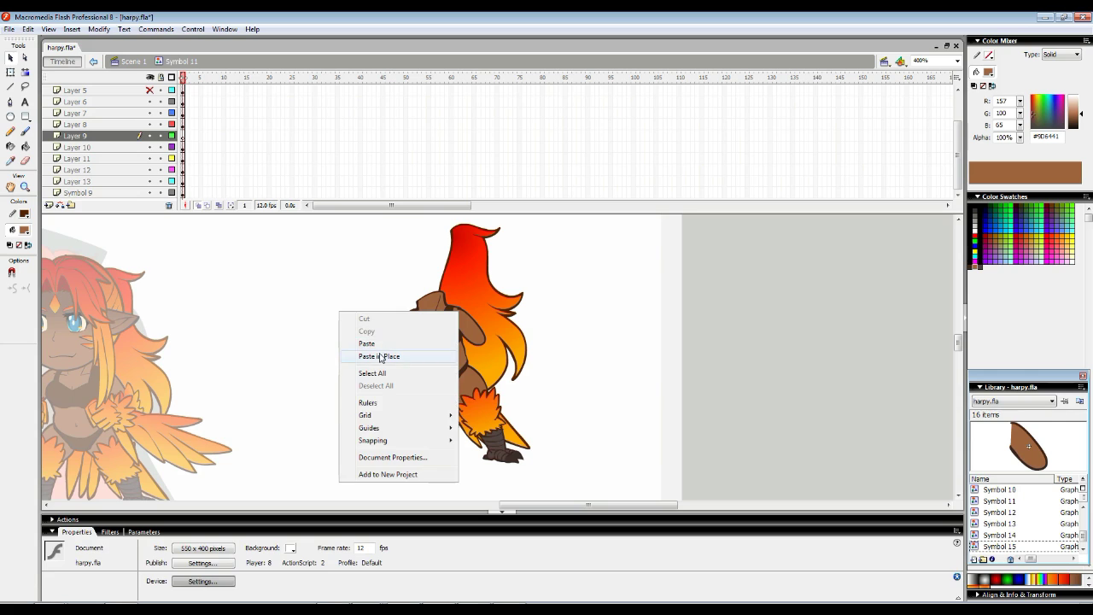
{"action": "left_click", "coordinate": [379, 356]}
{"action": "left_click", "coordinate": [347, 314]}
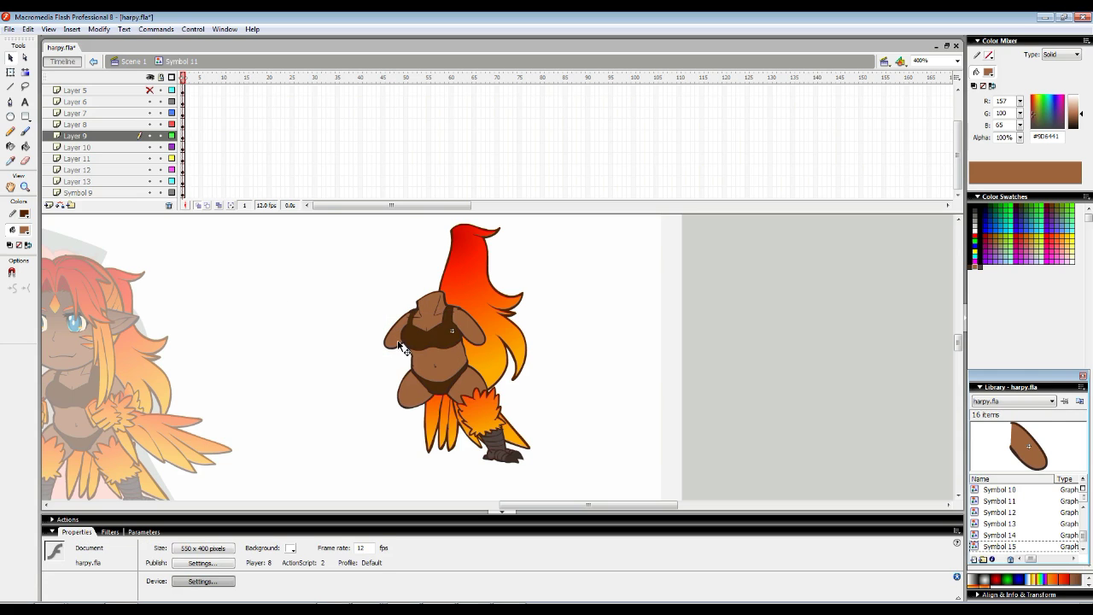
- Convert the right thigh group on Layer 12 into a graphic symbol and copy the instance
{"action": "left_click", "coordinate": [466, 386]}
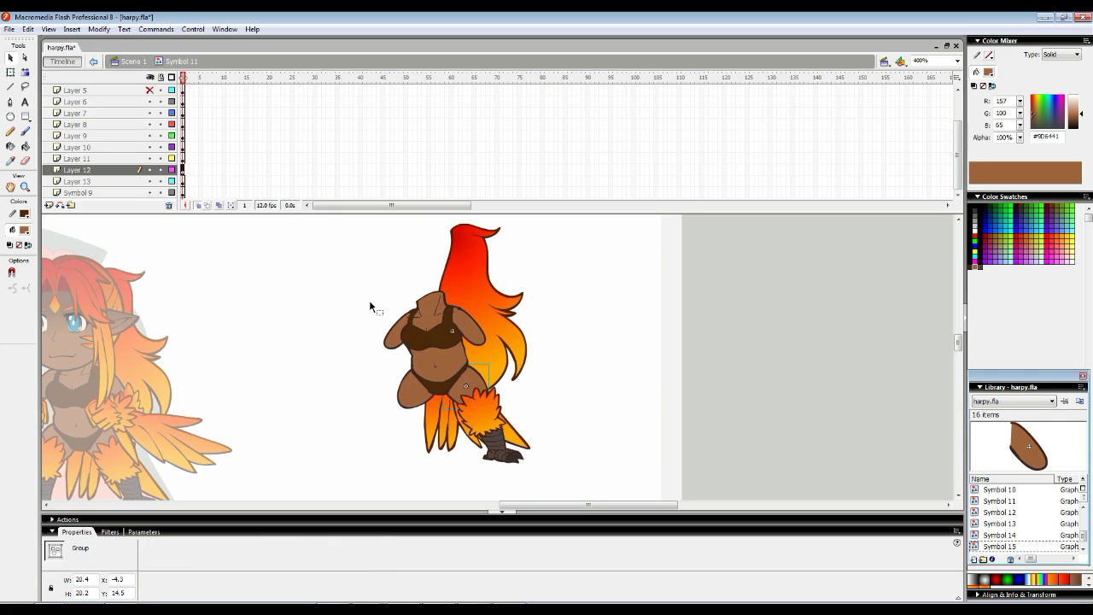
{"action": "left_click", "coordinate": [99, 29]}
{"action": "left_click", "coordinate": [85, 60]}
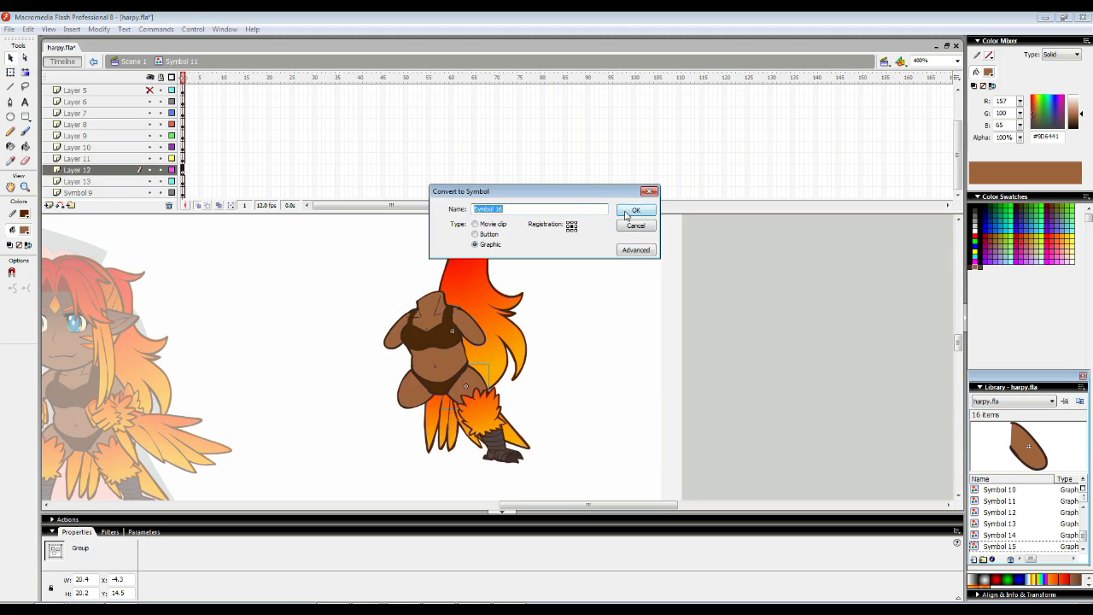
{"action": "left_click", "coordinate": [636, 210]}
{"action": "right_click", "coordinate": [471, 383]}
{"action": "left_click", "coordinate": [401, 402]}
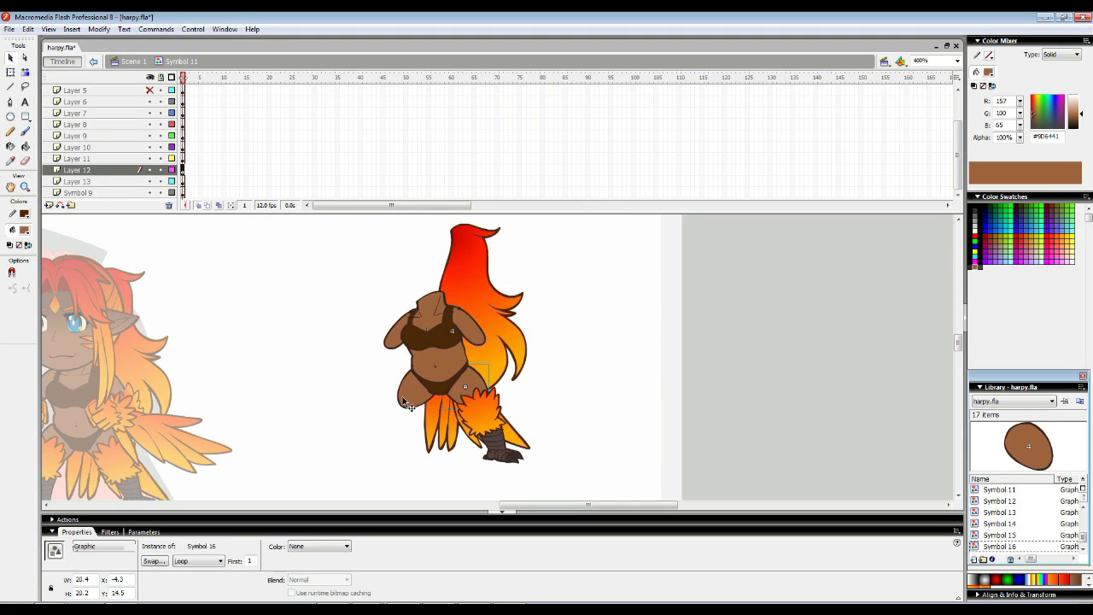
- Replace the left thigh group on Layer 11 with a horizontally flipped copy of the thigh symbol, positioned at the left hip
{"action": "left_click", "coordinate": [403, 400]}
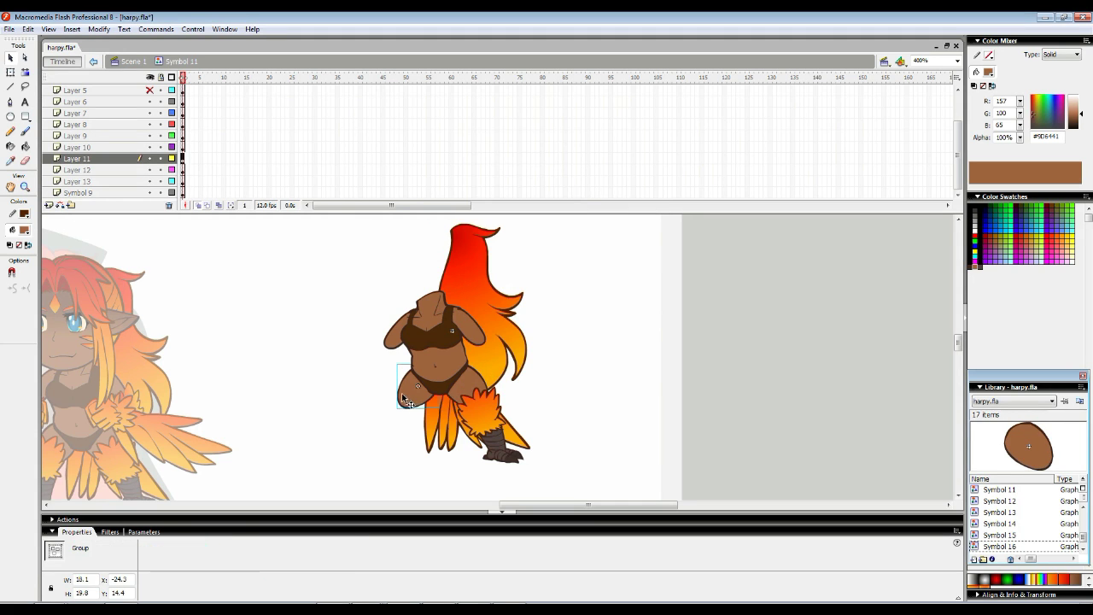
{"action": "left_click", "coordinate": [311, 362]}
{"action": "right_click", "coordinate": [310, 359]}
{"action": "left_click", "coordinate": [333, 381]}
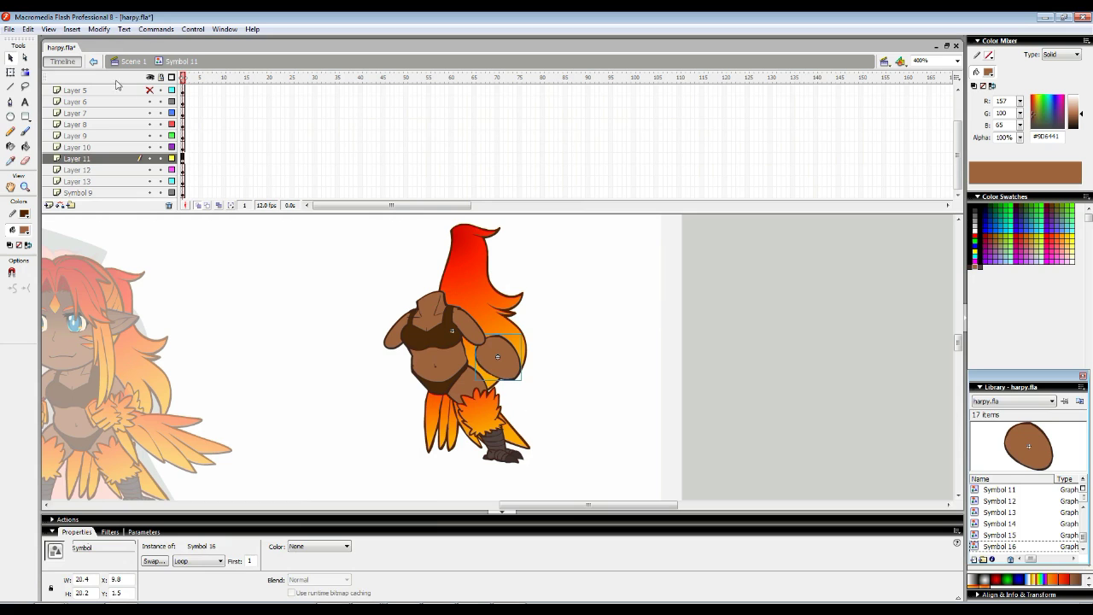
{"action": "left_click", "coordinate": [99, 29]}
{"action": "mouse_move", "coordinate": [91, 170]}
{"action": "left_click", "coordinate": [212, 295]}
{"action": "left_click_drag", "start_coordinate": [506, 354], "coordinate": [410, 394]}
{"action": "left_click", "coordinate": [329, 260]}
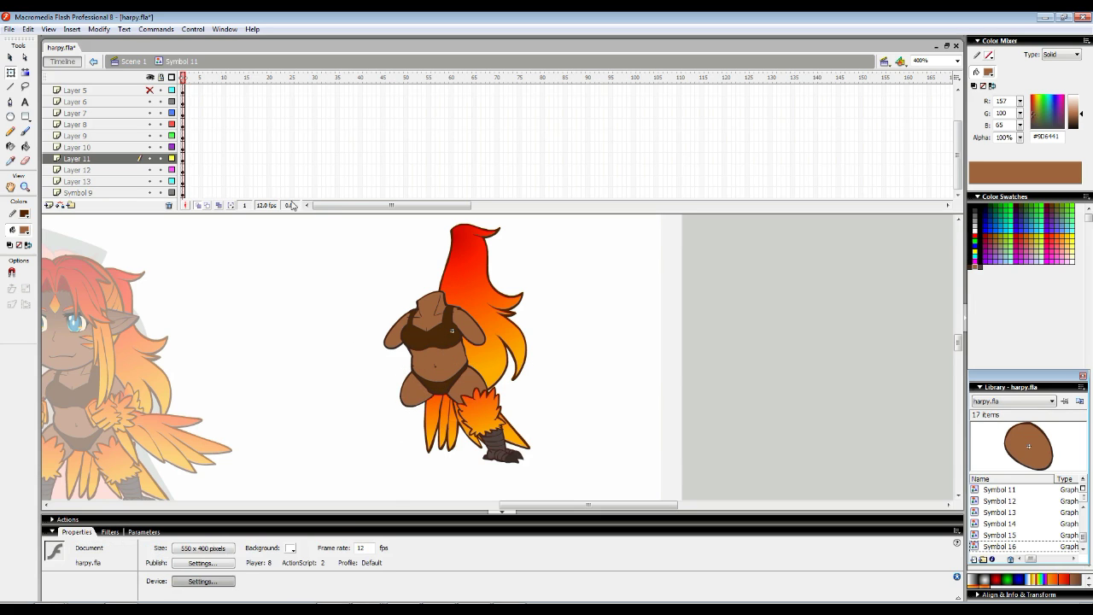
- Show all layers and cut the right lower leg group from Layer 6
{"action": "left_click", "coordinate": [150, 77]}
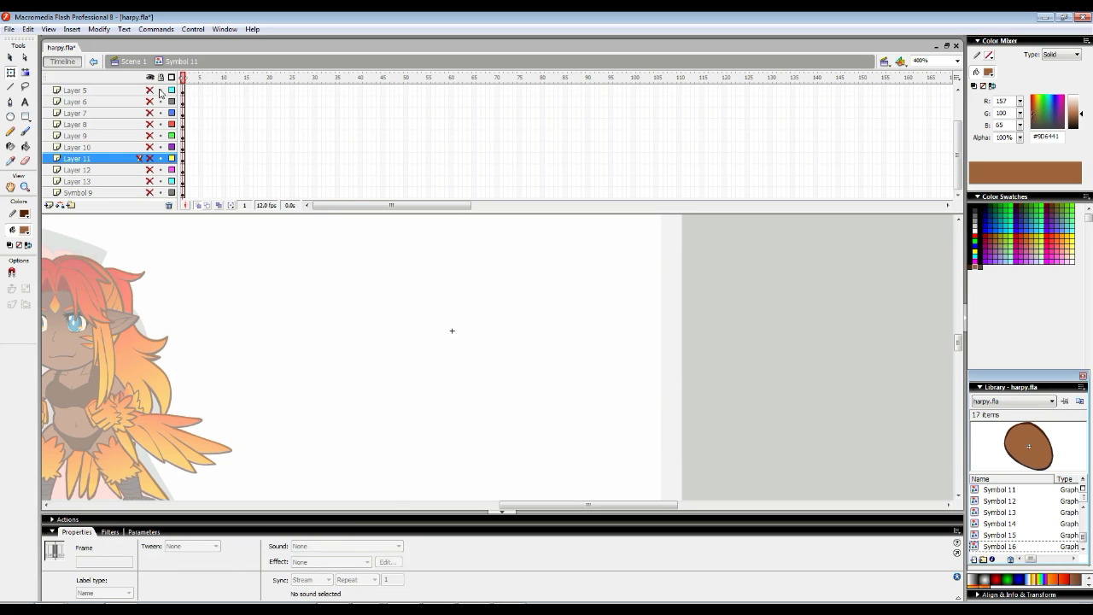
{"action": "left_click", "coordinate": [150, 77]}
{"action": "left_click", "coordinate": [295, 318]}
{"action": "left_click", "coordinate": [412, 418]}
{"action": "left_click", "coordinate": [475, 417]}
{"action": "right_click", "coordinate": [477, 416]}
{"action": "left_click", "coordinate": [496, 437]}
{"action": "left_click", "coordinate": [502, 435]}
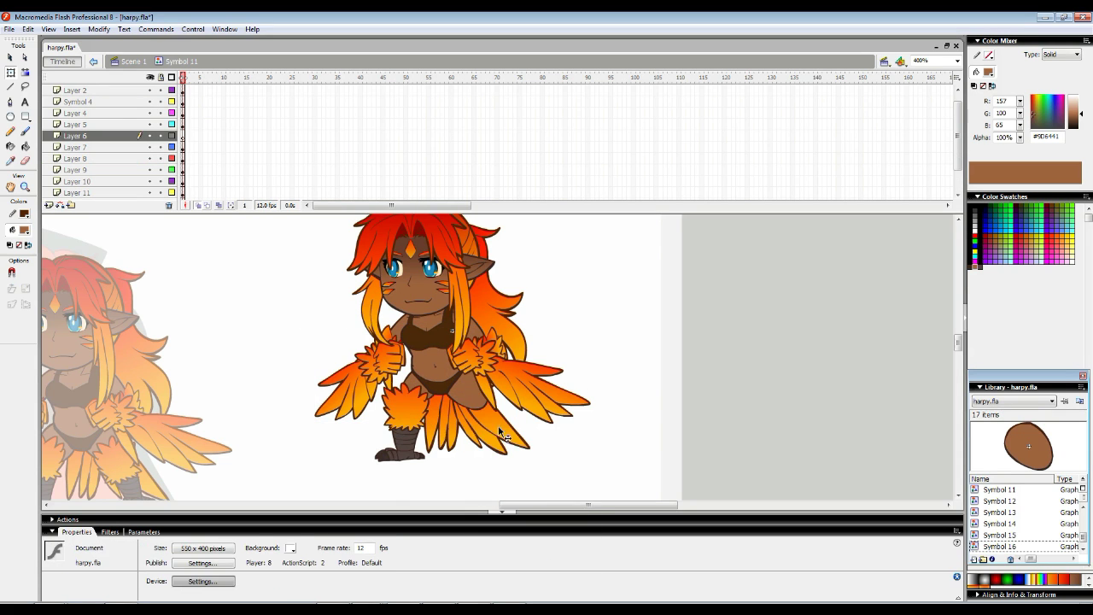
- Paste the right lower leg into a blank keyframe at frame 2 of the left lower leg's symbol, aligned over the leg
{"action": "double_click", "coordinate": [398, 422]}
{"action": "right_click", "coordinate": [188, 90]}
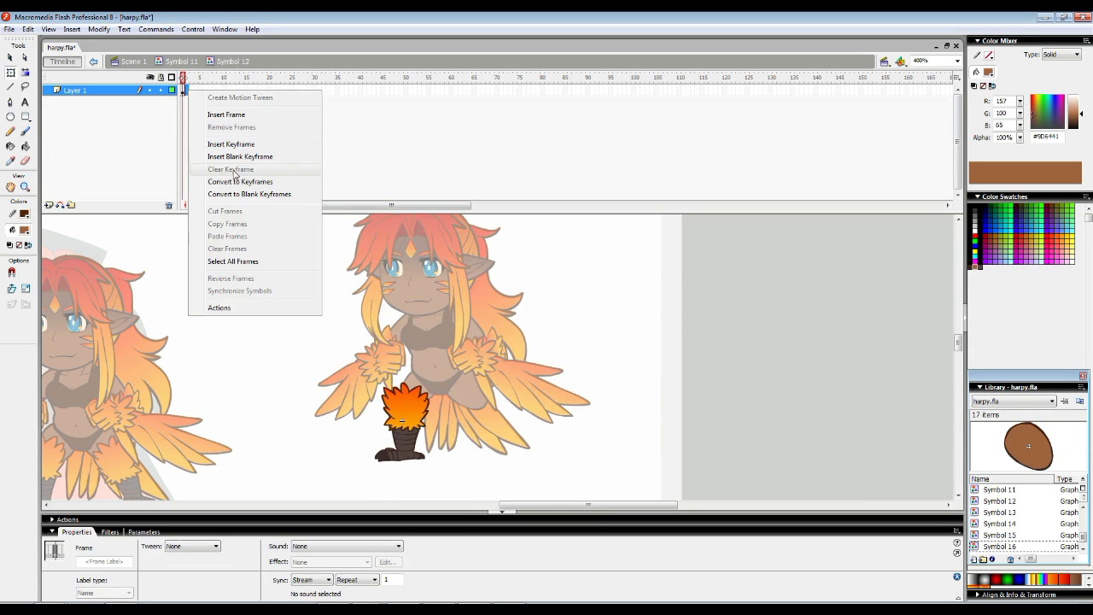
{"action": "left_click", "coordinate": [226, 157]}
{"action": "right_click", "coordinate": [304, 316]}
{"action": "left_click", "coordinate": [337, 330]}
{"action": "left_click_drag", "start_coordinate": [490, 350], "coordinate": [401, 415]}
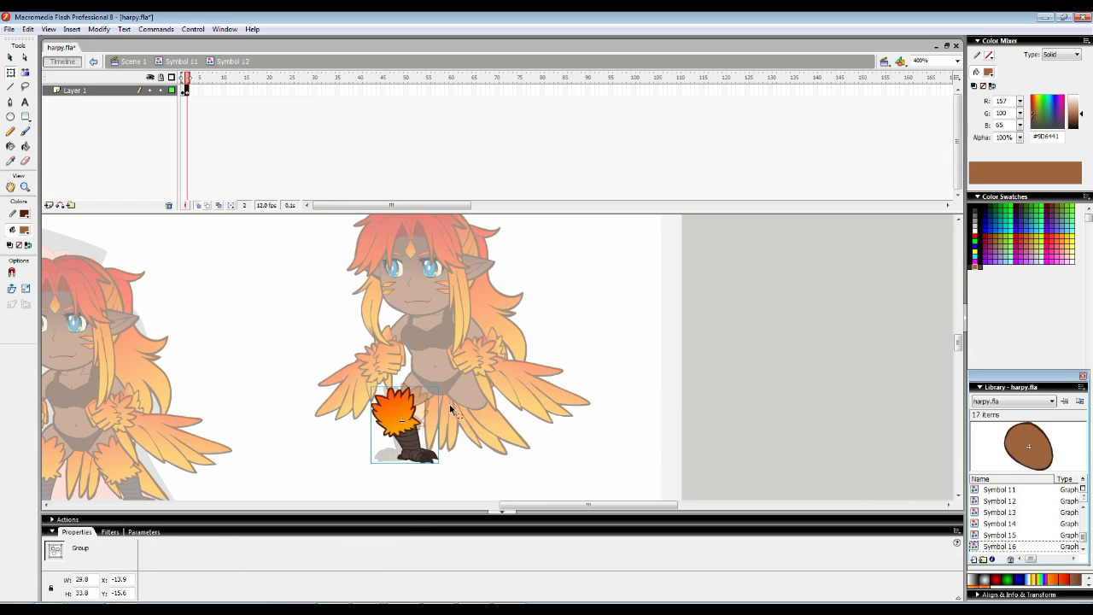
{"action": "left_click", "coordinate": [450, 410]}
{"action": "double_click", "coordinate": [450, 409]}
- Copy the left lower leg instance from Layer 2 and paste it on Layer 1
{"action": "right_click", "coordinate": [403, 417]}
{"action": "left_click", "coordinate": [412, 176]}
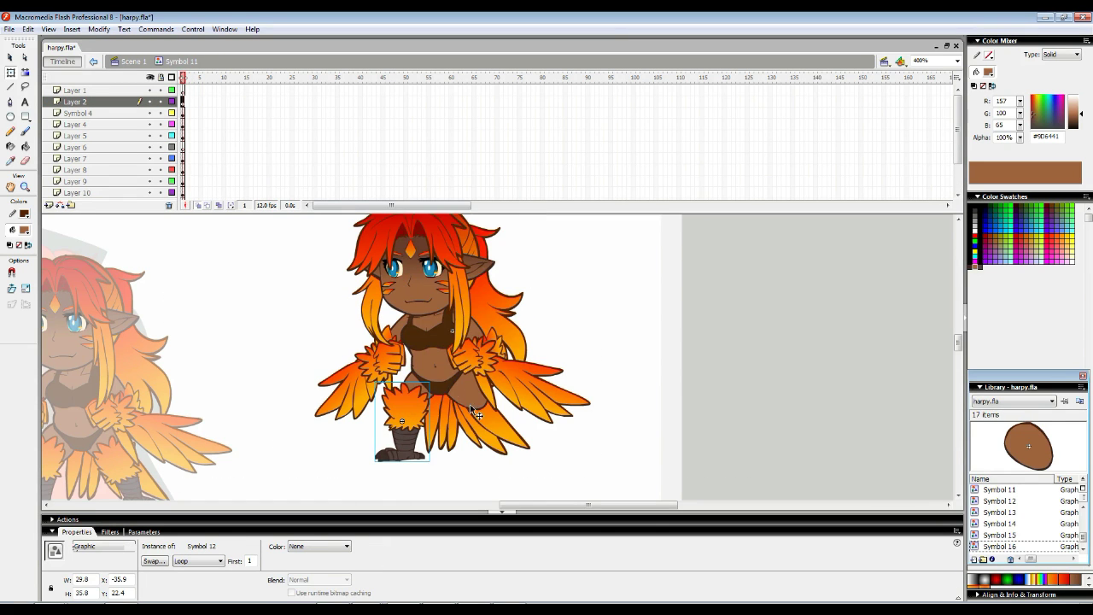
{"action": "left_click", "coordinate": [184, 147]}
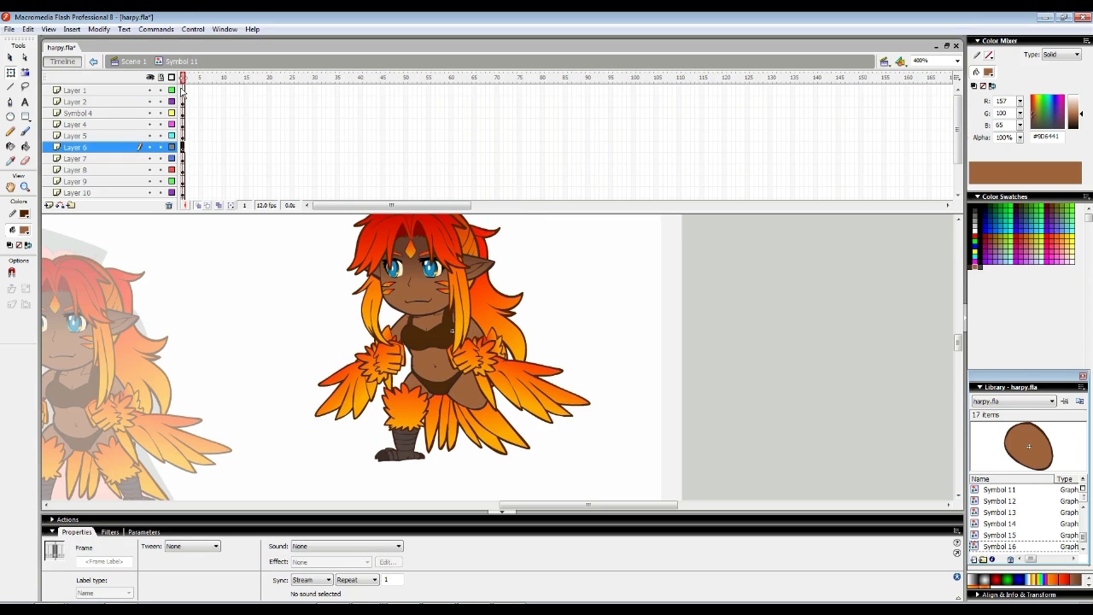
{"action": "left_click", "coordinate": [76, 90]}
{"action": "right_click", "coordinate": [254, 282]}
{"action": "left_click", "coordinate": [294, 313]}
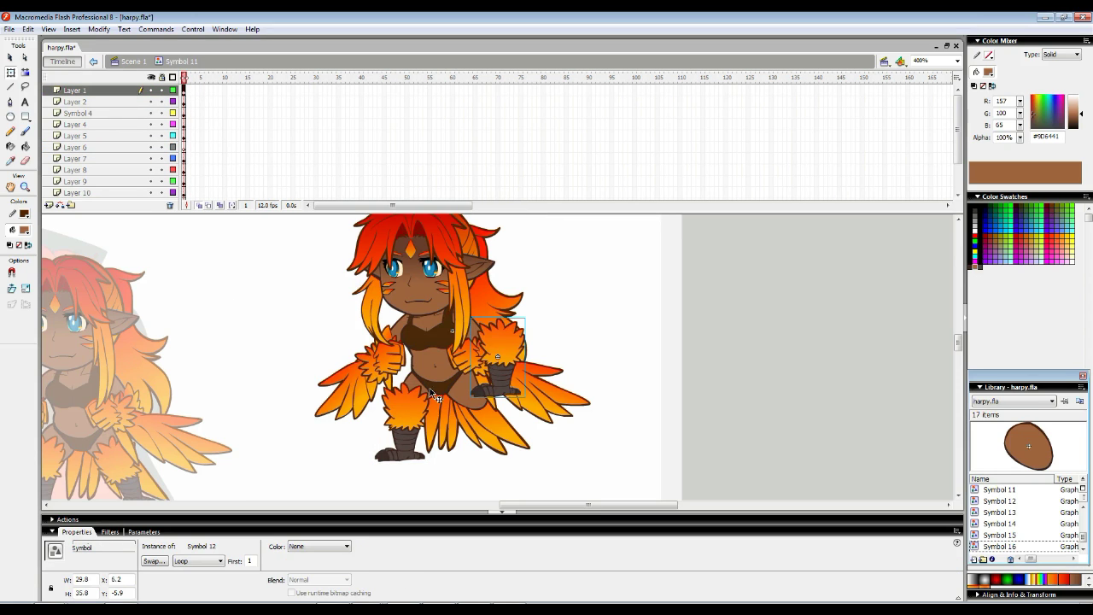
- Position the pasted lower leg under the right thigh and set its first frame to 2
{"action": "left_click_drag", "start_coordinate": [497, 348], "coordinate": [476, 420]}
{"action": "double_click", "coordinate": [250, 561]}
{"action": "type", "text": "2"}
{"action": "key", "text": "Return"}
{"action": "left_click_drag", "start_coordinate": [458, 407], "coordinate": [464, 404]}
- Move the right lower leg instance from Layer 1 to the same place on Layer 6 and fine-tune its position
{"action": "right_click", "coordinate": [468, 409]}
{"action": "left_click", "coordinate": [484, 167]}
{"action": "left_click", "coordinate": [186, 147]}
{"action": "right_click", "coordinate": [228, 282]}
{"action": "left_click", "coordinate": [302, 319]}
{"action": "left_click", "coordinate": [487, 424]}
{"action": "left_click_drag", "start_coordinate": [482, 419], "coordinate": [484, 417]}
- Convert the tail feather group on Layer 13 into a graphic symbol
{"action": "left_click", "coordinate": [436, 415]}
{"action": "left_click", "coordinate": [99, 29]}
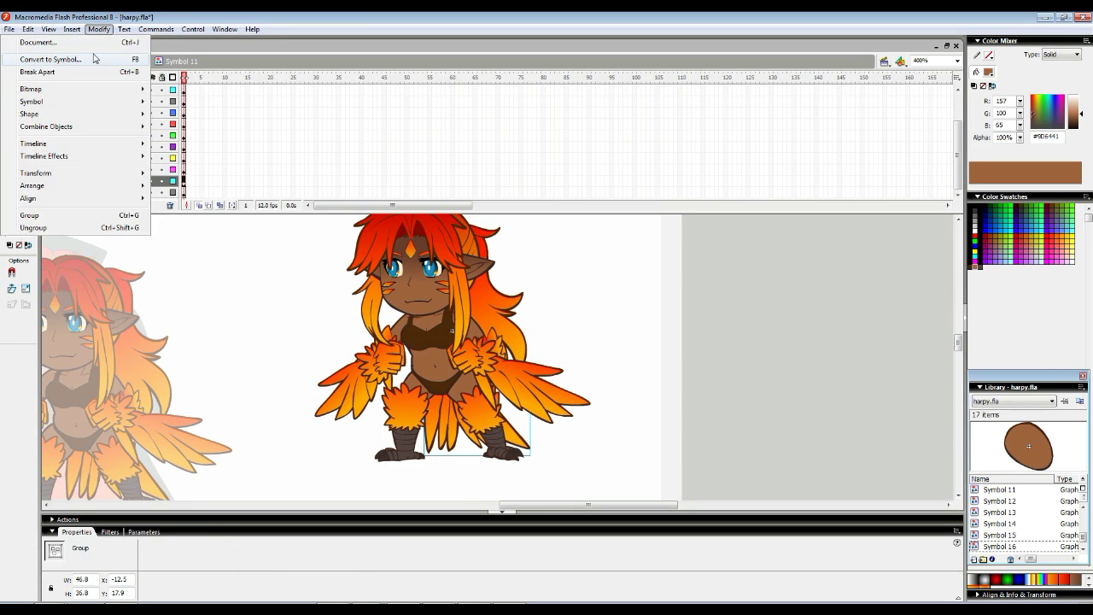
{"action": "left_click", "coordinate": [45, 58]}
{"action": "left_click", "coordinate": [636, 211]}
- Select all of the harpy's part instances and set them to Single Frame
{"action": "left_click_drag", "start_coordinate": [310, 230], "coordinate": [495, 418]}
{"action": "right_click", "coordinate": [427, 278]}
{"action": "left_click", "coordinate": [453, 296]}
{"action": "left_click", "coordinate": [198, 561]}
{"action": "left_click", "coordinate": [198, 589]}
- Cut all of the harpy's parts and delete every emptied layer except Layer 1
{"action": "left_click", "coordinate": [322, 236]}
{"action": "left_click_drag", "start_coordinate": [322, 237], "coordinate": [461, 407]}
{"action": "right_click", "coordinate": [429, 297]}
{"action": "left_click", "coordinate": [444, 303]}
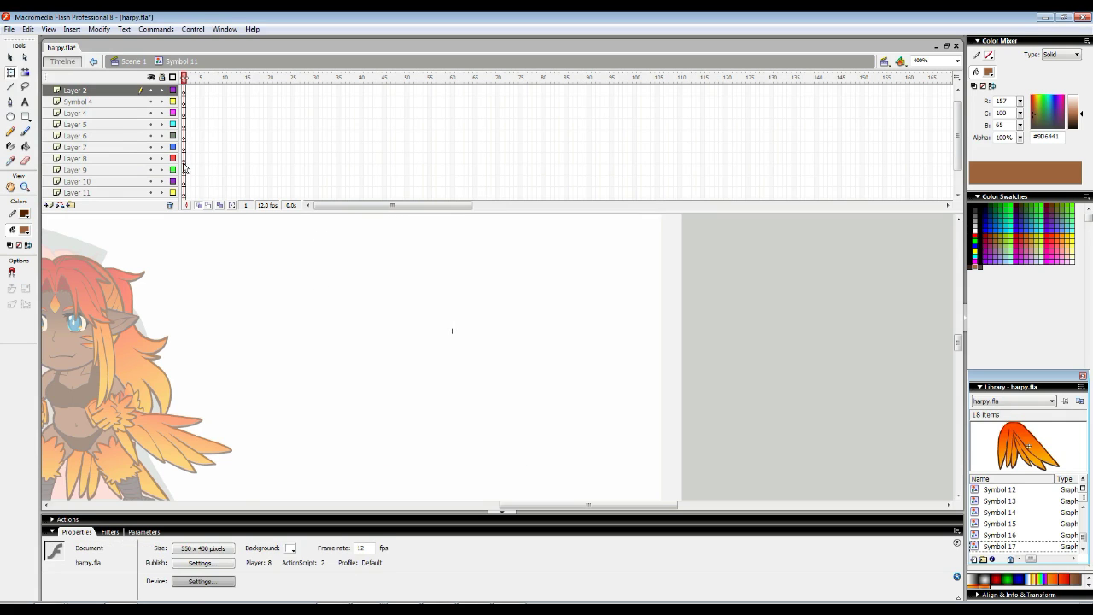
{"action": "left_click", "coordinate": [170, 206]}
{"action": "left_click", "coordinate": [169, 207]}
{"action": "left_click", "coordinate": [170, 206]}
{"action": "left_click", "coordinate": [170, 206]}
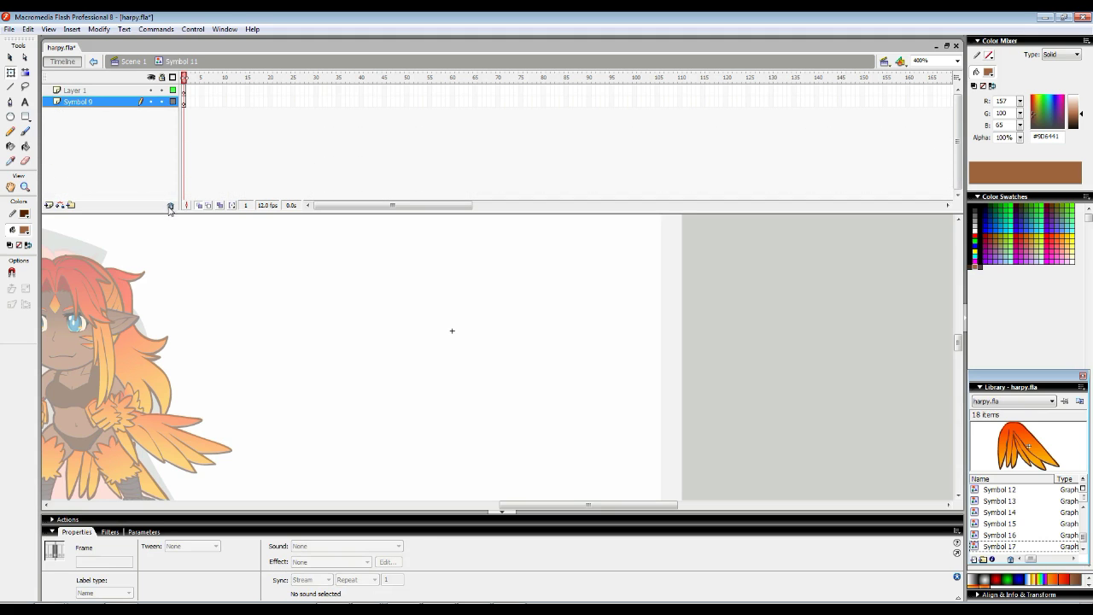
{"action": "left_click", "coordinate": [170, 207]}
- Paste the harpy's parts in place on Layer 1 and distribute them to separate layers
{"action": "right_click", "coordinate": [354, 274]}
{"action": "left_click", "coordinate": [403, 321]}
{"action": "right_click", "coordinate": [433, 295]}
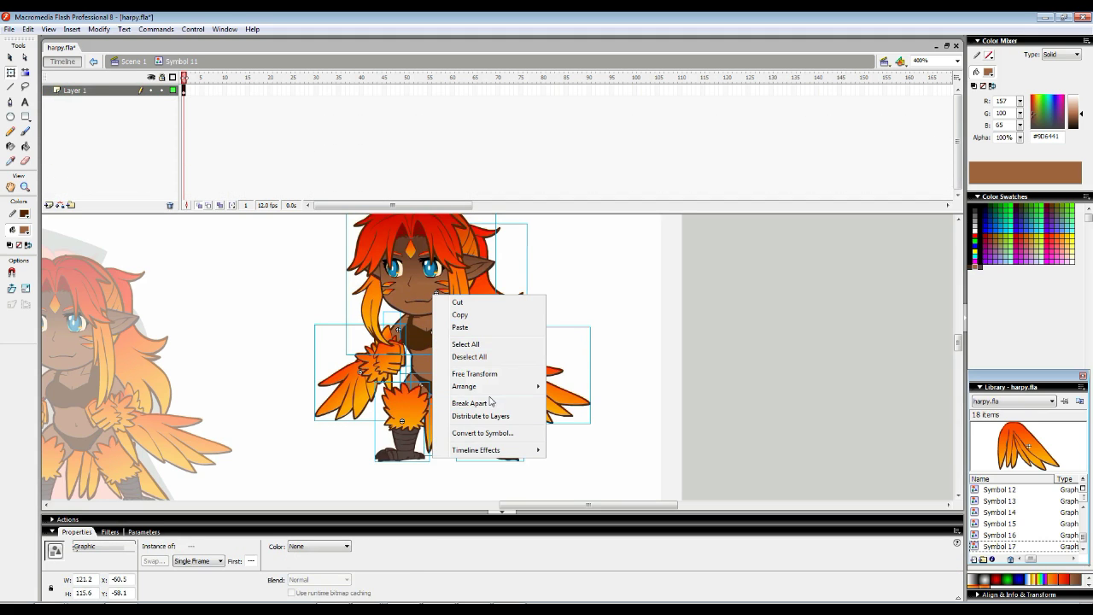
{"action": "left_click", "coordinate": [490, 416]}
{"action": "left_click_drag", "start_coordinate": [219, 92], "coordinate": [211, 224]}
{"action": "left_click_drag", "start_coordinate": [254, 158], "coordinate": [251, 75]}
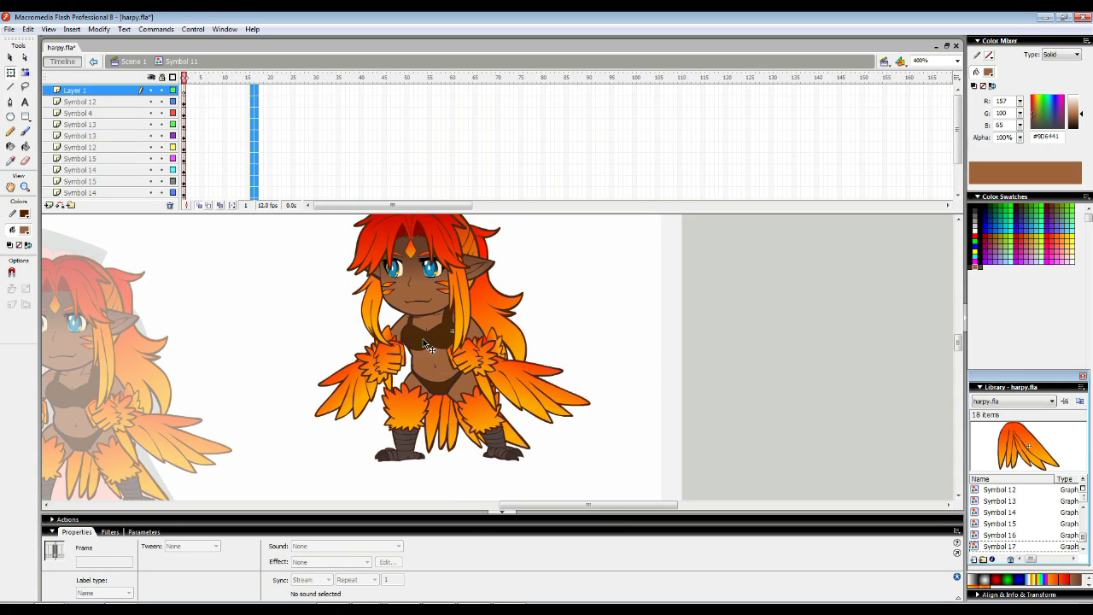
- Return to Scene 1 and delete the old faded harpy drawing beside the new character
{"action": "left_click", "coordinate": [477, 531]}
{"action": "left_click_drag", "start_coordinate": [437, 330], "coordinate": [433, 367]}
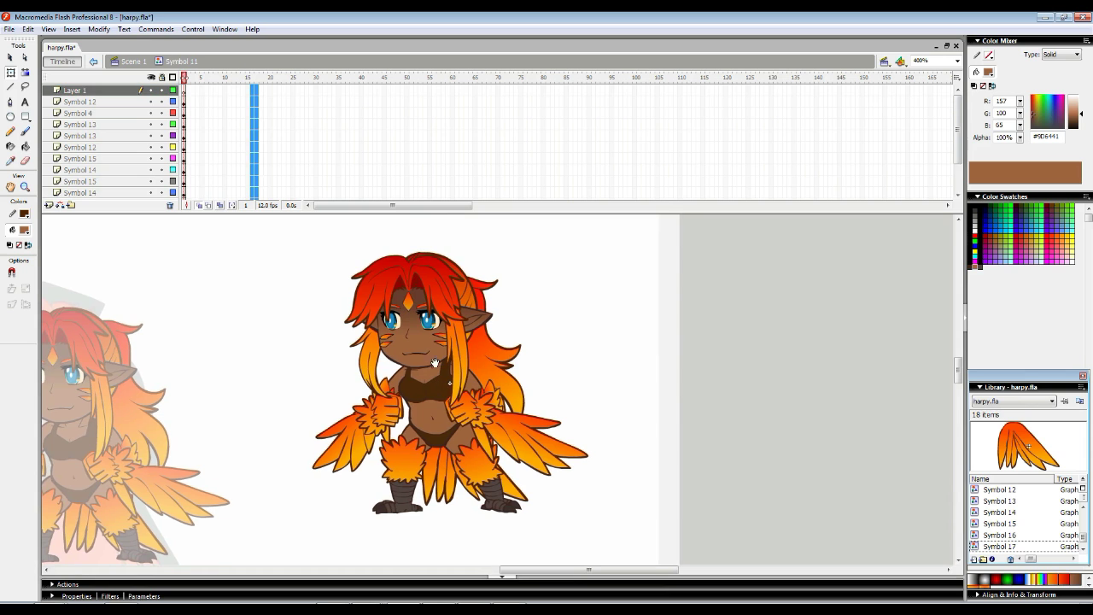
{"action": "double_click", "coordinate": [245, 324]}
{"action": "left_click_drag", "start_coordinate": [342, 285], "coordinate": [53, 511]}
{"action": "key", "text": "Delete"}
- Enlarge the harpy instance on Layer 9, position it on the stage and set the view to 100%
{"action": "left_click_drag", "start_coordinate": [354, 354], "coordinate": [304, 362]}
{"action": "left_click_drag", "start_coordinate": [347, 269], "coordinate": [587, 507]}
{"action": "left_click_drag", "start_coordinate": [472, 318], "coordinate": [383, 389]}
{"action": "double_click", "coordinate": [25, 187]}
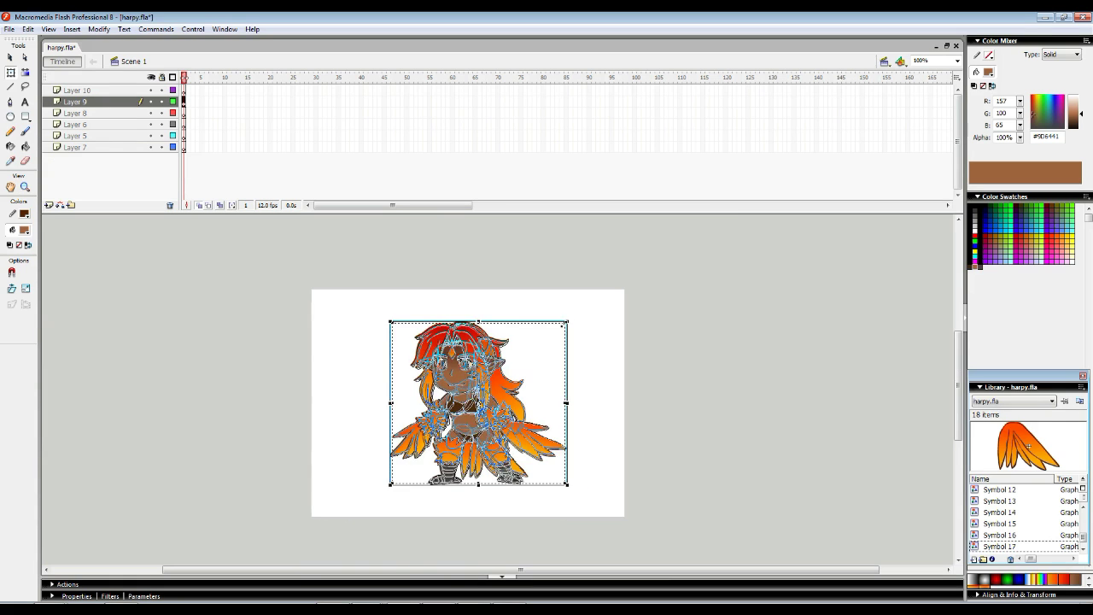
{"action": "left_click_drag", "start_coordinate": [441, 372], "coordinate": [438, 363]}
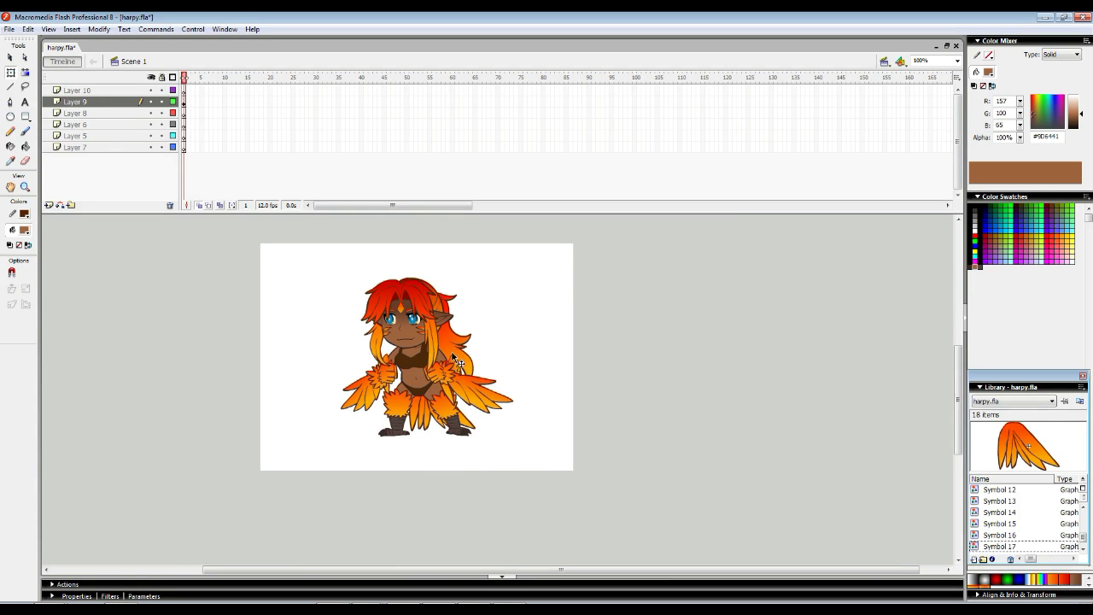